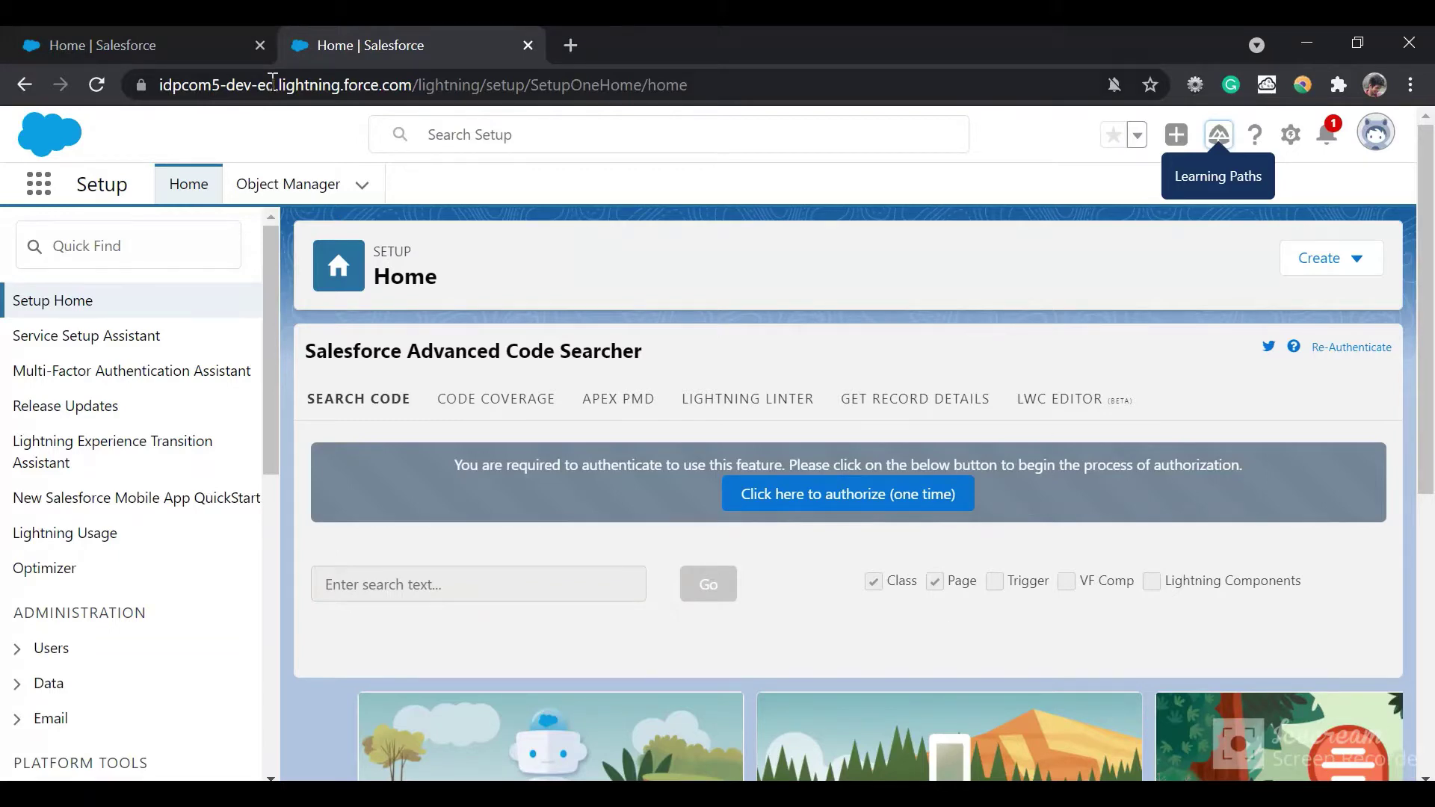
Check the service provider org's My Domain page, then return to the identity provider org's Setup Home
click(147, 52)
click(342, 41)
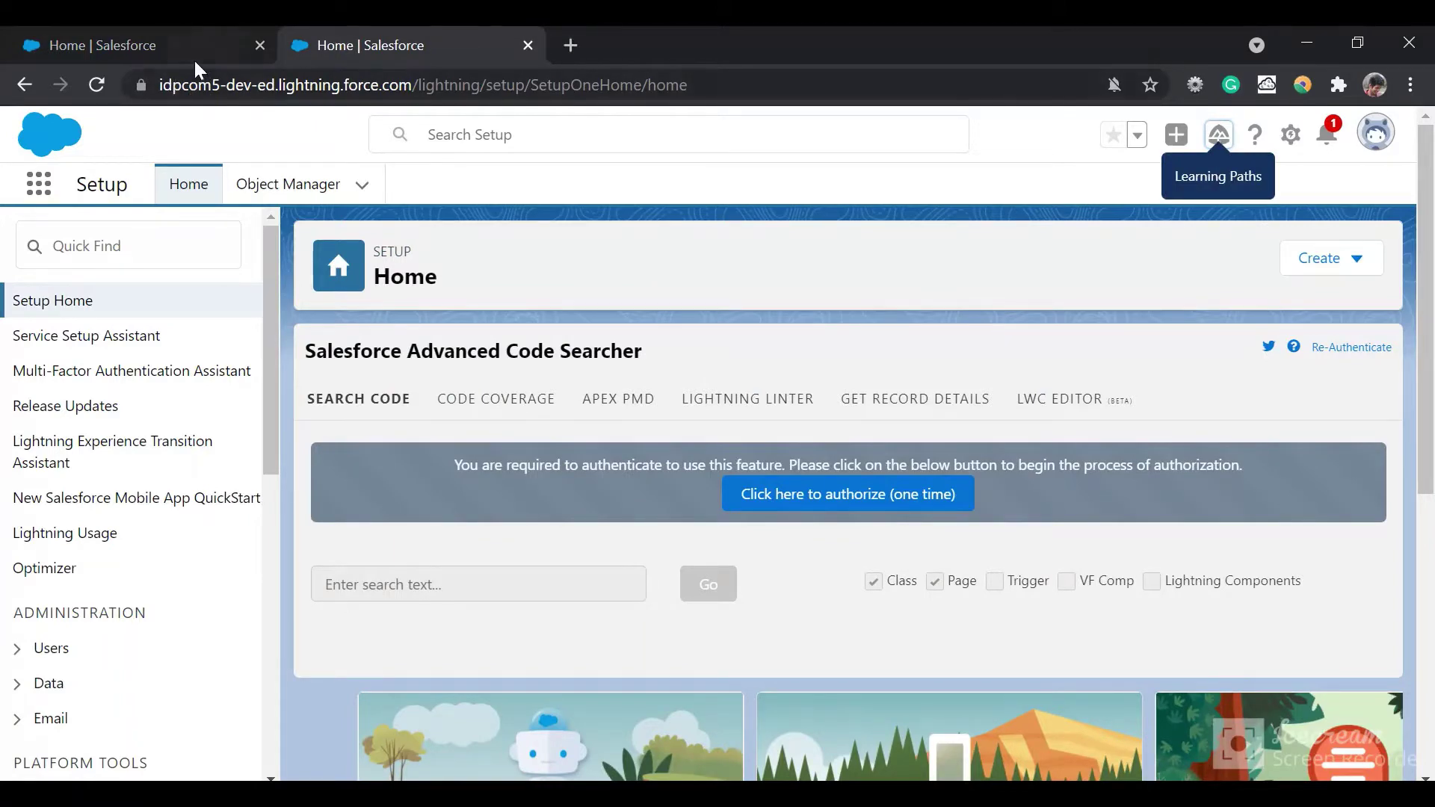
click(193, 61)
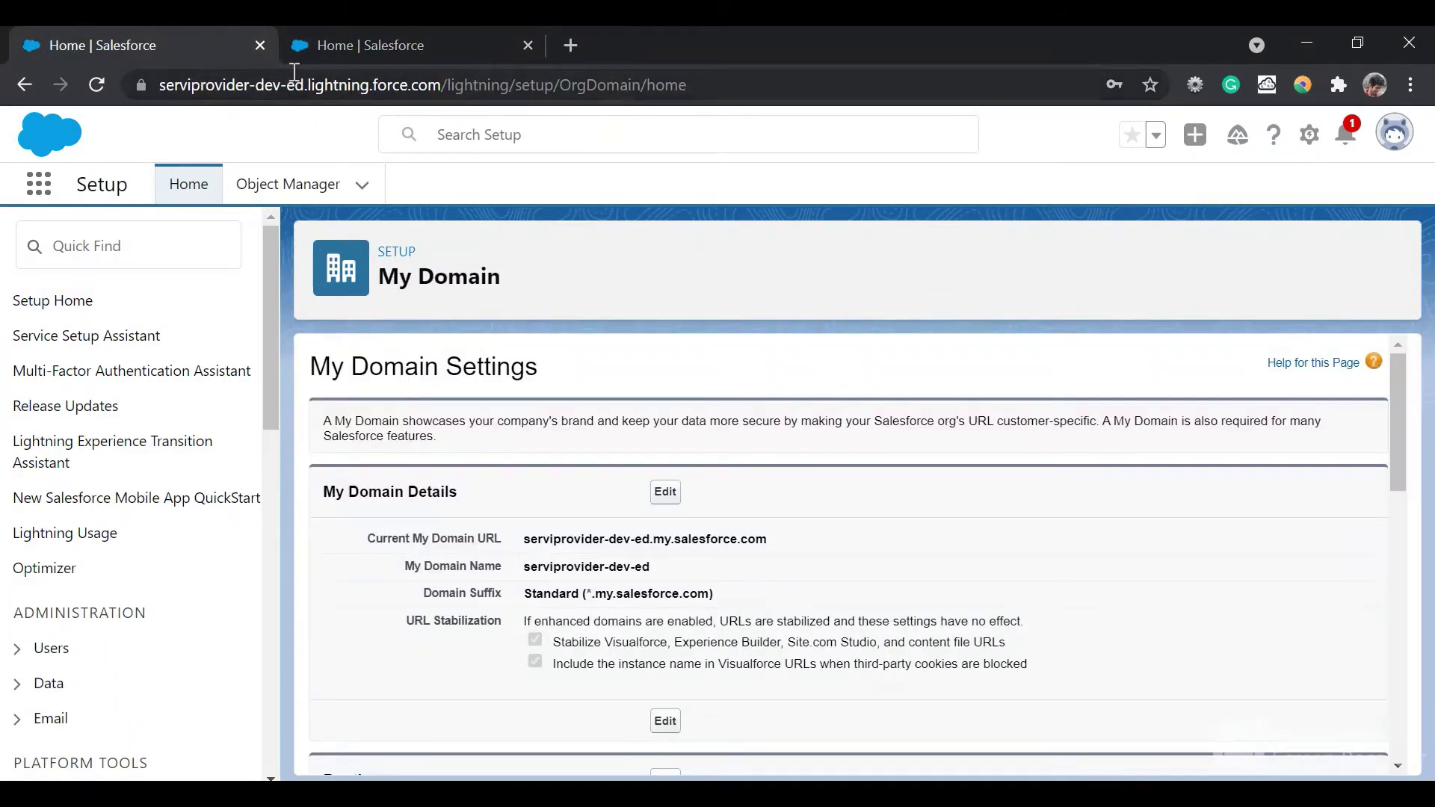
click(355, 46)
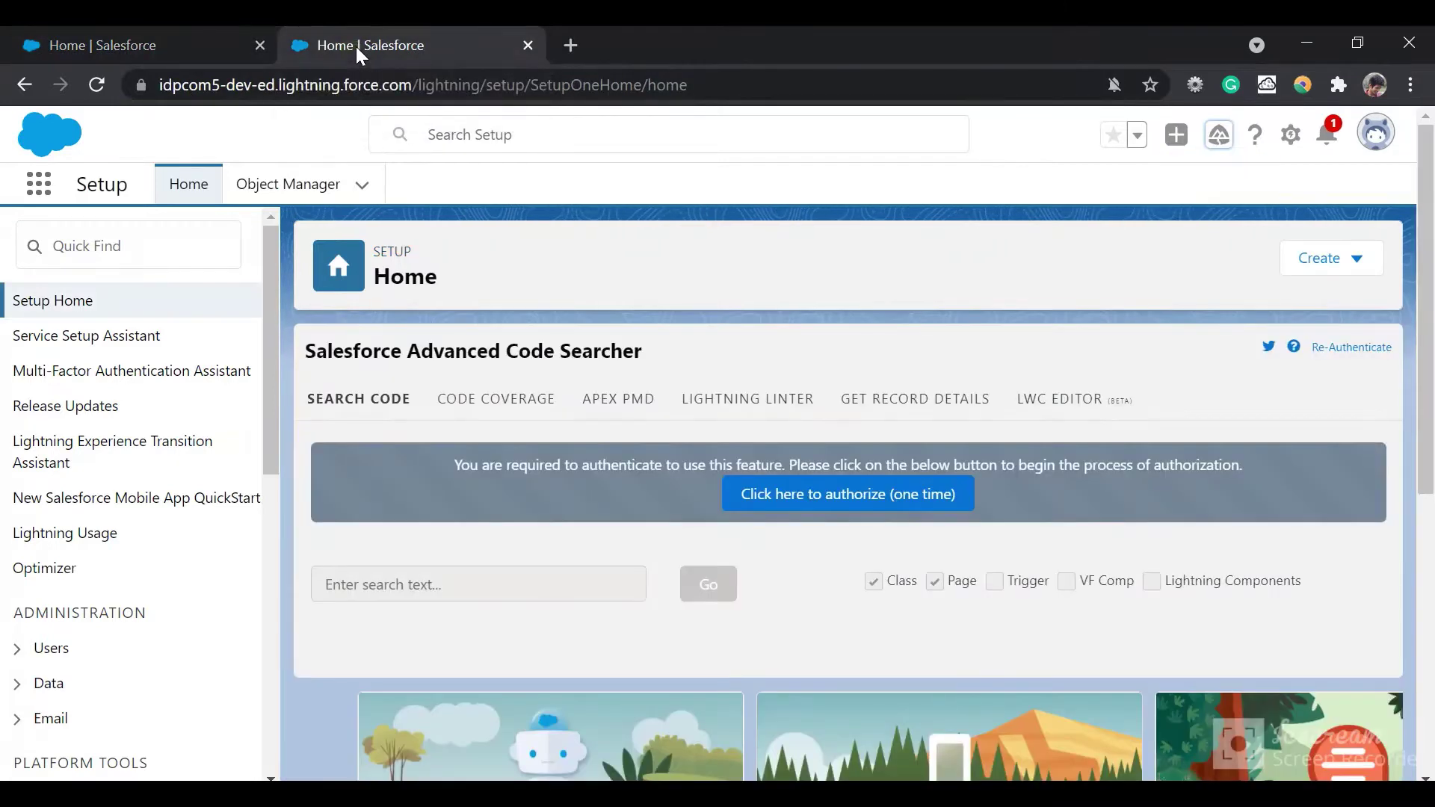
Find Identity Provider through Quick Find 'iden' and start enabling it
click(207, 248)
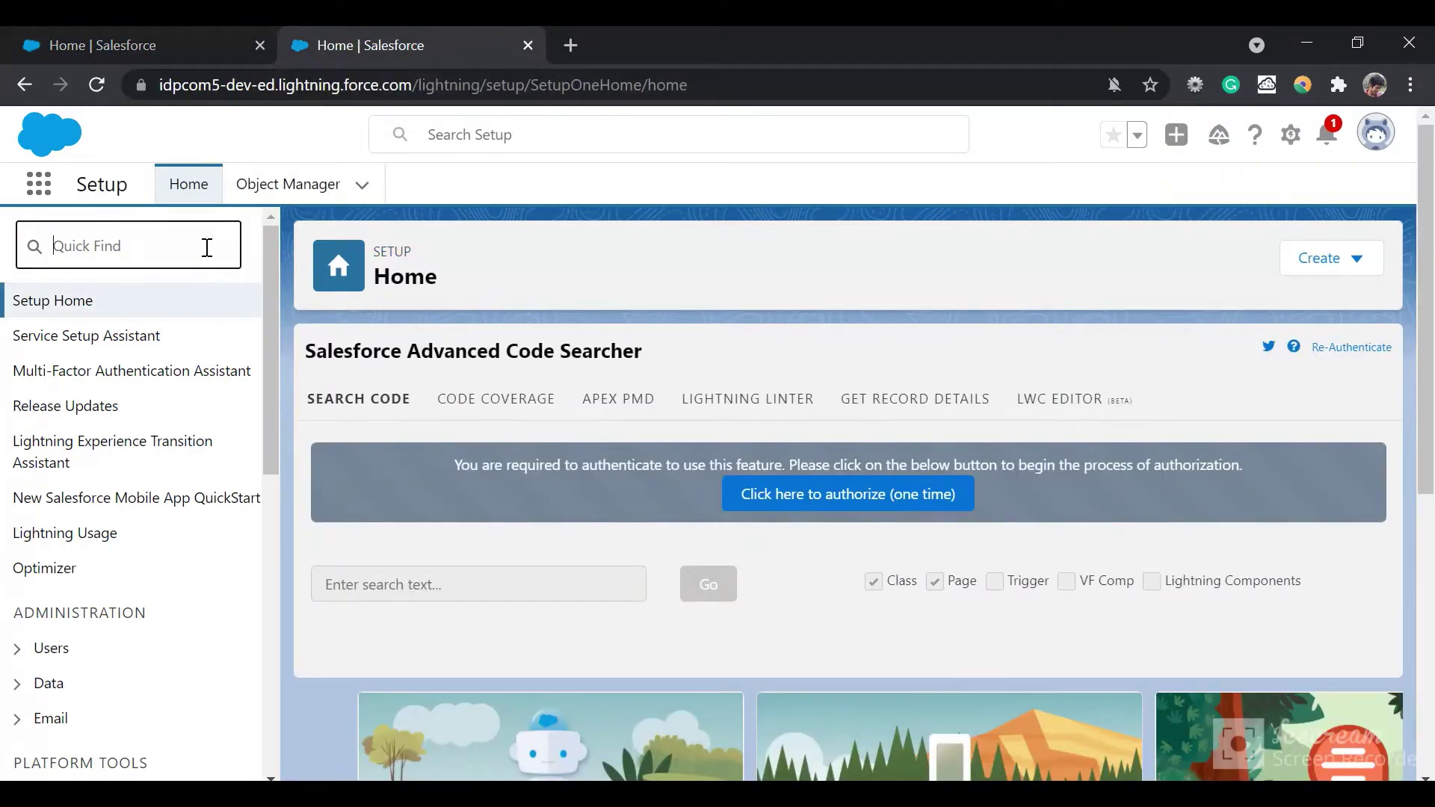
text(iden)
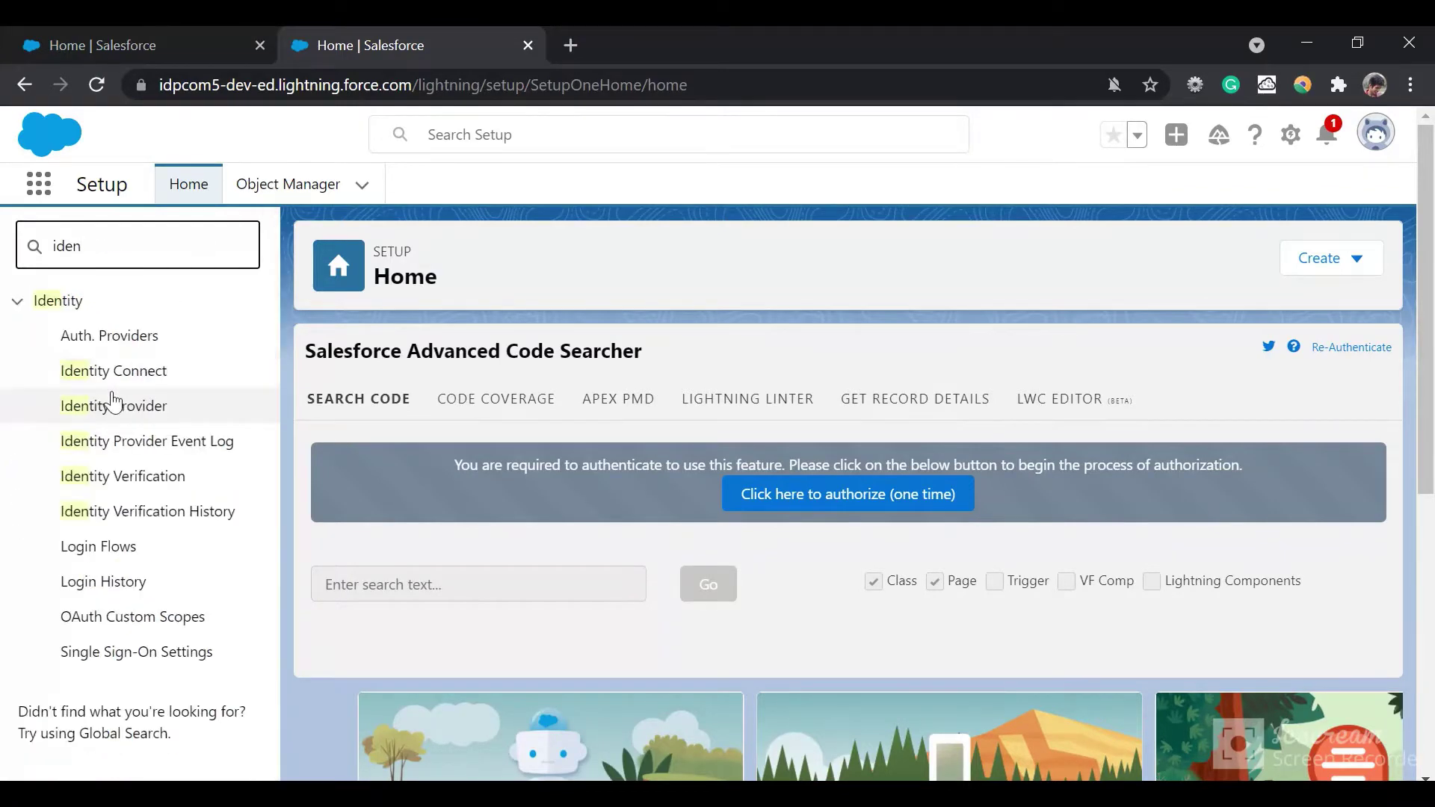
click(115, 405)
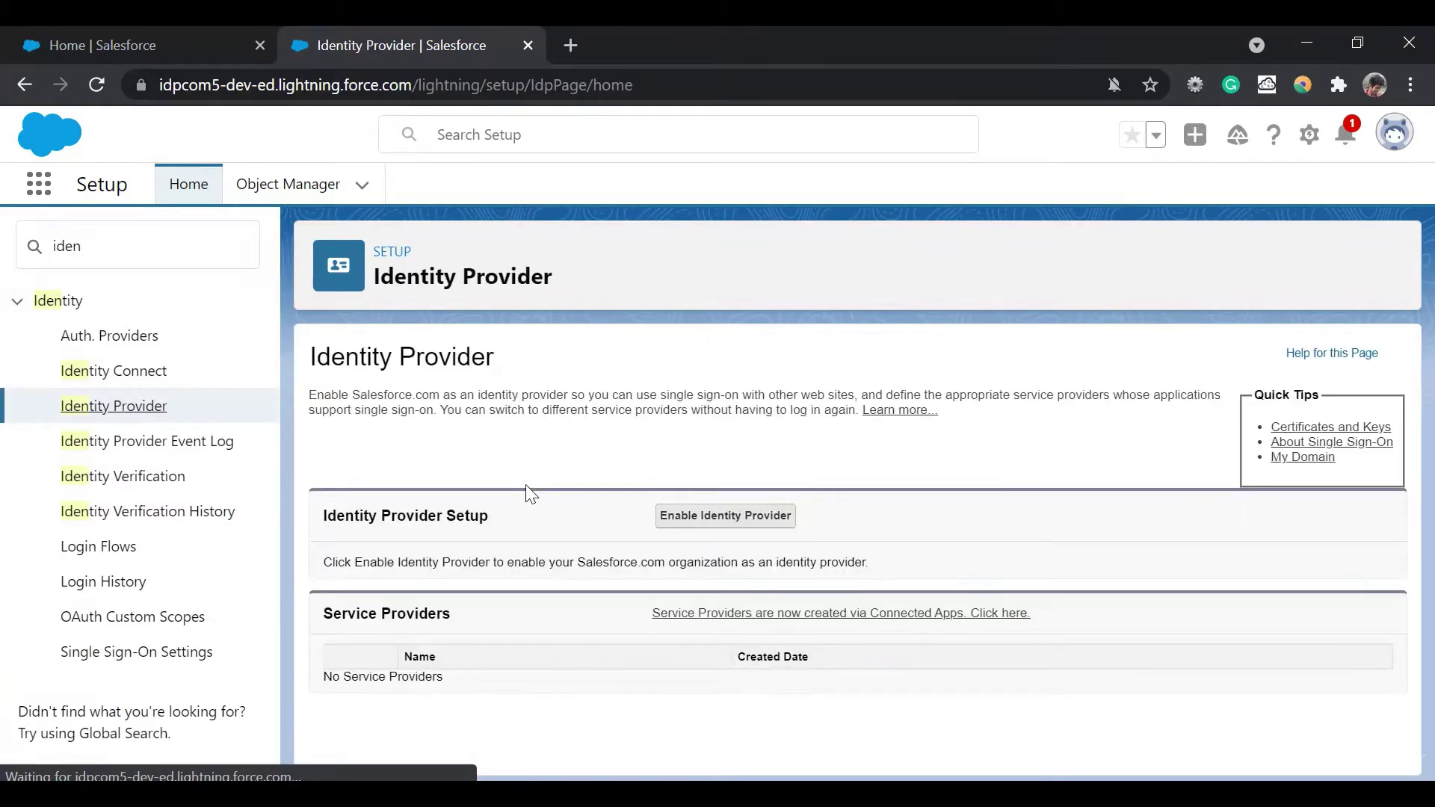
click(680, 518)
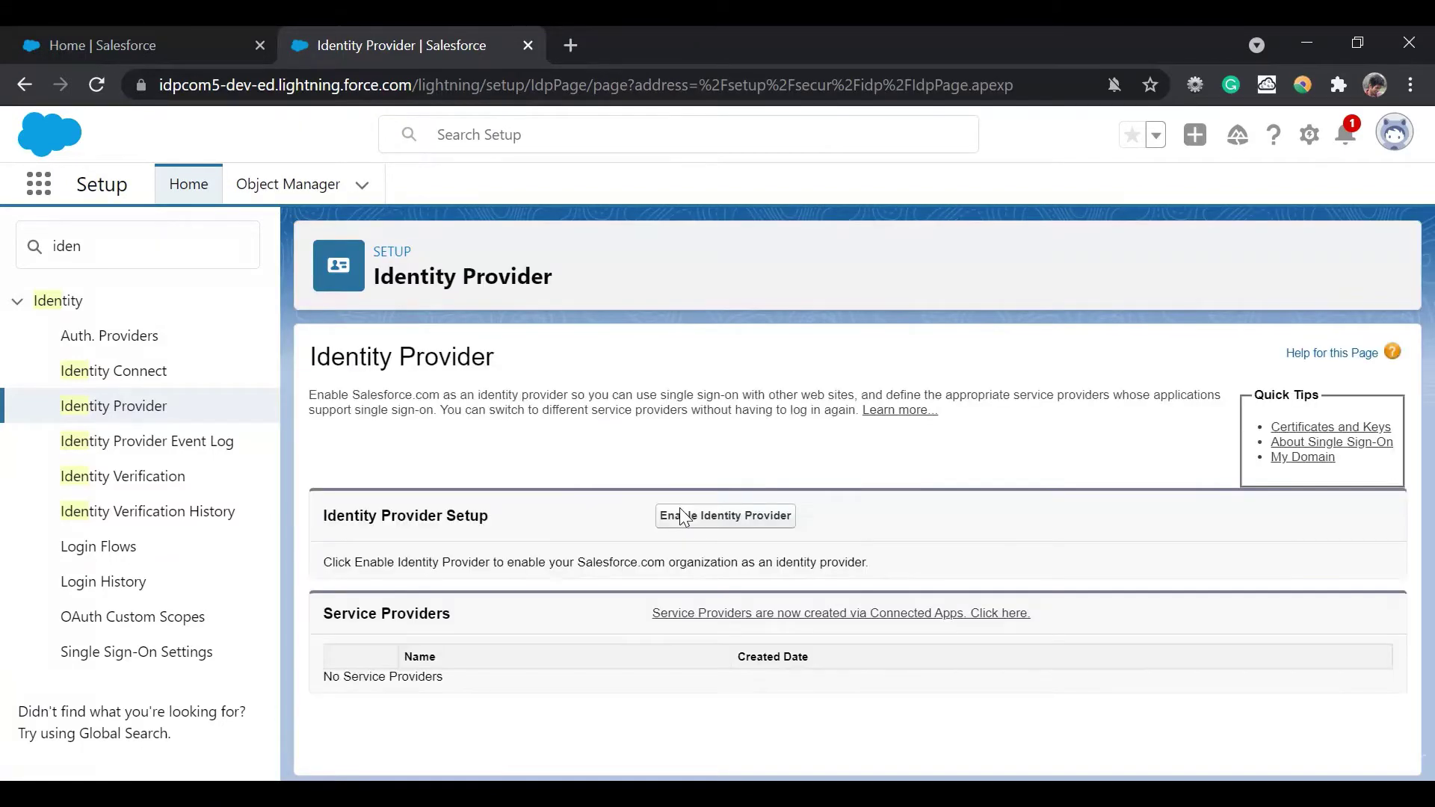
click(680, 512)
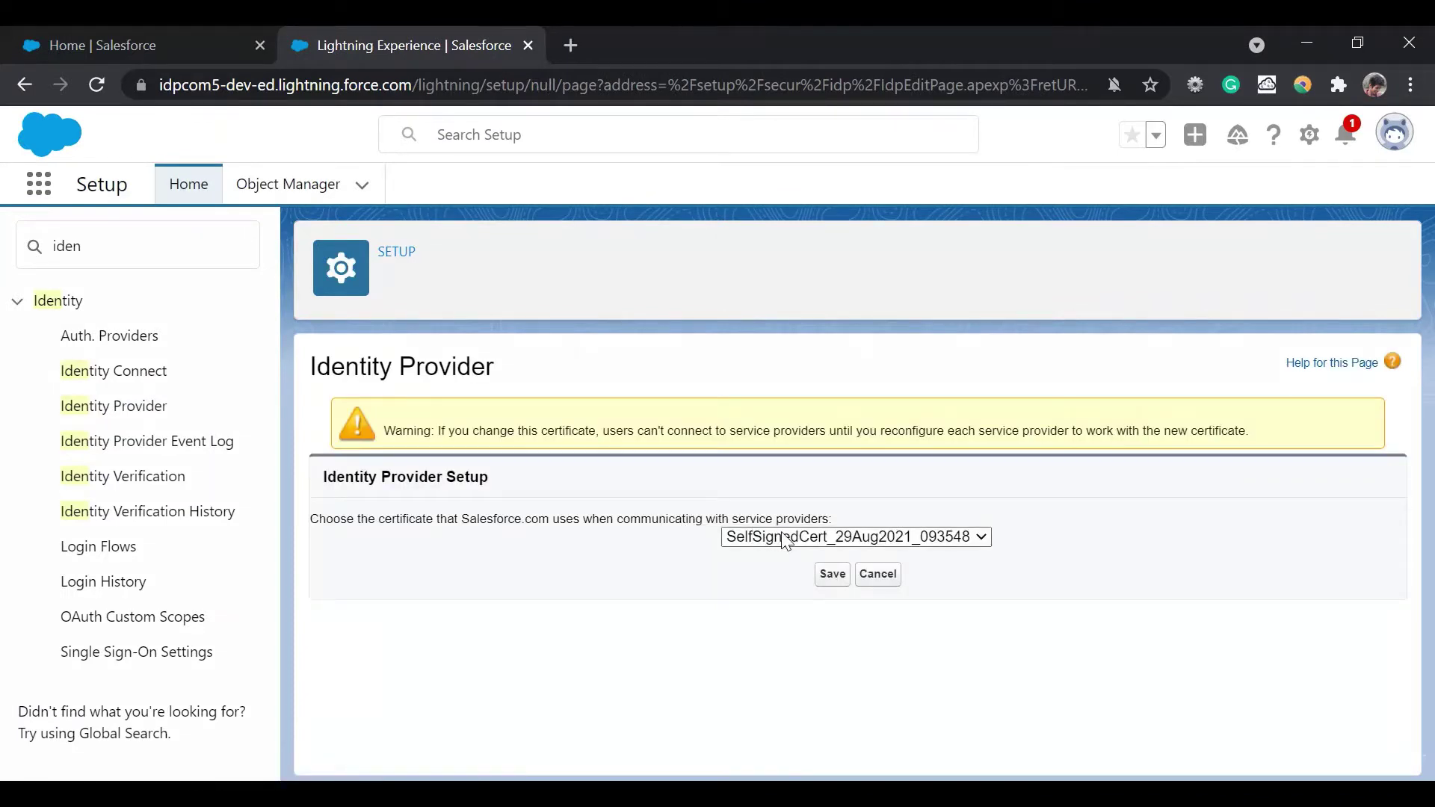
Keep SelfSignedCert_29Aug2021_093548 as the identity provider certificate, save, and confirm the change
click(784, 538)
click(784, 538)
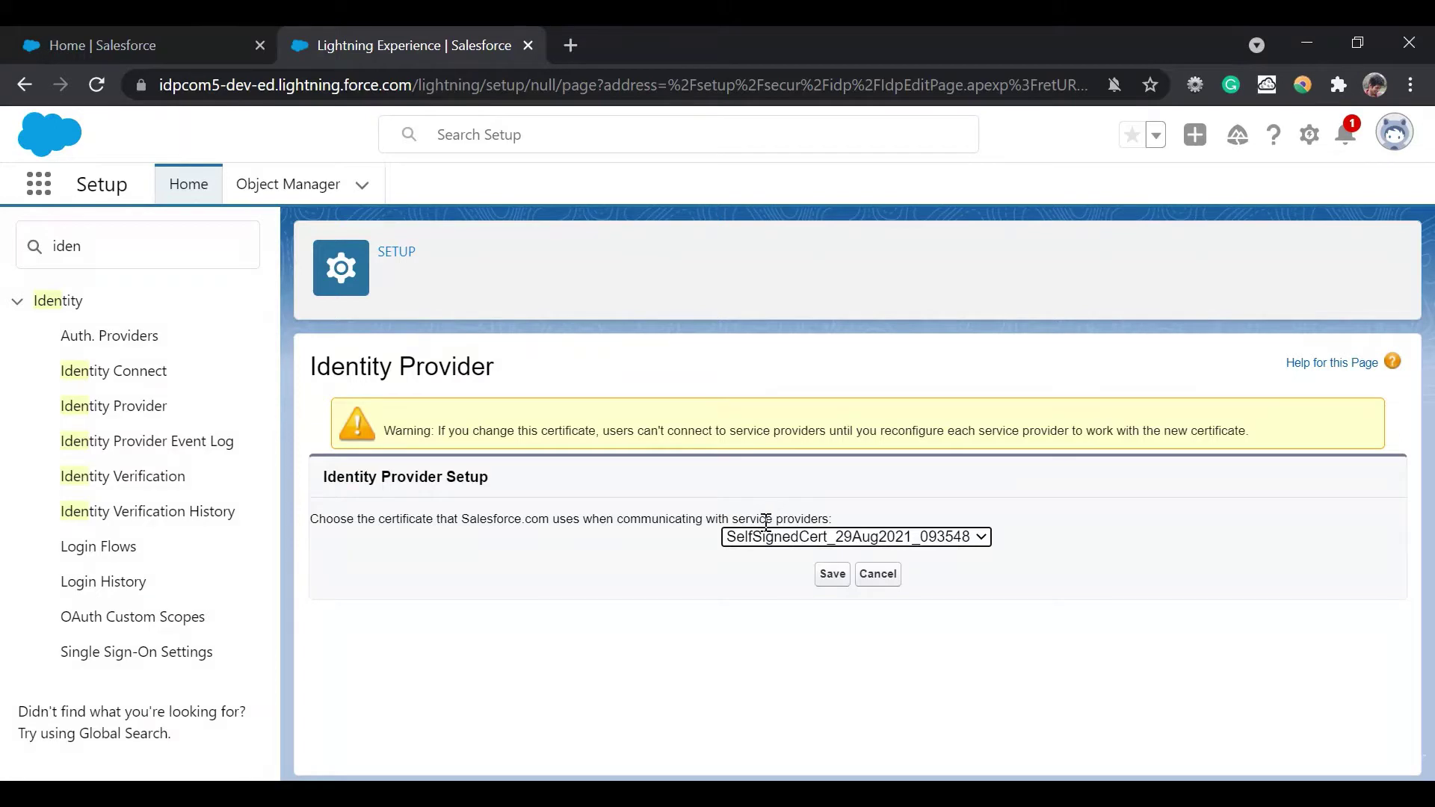
click(826, 577)
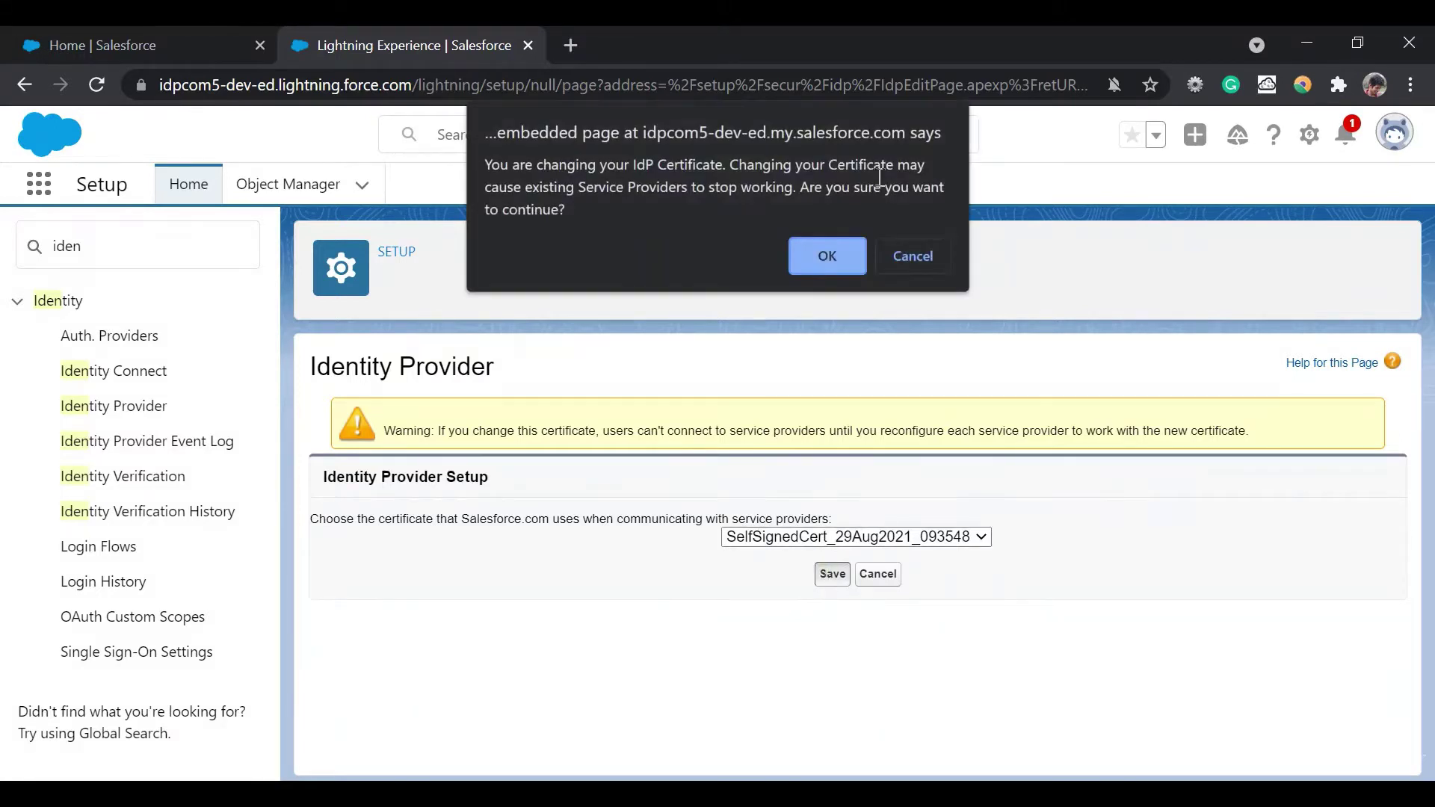
click(834, 260)
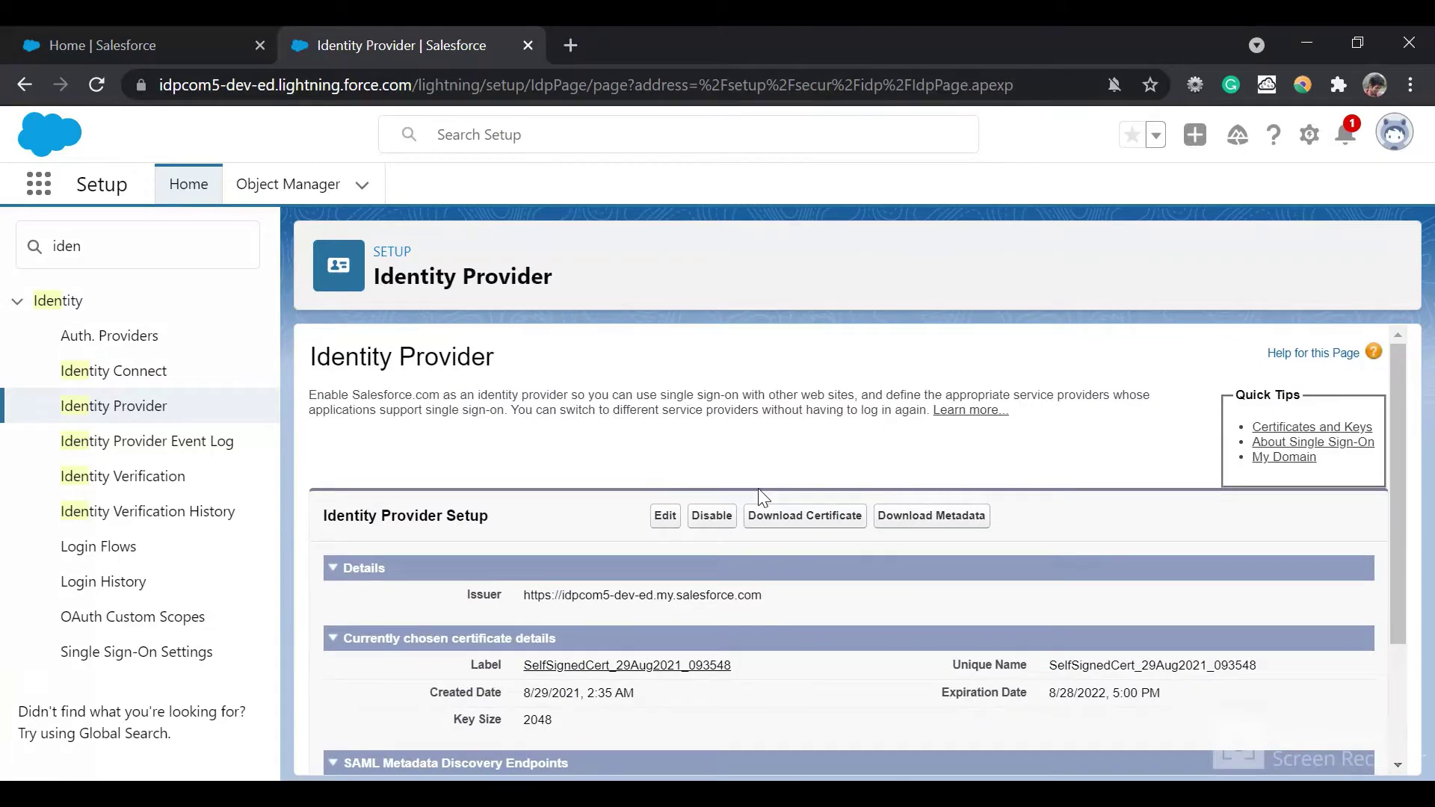
Download the identity provider's SAML metadata file (SAMLIdP-00D5g0….xml) from the Identity Provider page
scroll(571, 458, down, 3)
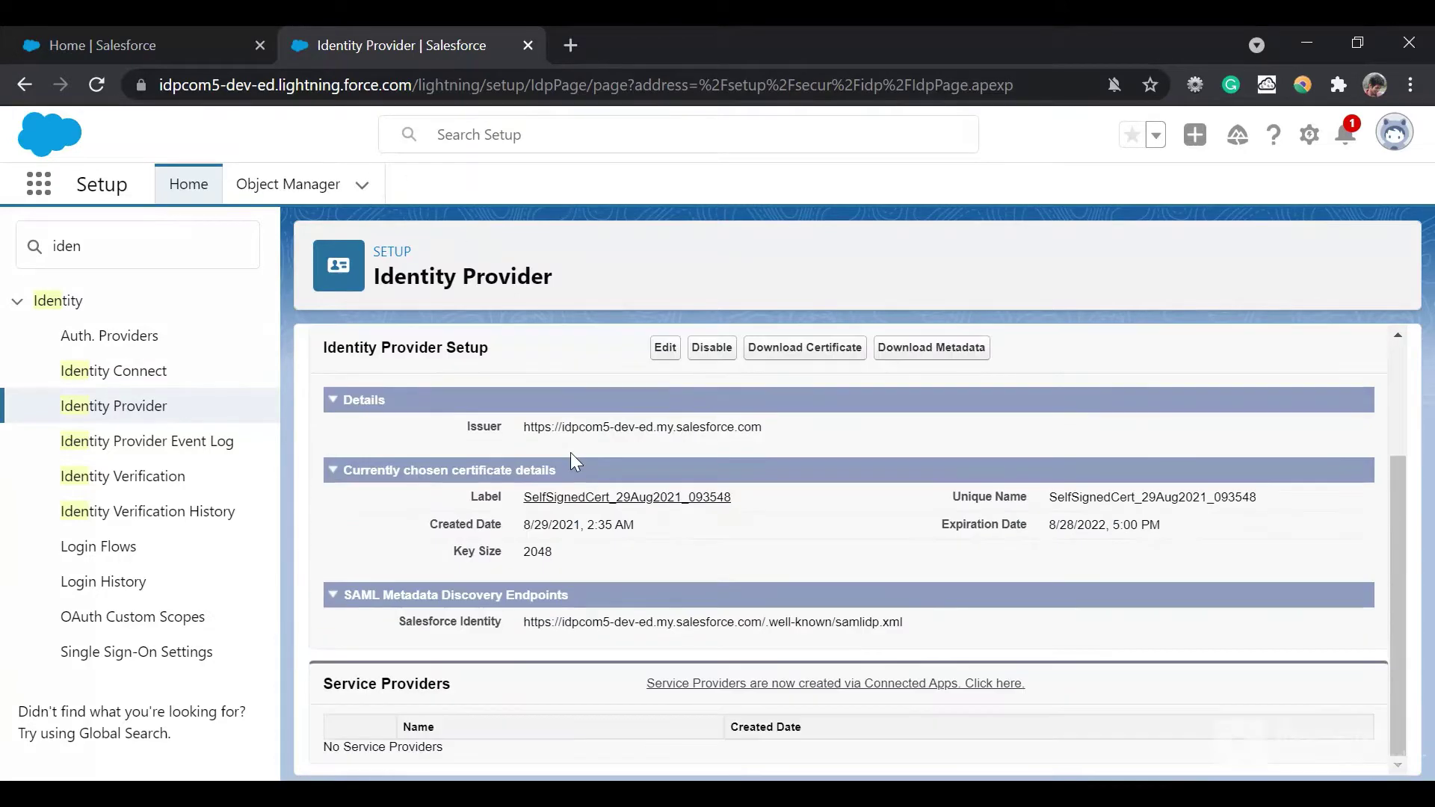
scroll(571, 453, up, 3)
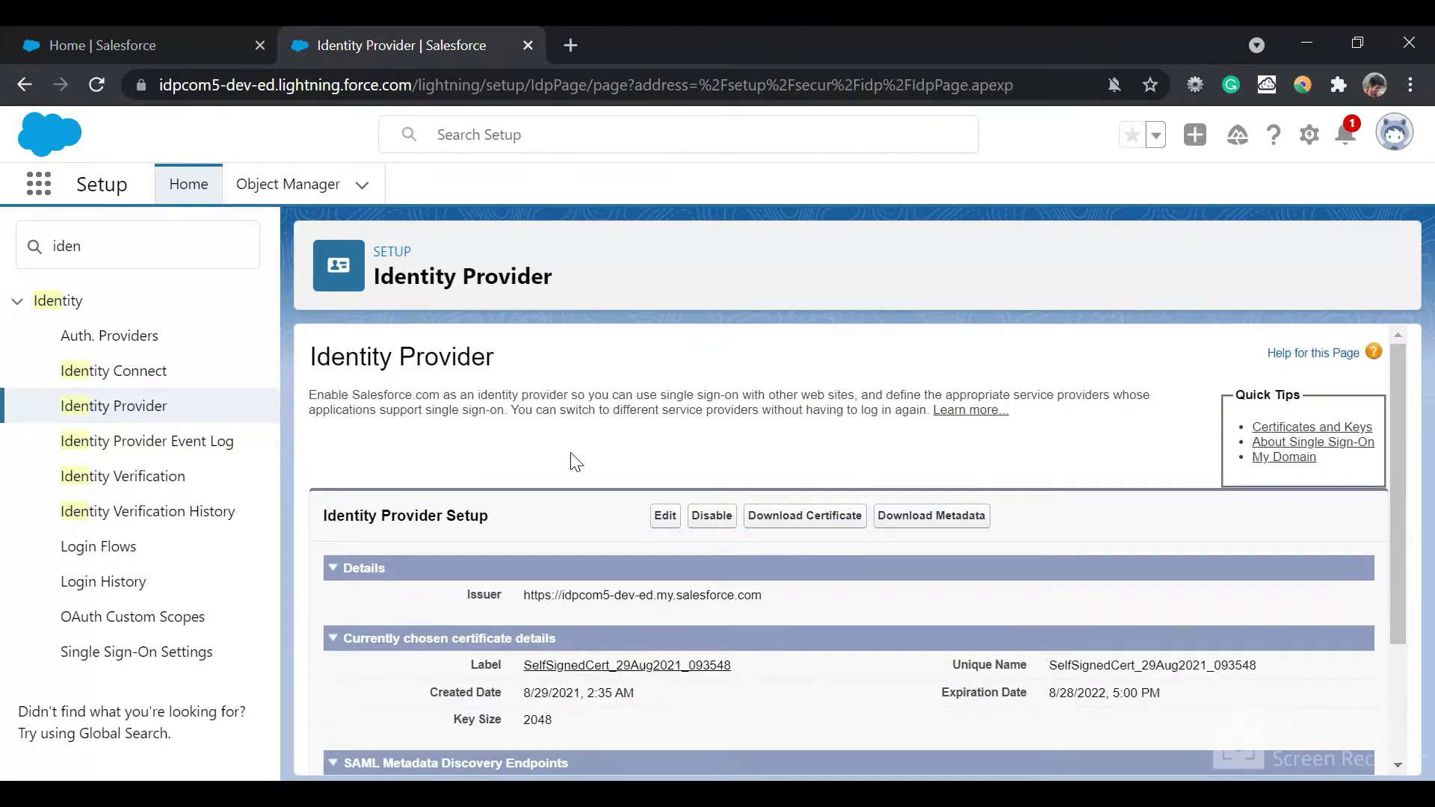
scroll(575, 462, down, 3)
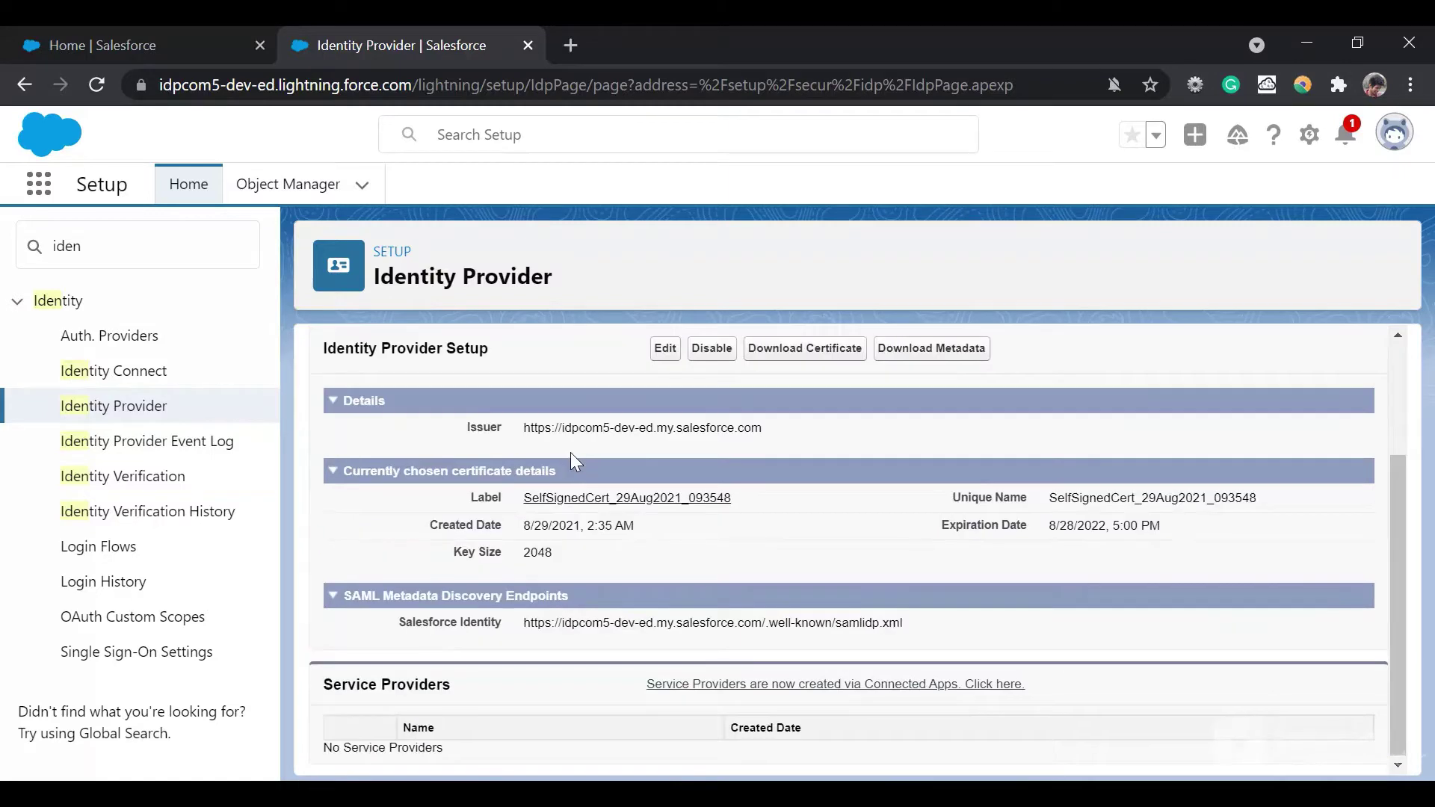
scroll(571, 456, up, 3)
scroll(935, 534, down, 3)
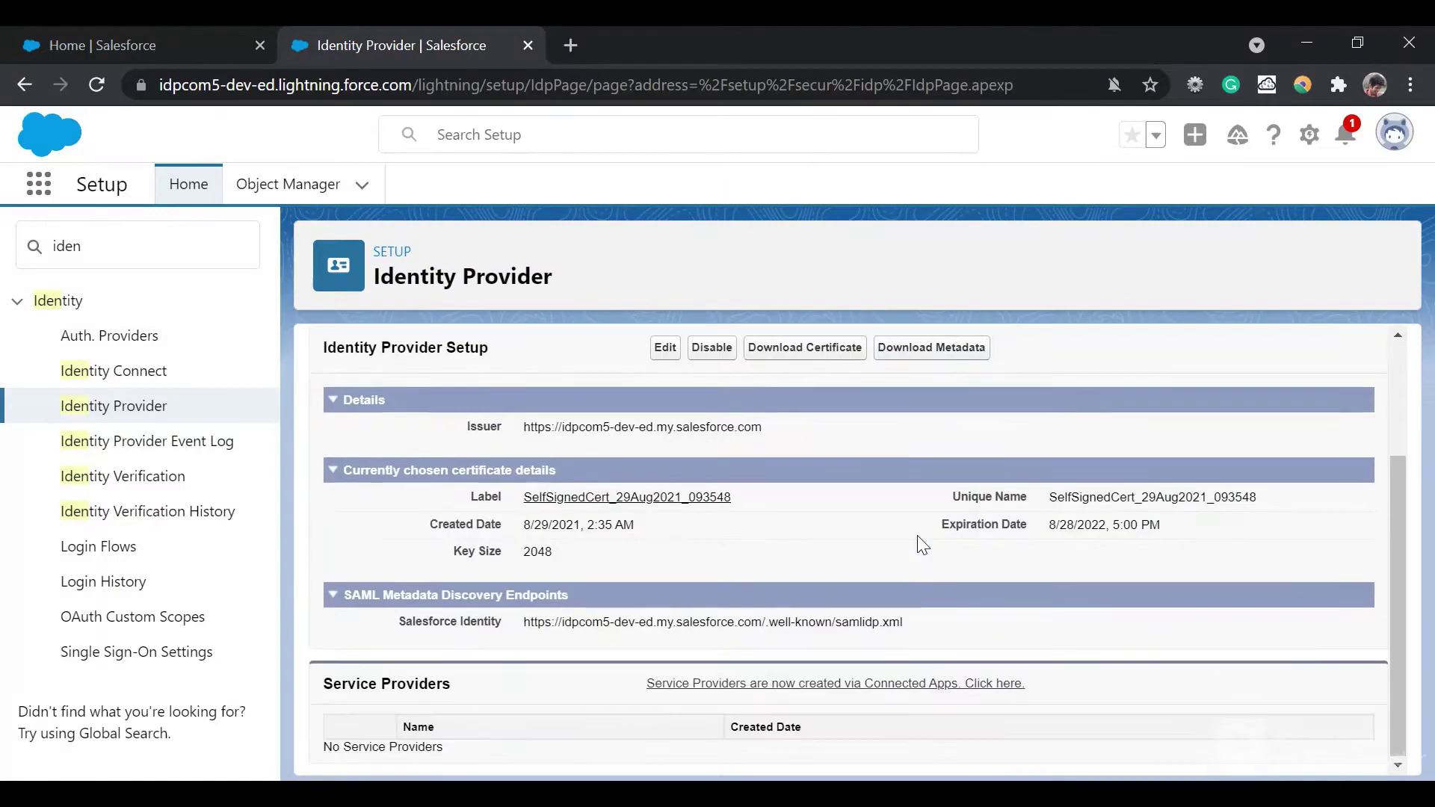
scroll(905, 420, up, 1)
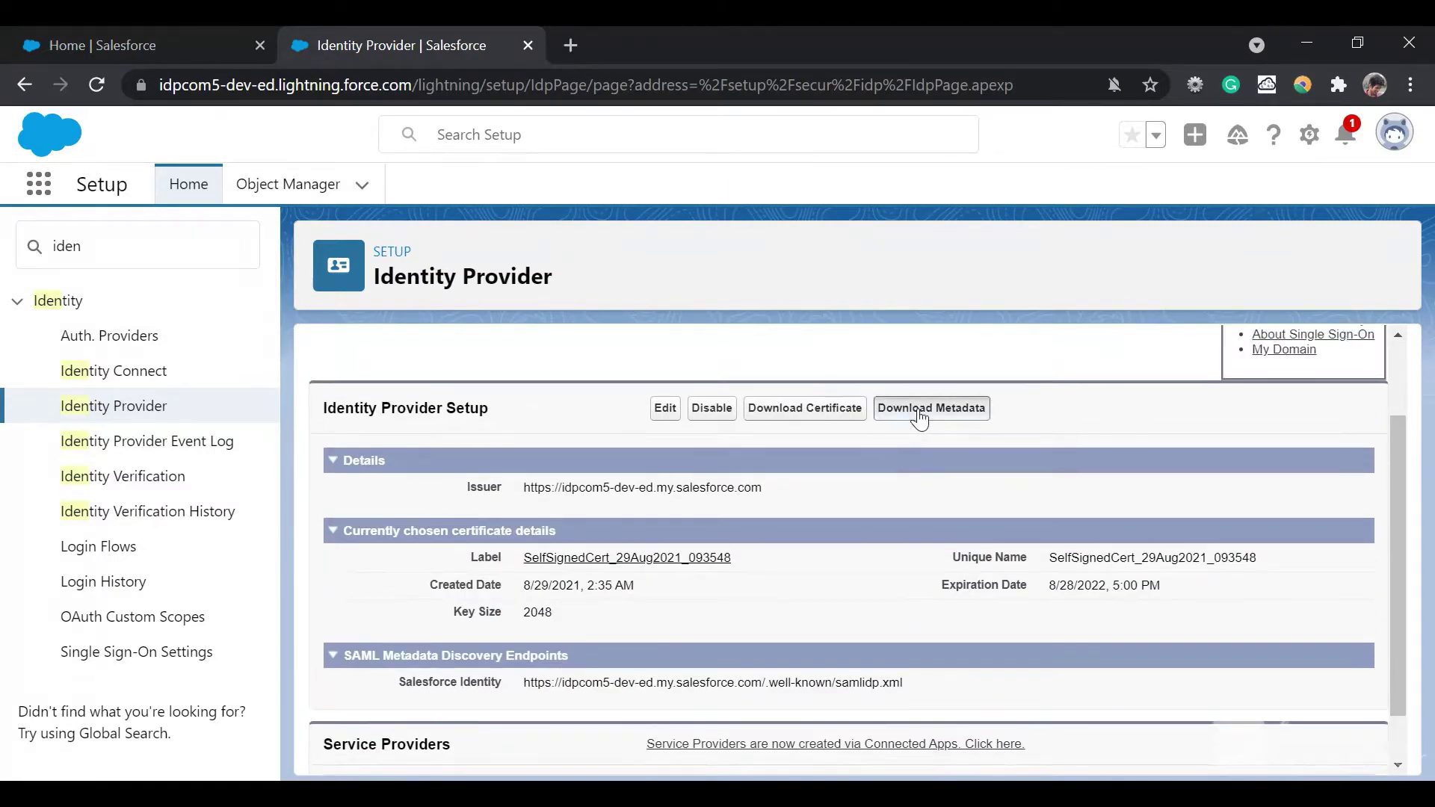
click(919, 415)
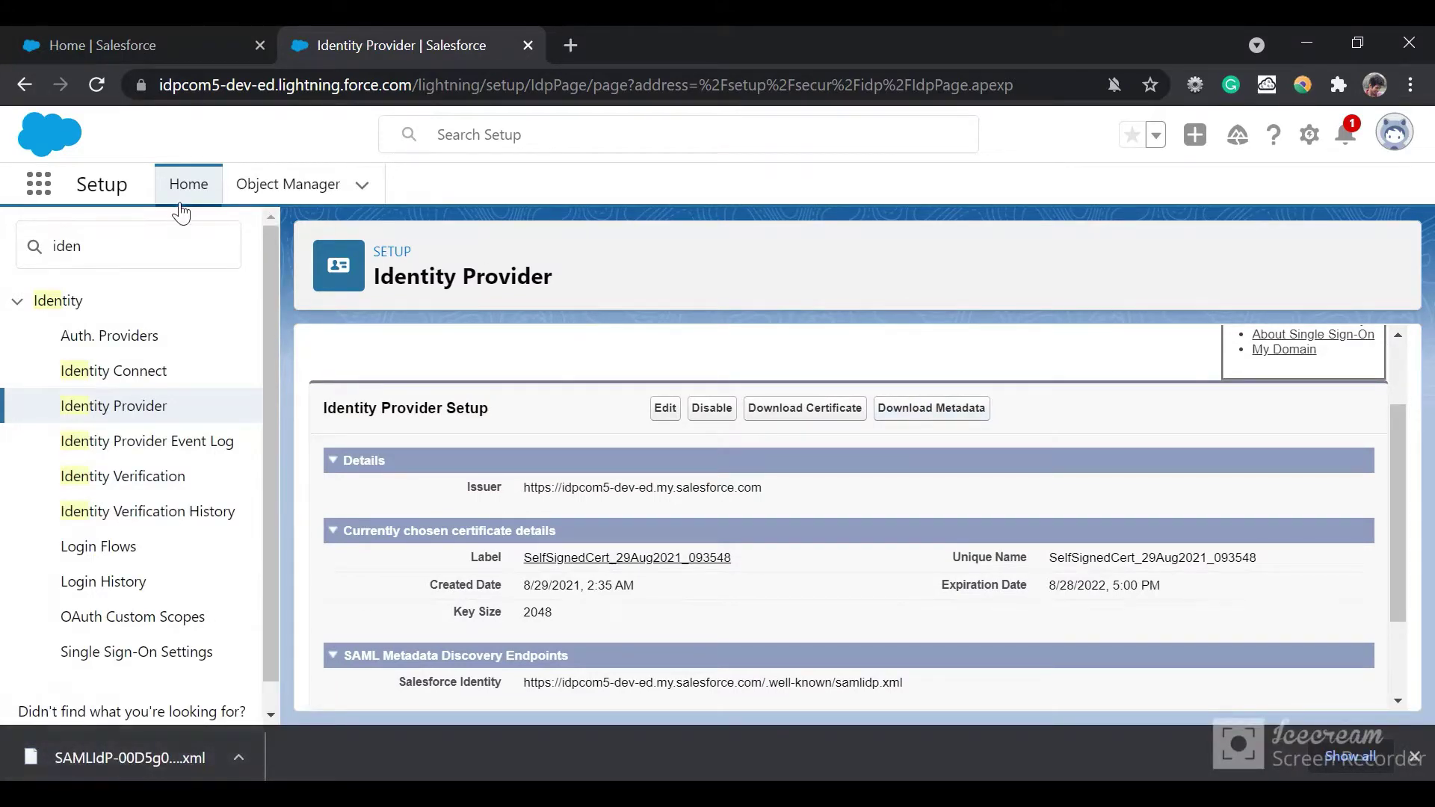
In the service provider org, turn on SAML Enabled in Single Sign-On Settings and save
click(143, 44)
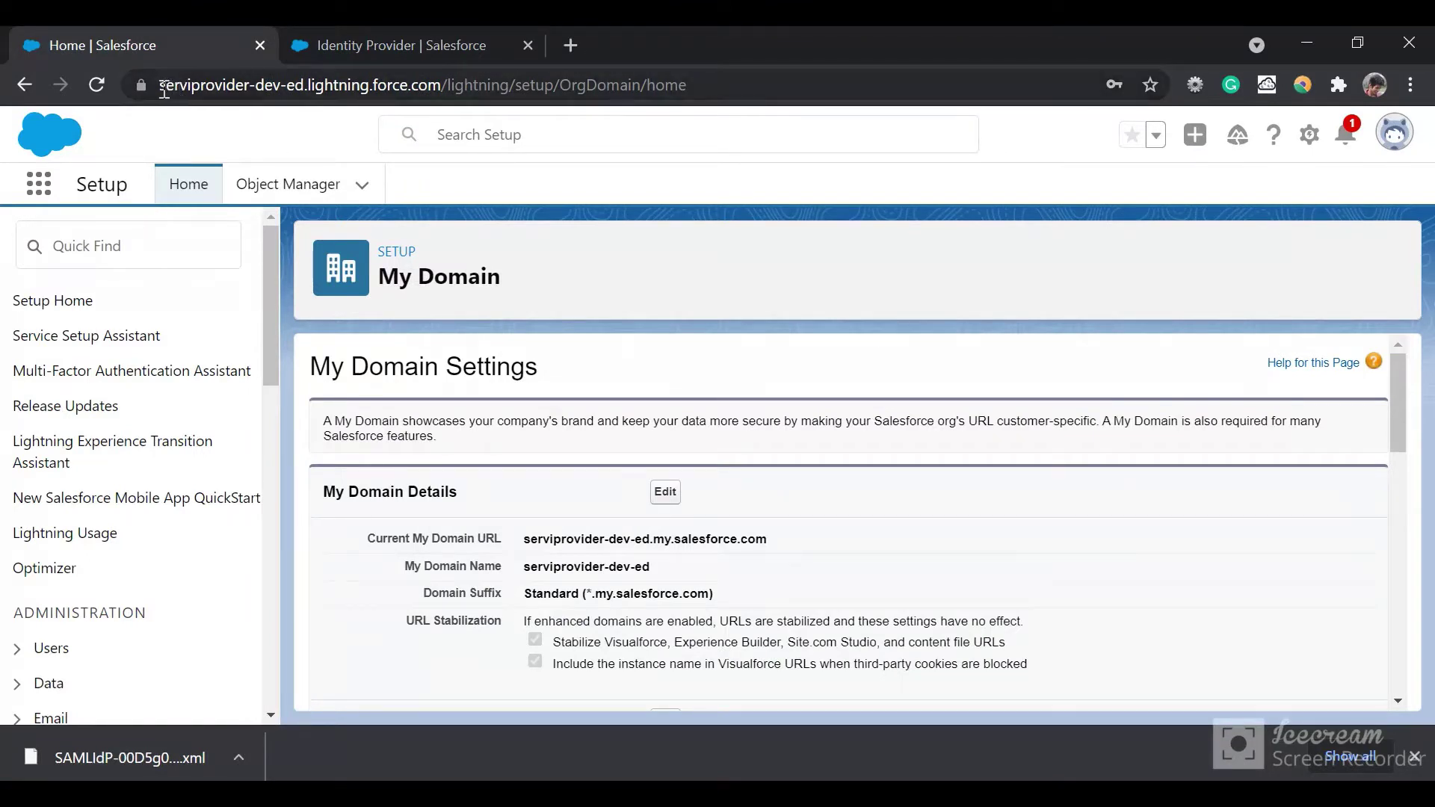
click(132, 239)
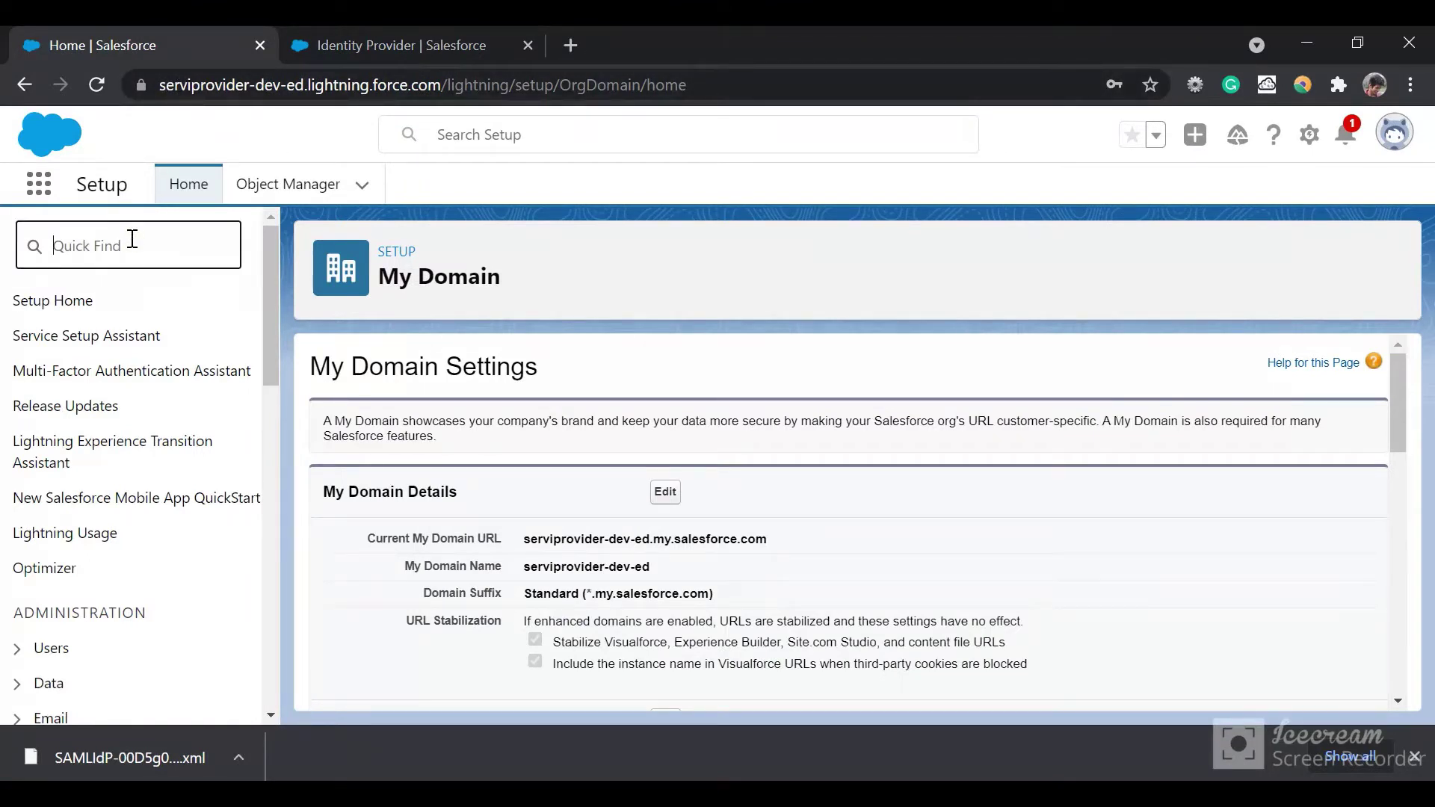
text(single)
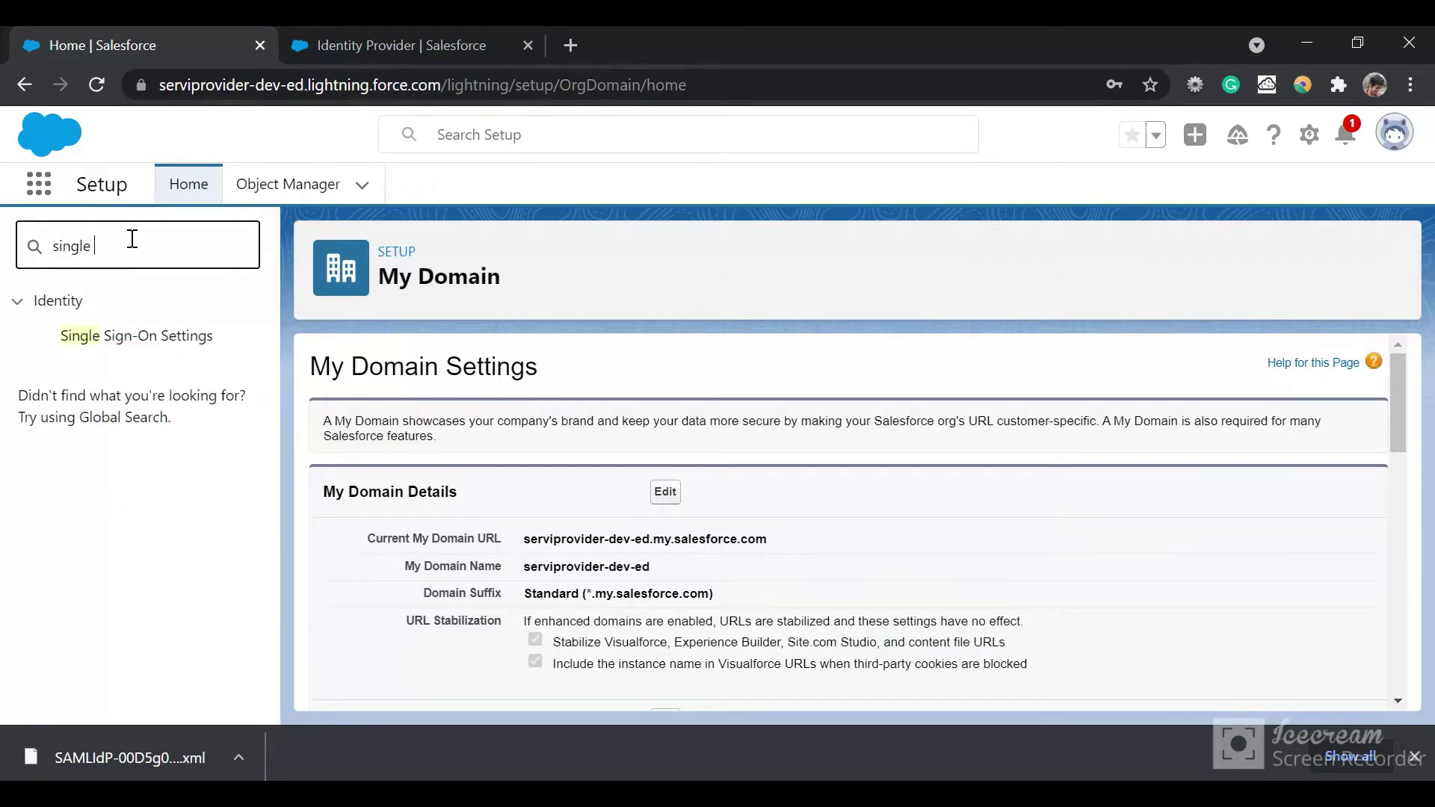
click(136, 342)
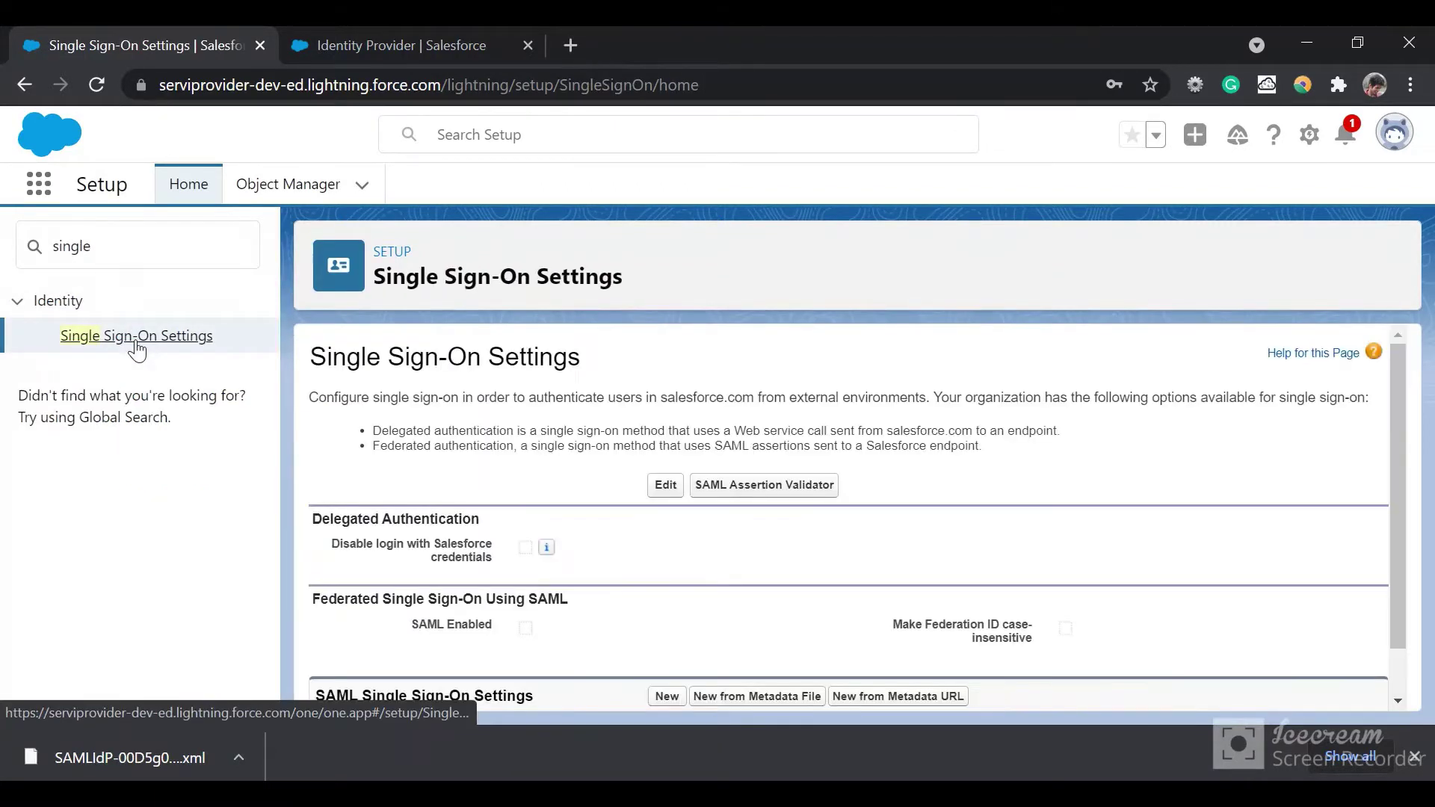
scroll(450, 441, down, 1)
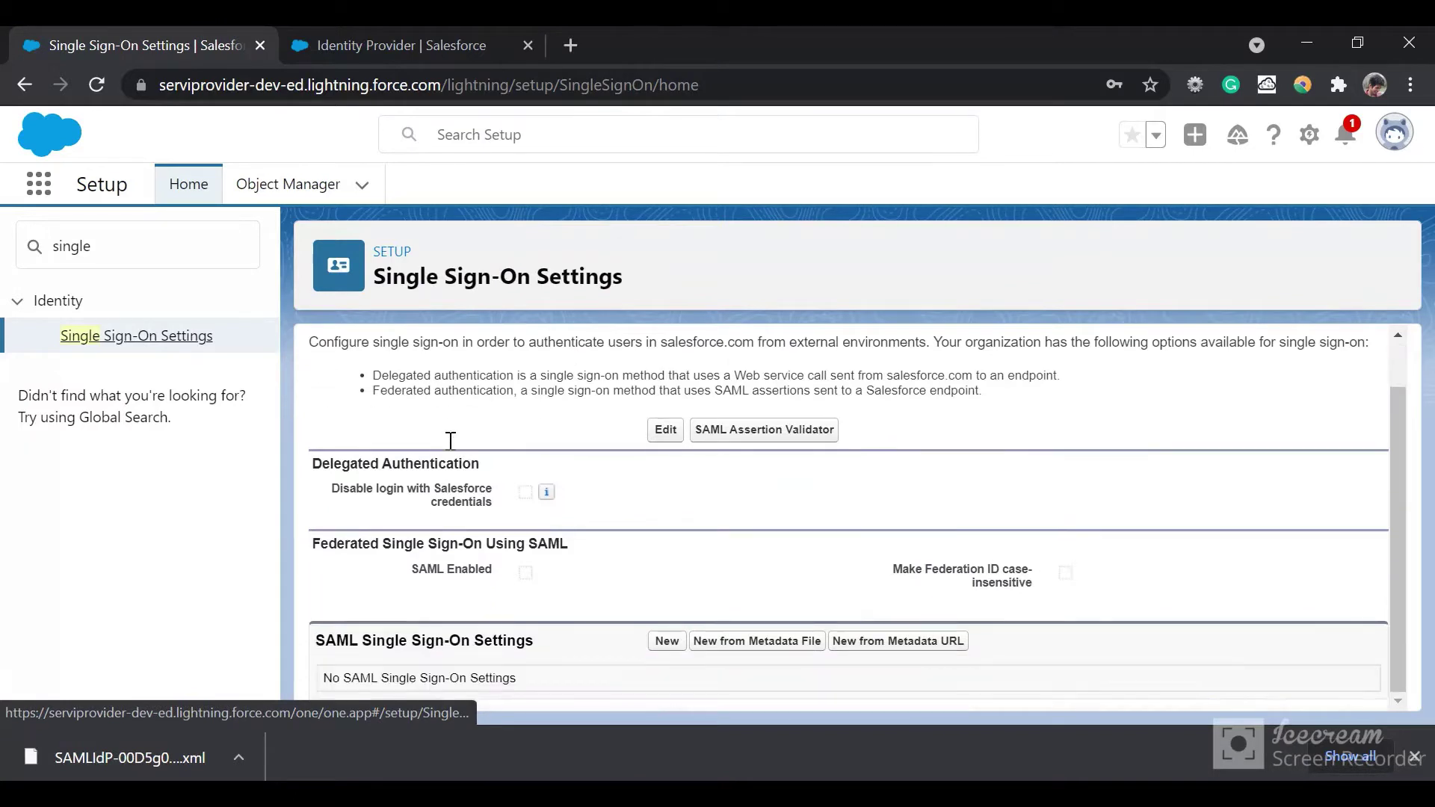
click(666, 430)
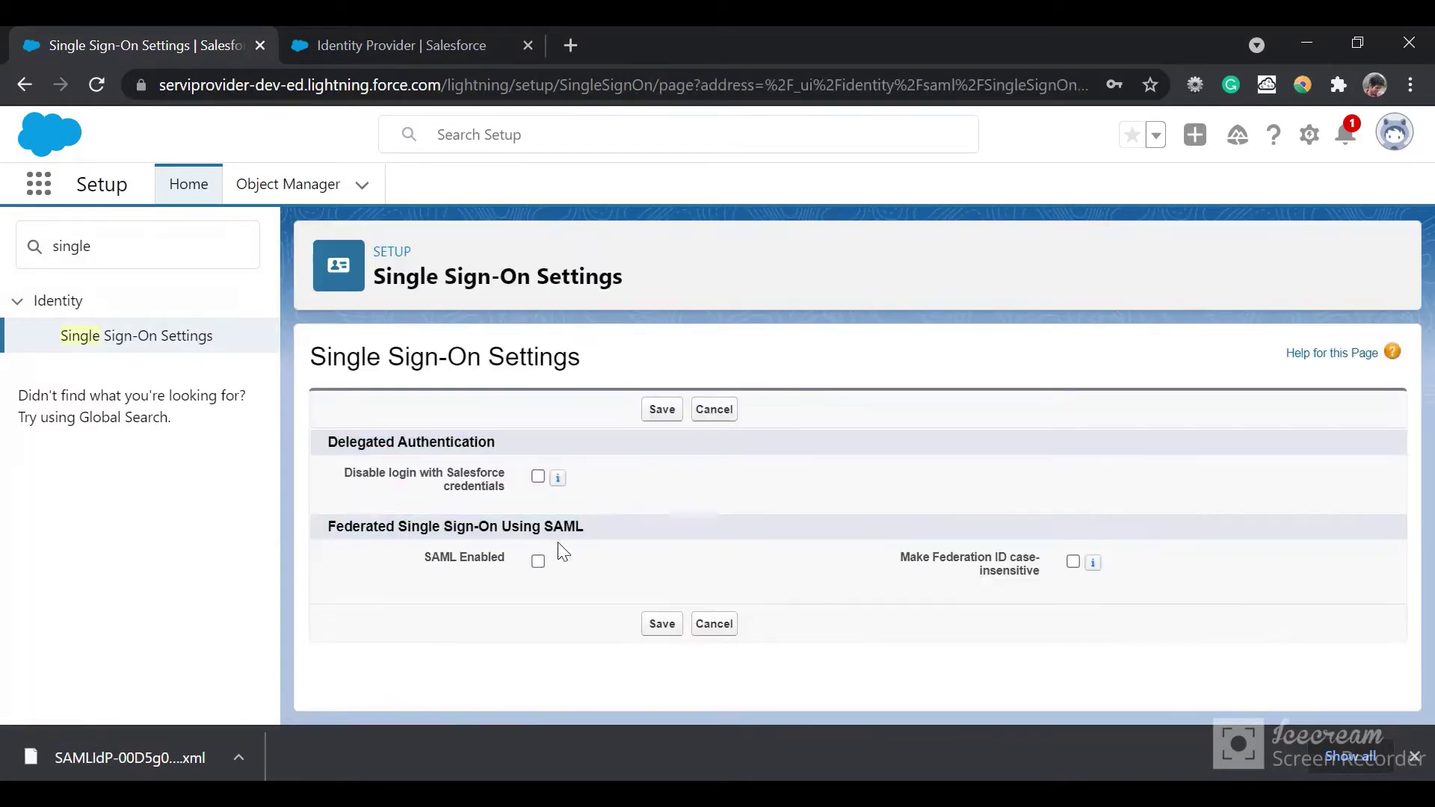
click(538, 561)
click(654, 416)
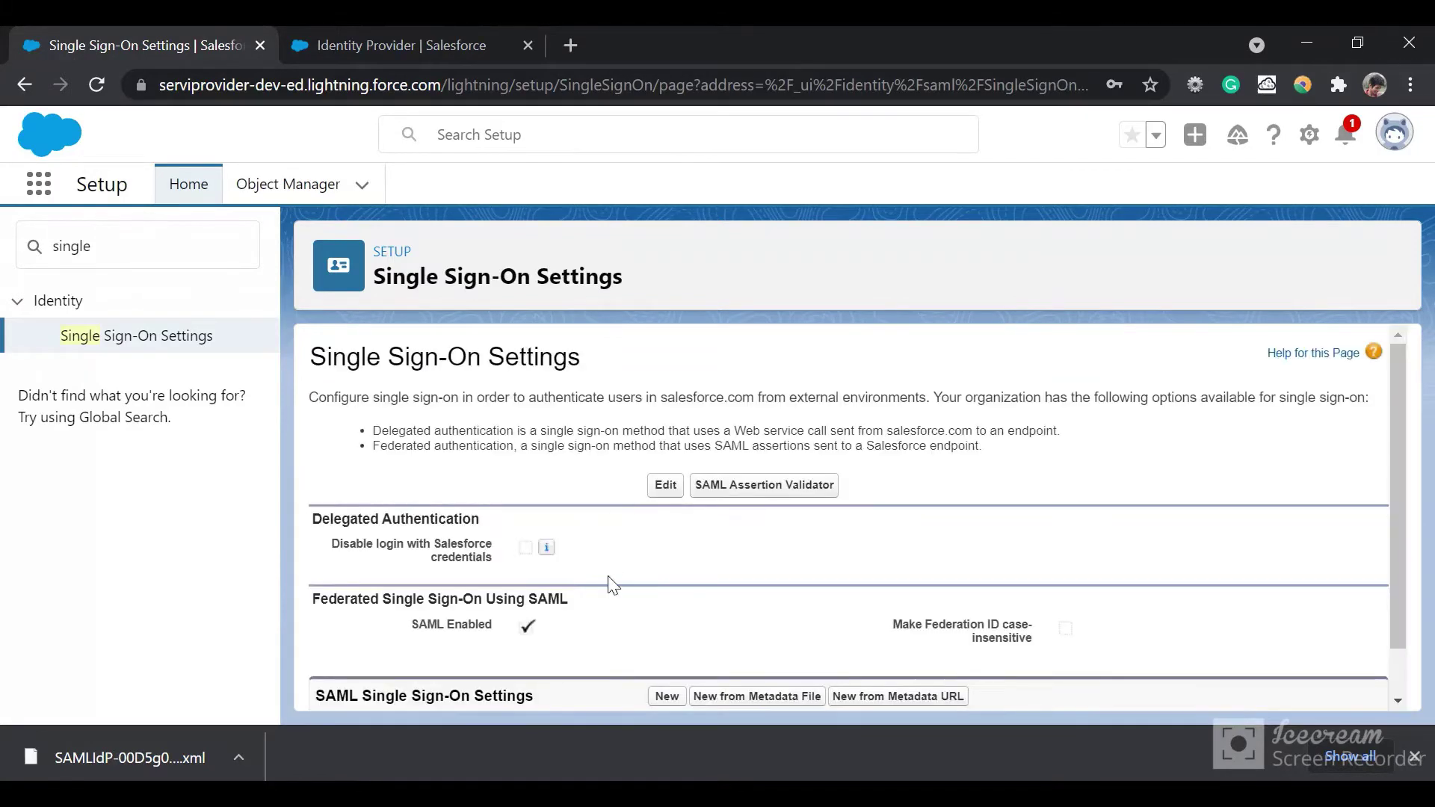
scroll(608, 584, down, 1)
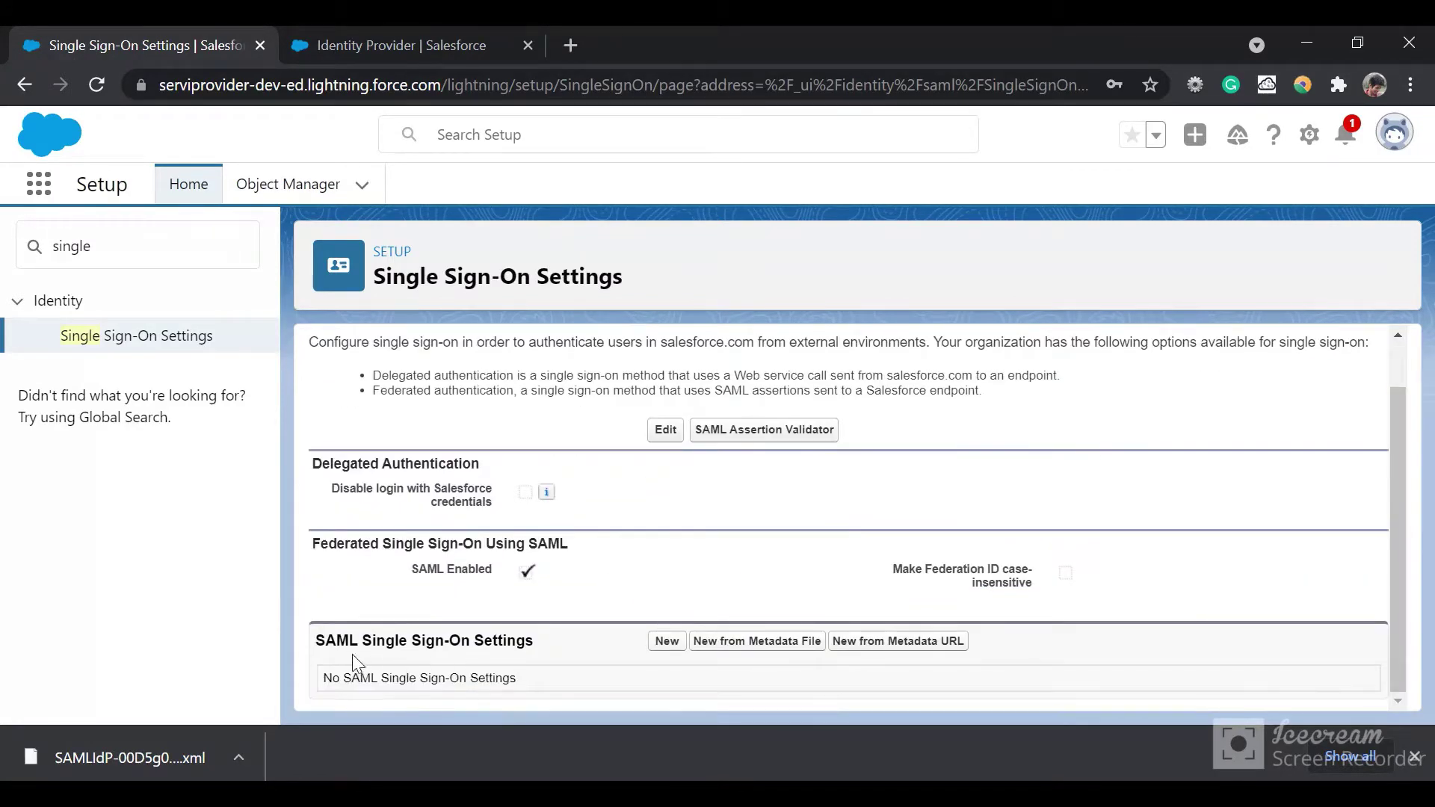
Create the SAML configuration idpcom5-dev-ed by uploading the SAMLIdP metadata XML file
click(743, 652)
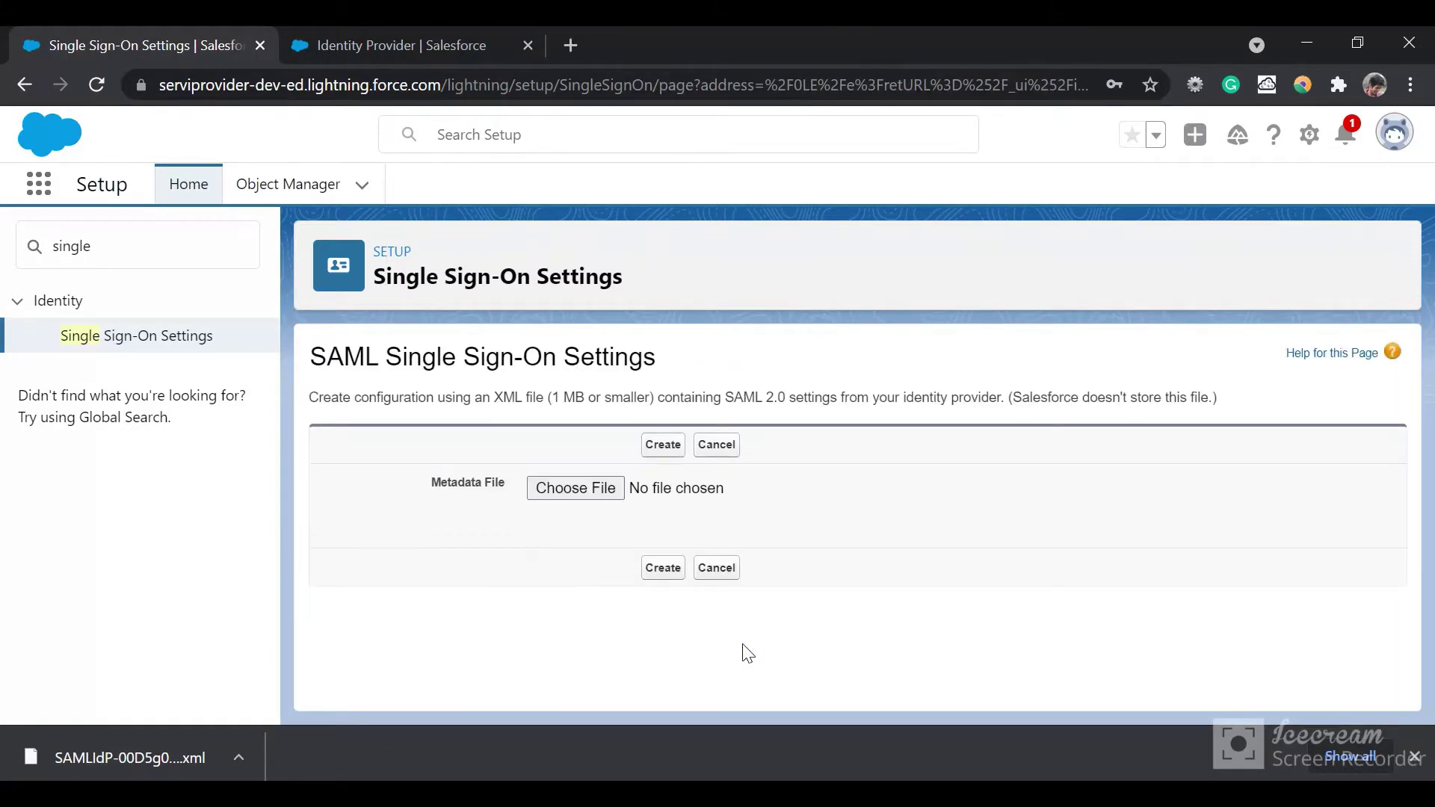
click(565, 495)
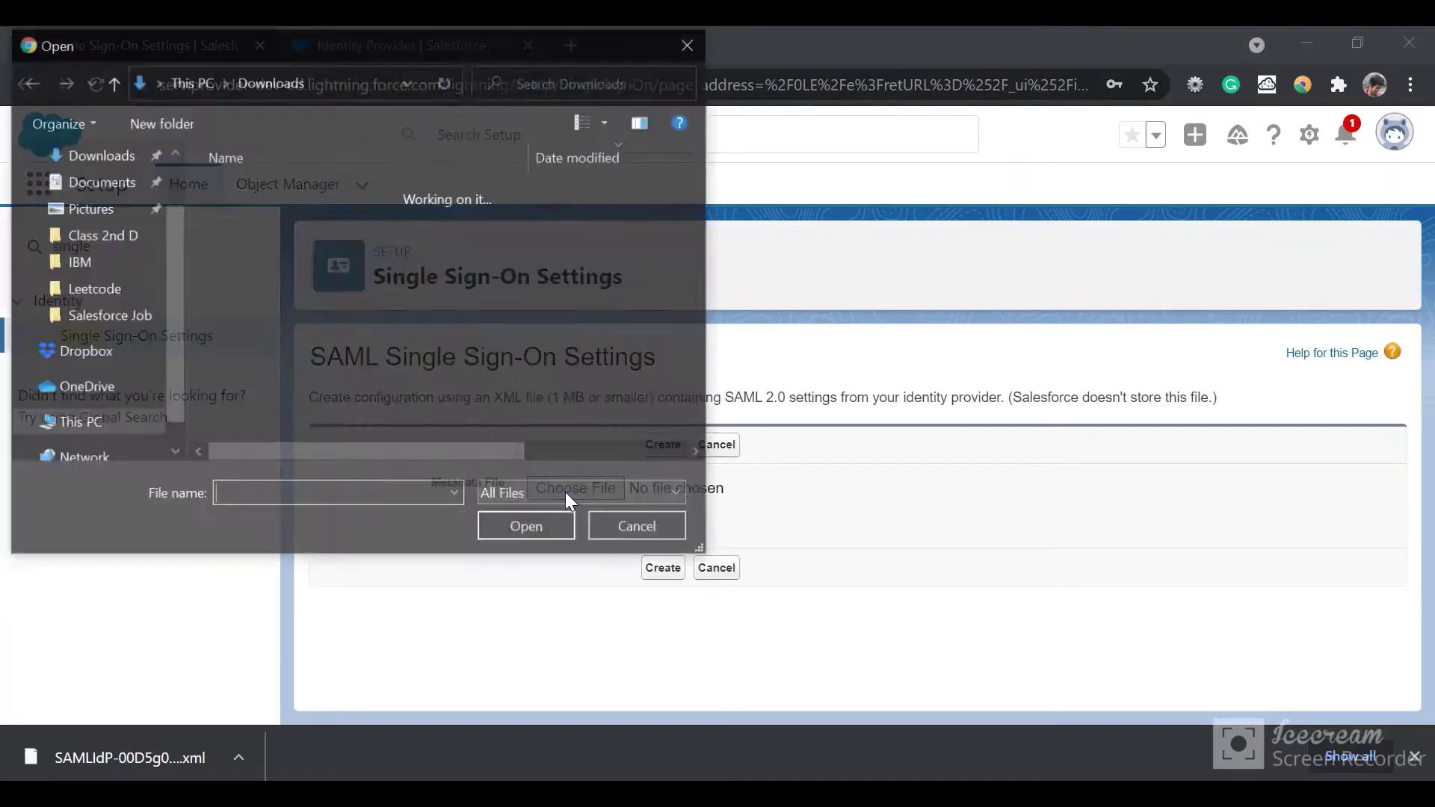
click(420, 218)
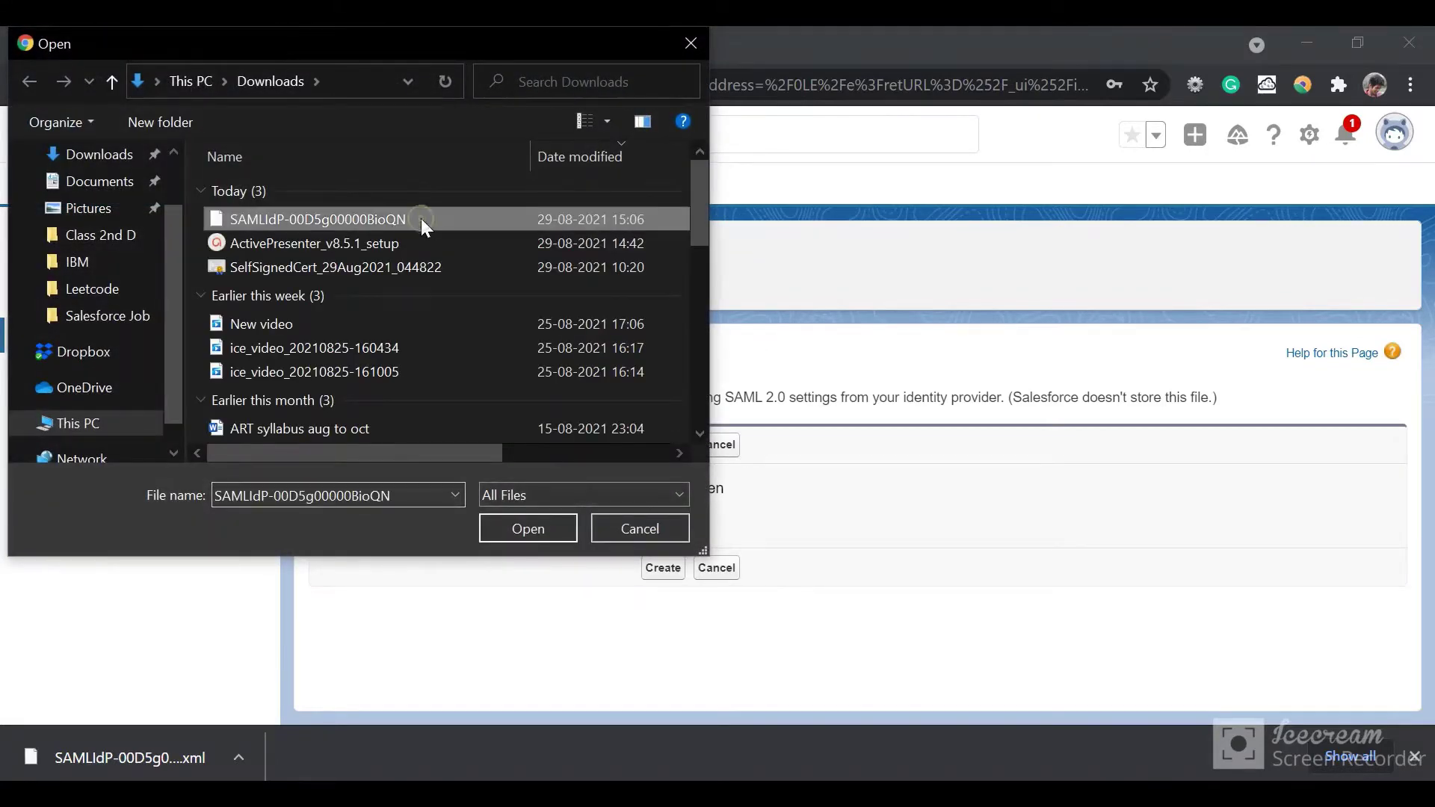
click(516, 529)
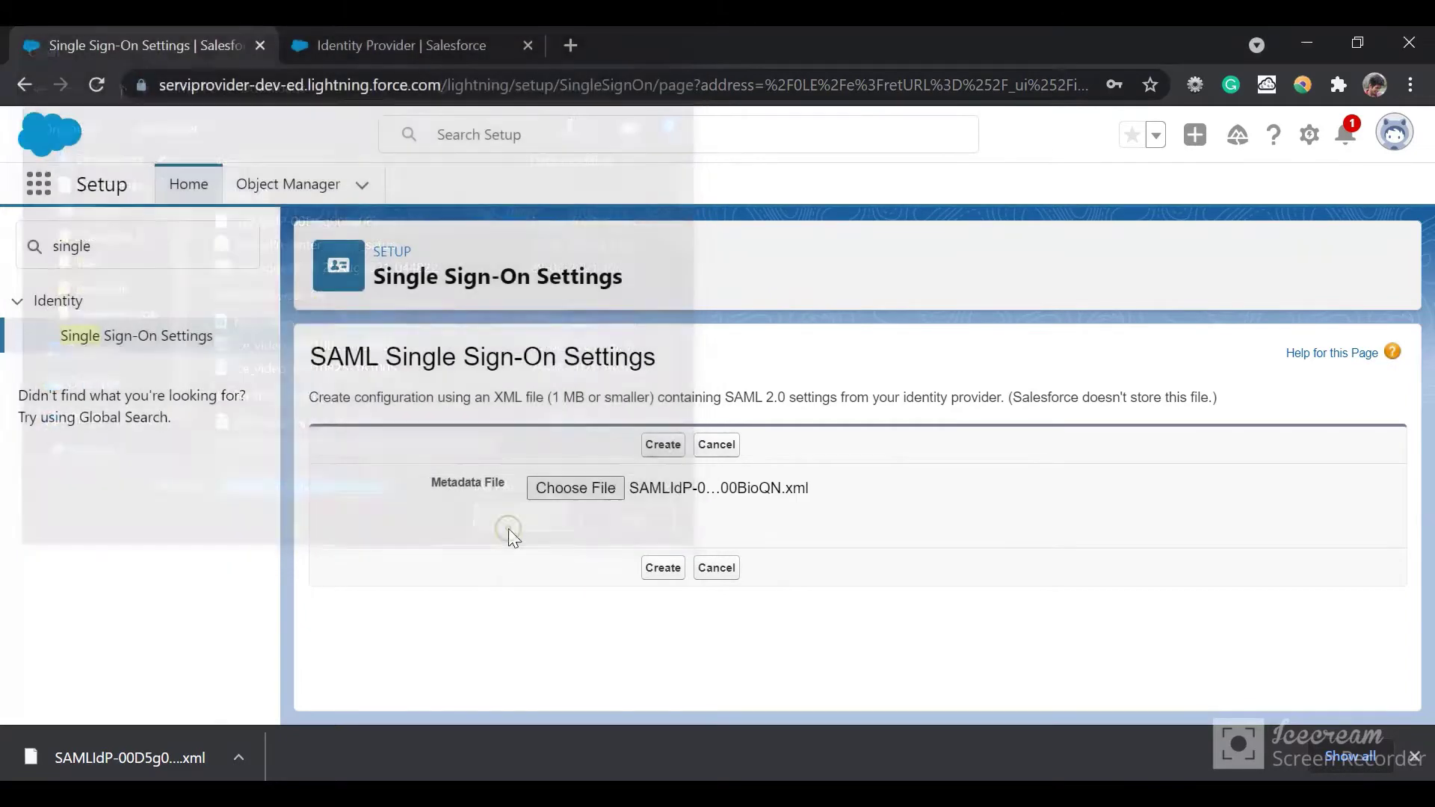
click(652, 452)
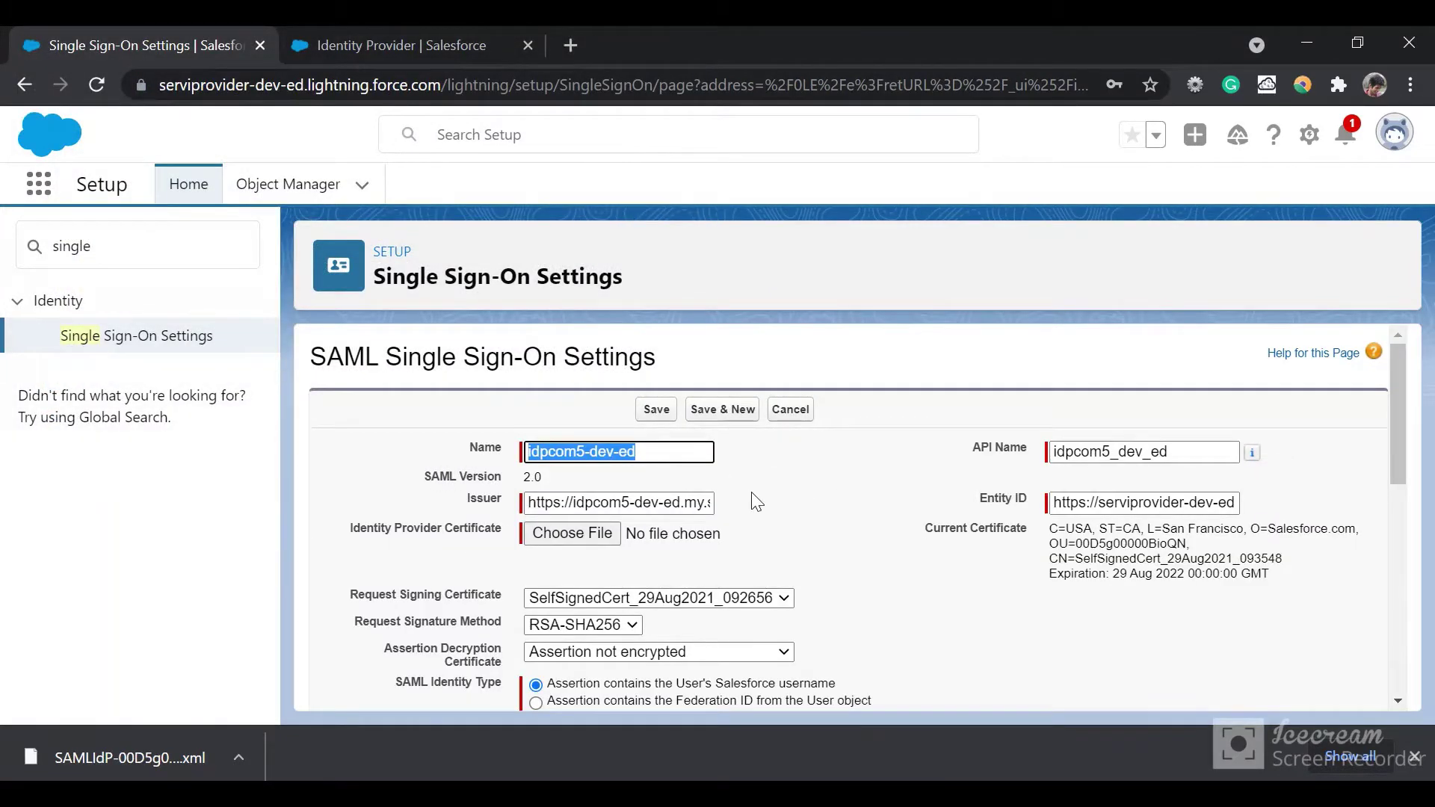
scroll(752, 494, down, 4)
scroll(752, 495, up, 4)
click(329, 27)
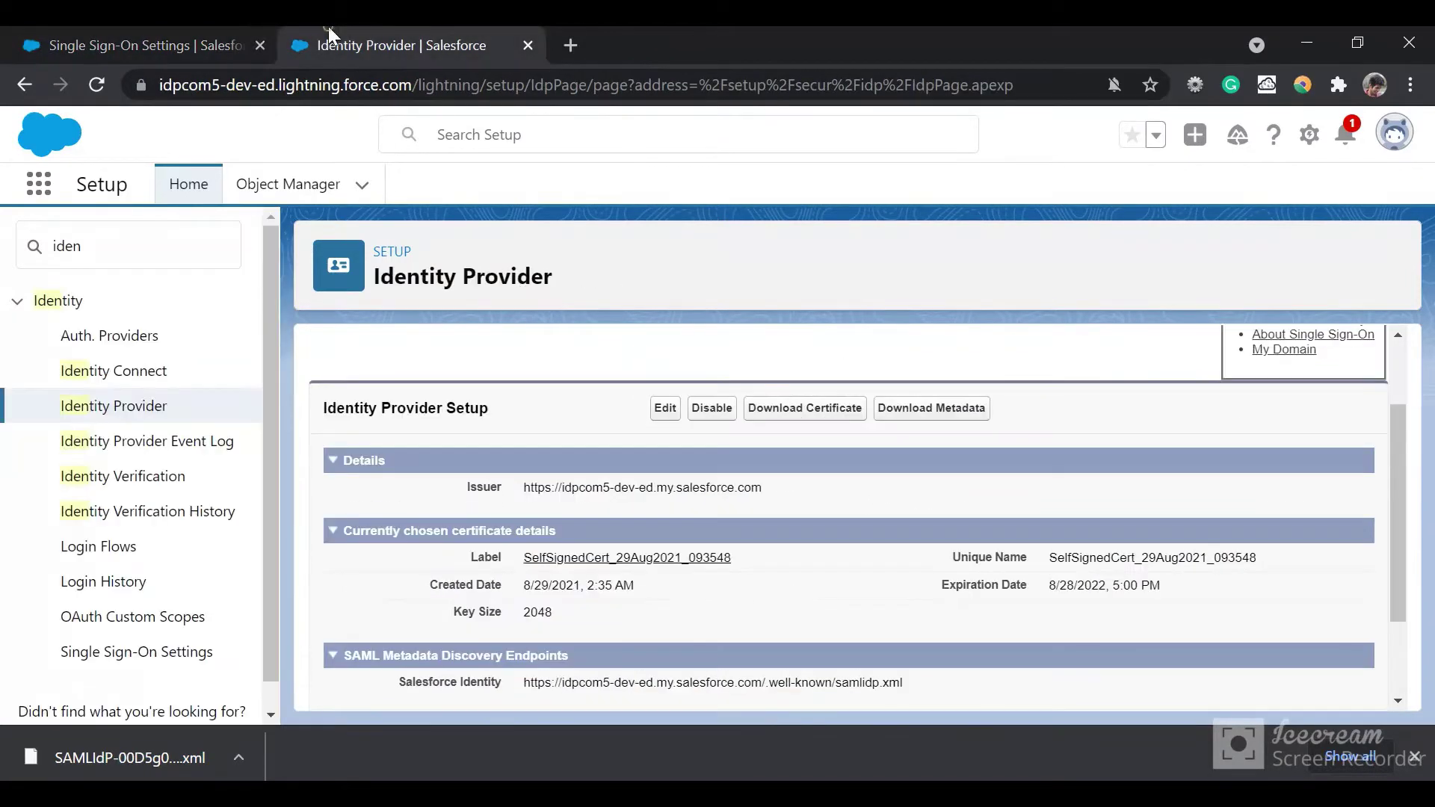
click(167, 37)
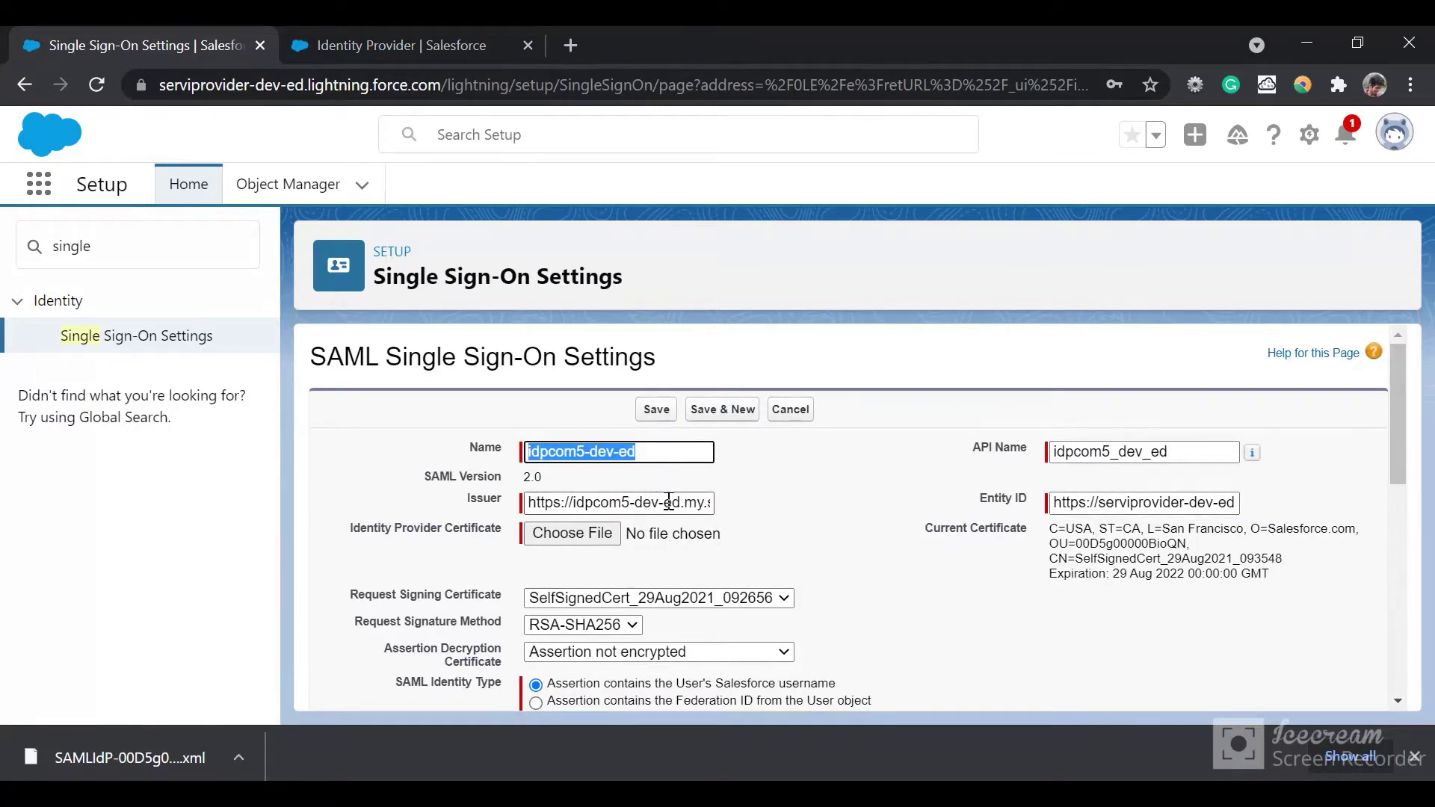
scroll(669, 502, down, 1)
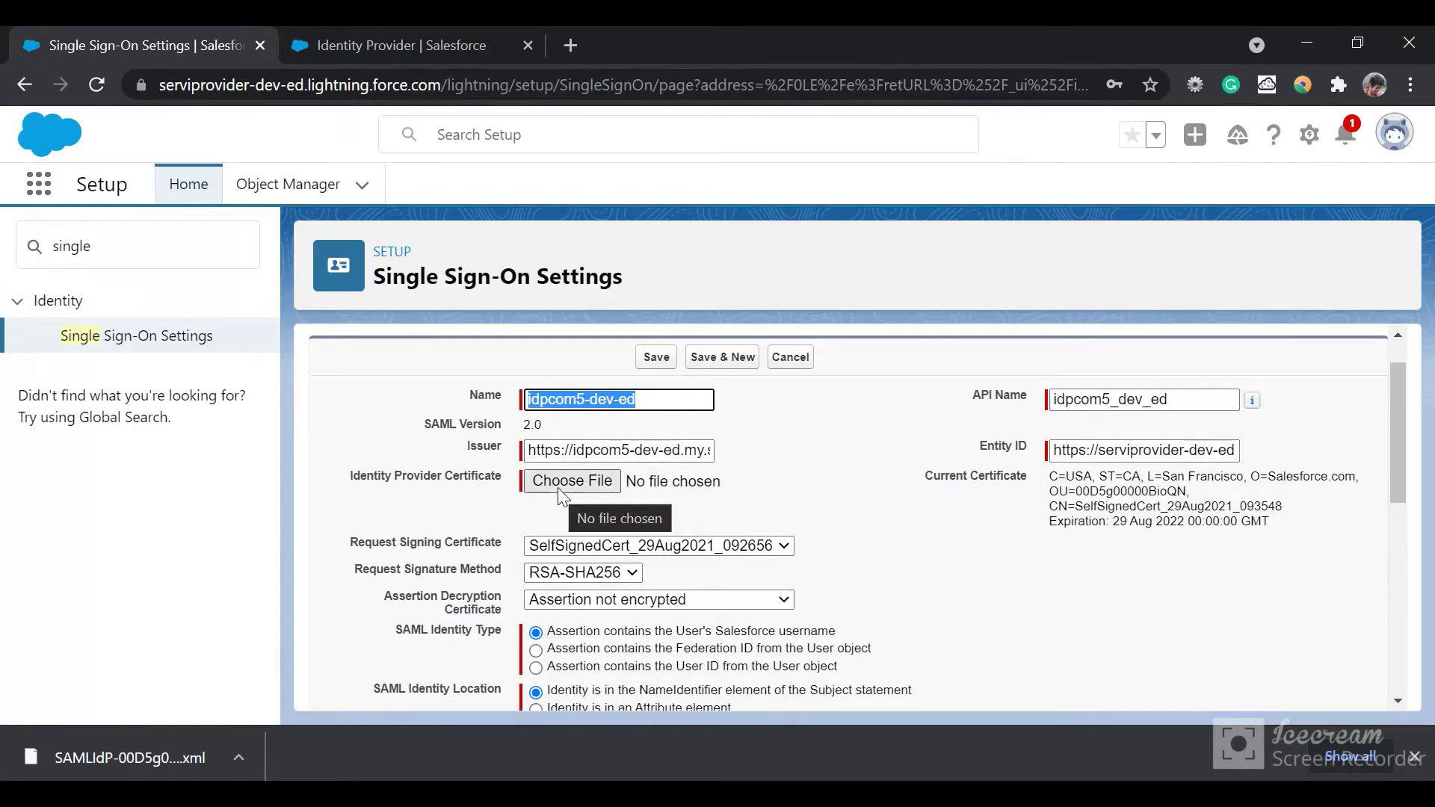
Download the identity provider's SelfSignedCert .crt file, allowing multiple downloads from the site in Chrome
click(380, 44)
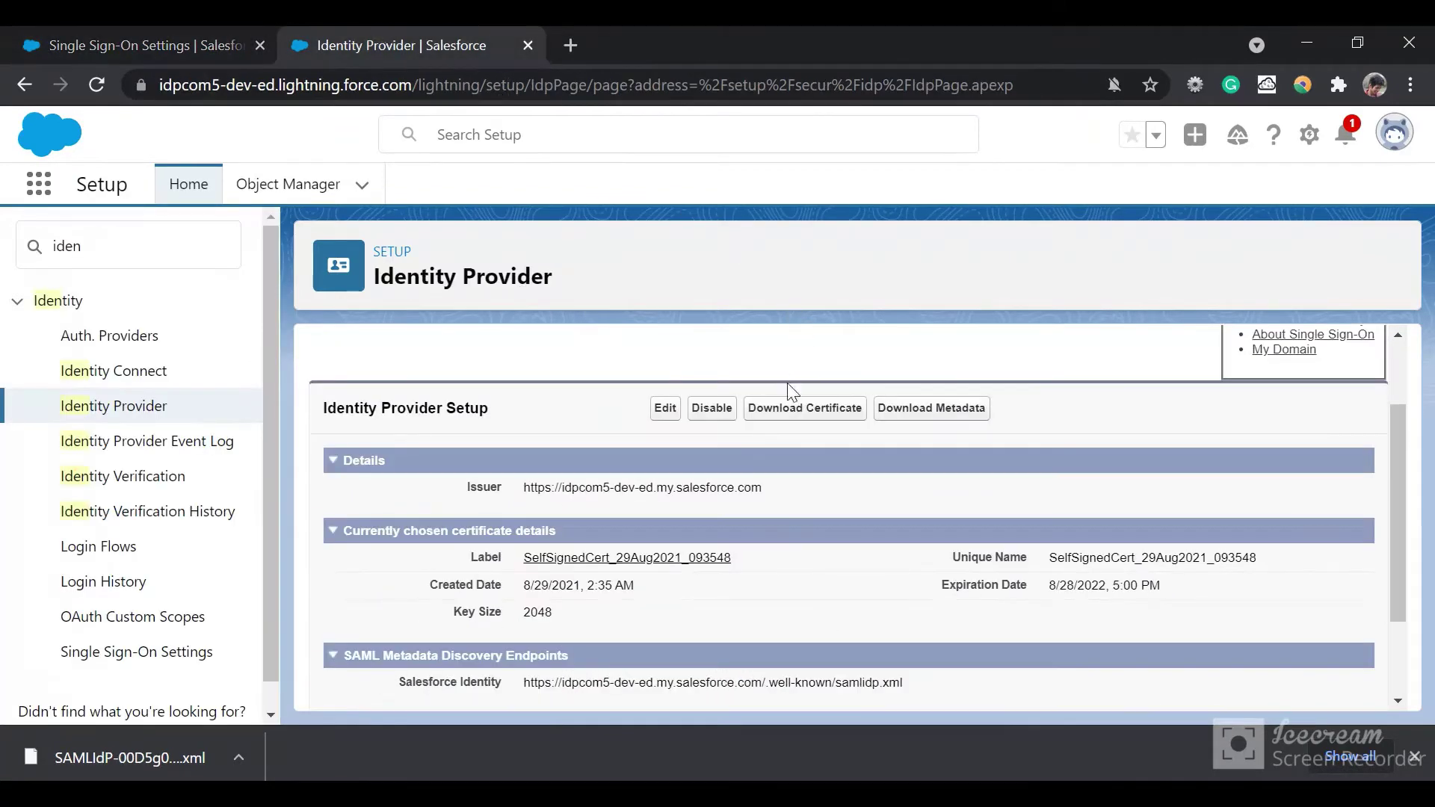
click(780, 412)
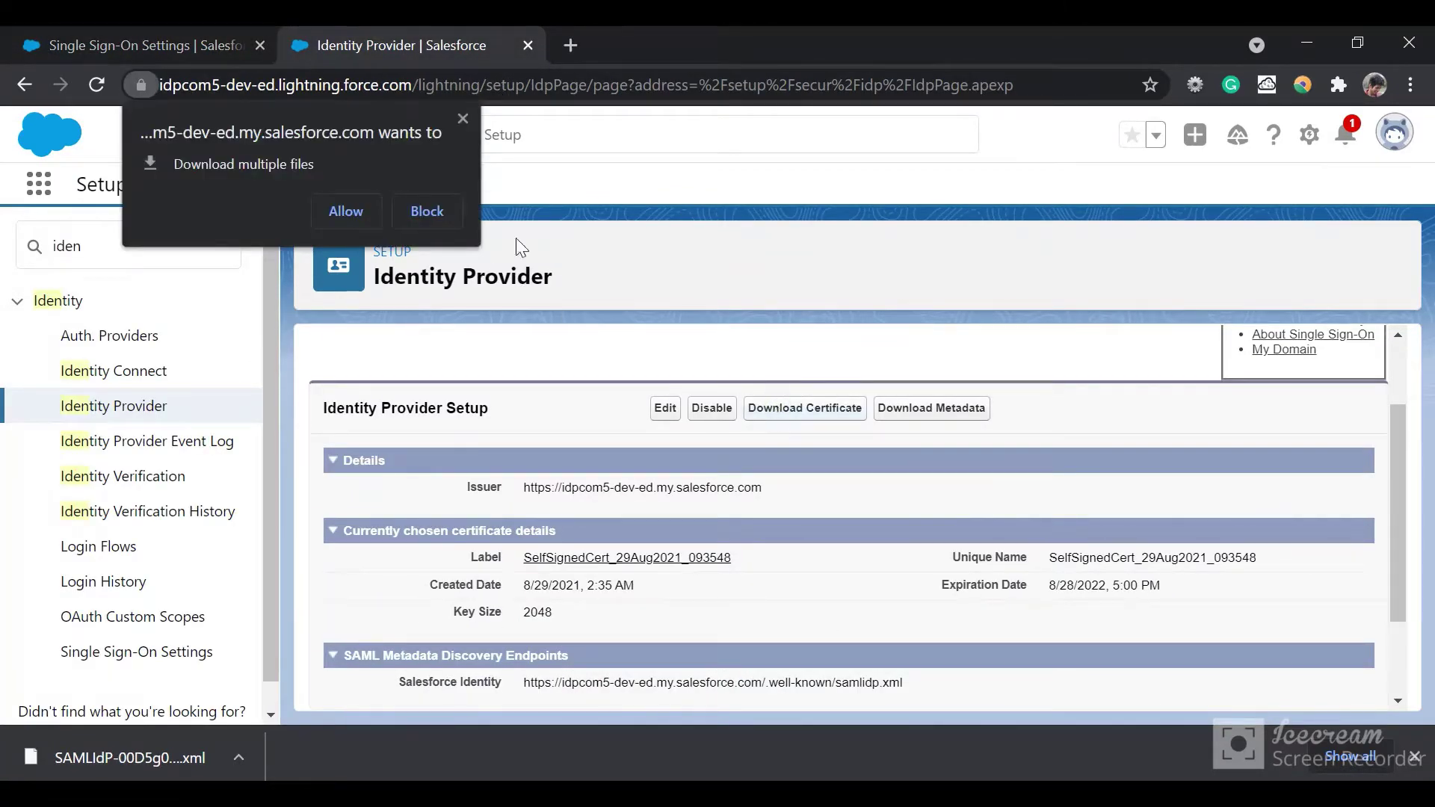
click(456, 118)
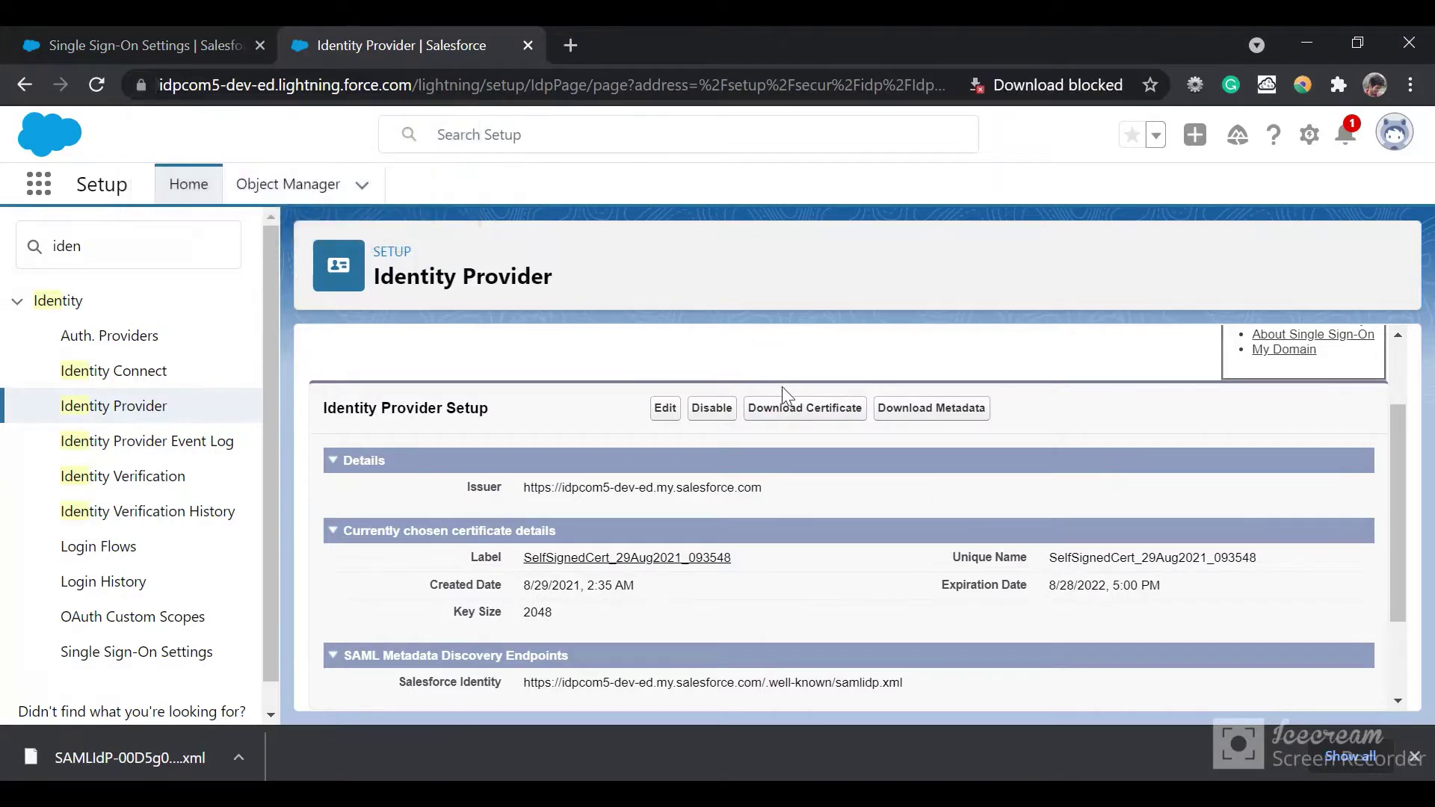
click(782, 411)
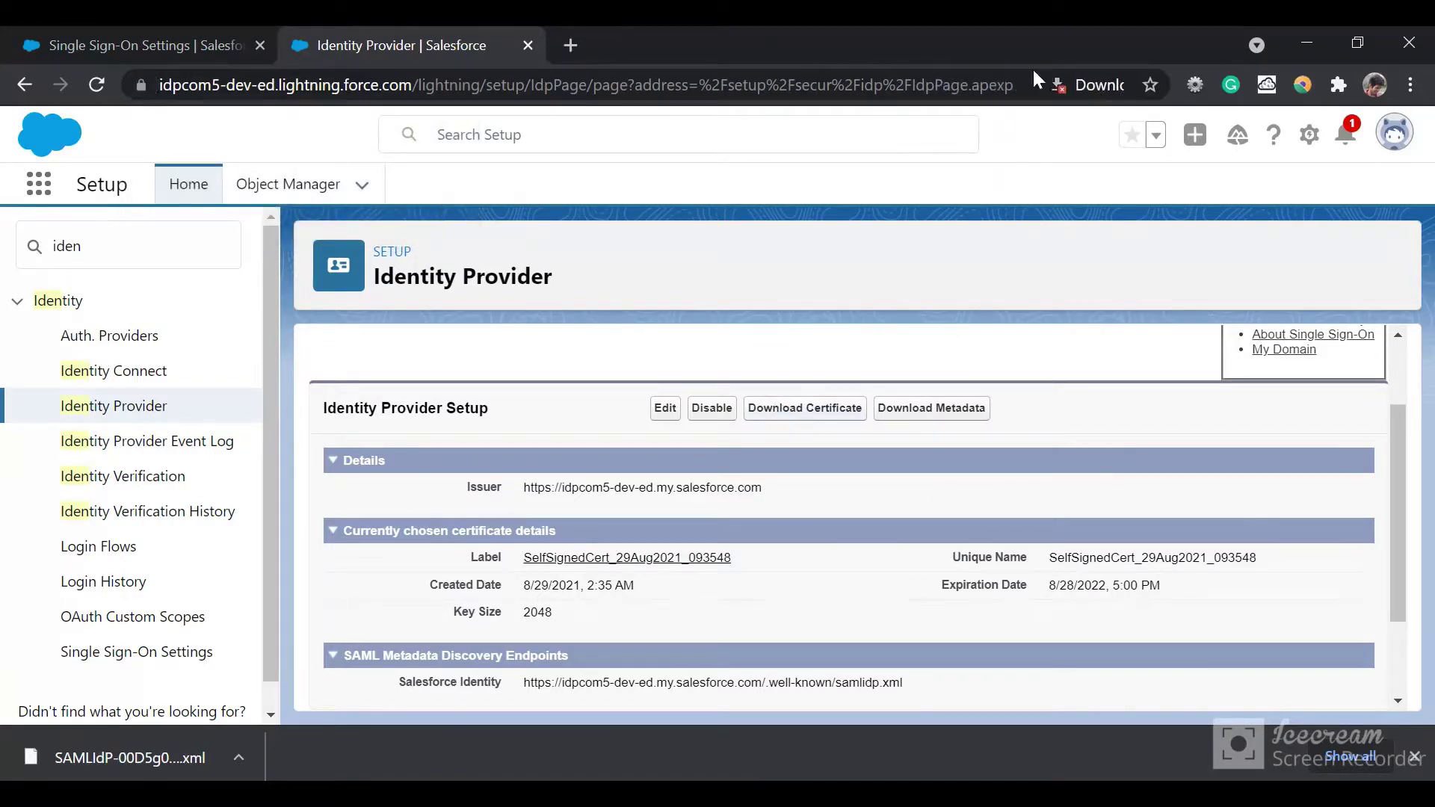
click(1115, 83)
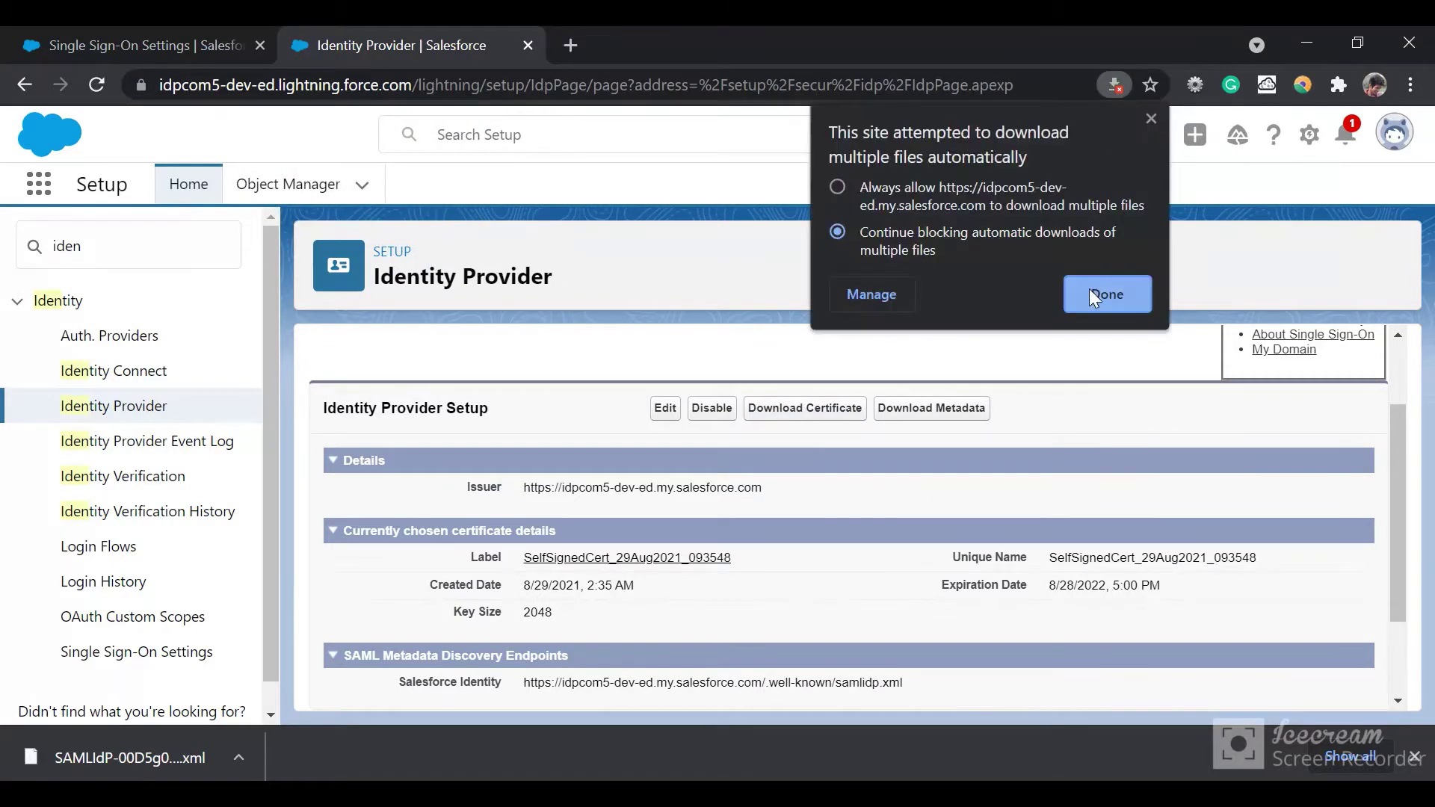
click(890, 190)
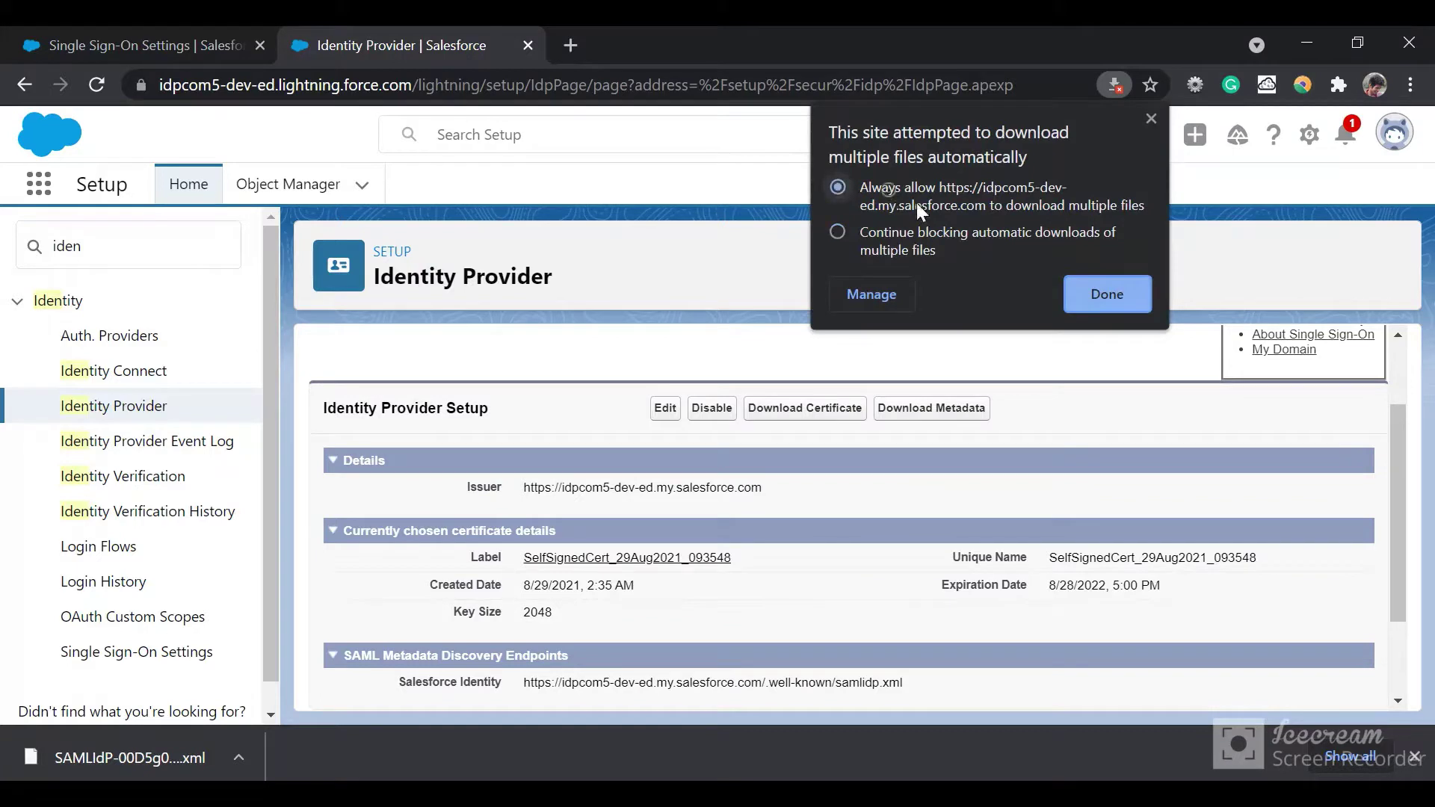
click(1118, 297)
click(779, 415)
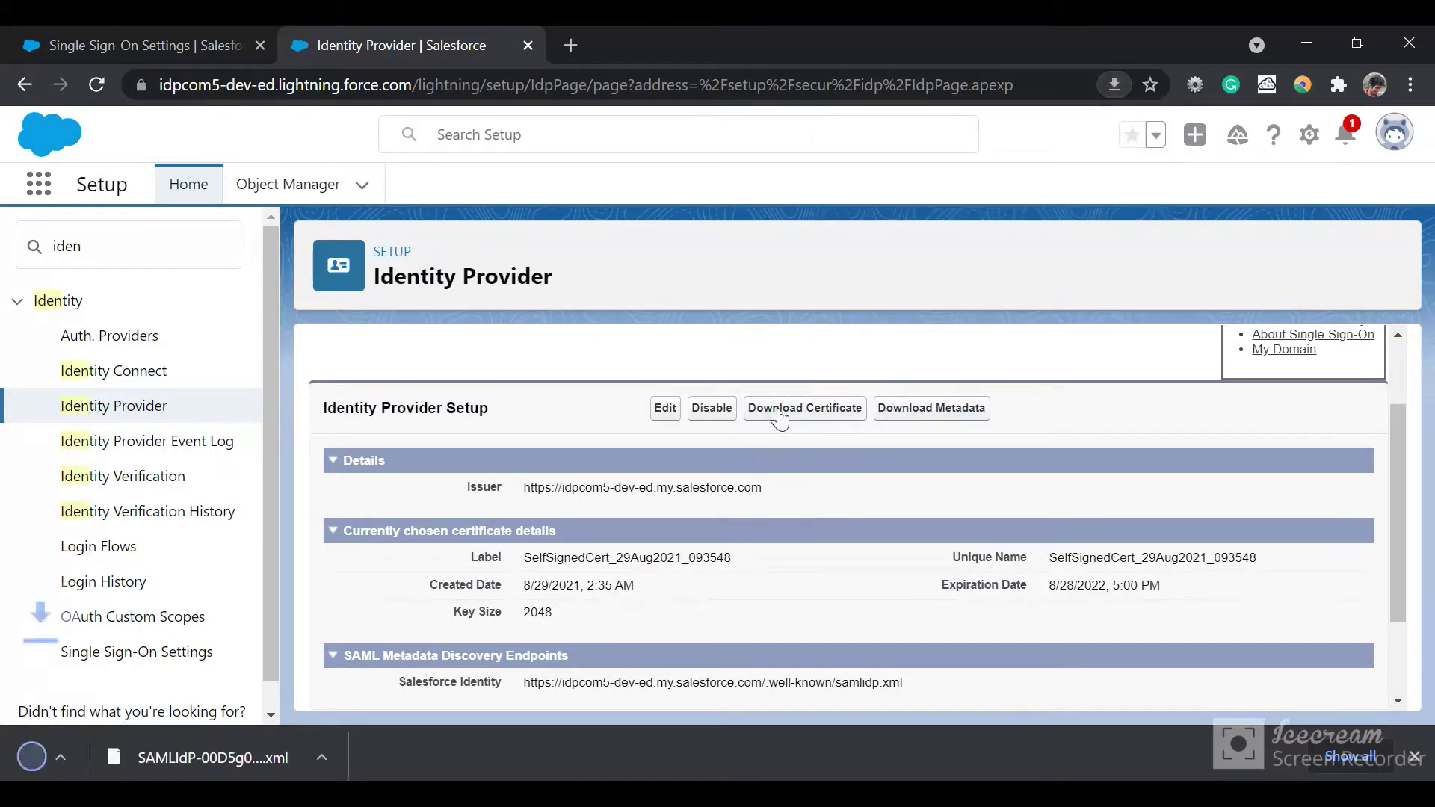
click(190, 25)
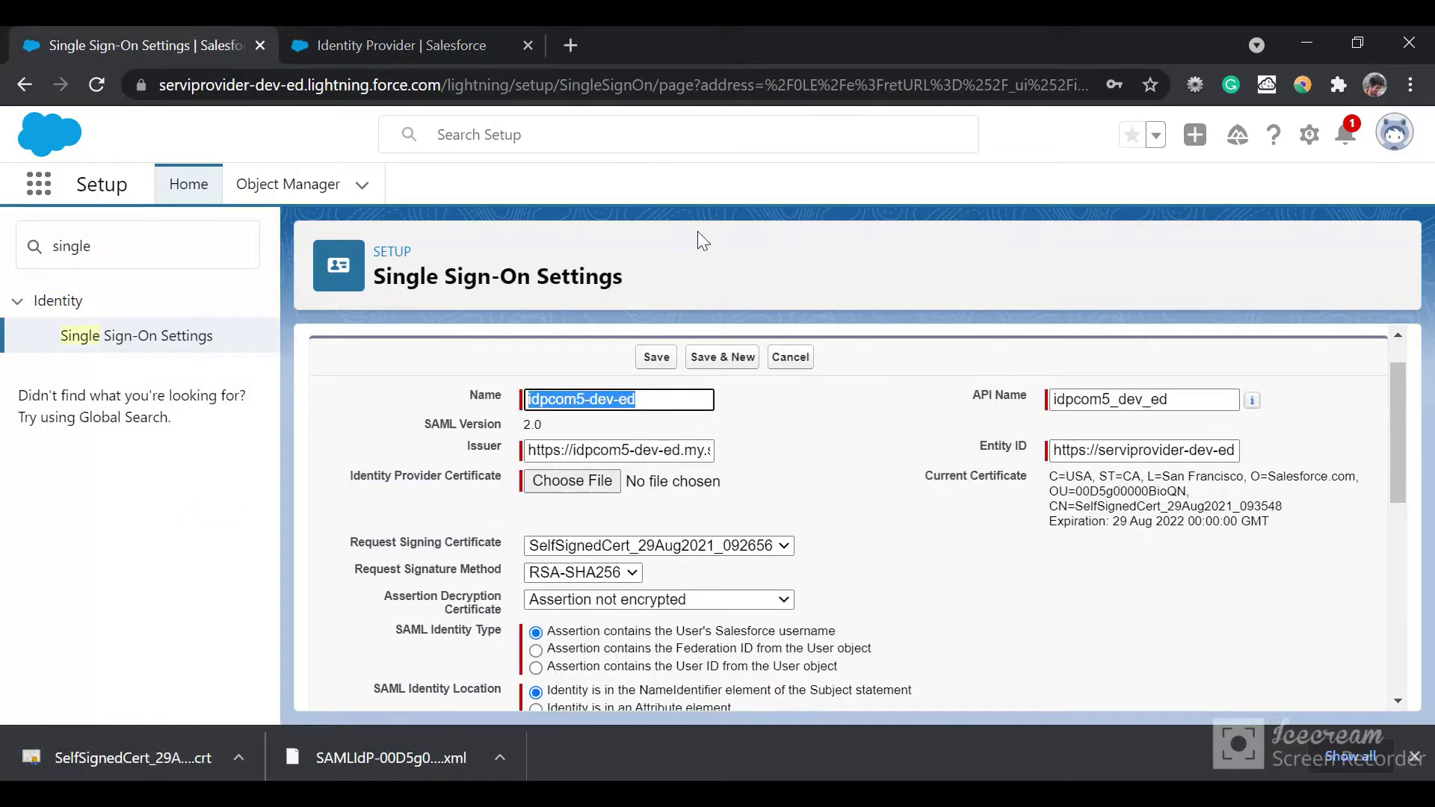
Attach SelfSignedCert_29Aug2021_093548.crt as the Identity Provider Certificate
click(569, 481)
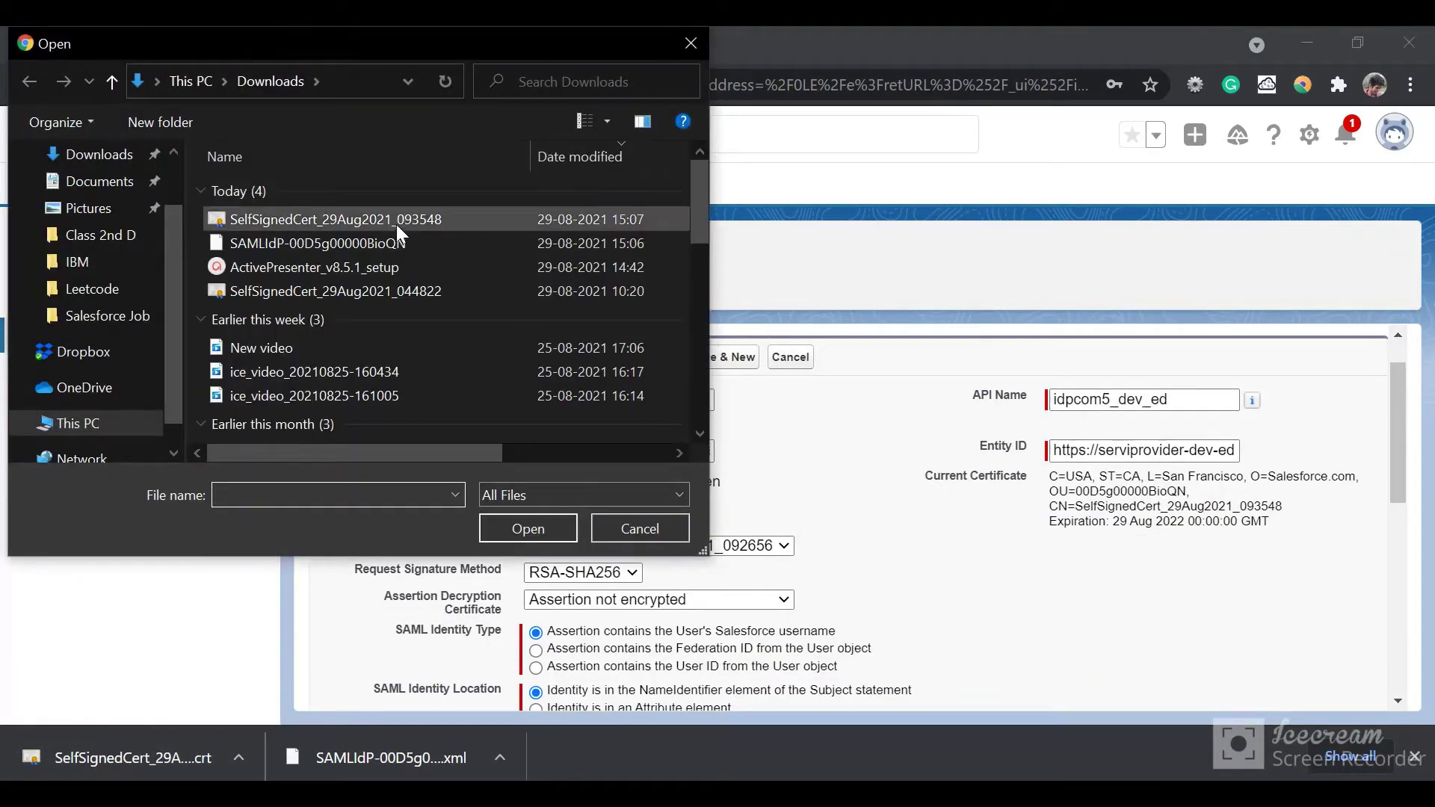
click(396, 225)
click(511, 528)
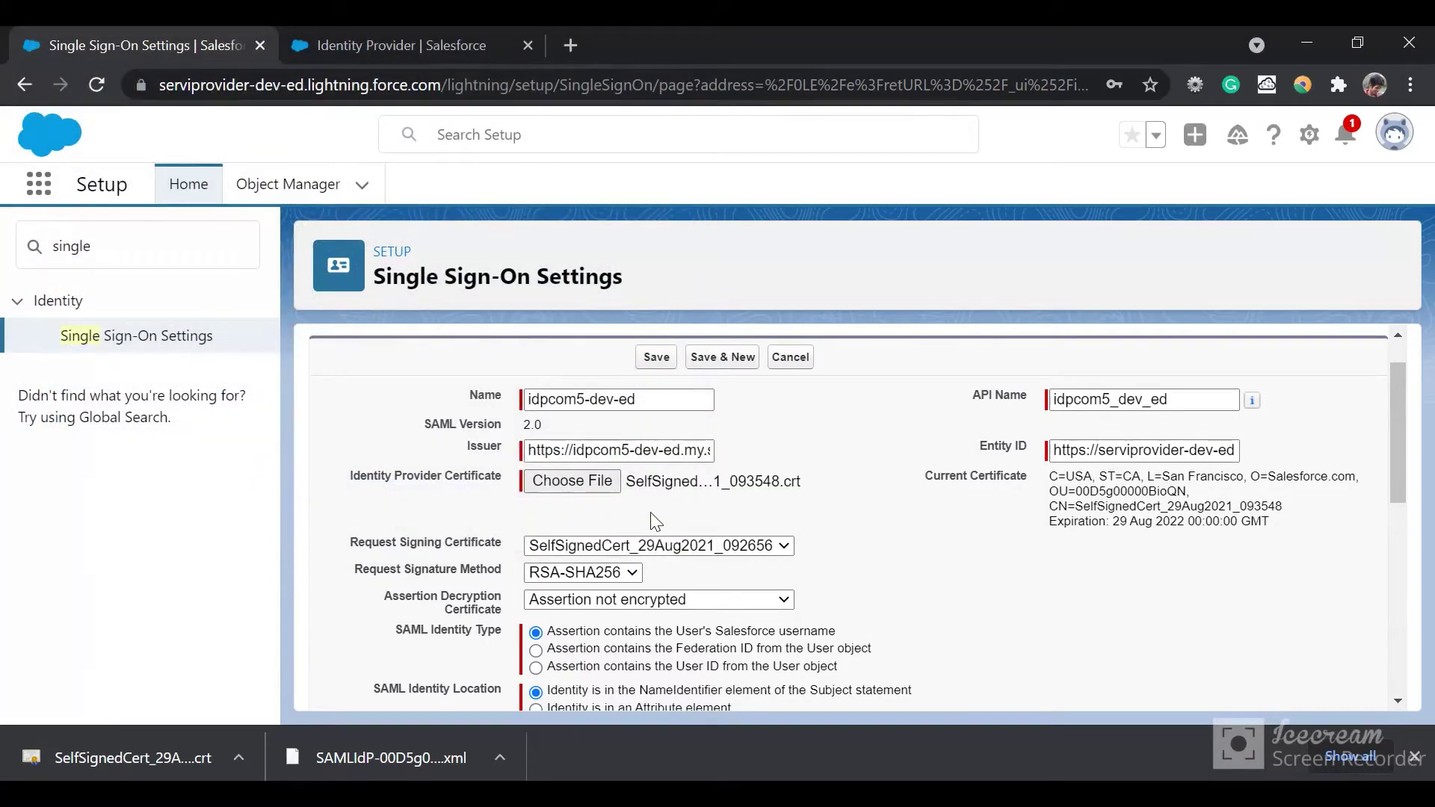
scroll(656, 521, down, 1)
scroll(652, 521, down, 1)
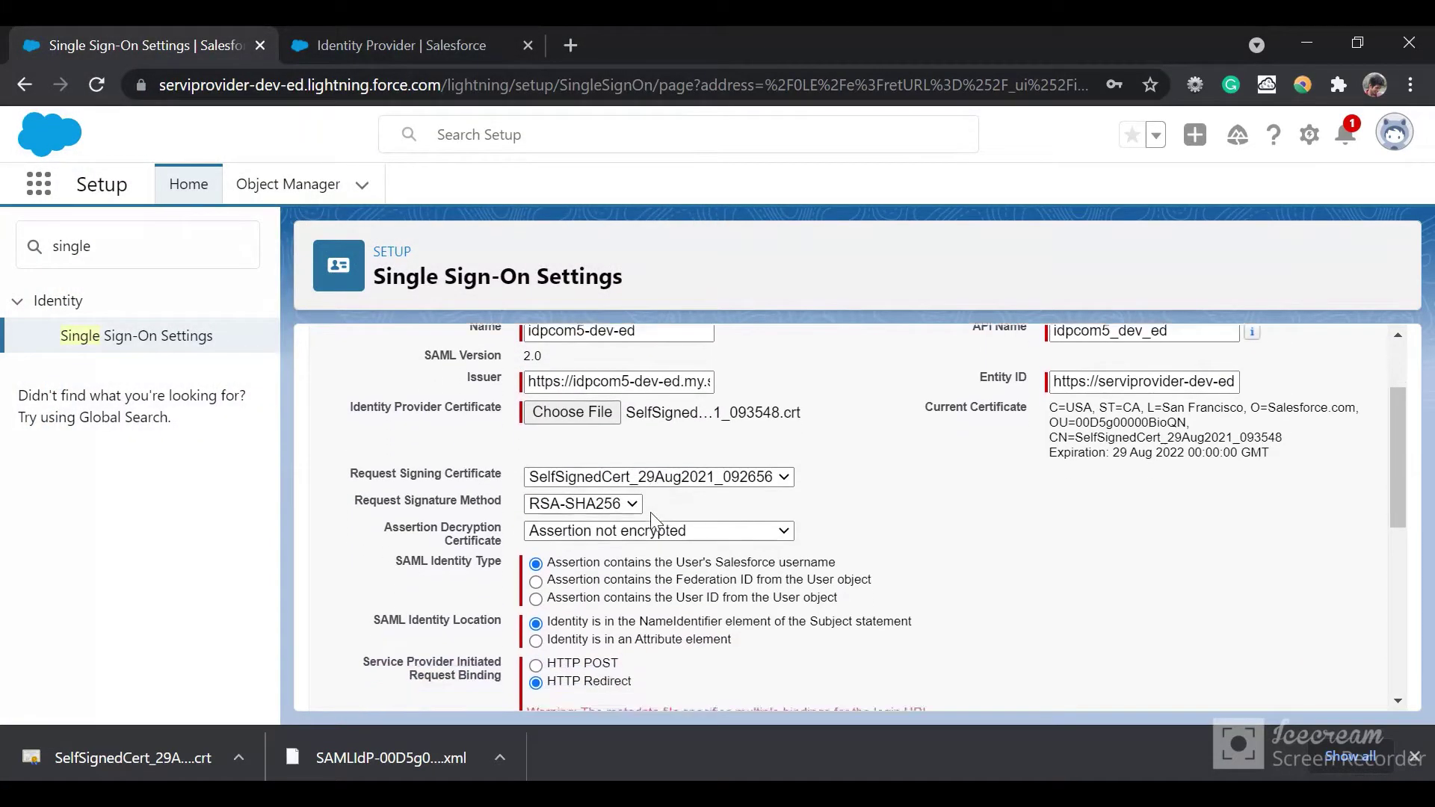
drag(1157, 386, 879, 440)
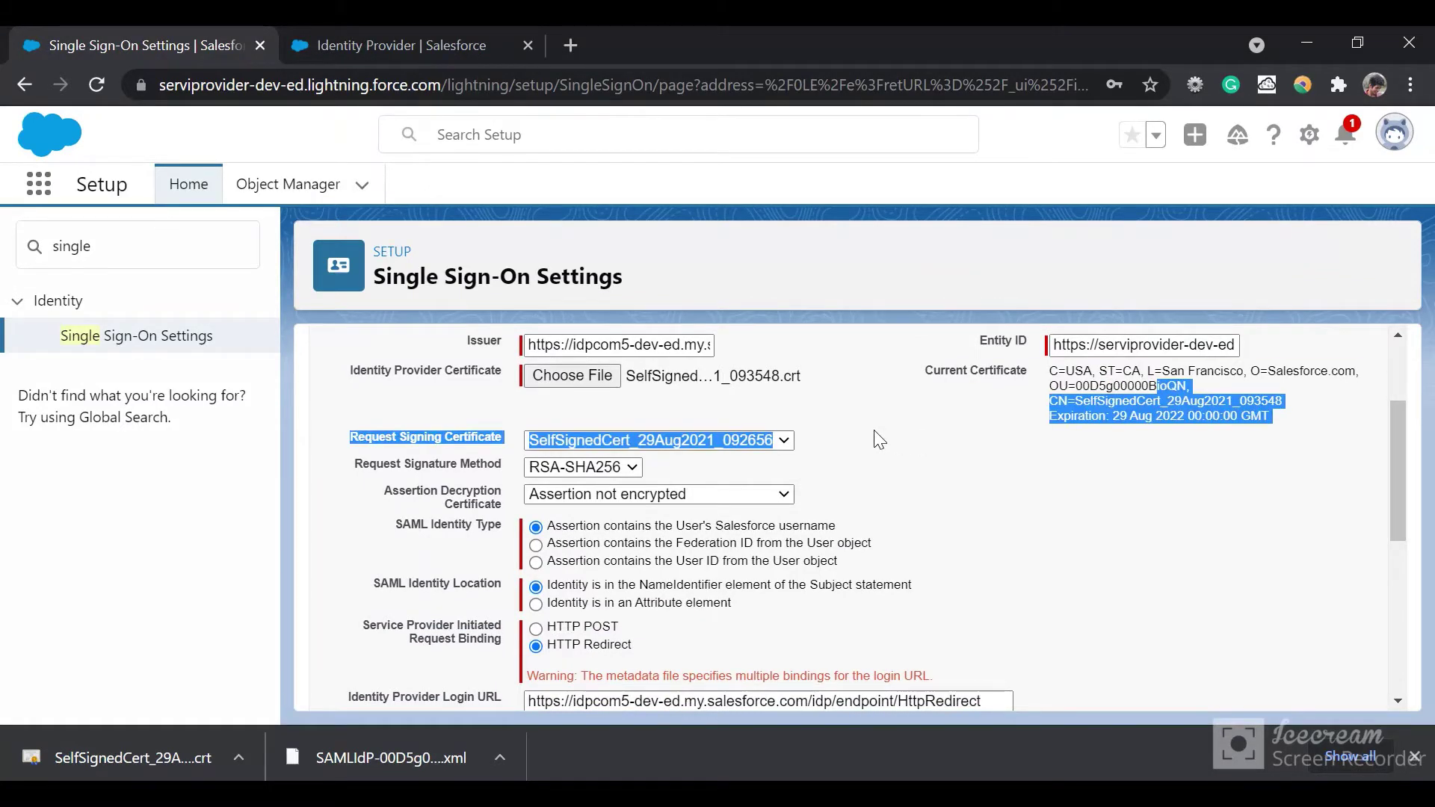
click(880, 440)
scroll(879, 440, up, 2)
scroll(875, 439, down, 2)
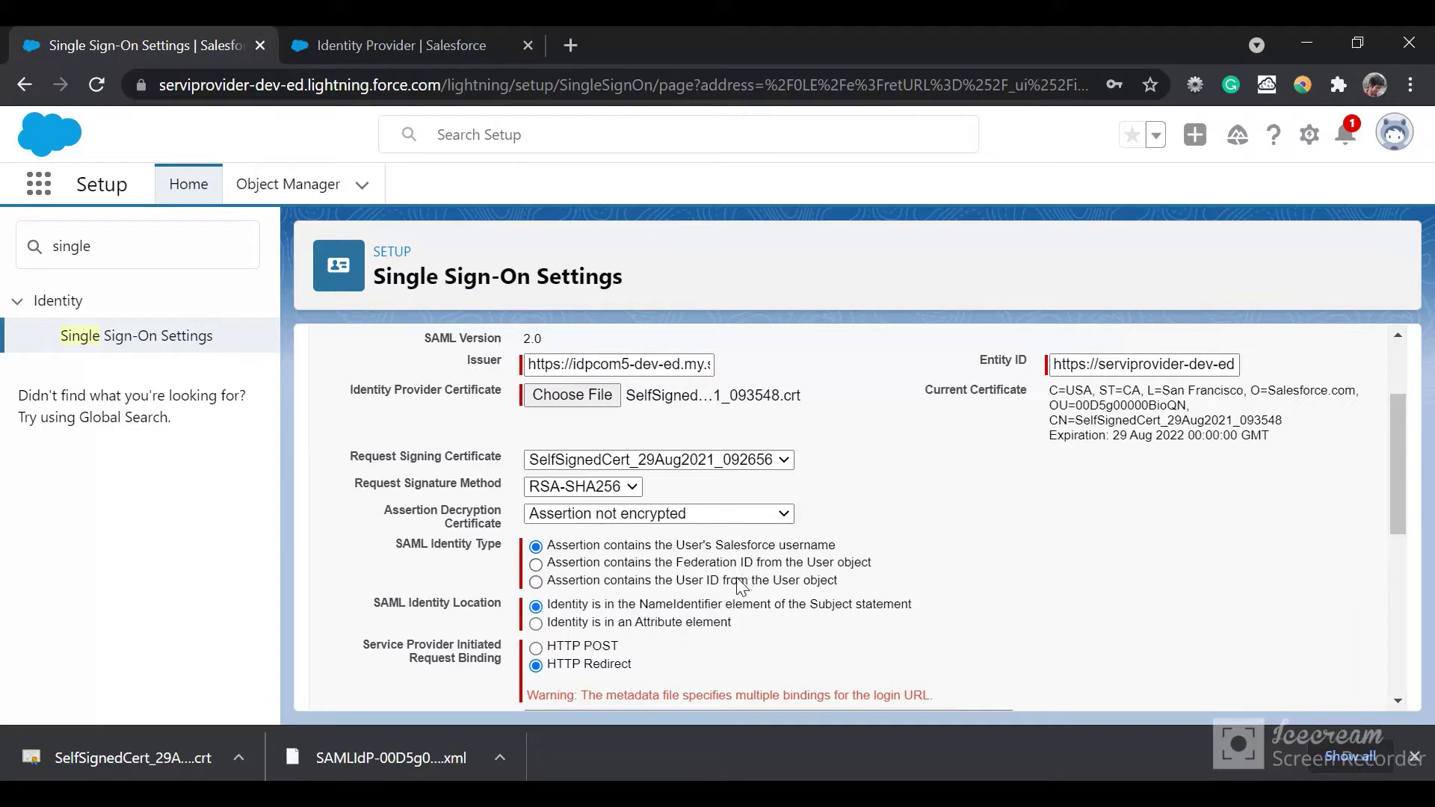
Set the SAML Identity Type to Federation ID
click(536, 565)
scroll(590, 583, down, 1)
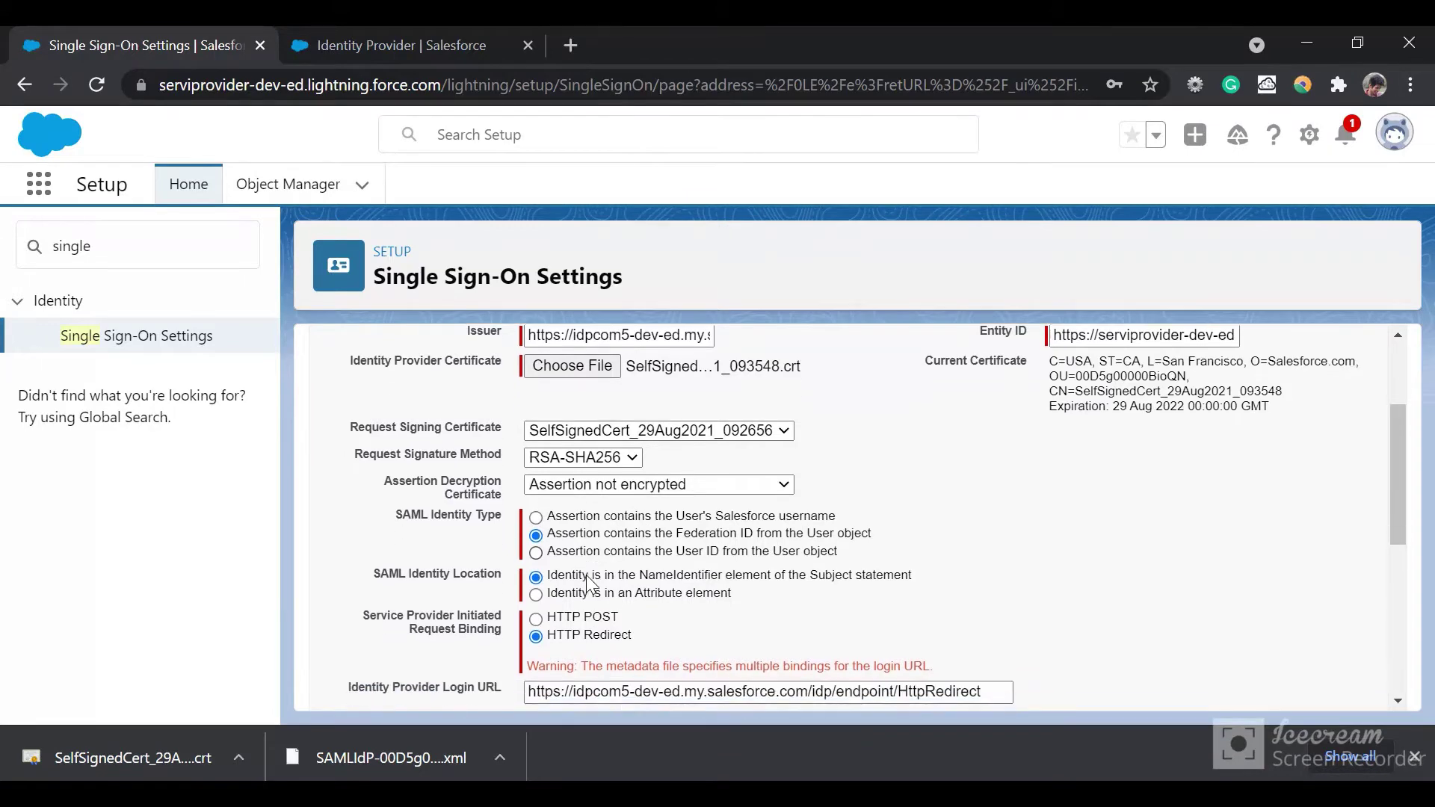
scroll(524, 581, down, 1)
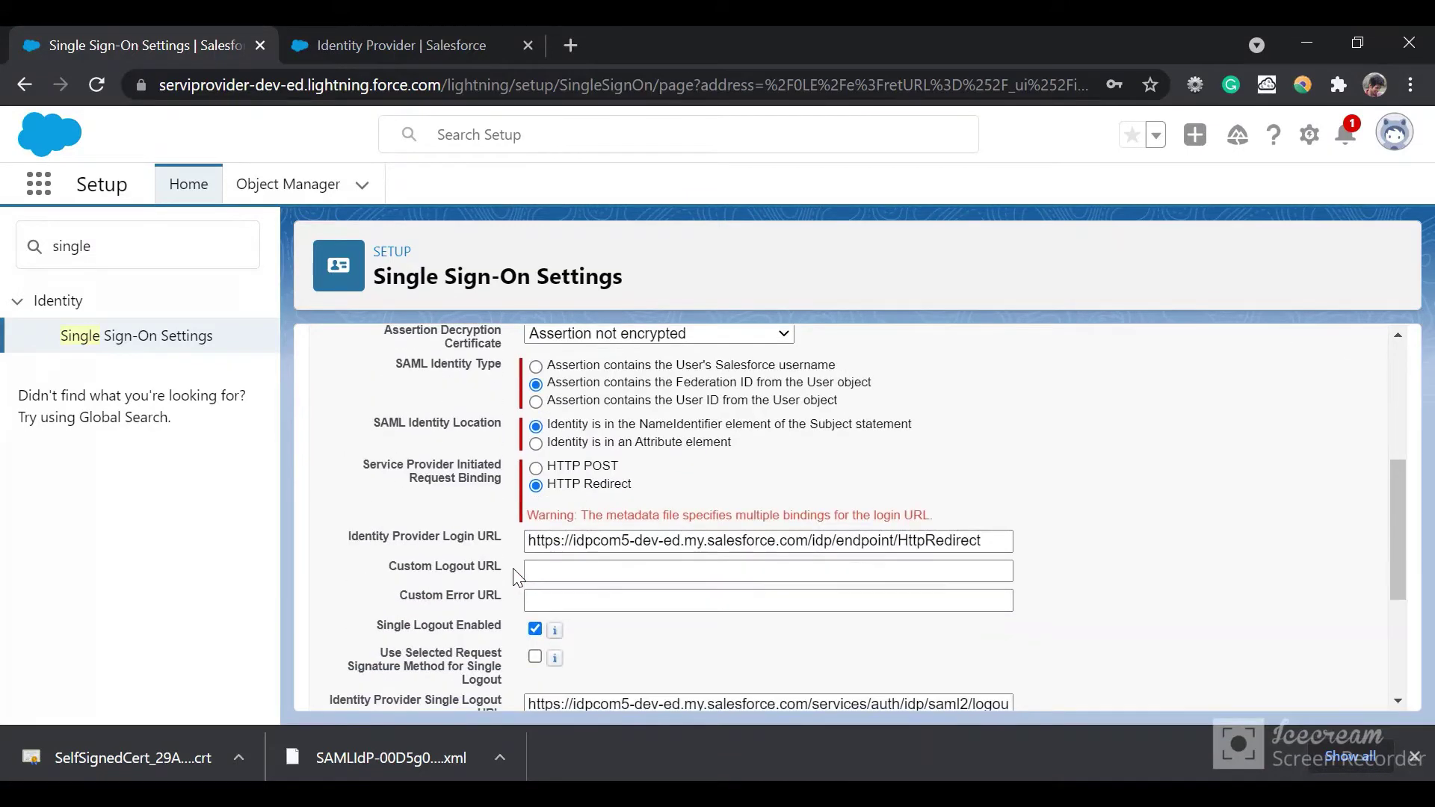
scroll(625, 551, down, 2)
scroll(626, 552, down, 2)
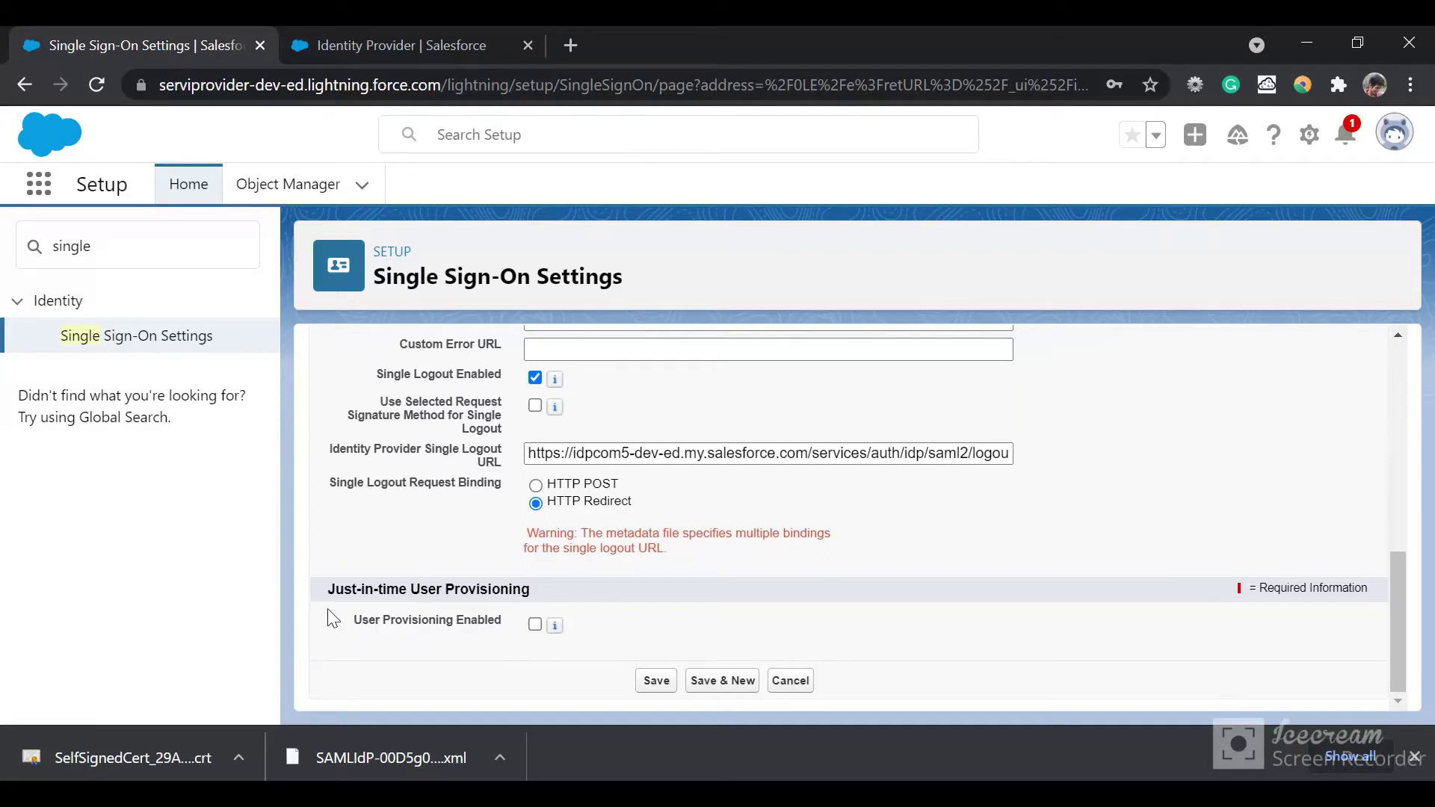
Enable Custom SAML JIT with an auto-created Apex handler, choose the run-as user, and save
click(535, 625)
scroll(541, 634, down, 1)
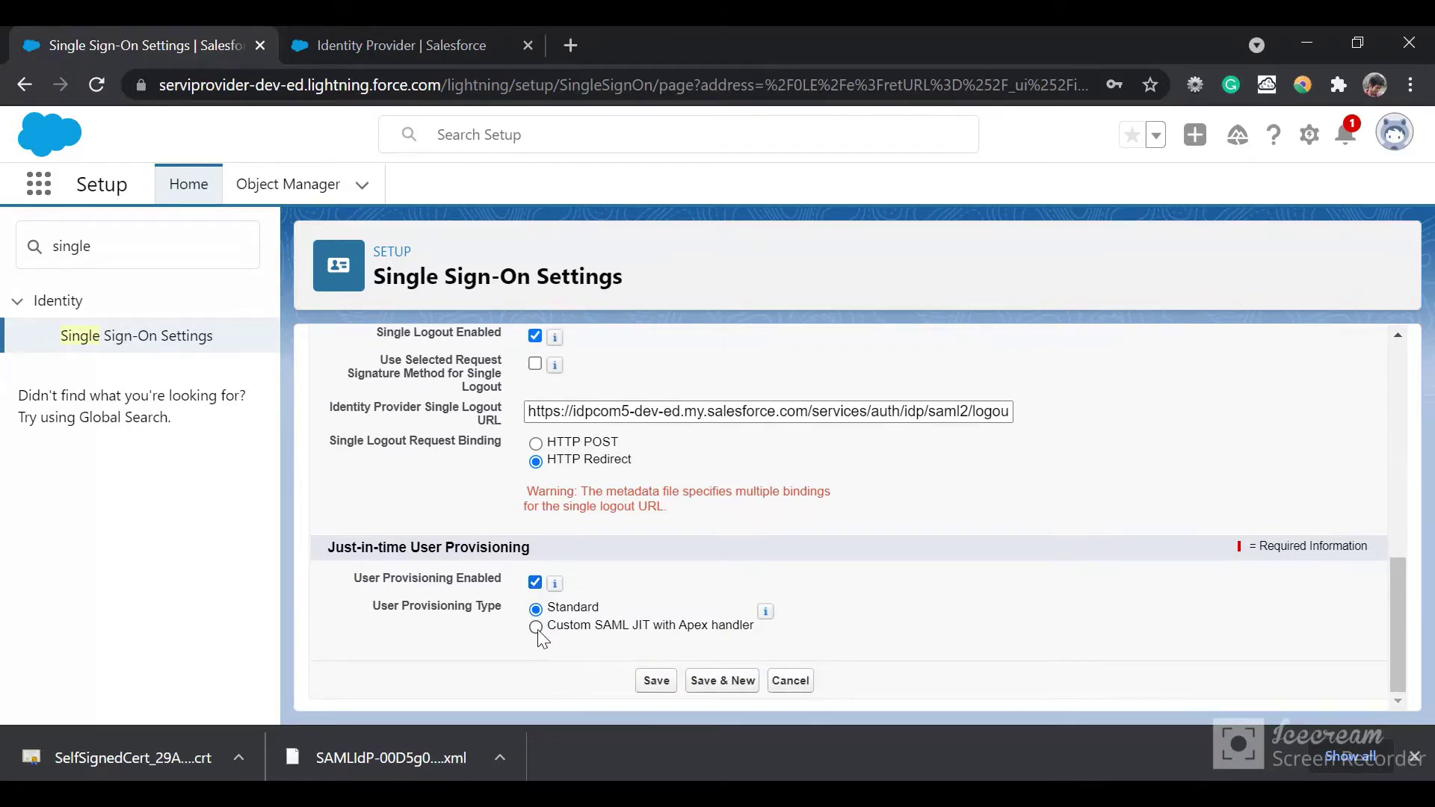
click(536, 628)
scroll(537, 636, down, 1)
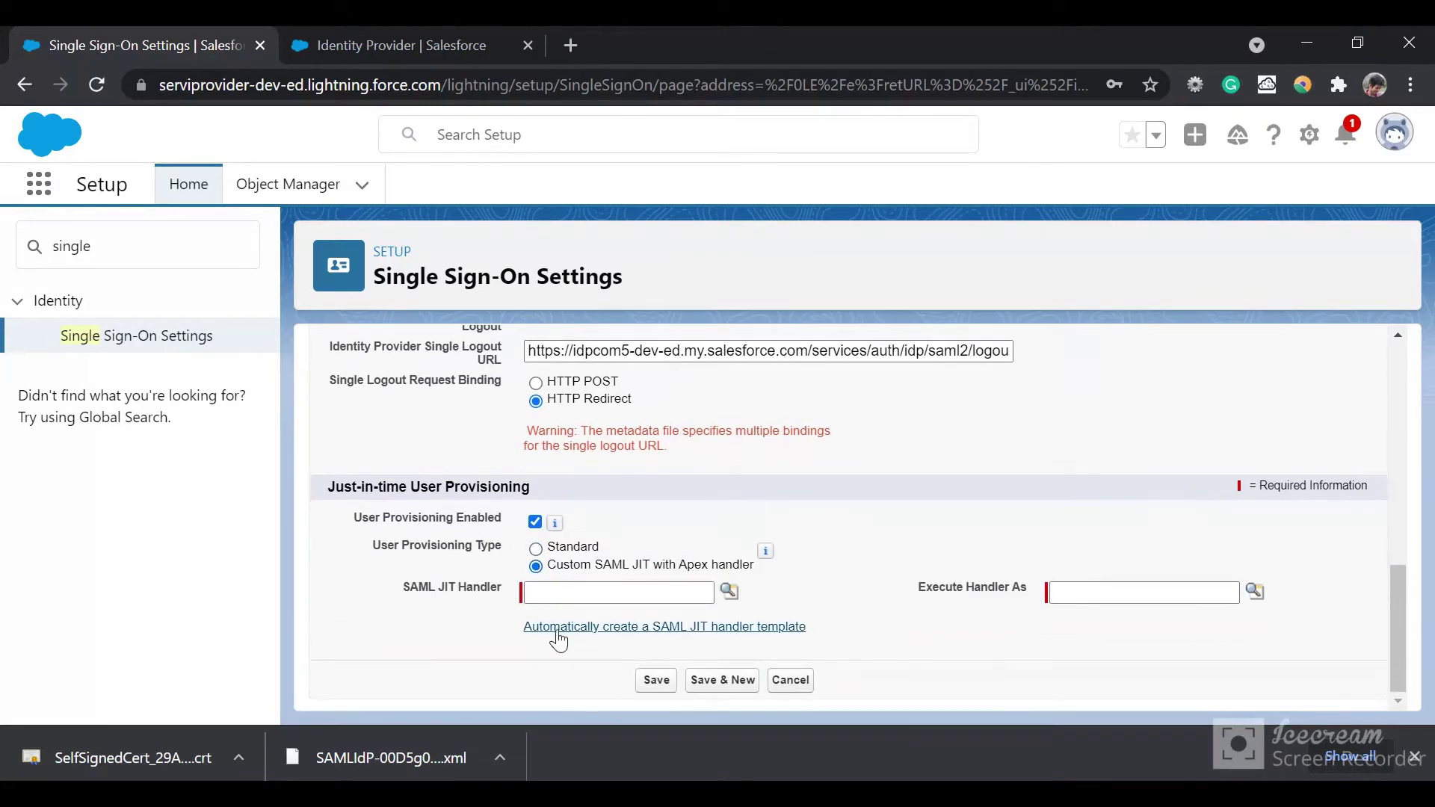
click(573, 631)
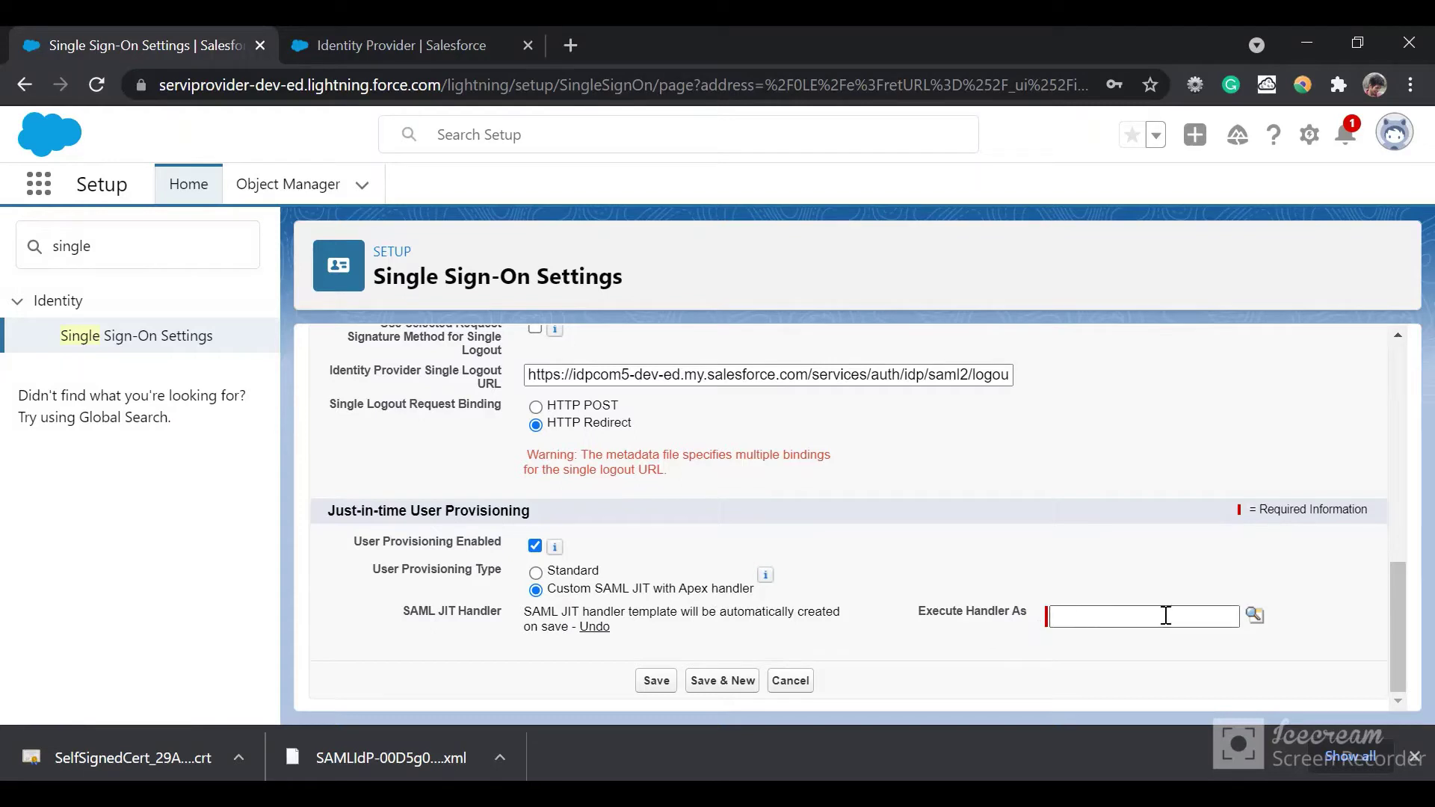
click(1255, 618)
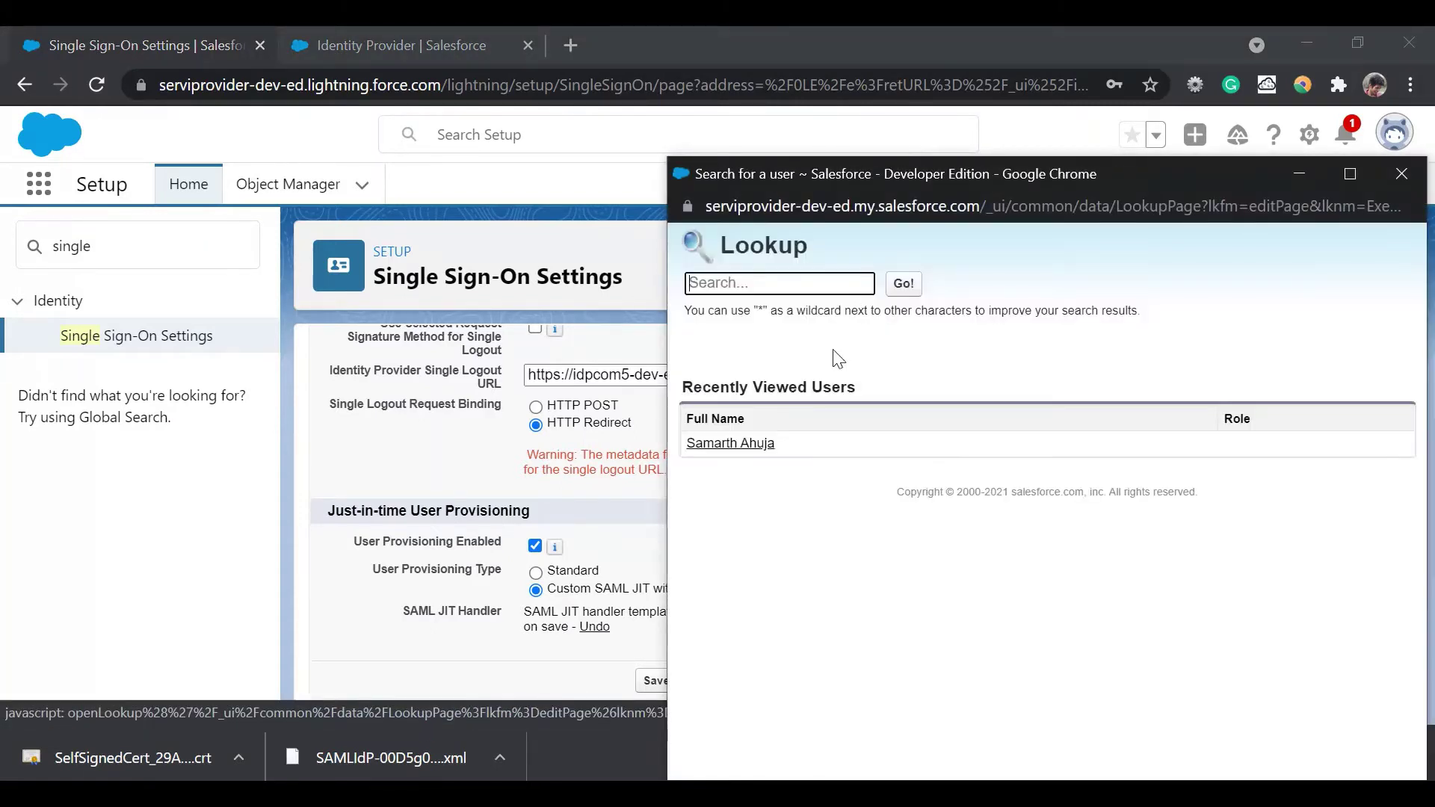
click(751, 443)
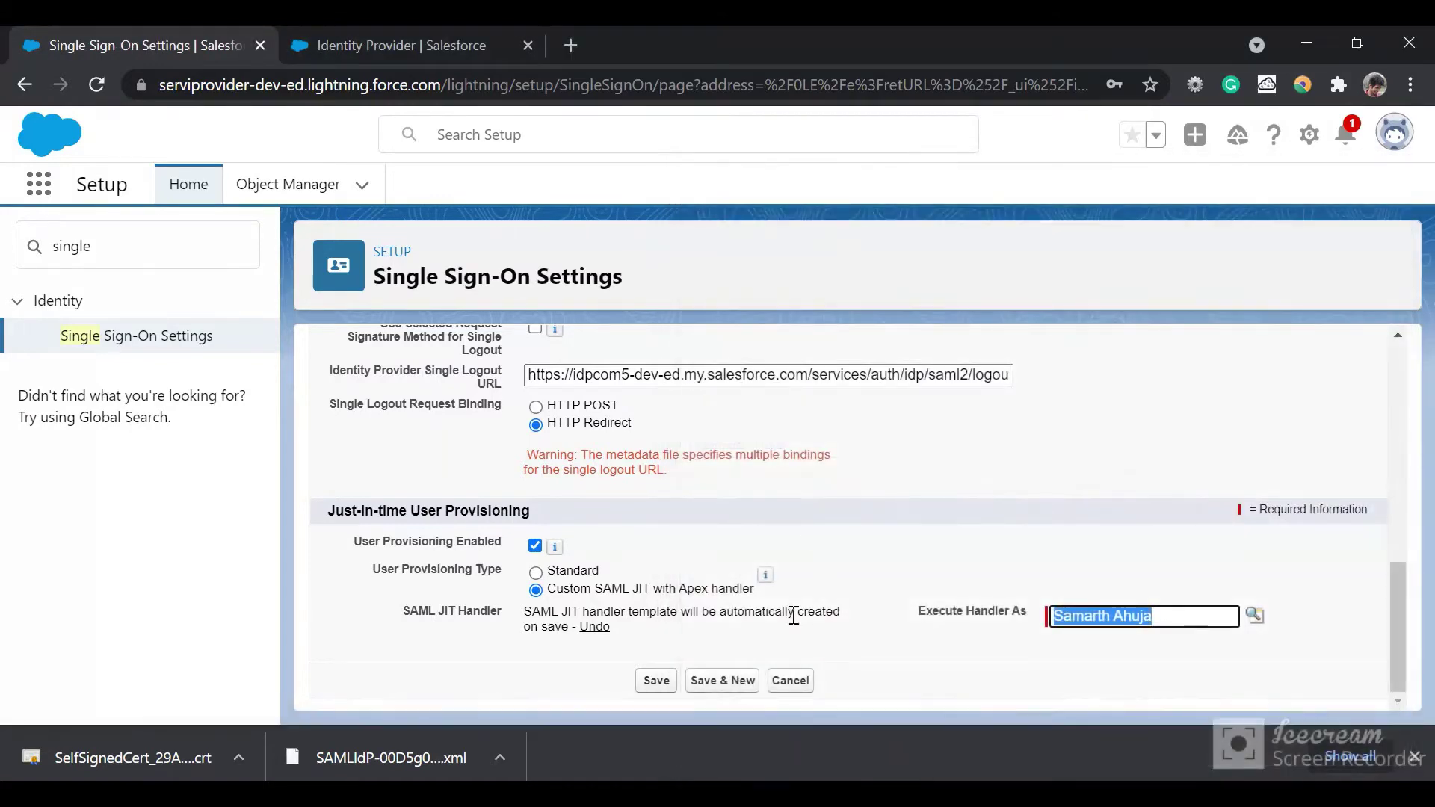
click(648, 680)
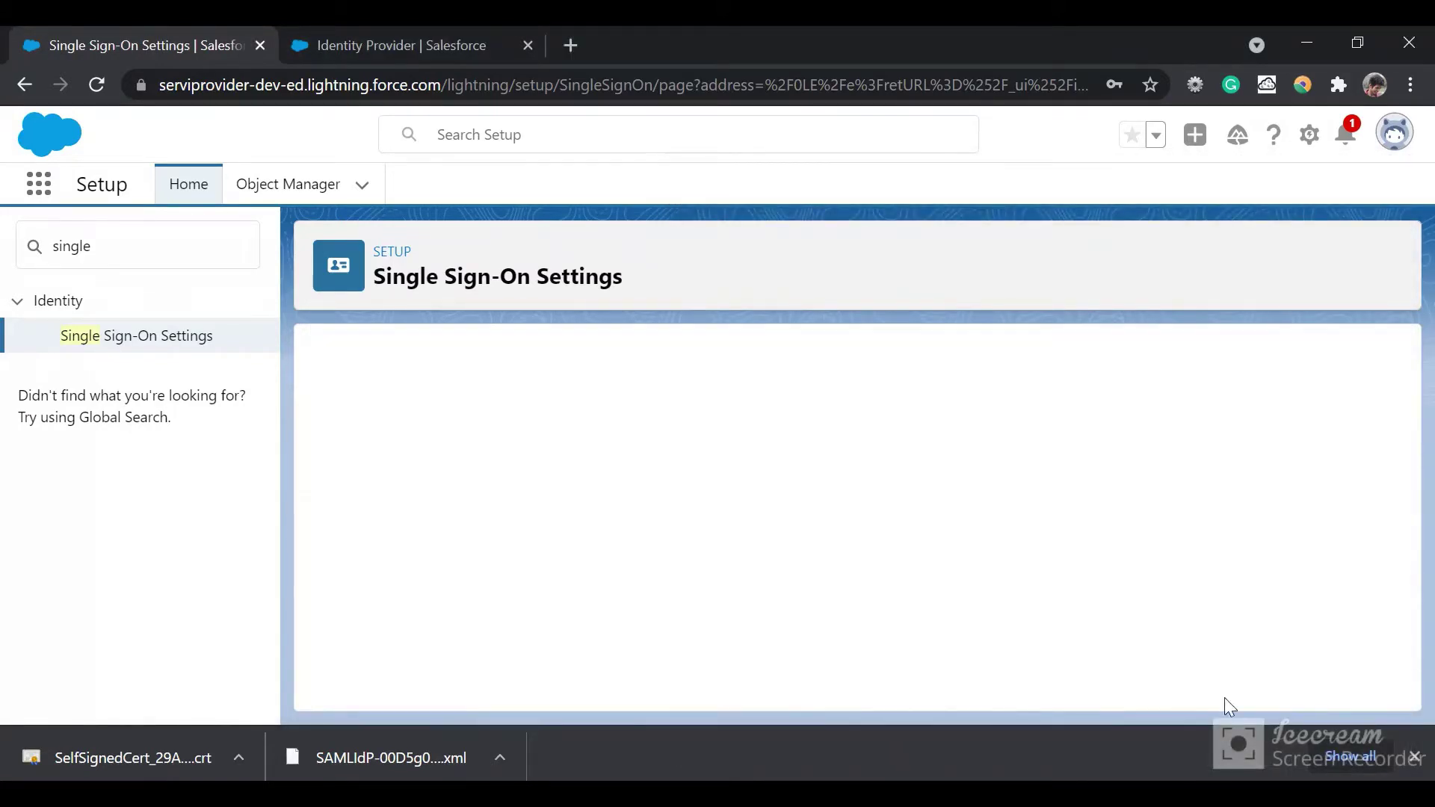
click(1415, 758)
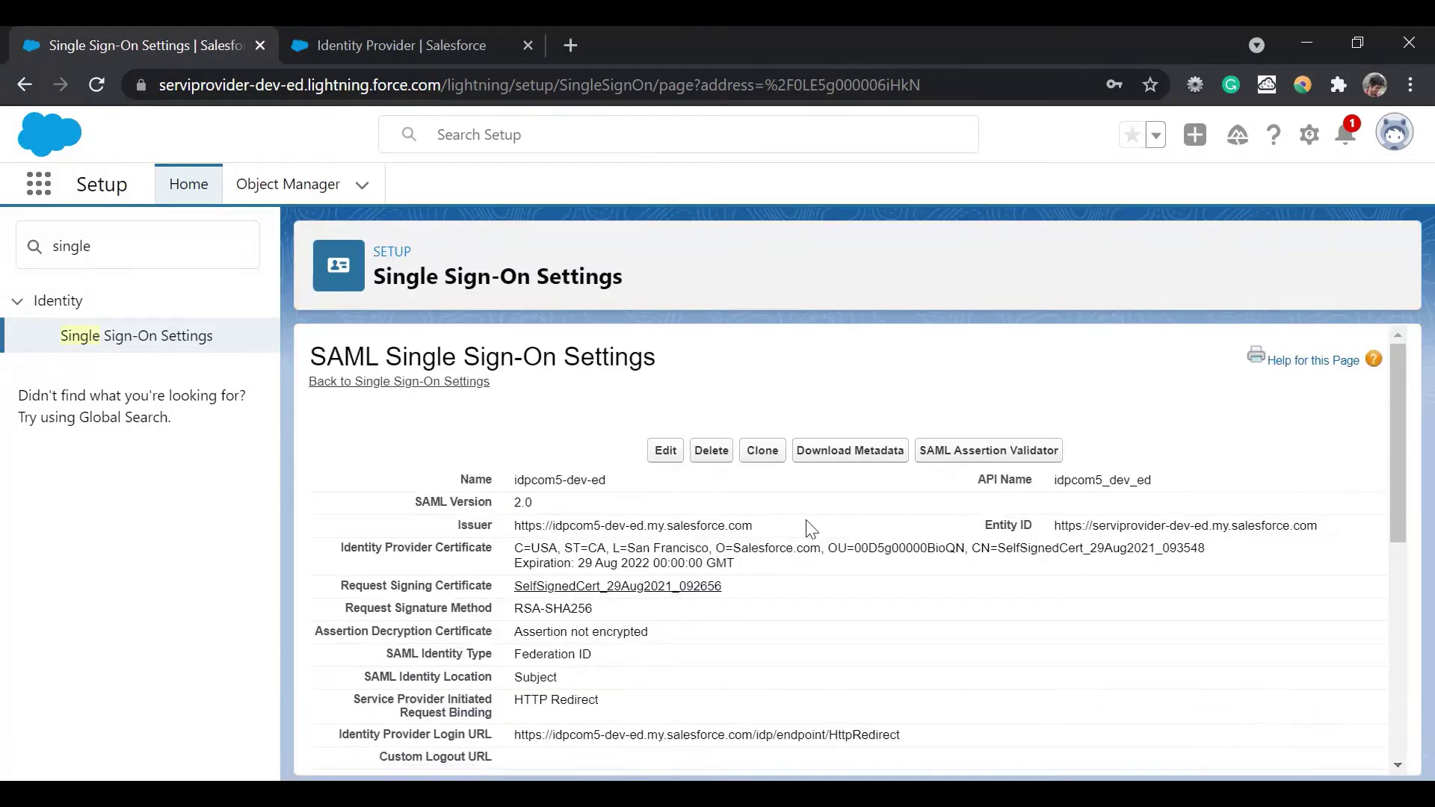
scroll(808, 528, down, 10)
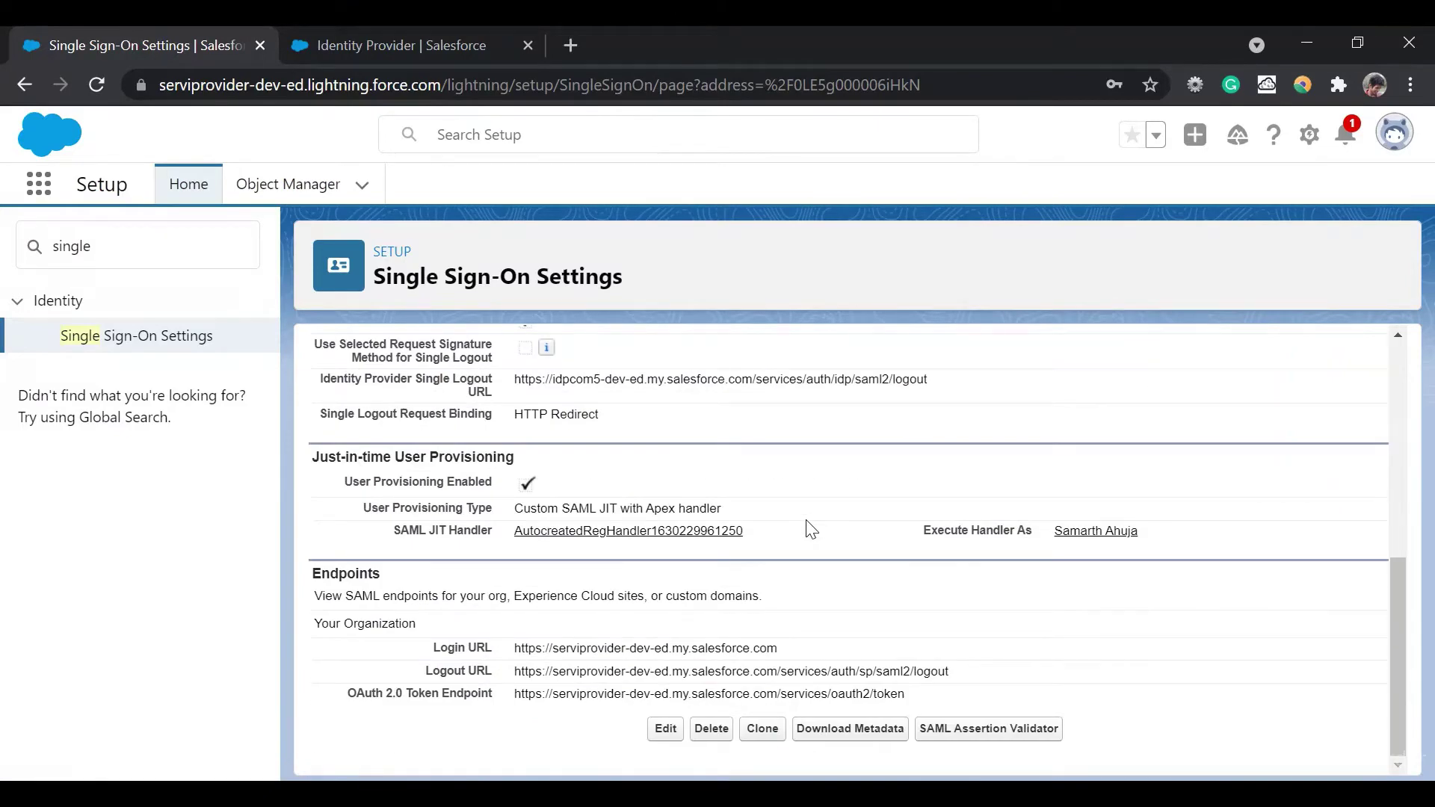
scroll(807, 529, up, 1)
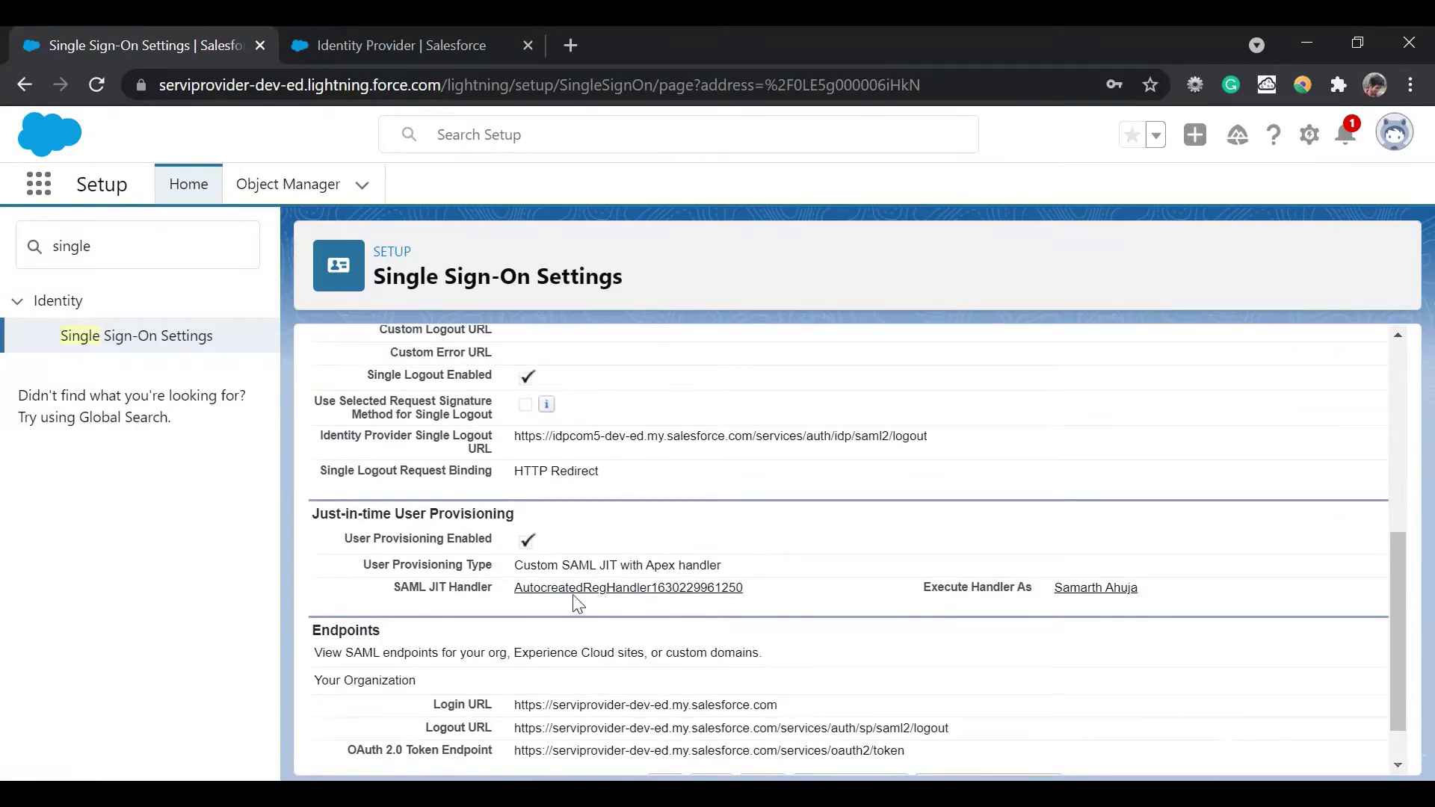
scroll(611, 595, down, 1)
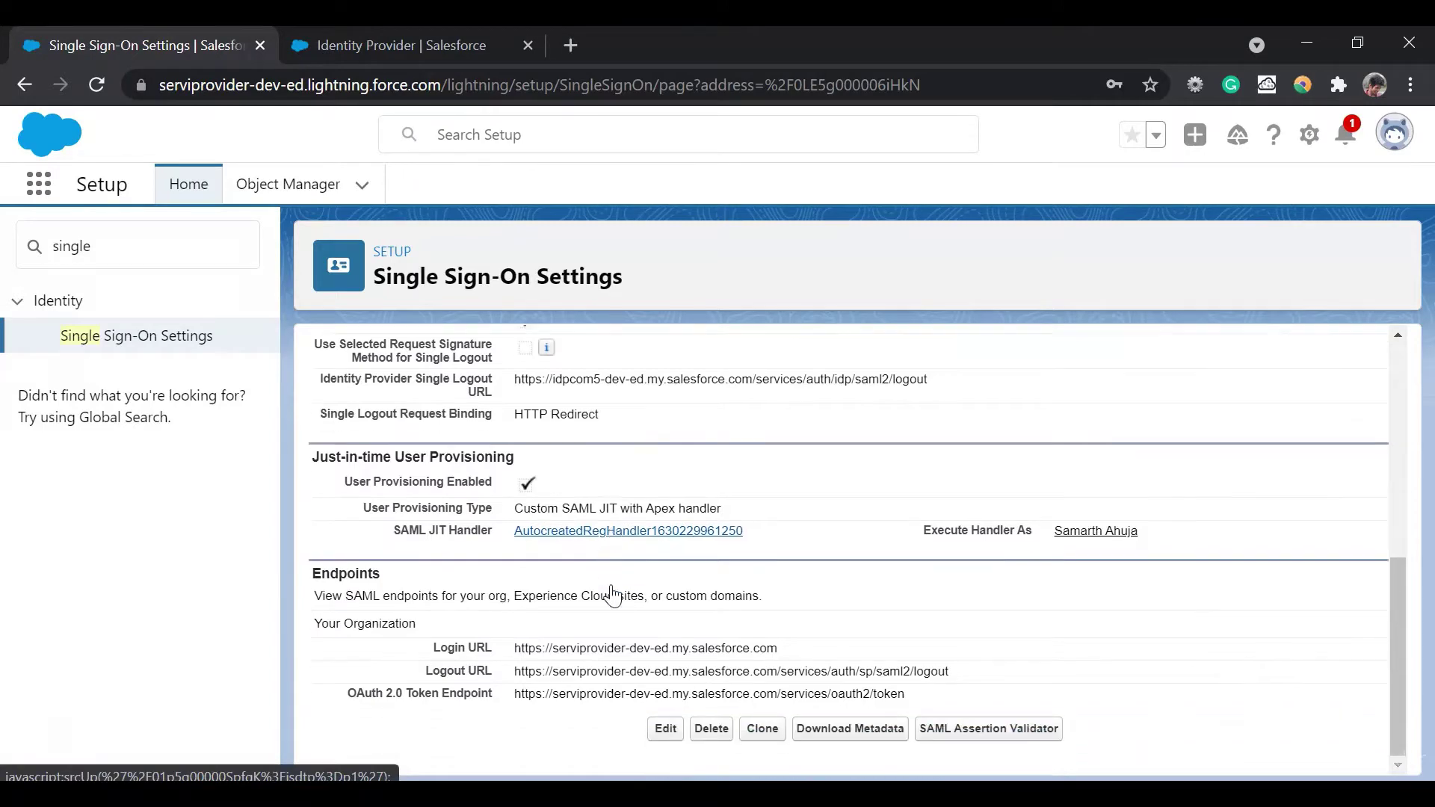
scroll(612, 594, up, 8)
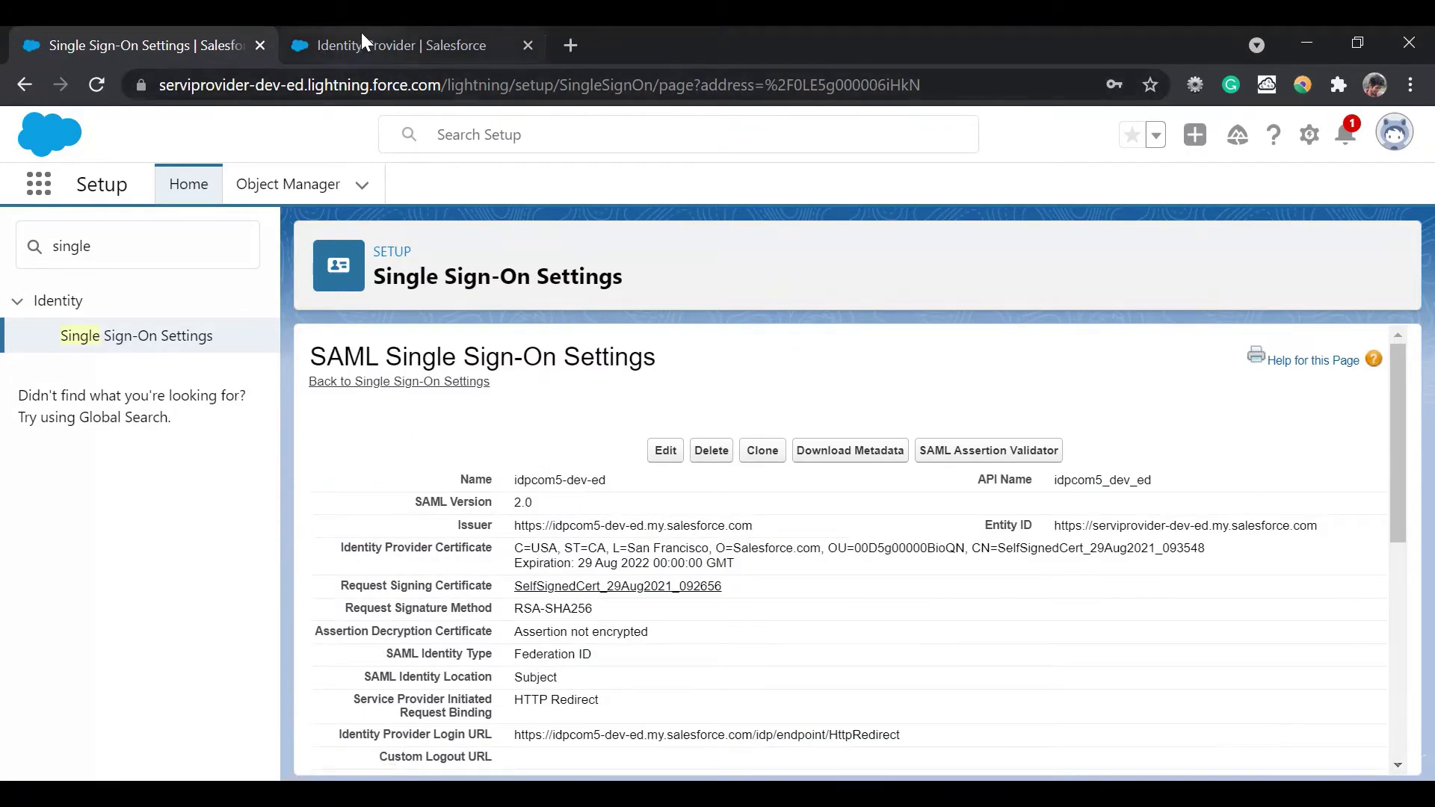
In the identity provider org, open App Manager via Quick Find 'app man' and start a New Connected App
click(386, 34)
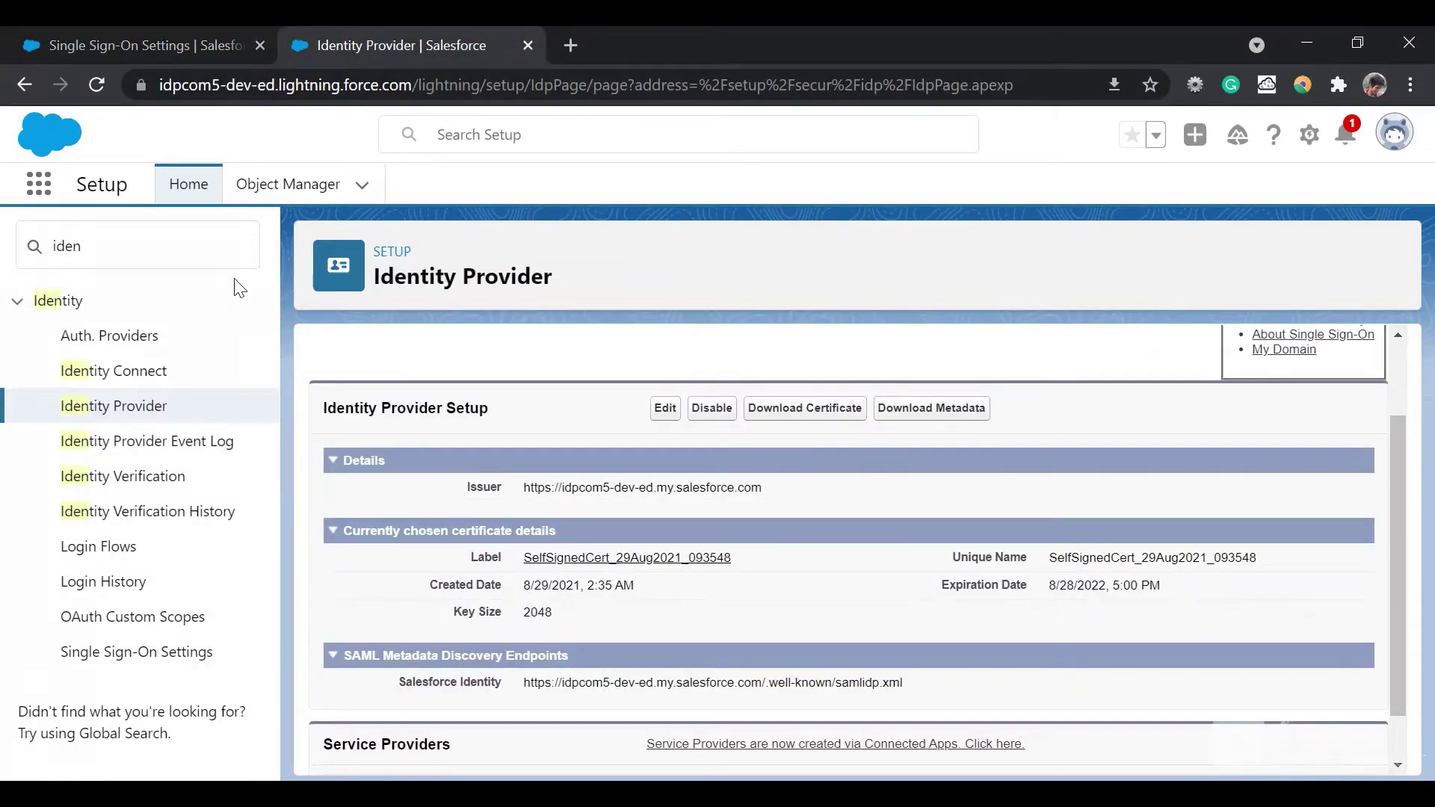
click(191, 232)
key(ctrl+a)
key(BackSpace)
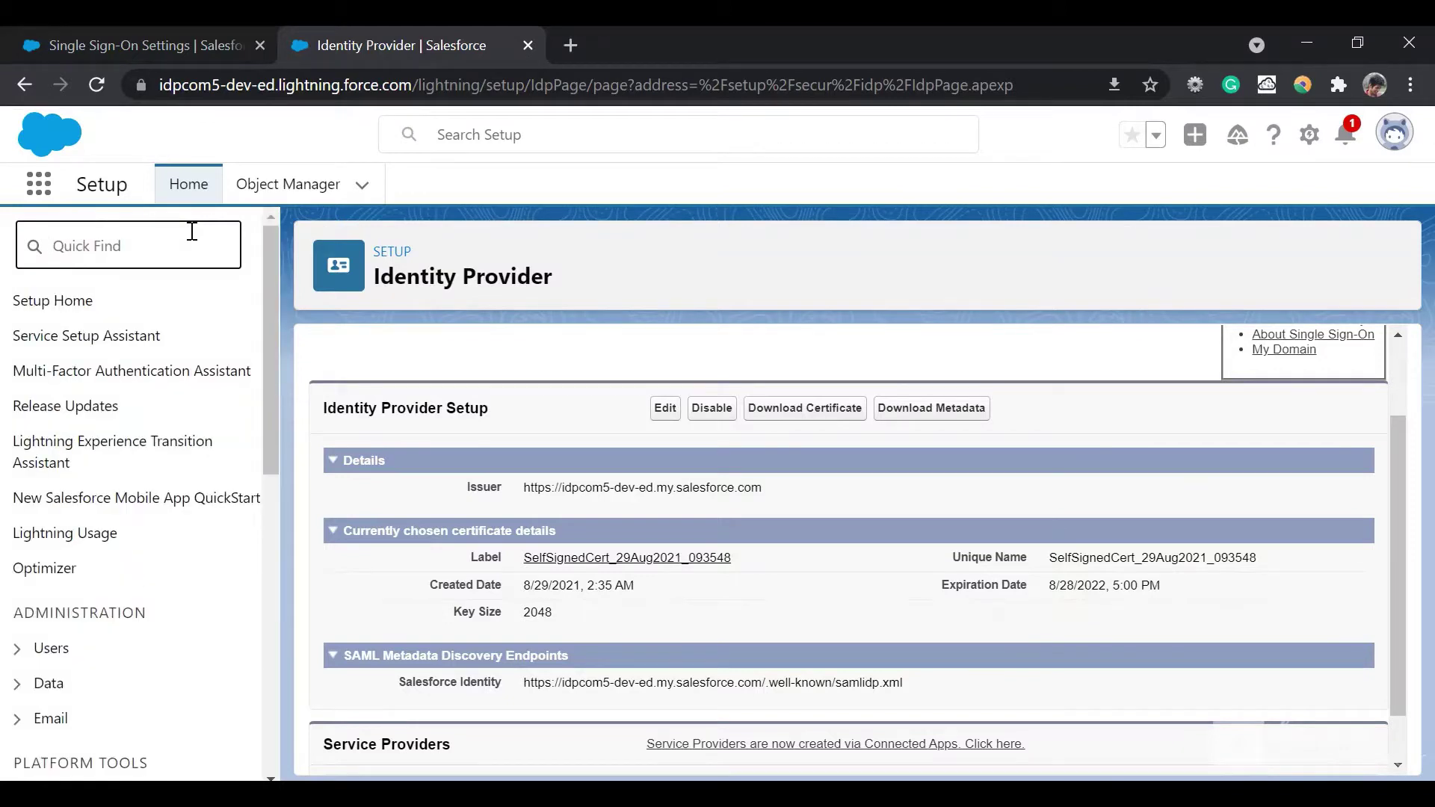
text(app man)
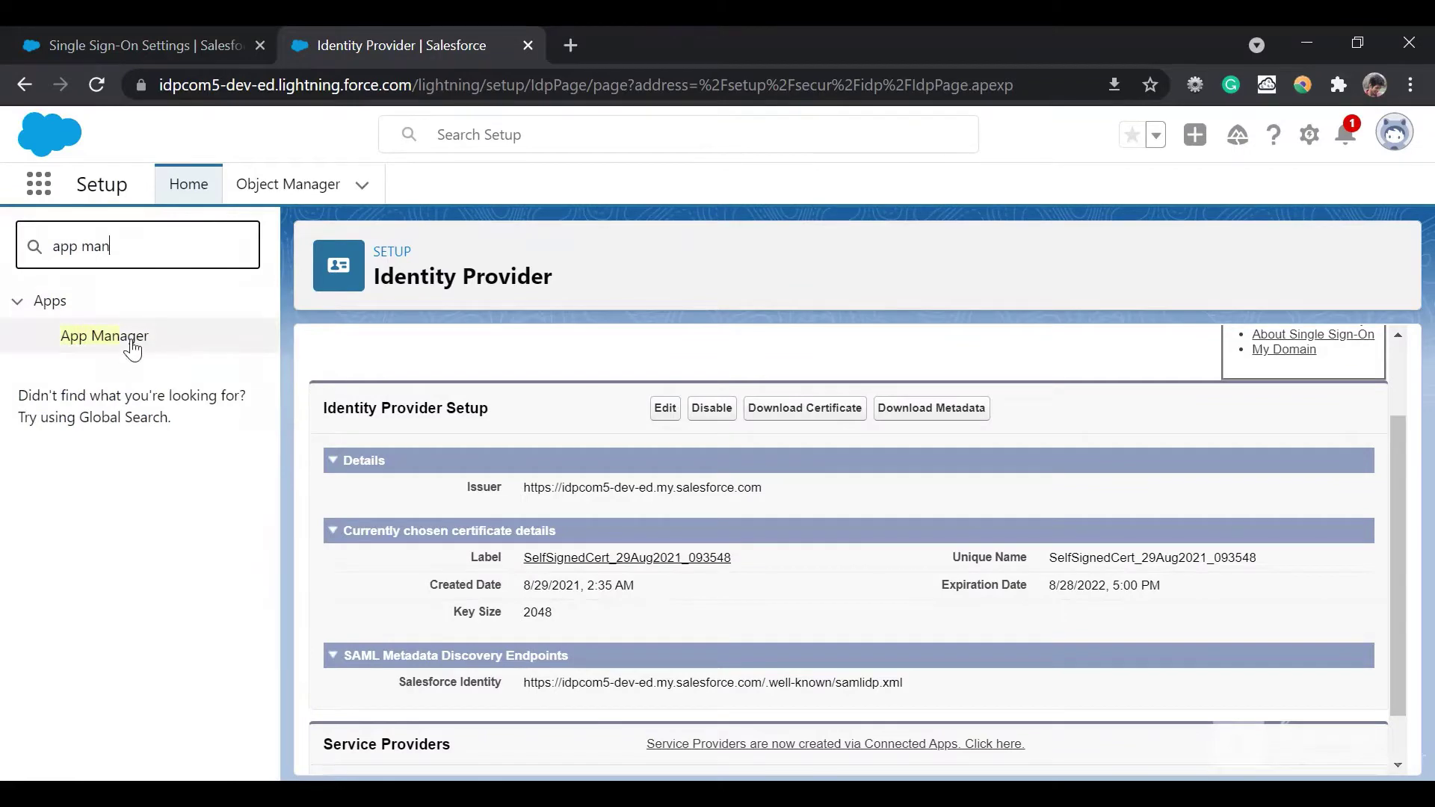
click(89, 337)
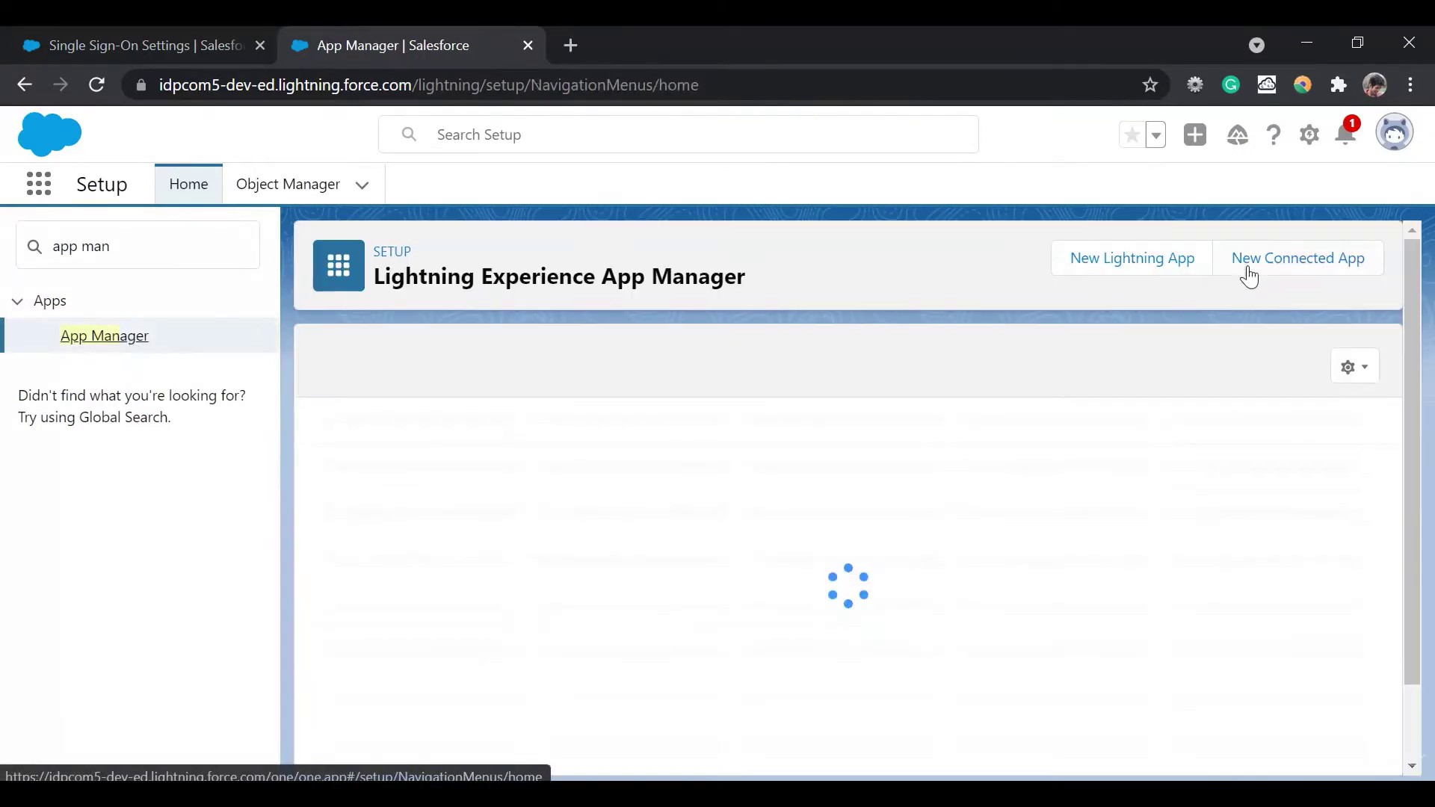
click(1267, 258)
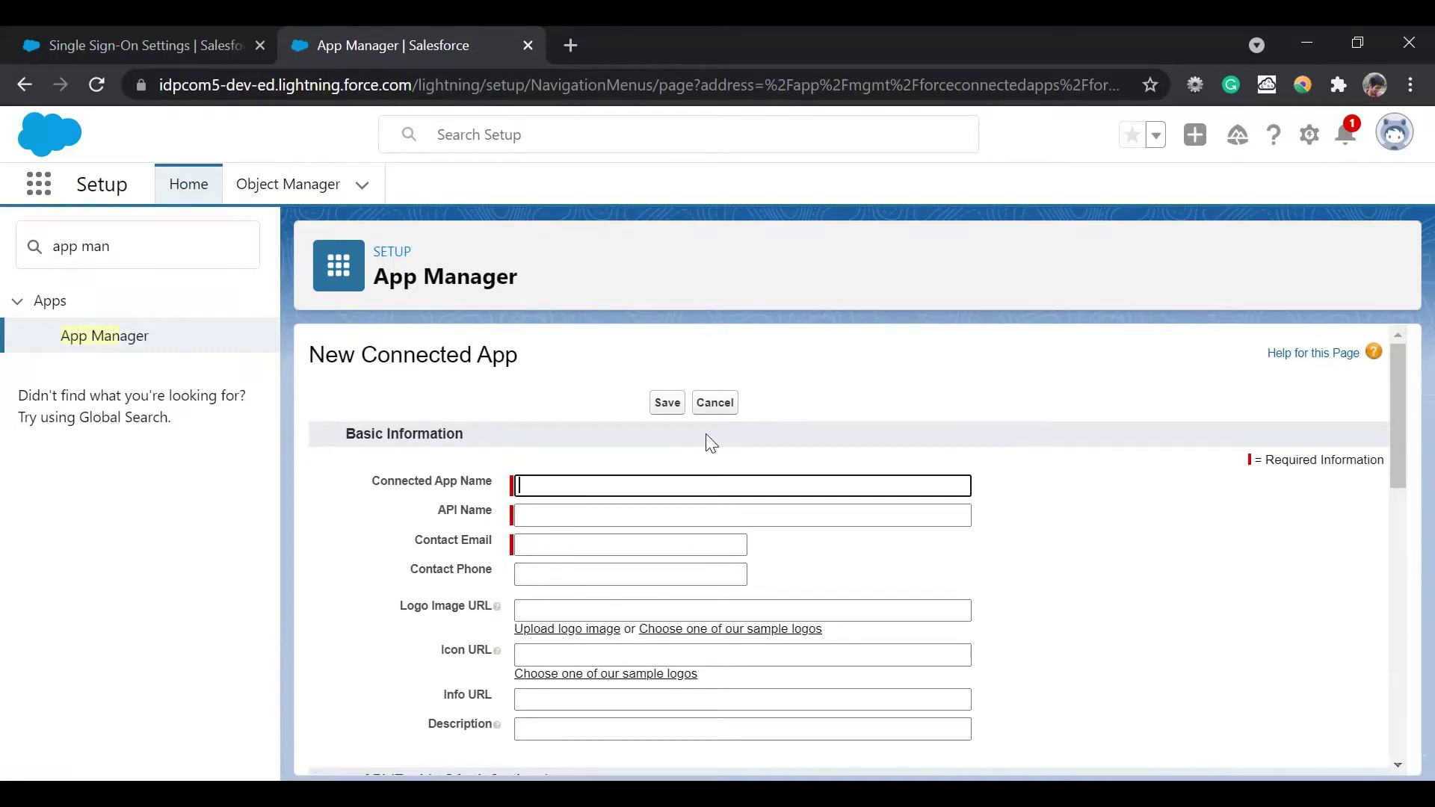
Name the connected app 'SAML SSO JIT' (API name SAML_SSO_JIT) and fill in the contact e-mail
text(SAMI)
key(BackSpace)
key(BackSpace)
text(L SSO )
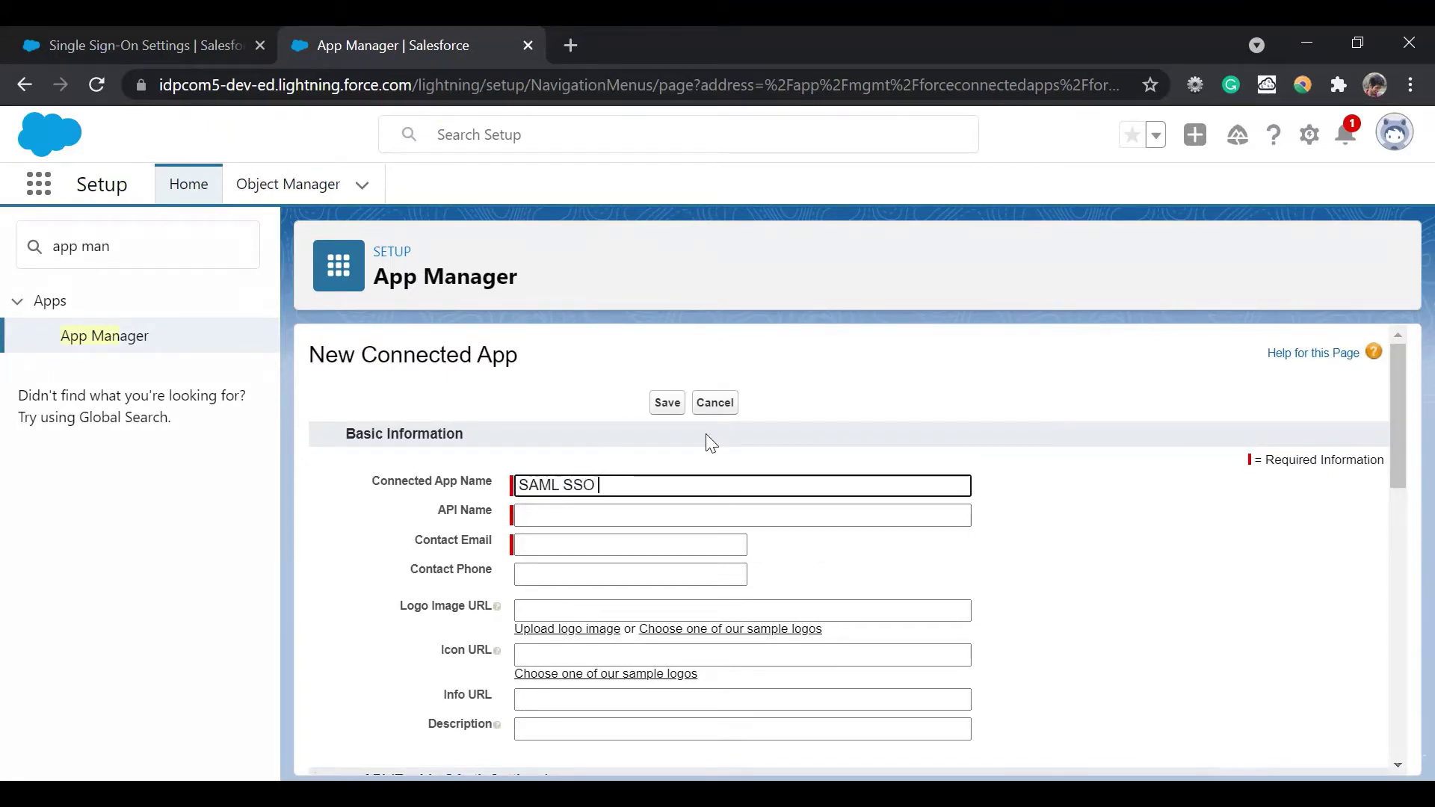
text(JIT)
key(Tab)
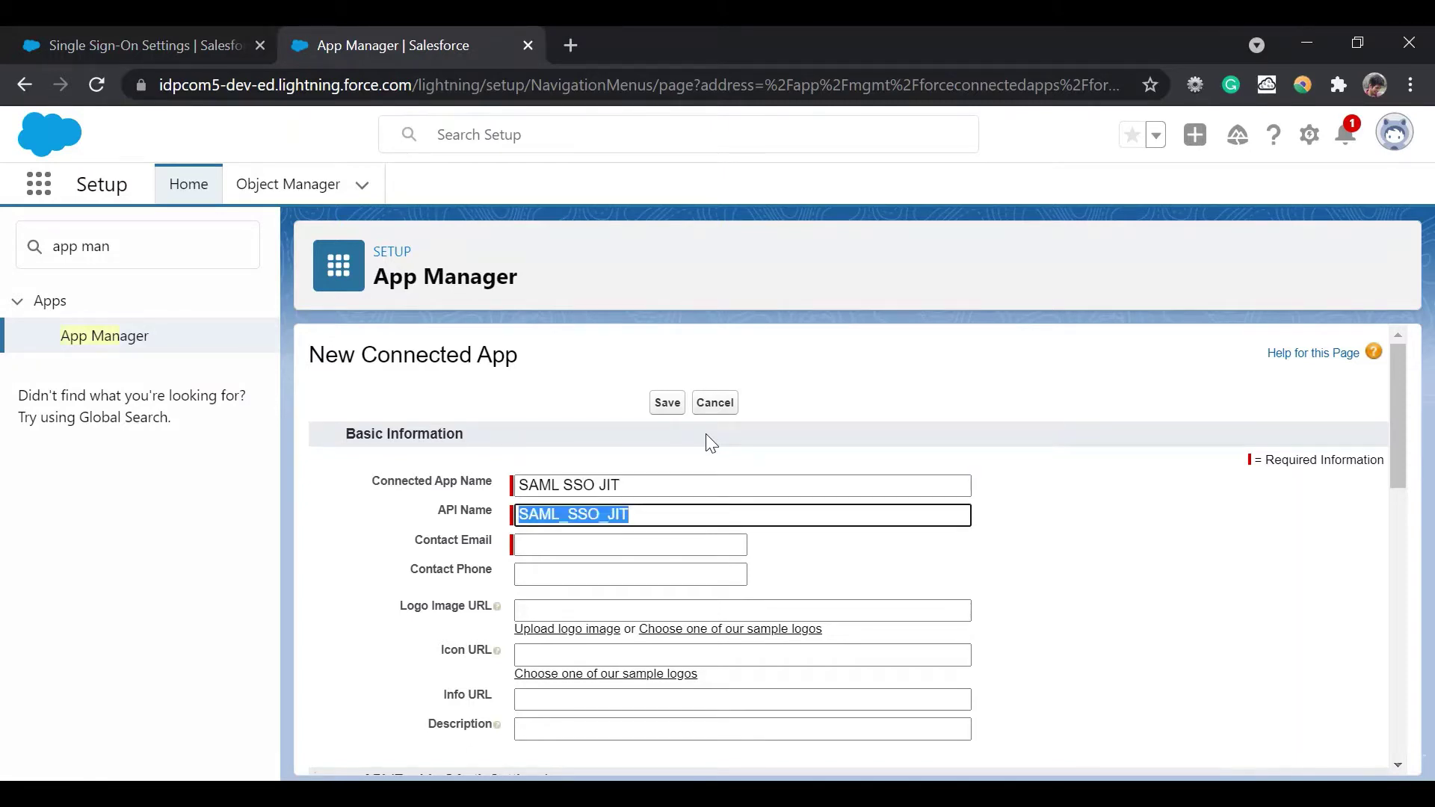
scroll(707, 436, down, 1)
click(661, 445)
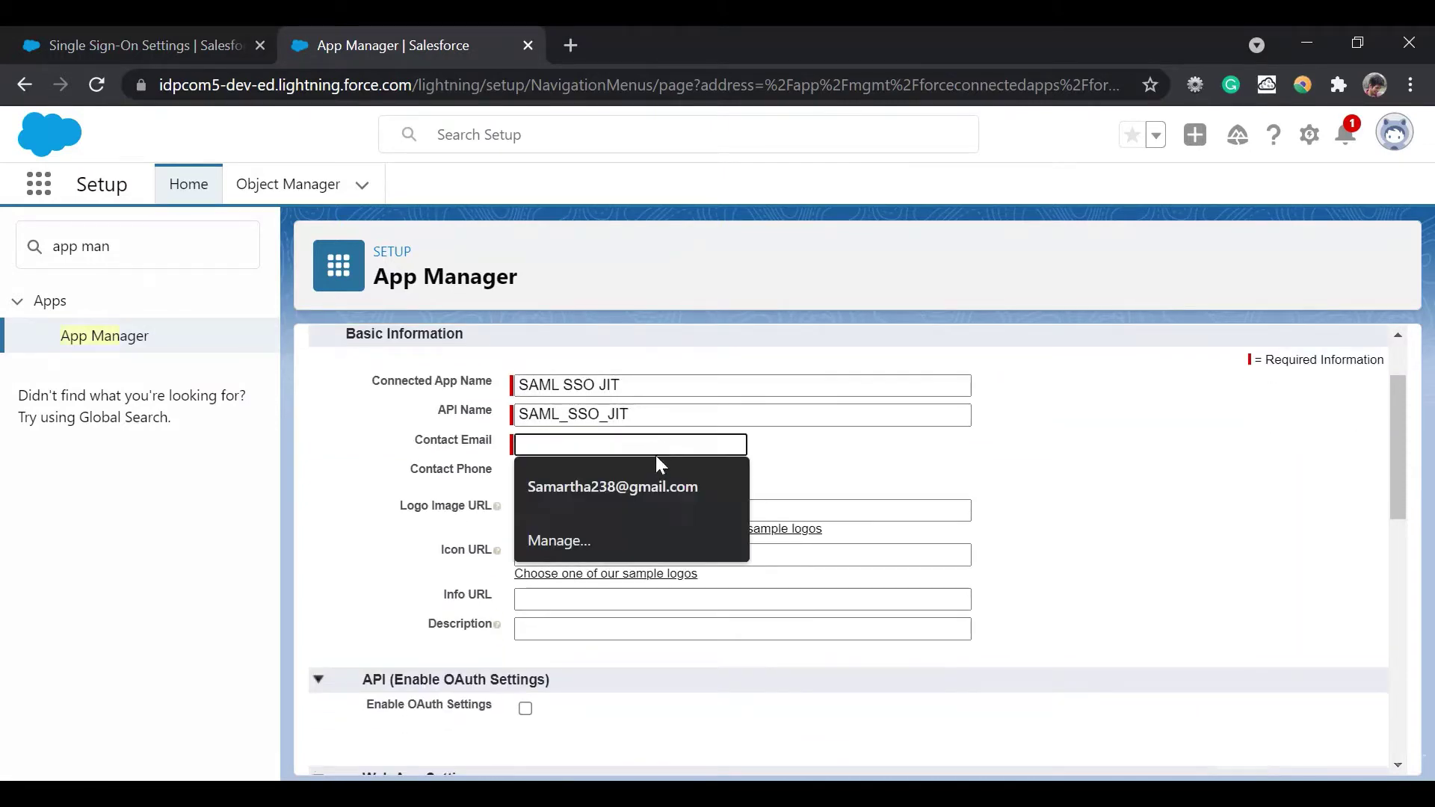
click(648, 482)
scroll(649, 477, down, 1)
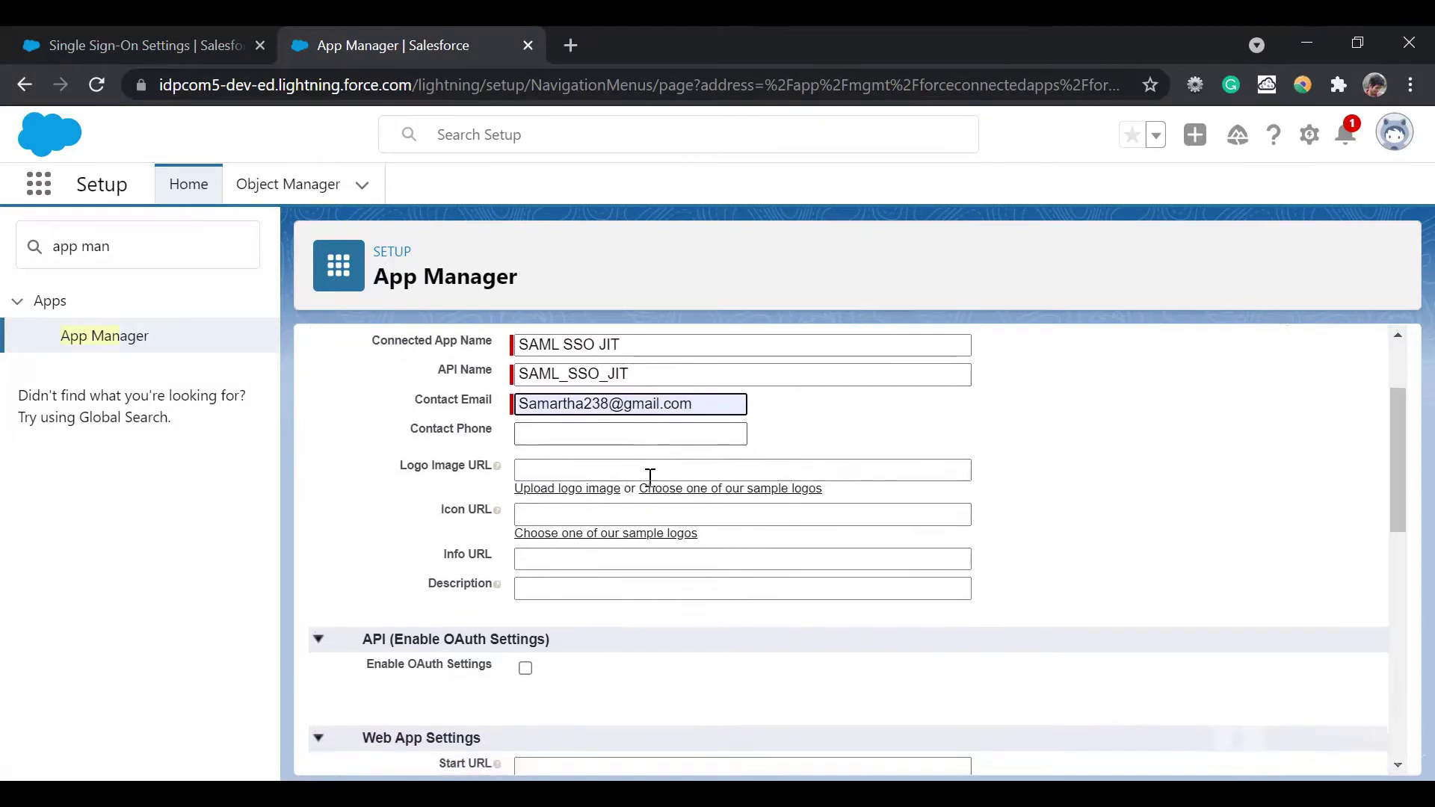
scroll(649, 477, down, 5)
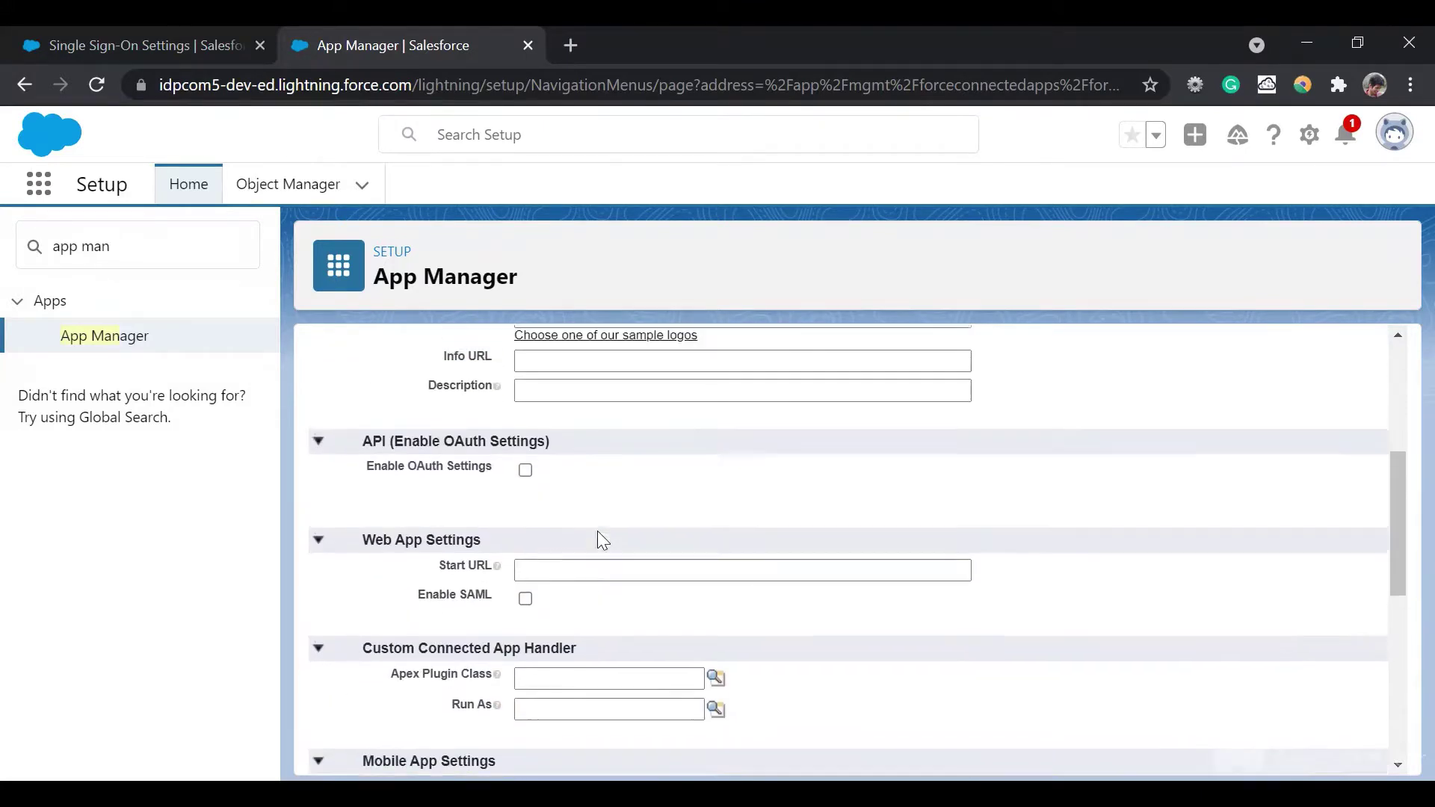
scroll(603, 538, up, 1)
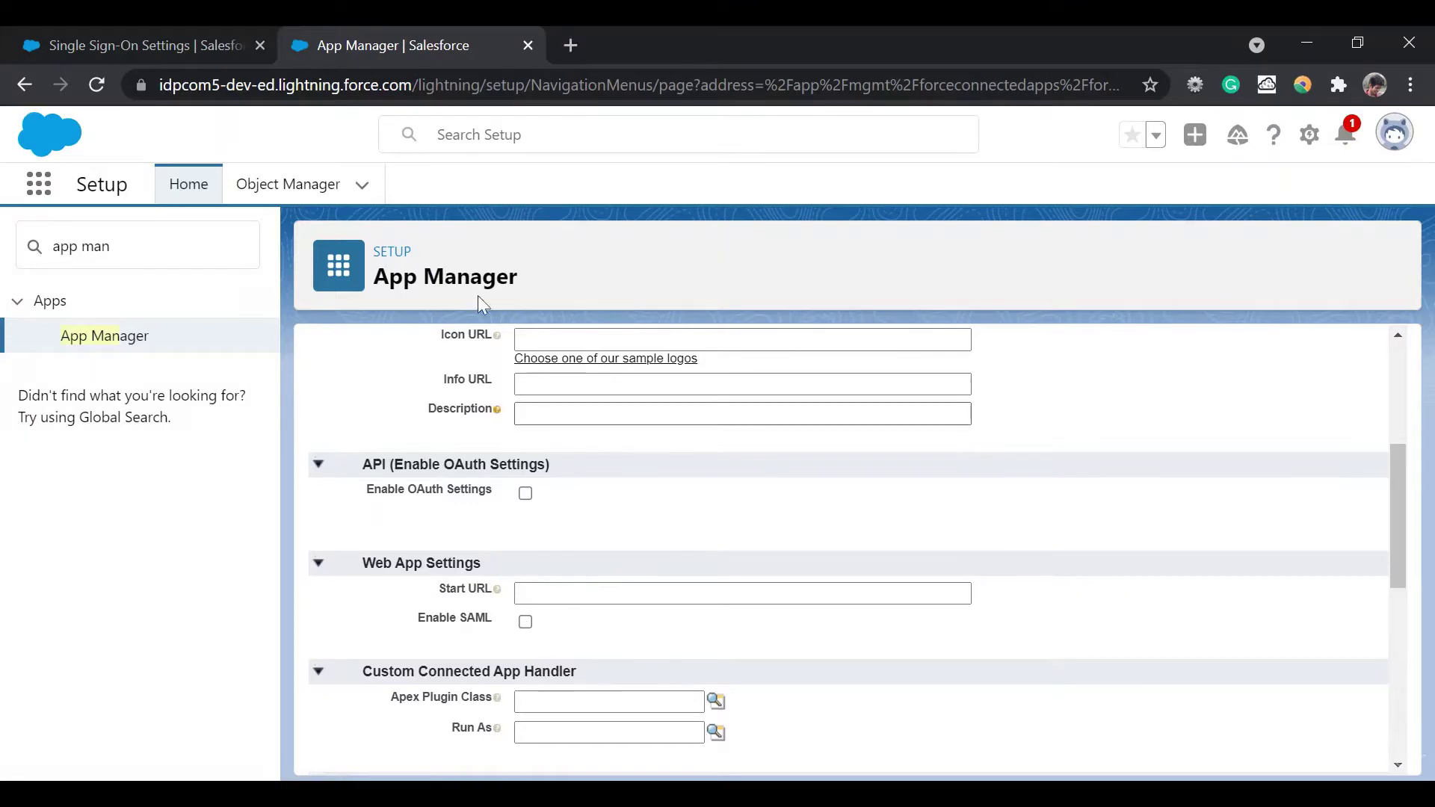
click(524, 623)
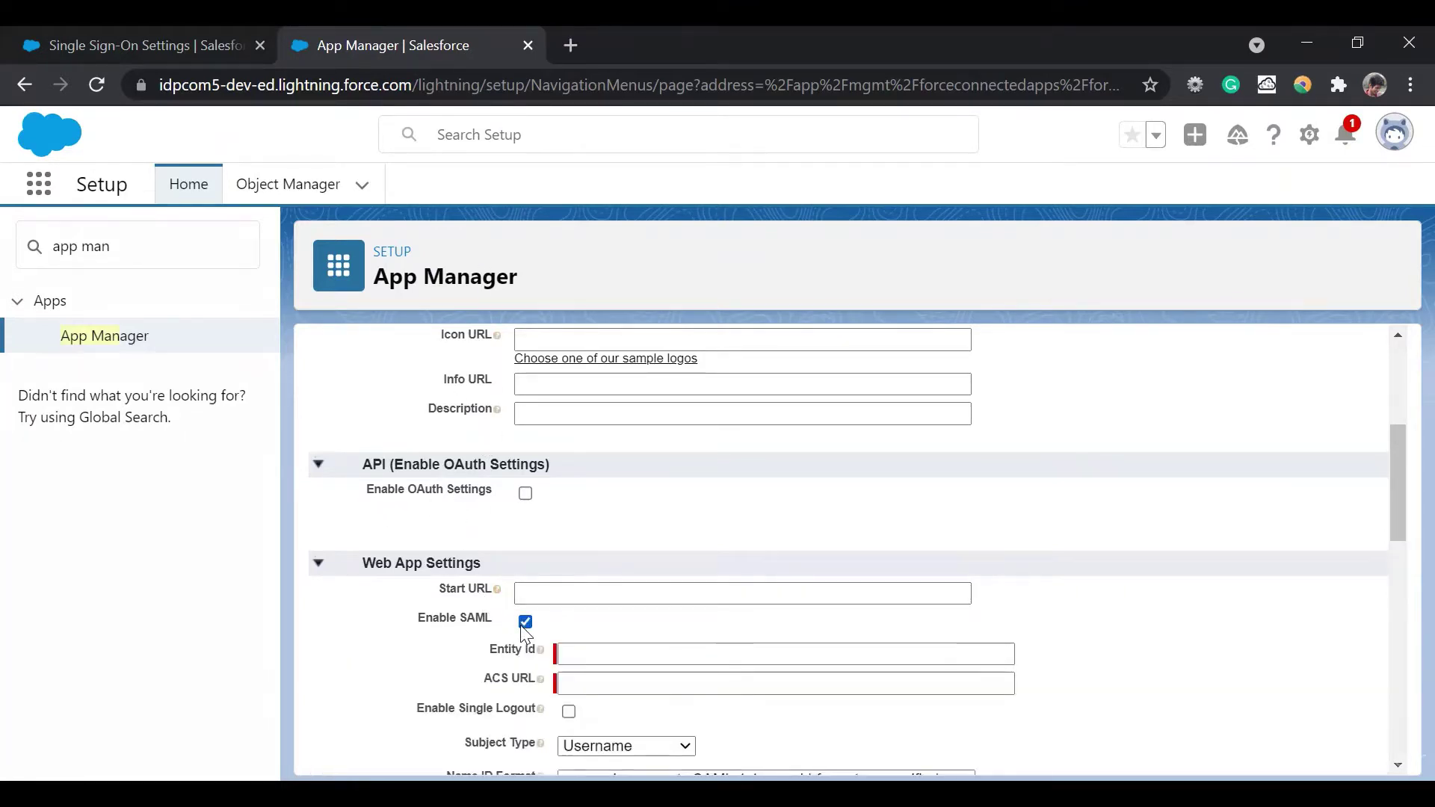
scroll(526, 634, down, 2)
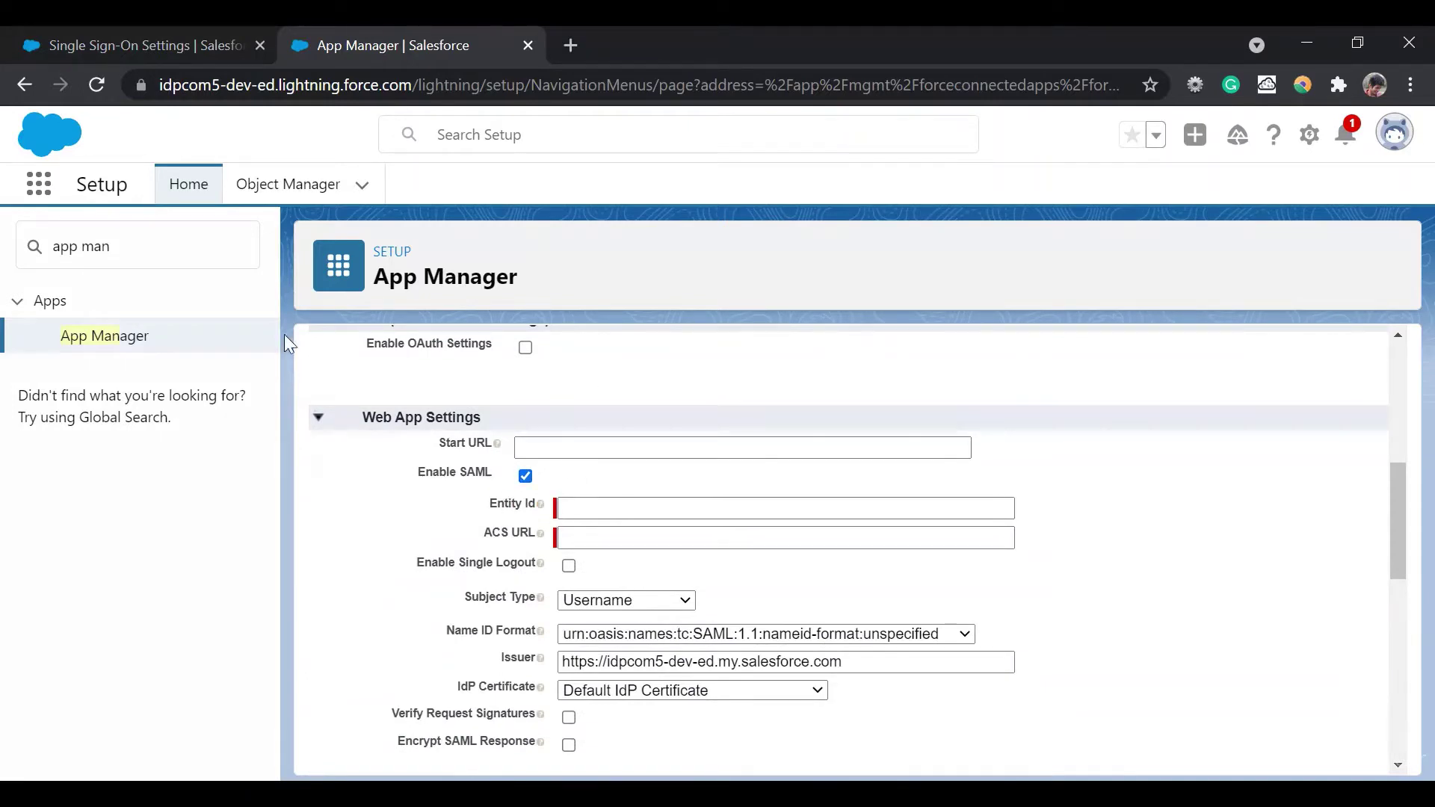
click(122, 33)
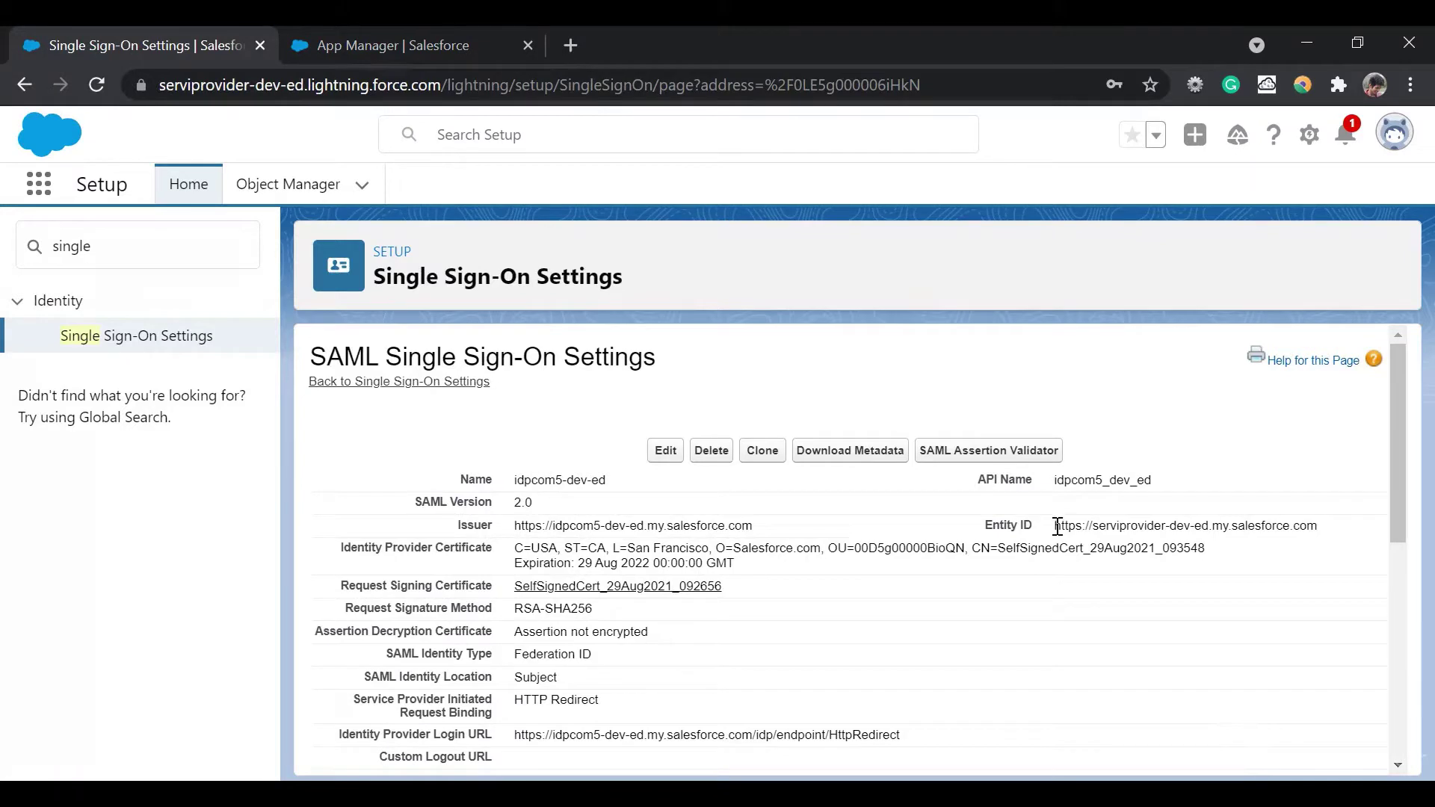
drag(1063, 527, 1379, 530)
key(ctrl+c)
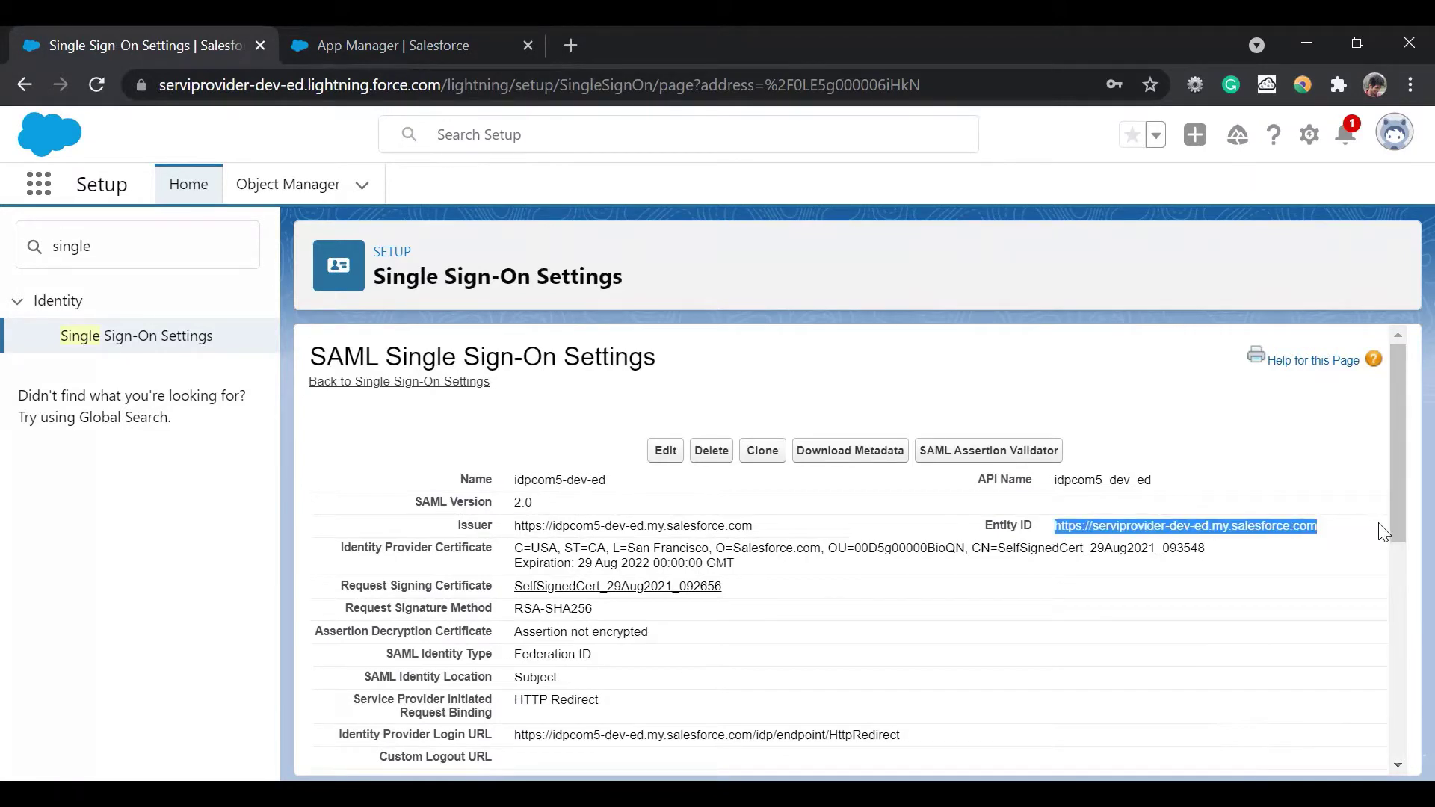
click(411, 32)
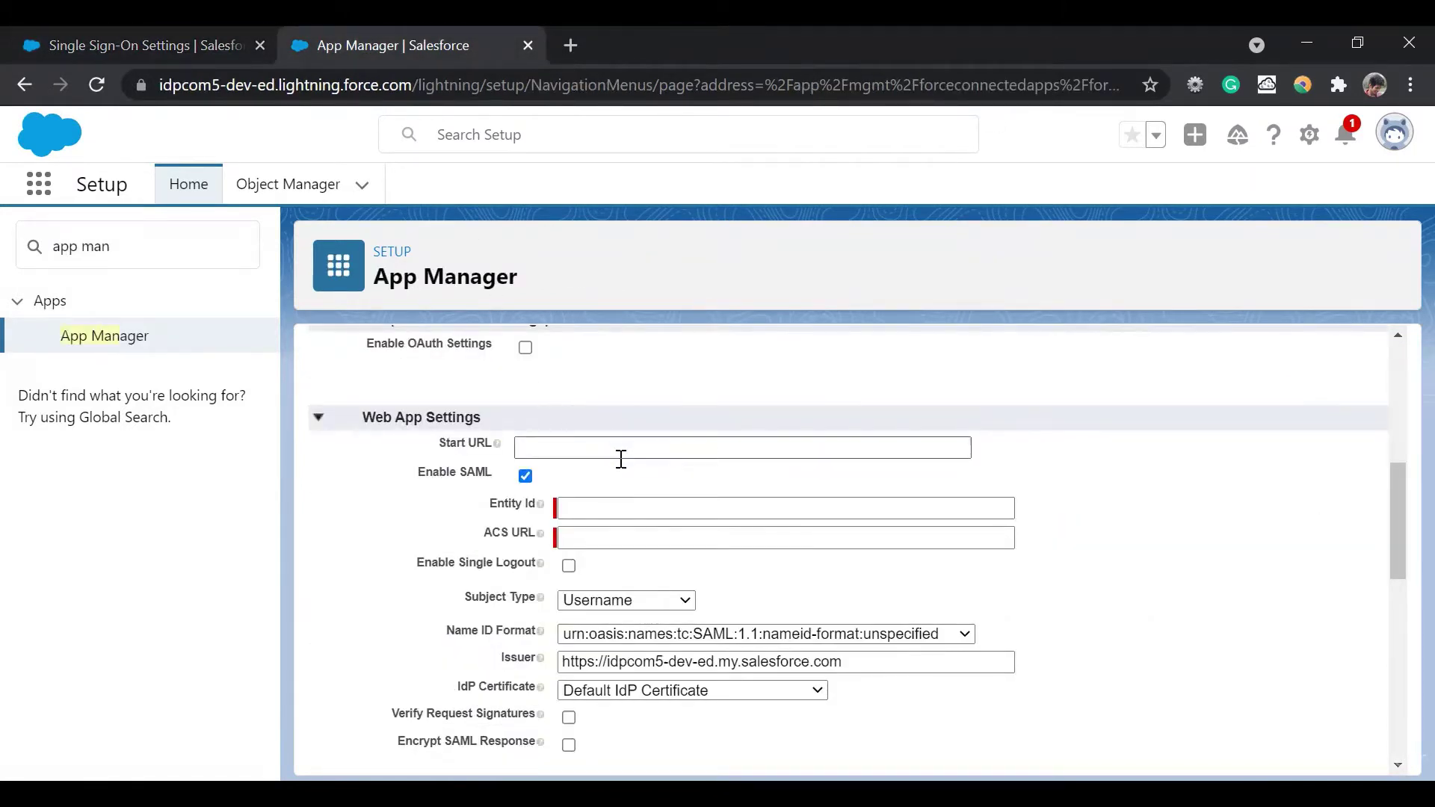
click(609, 503)
key(ctrl+v)
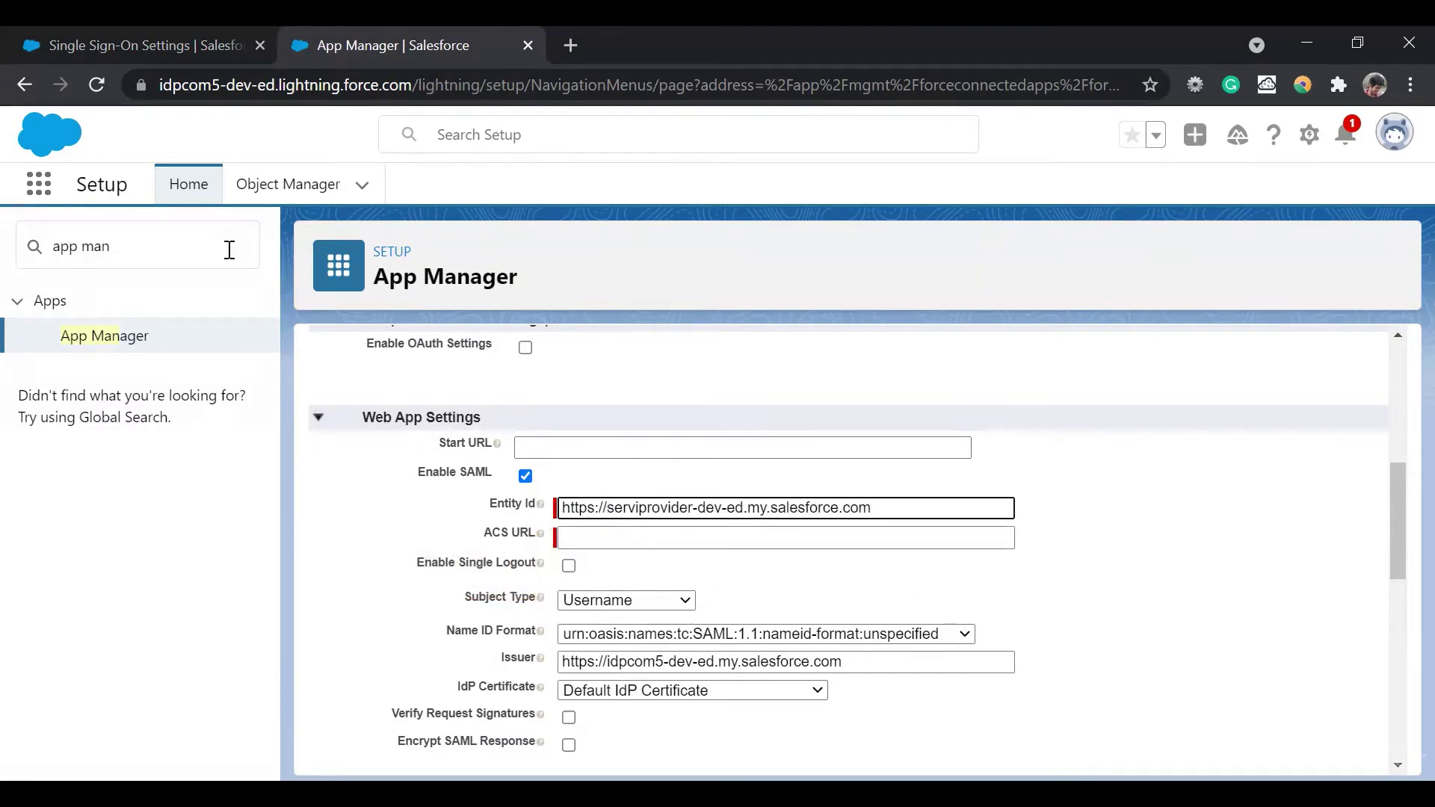
Set ACS URL to the SP's Login URL and Subject Type to Federation ID
click(16, 38)
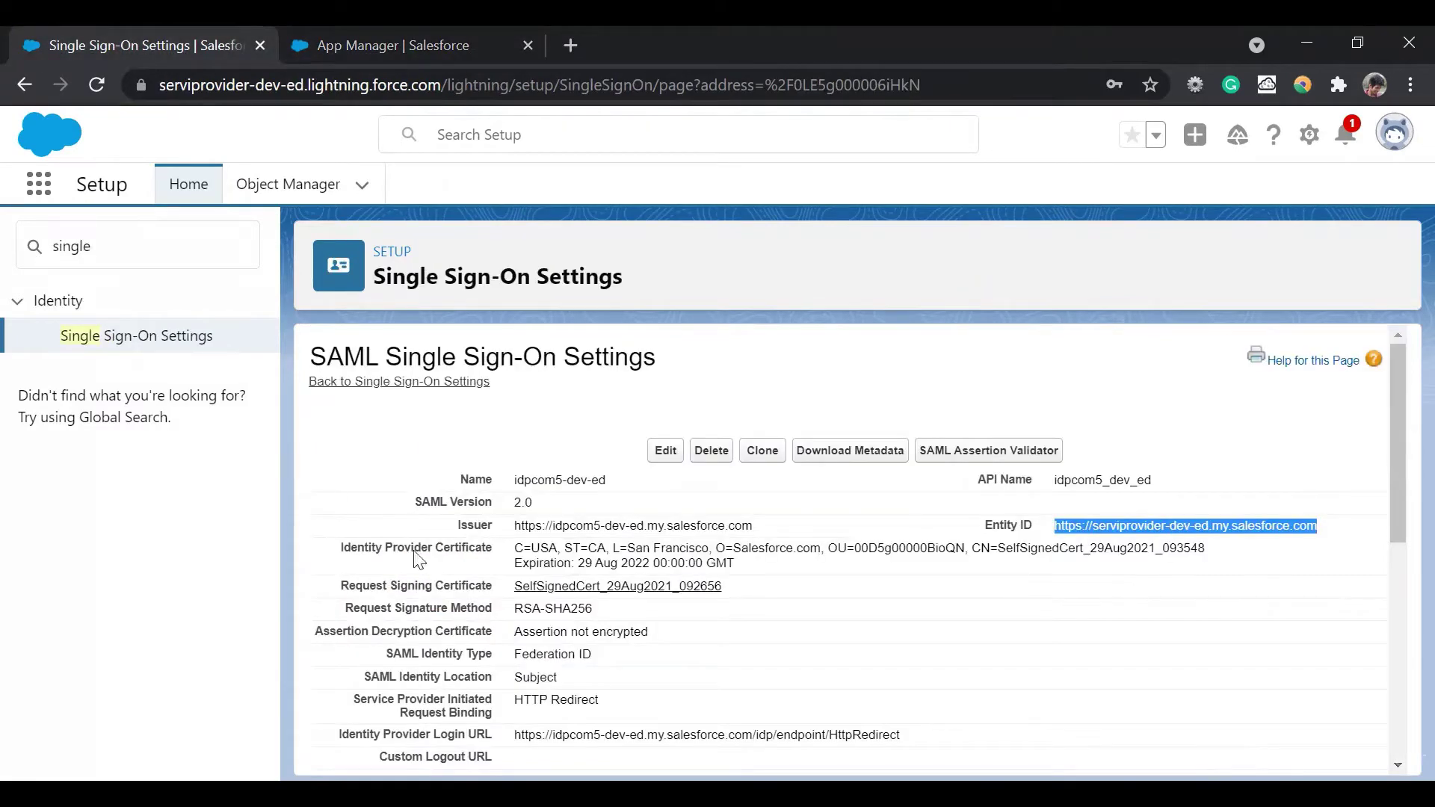
scroll(468, 604, down, 5)
scroll(468, 604, down, 1)
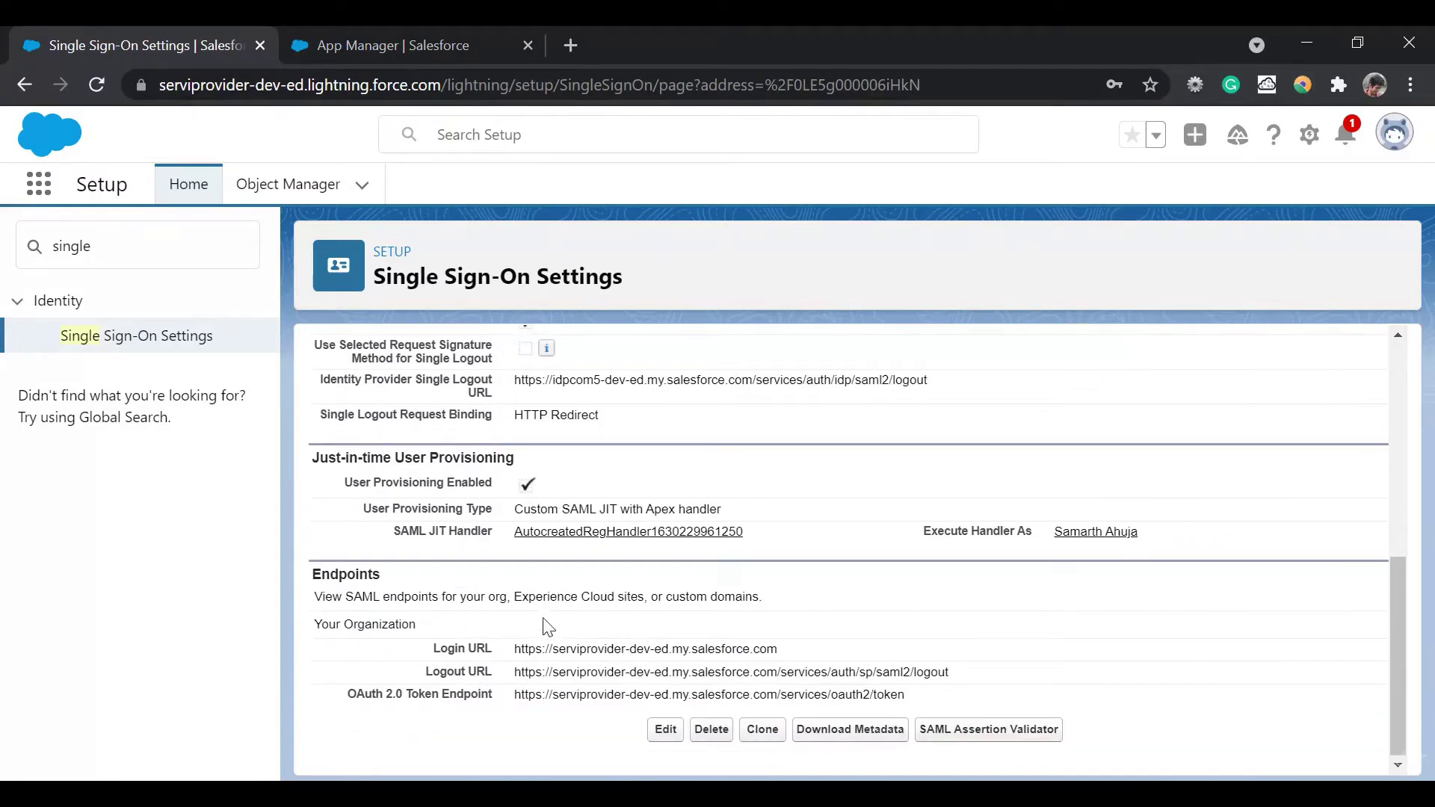
drag(514, 650, 794, 663)
key(ctrl+c)
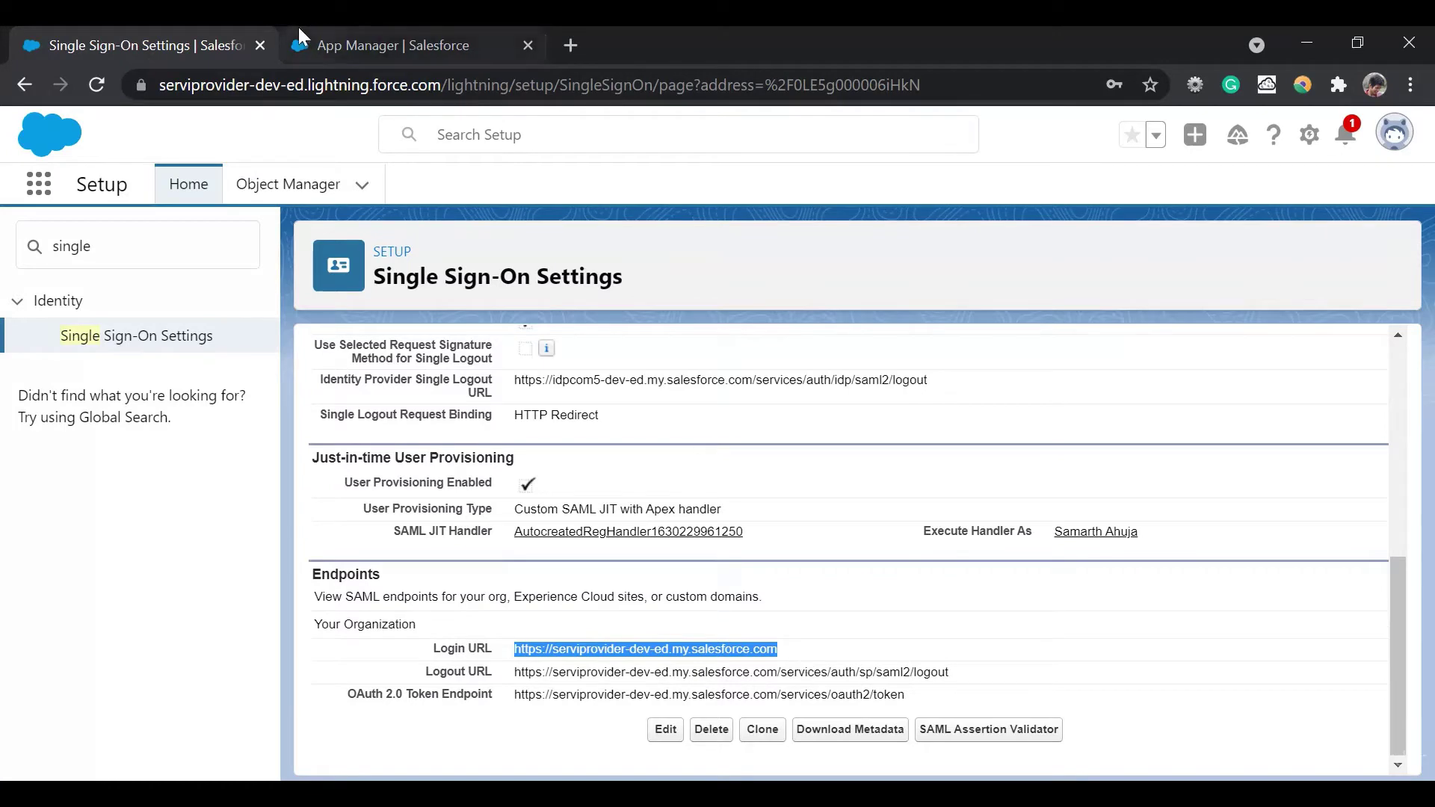
click(299, 27)
click(647, 534)
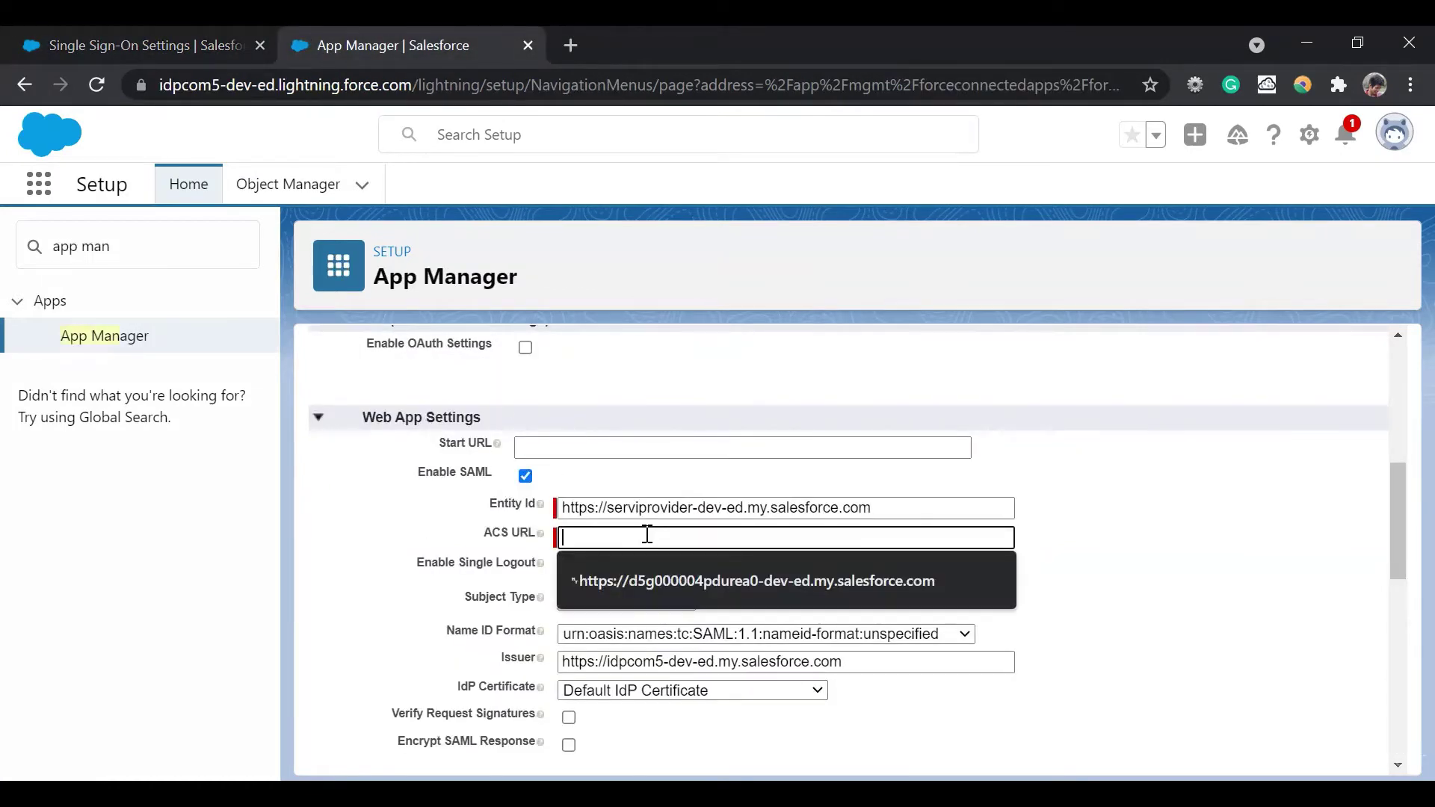
key(ctrl+v)
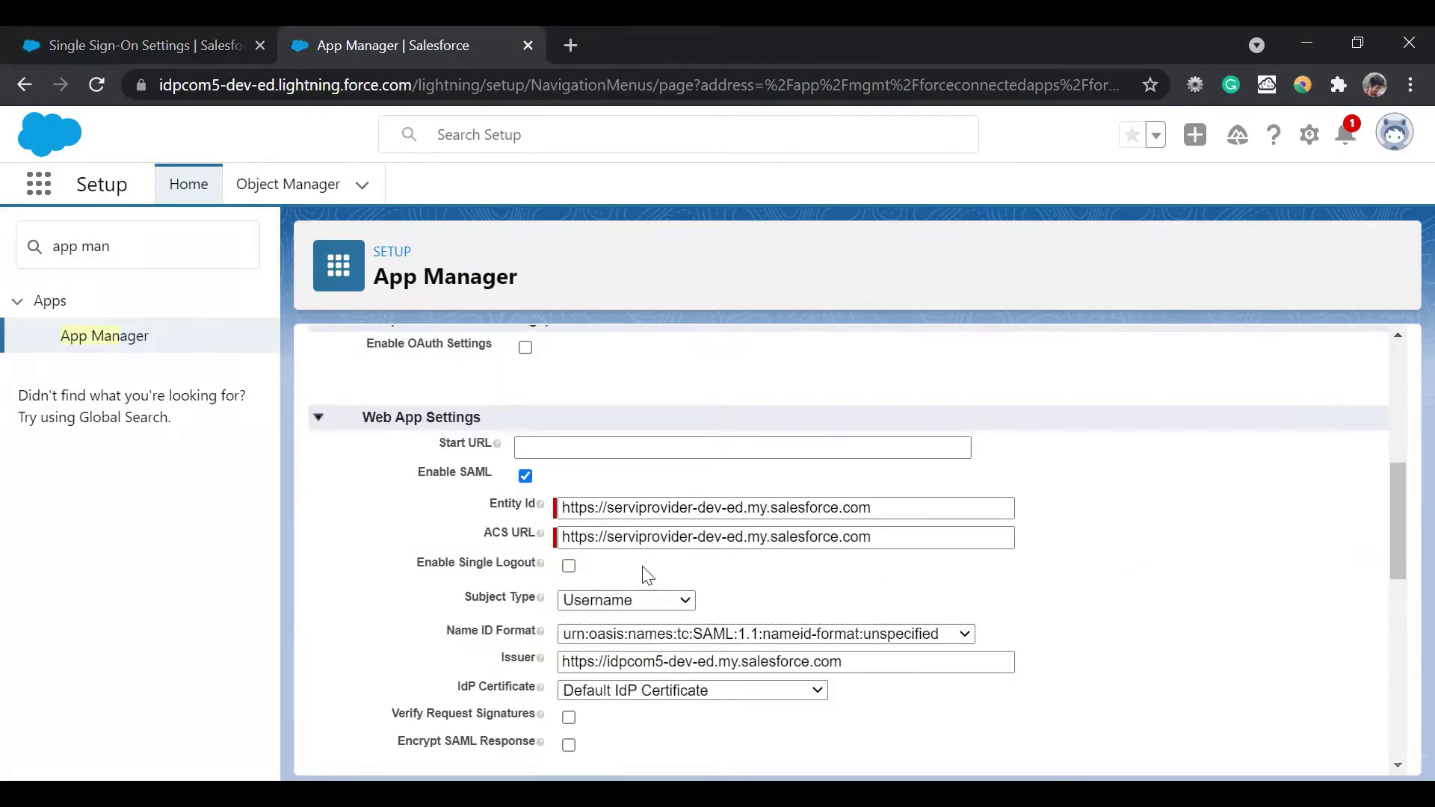
click(613, 602)
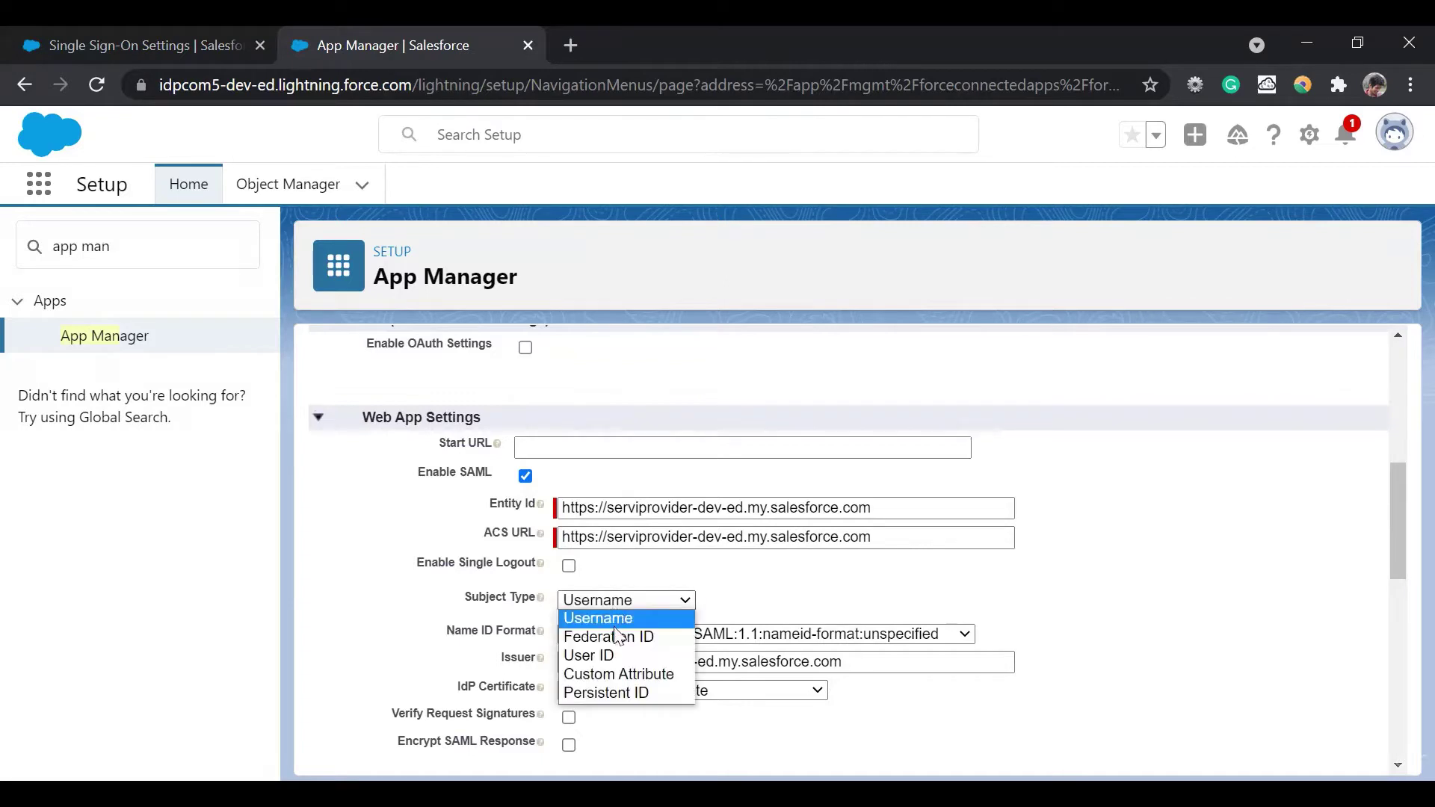
click(613, 636)
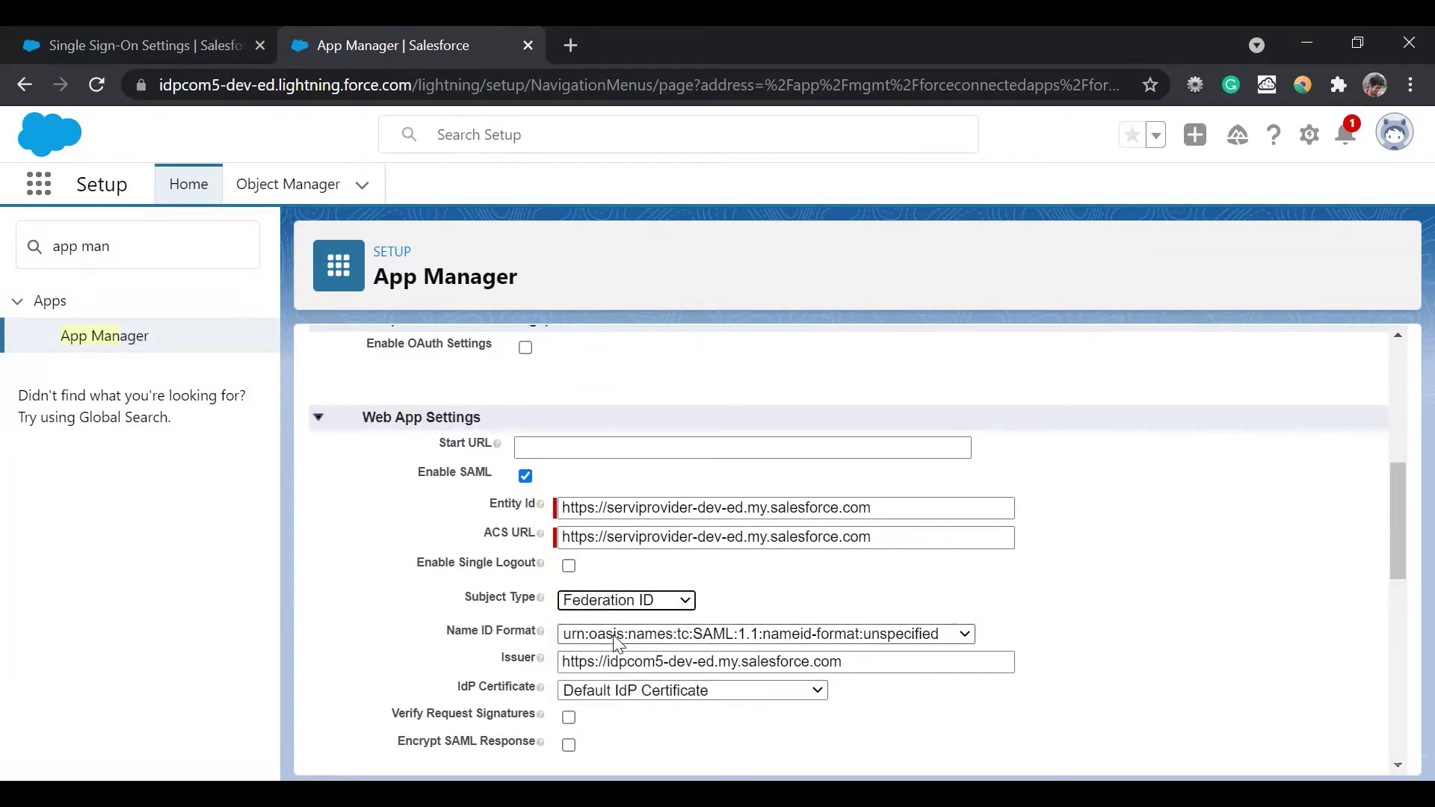
Choose SelfSignedCert_29Aug2021_093548 as the connected app's IdP Certificate
scroll(617, 641, down, 1)
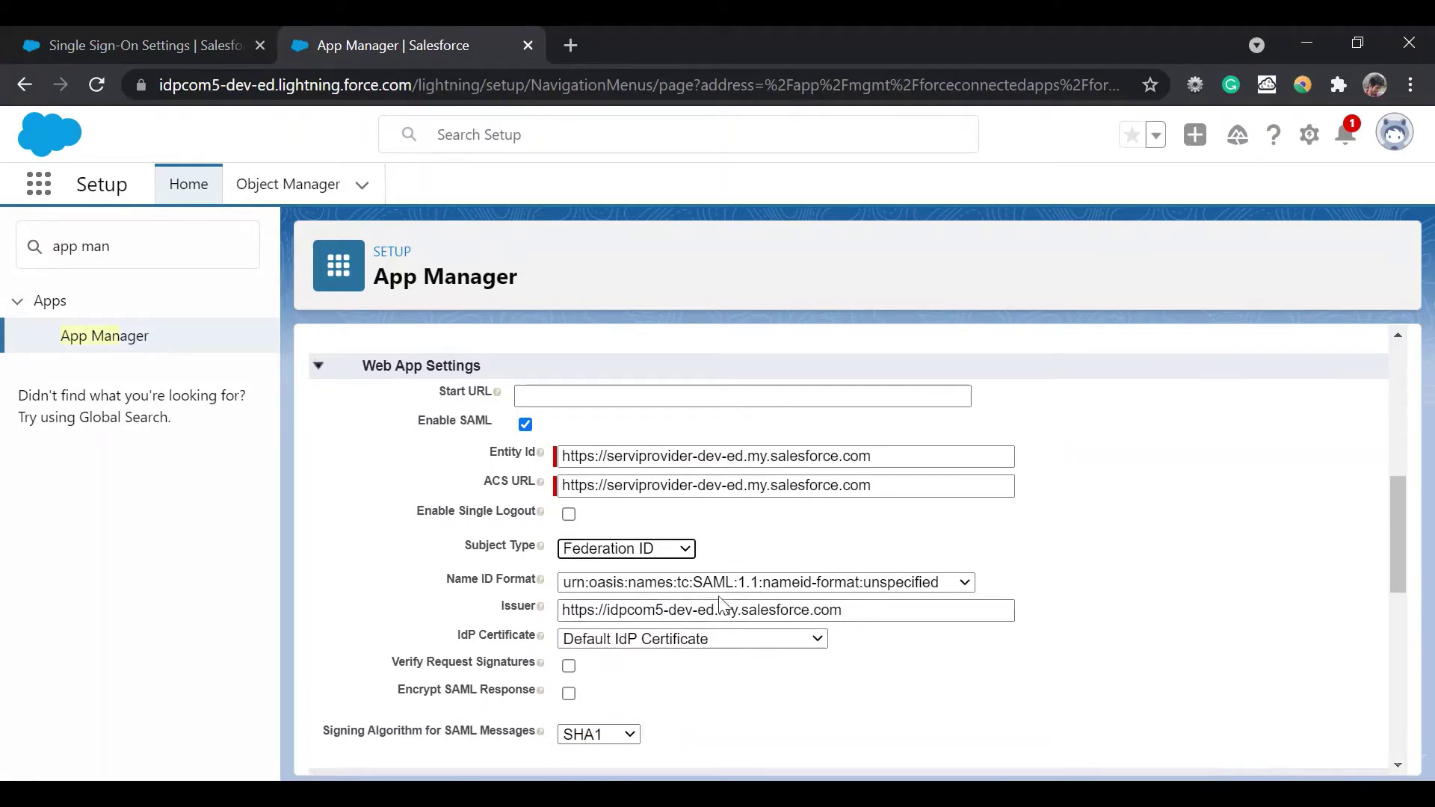
scroll(716, 601, down, 2)
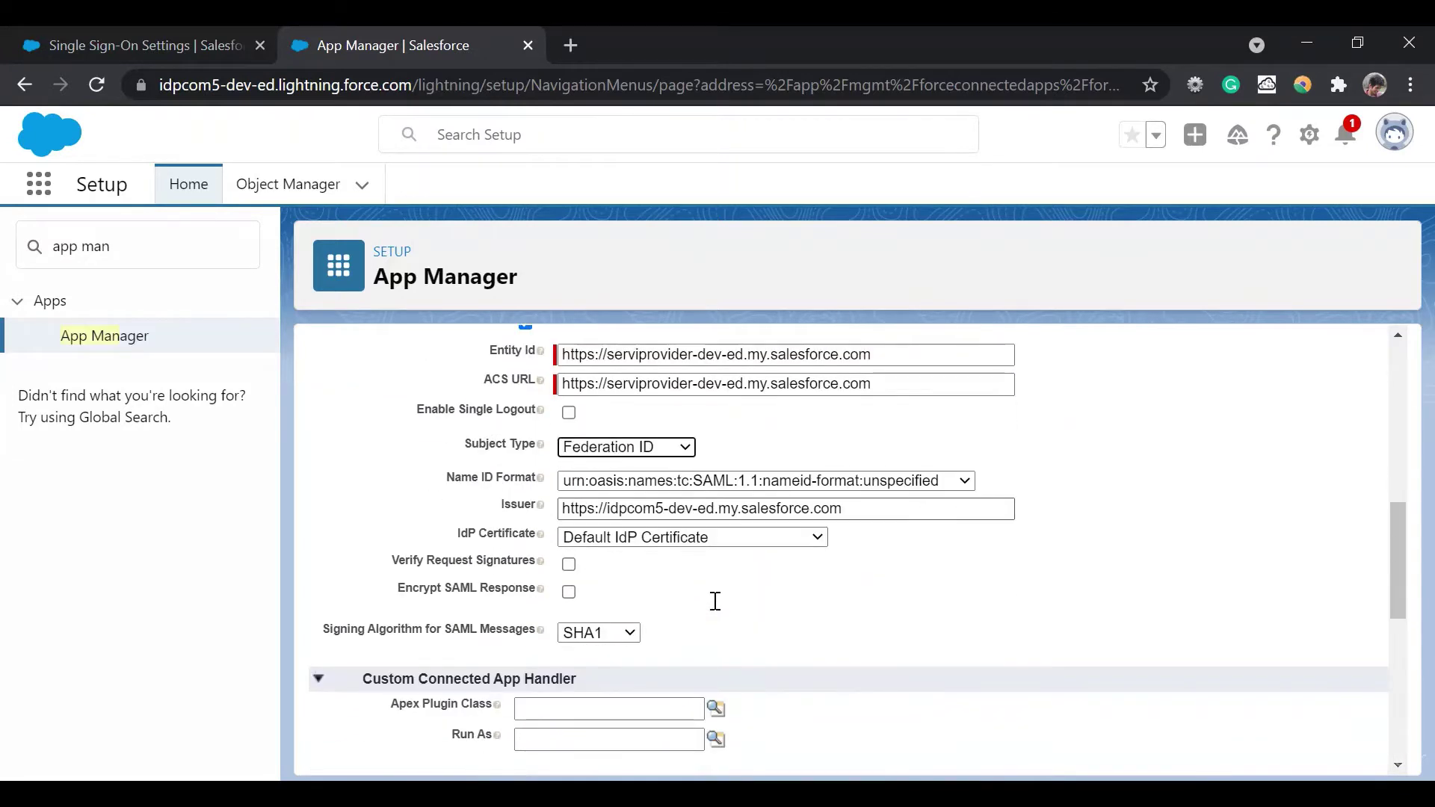
click(632, 537)
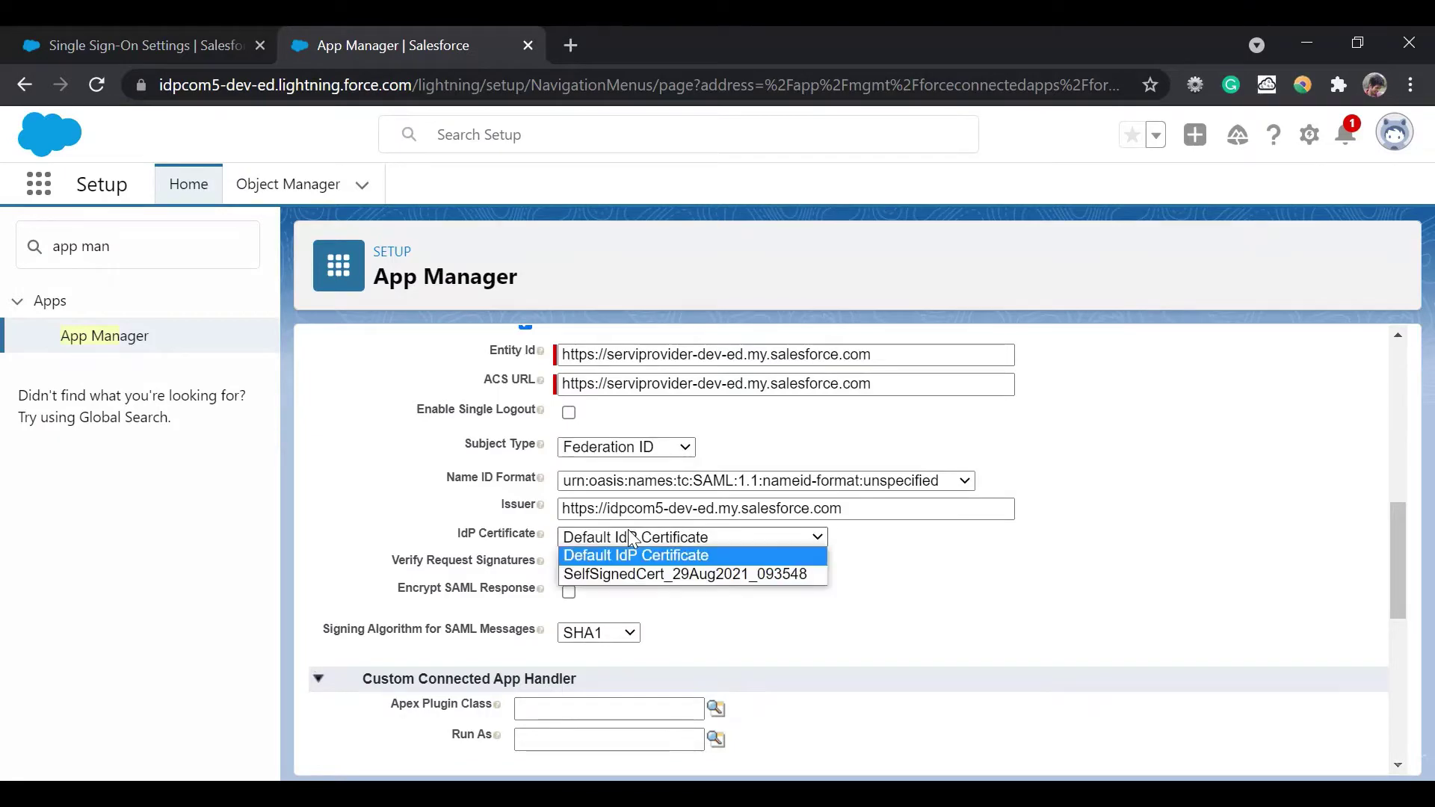
click(636, 572)
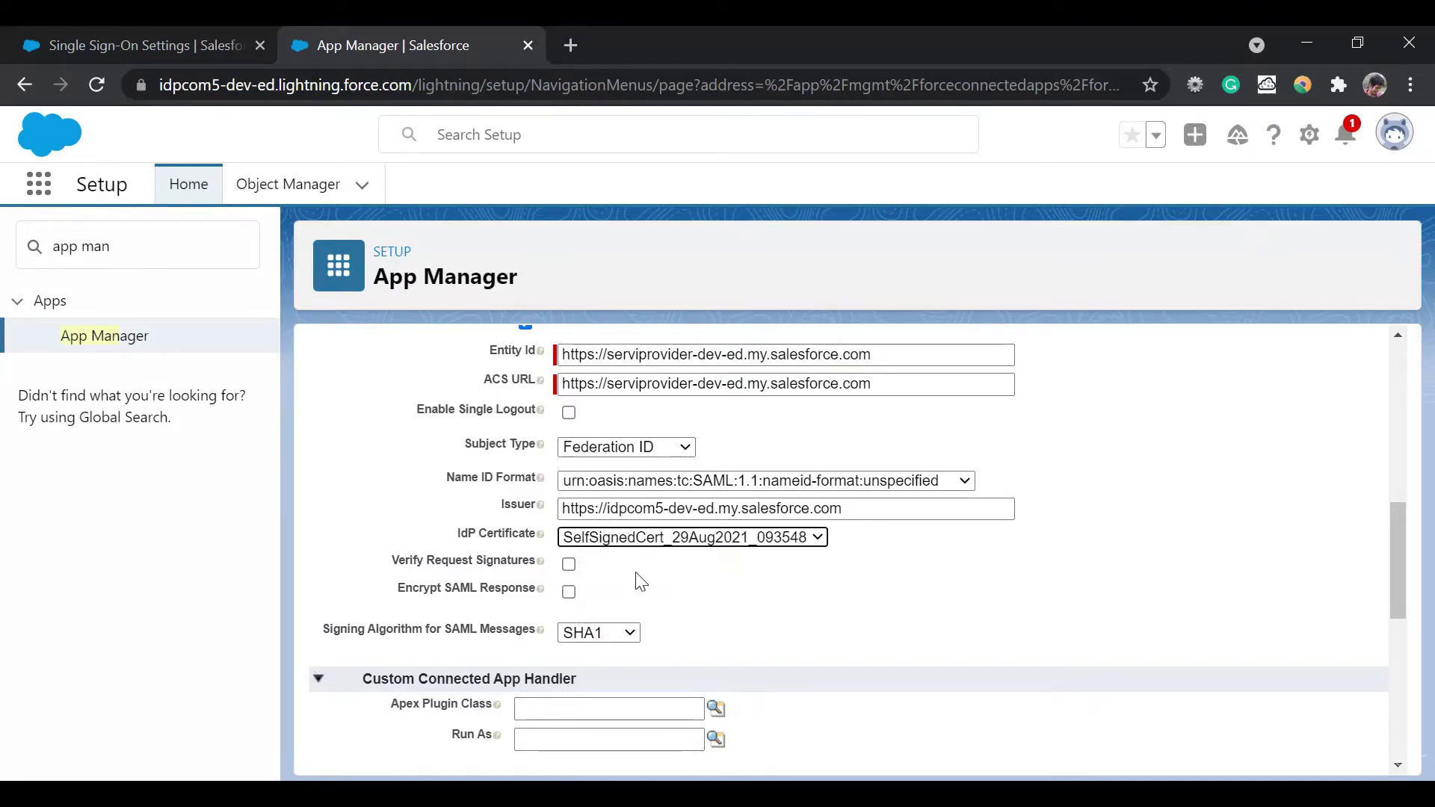
scroll(639, 579, down, 1)
scroll(641, 580, down, 6)
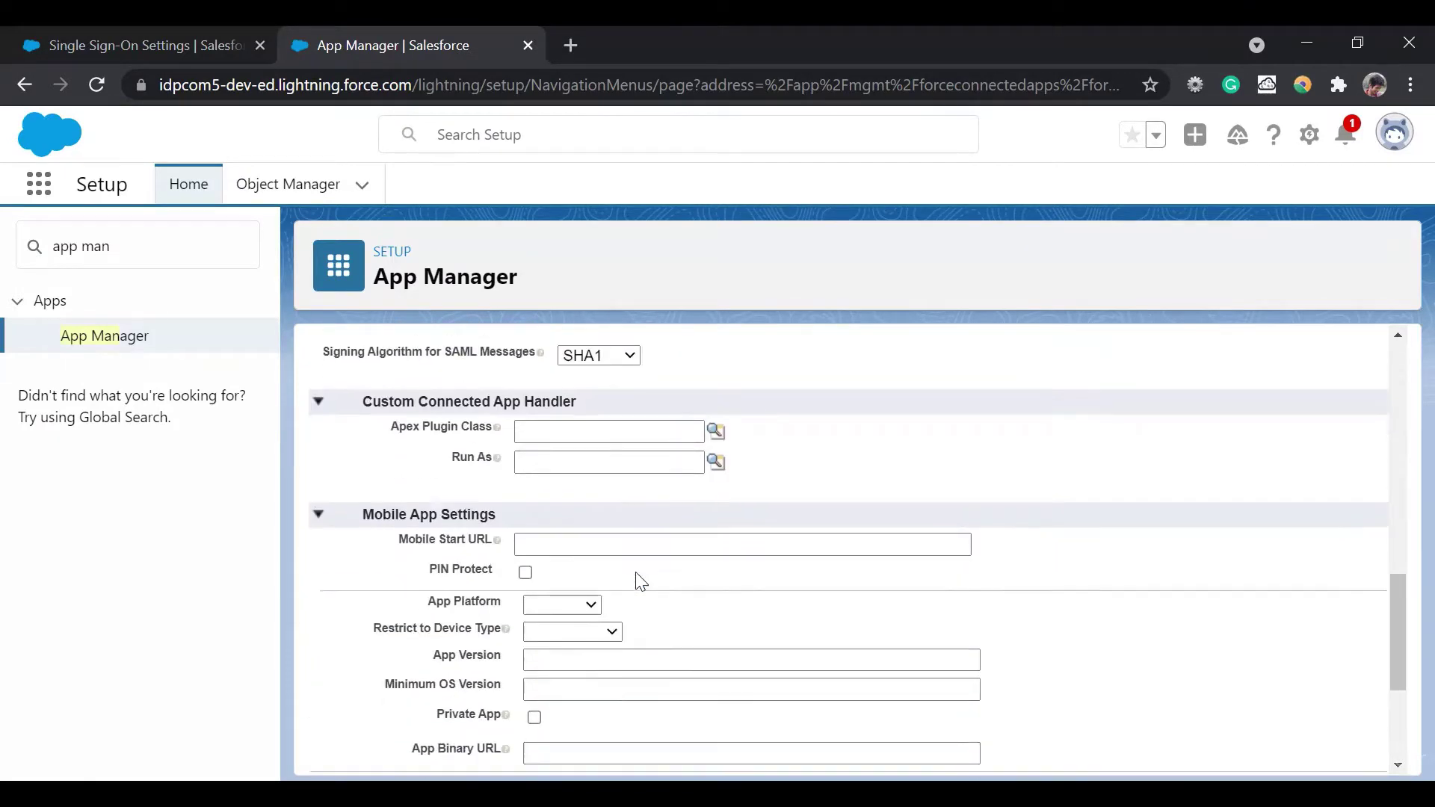
scroll(639, 580, up, 10)
scroll(635, 580, down, 10)
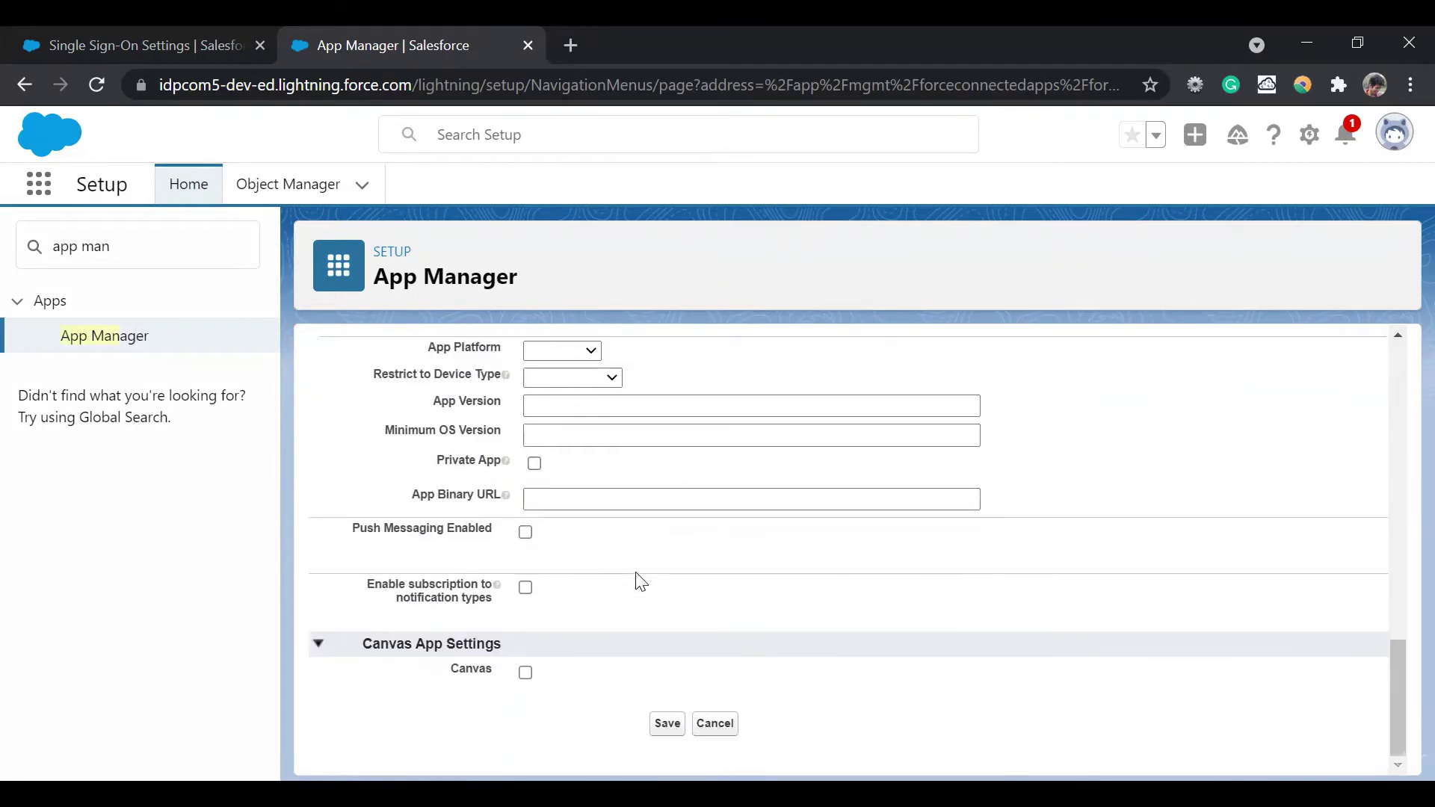
scroll(635, 581, up, 10)
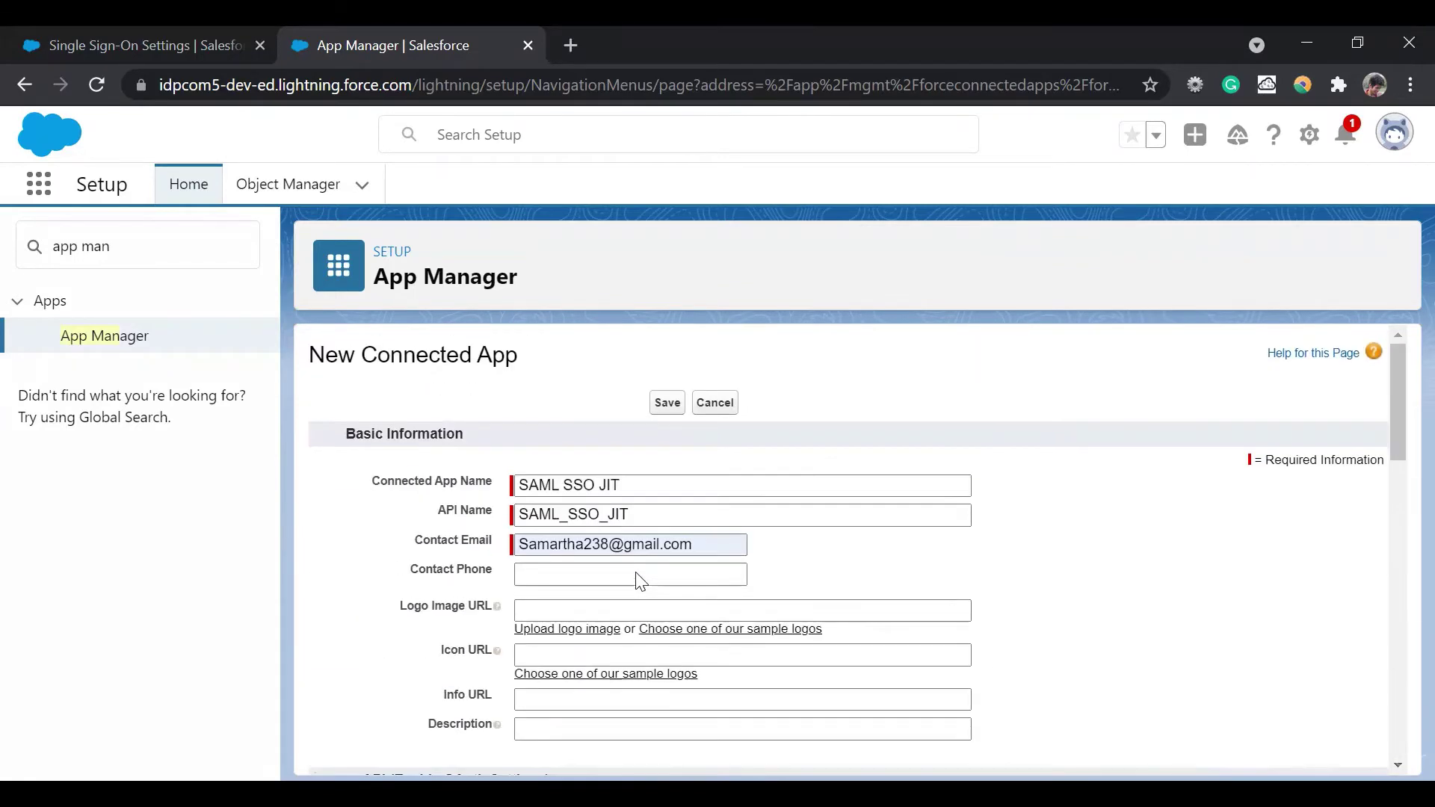
Save the new SAML SSO JIT connected app
click(662, 408)
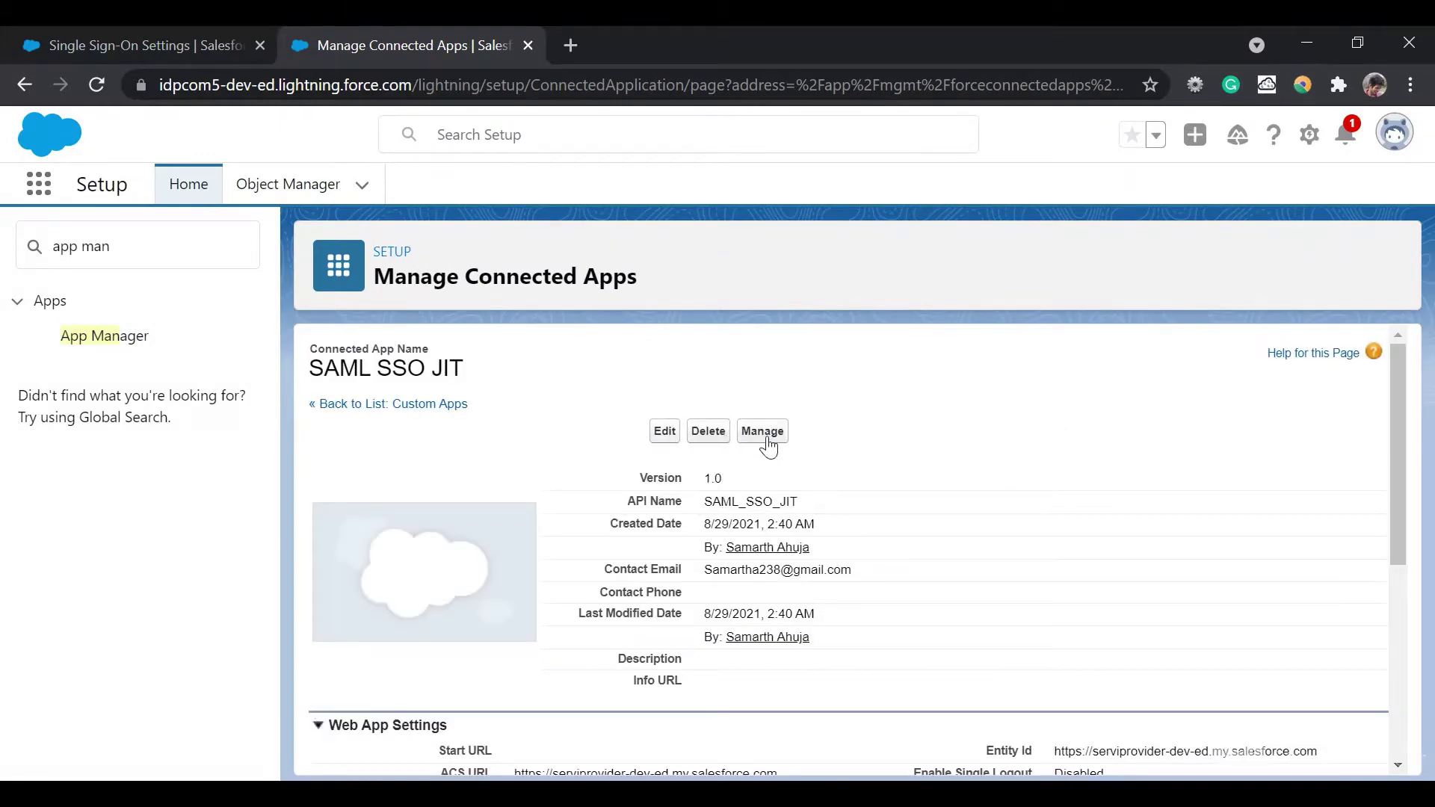
scroll(768, 447, down, 5)
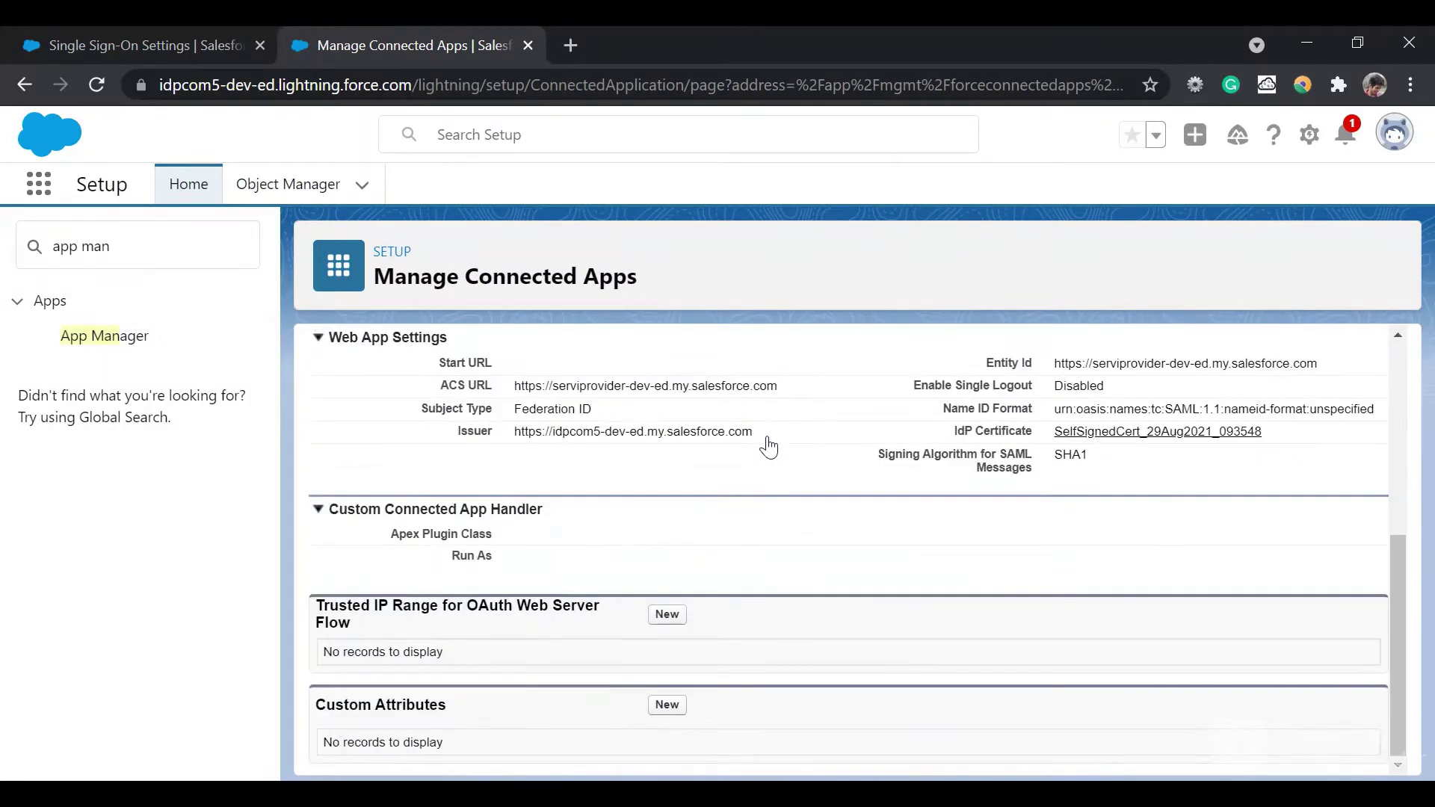
scroll(768, 447, up, 5)
scroll(769, 447, down, 5)
scroll(767, 445, up, 5)
Open the app's Manage page and scroll down to its Profiles section
click(743, 447)
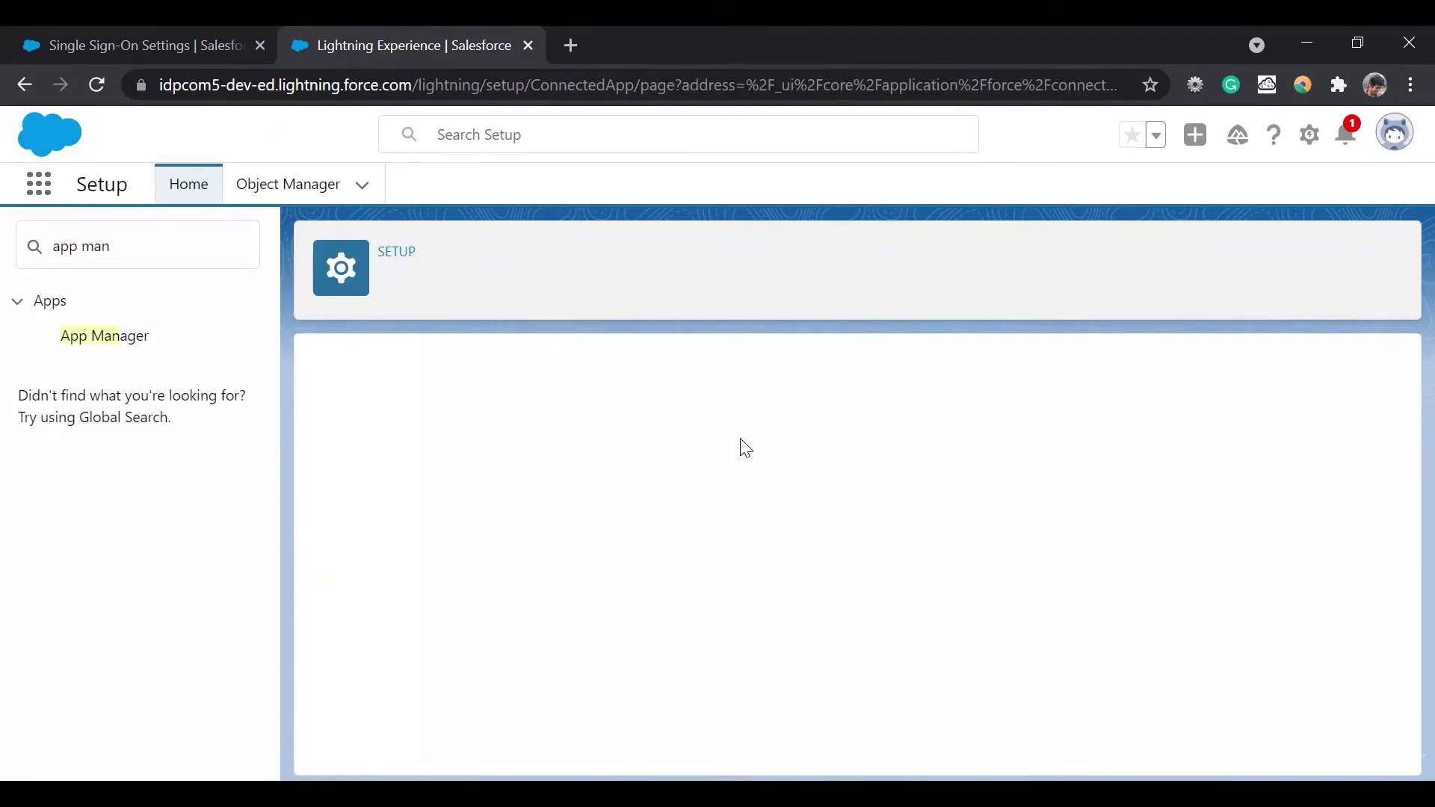
scroll(745, 447, down, 5)
scroll(744, 447, down, 10)
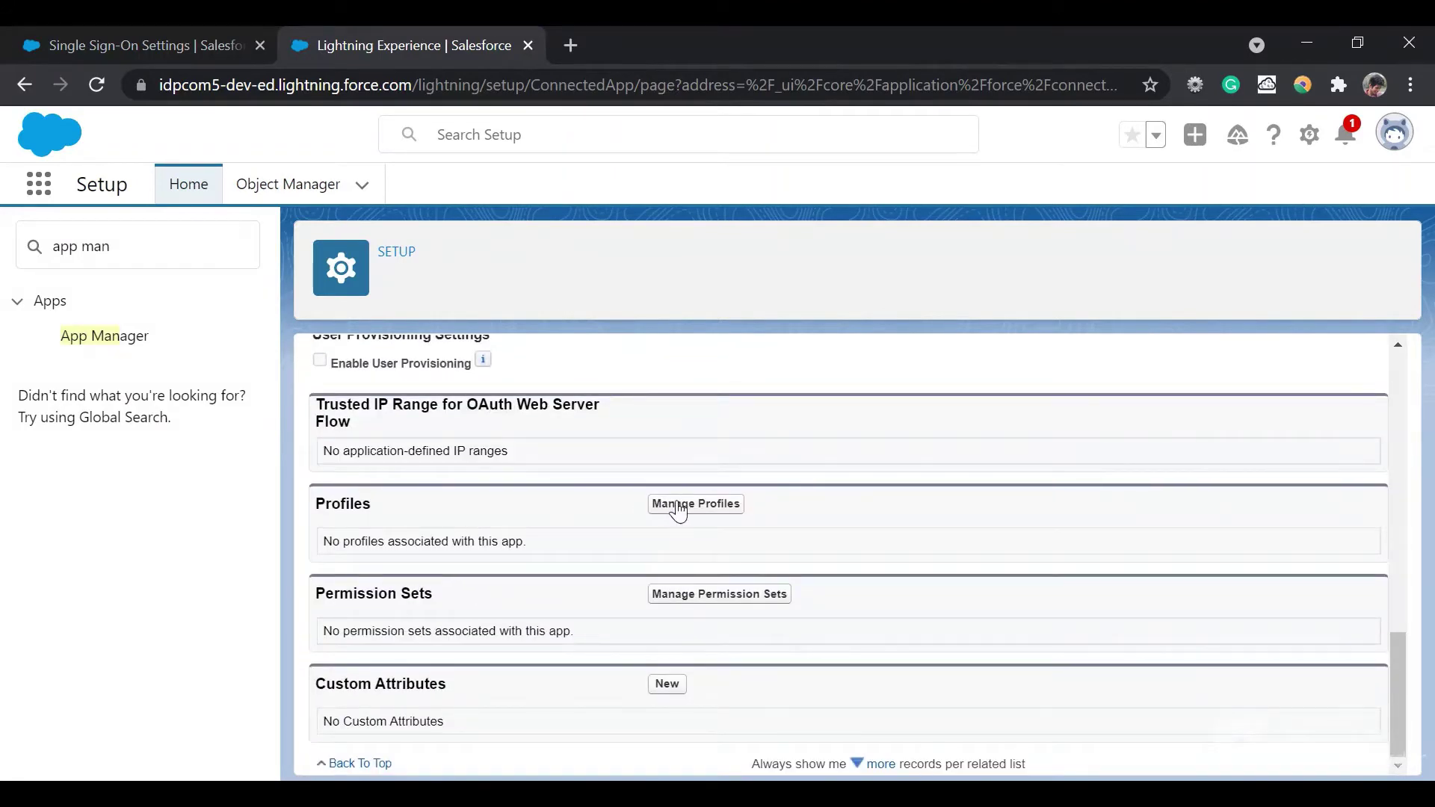
Grant System Administrator, Standard Platform User and Standard User profiles access to SAML SSO JIT
click(678, 508)
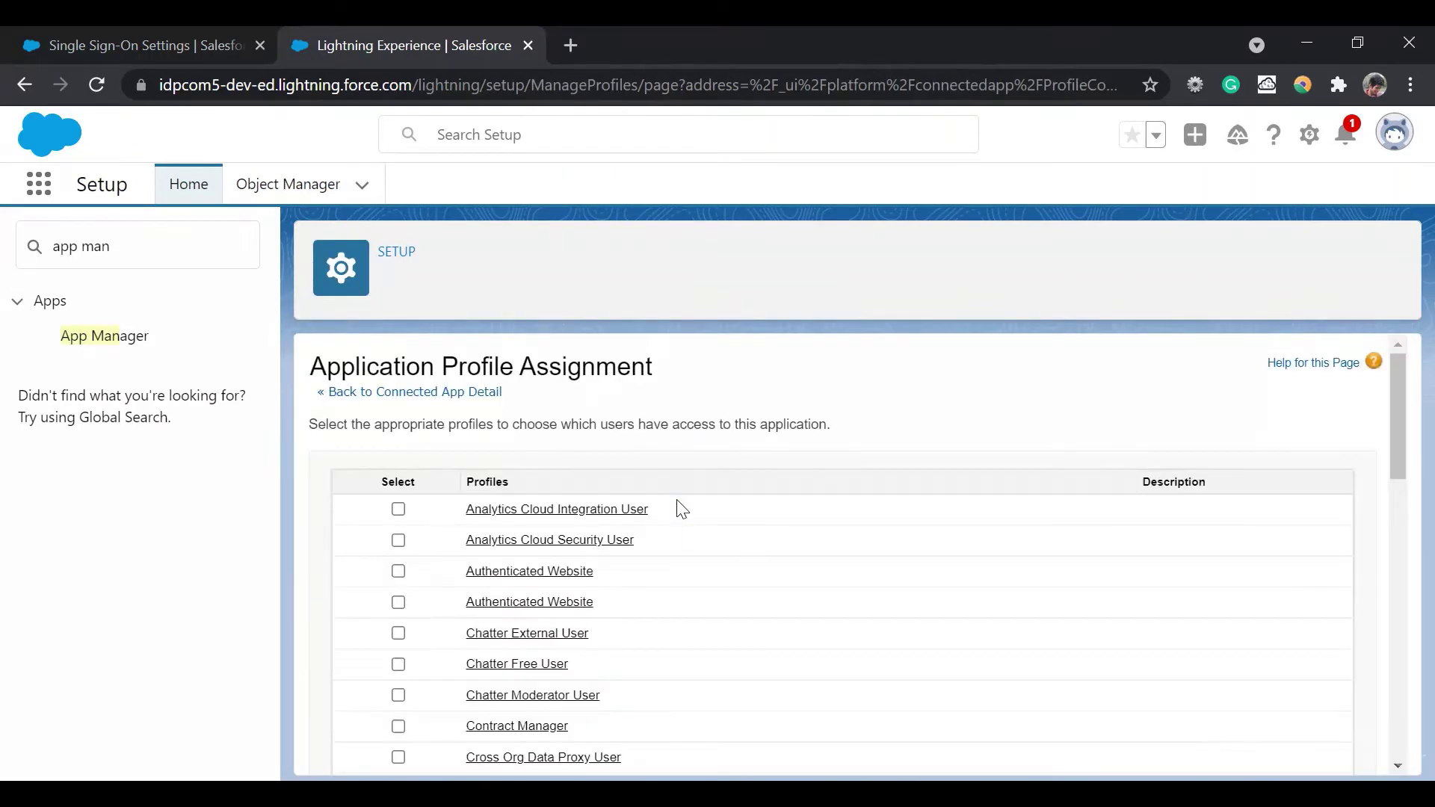
scroll(680, 507, down, 12)
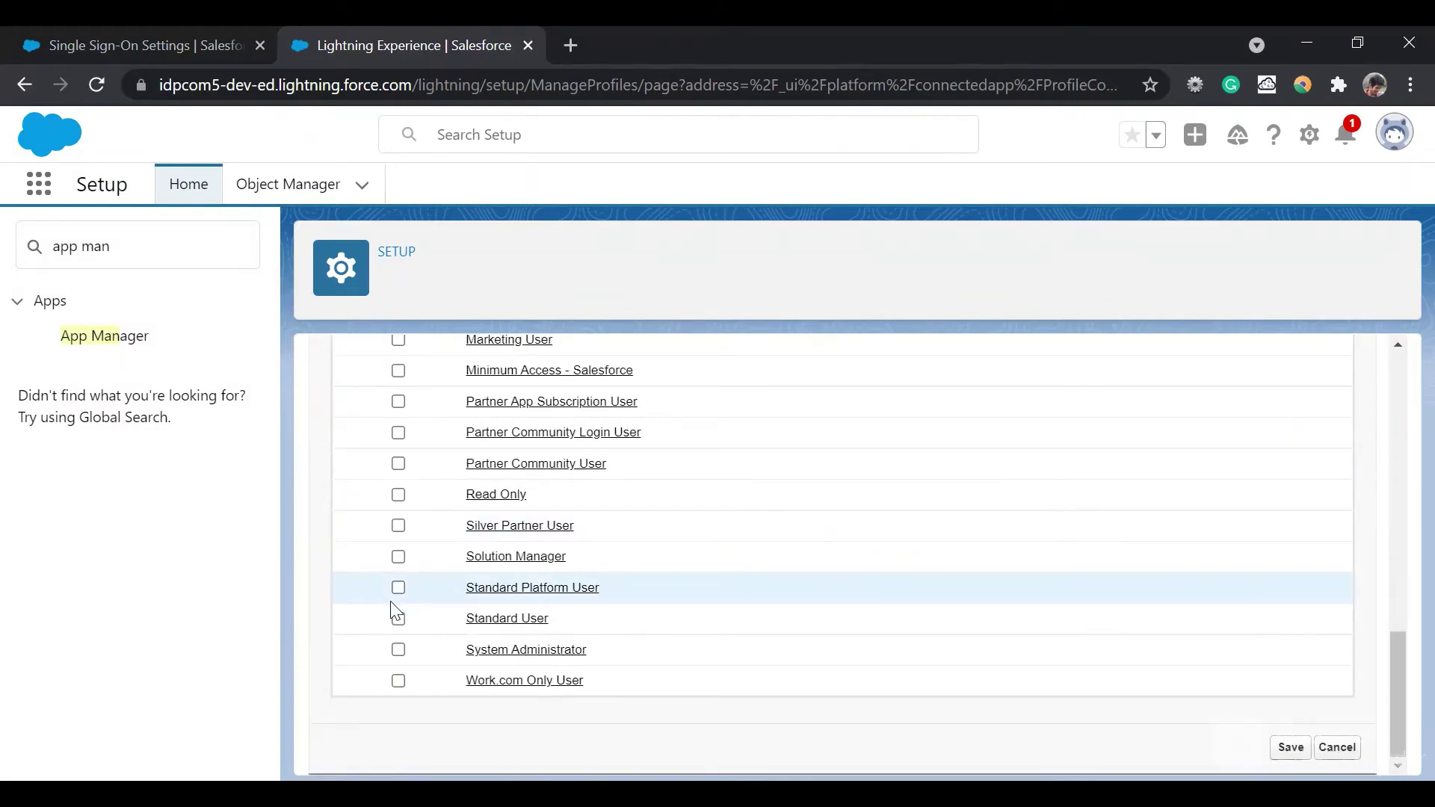
click(402, 651)
click(398, 589)
click(398, 620)
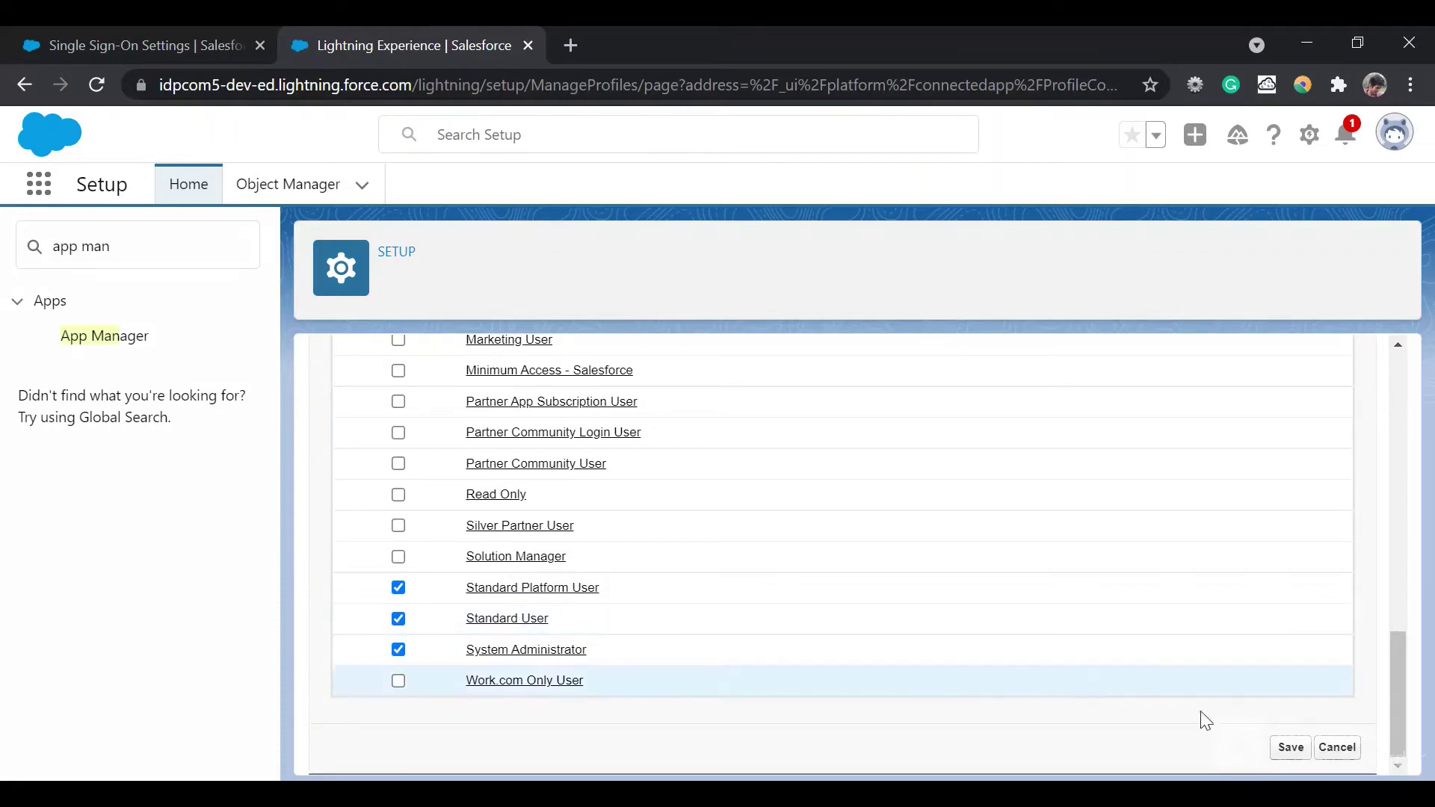
click(1291, 749)
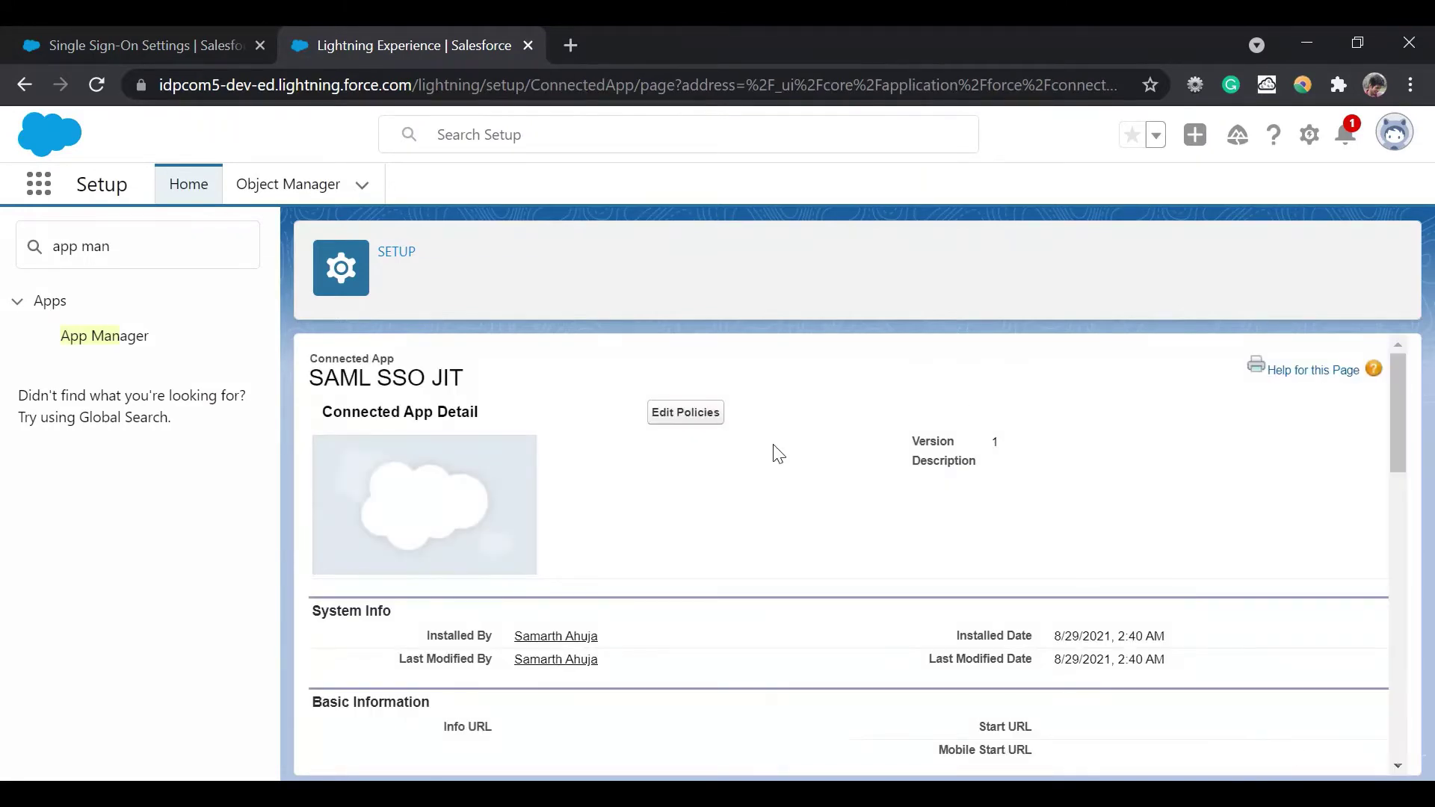
scroll(773, 448, down, 15)
scroll(773, 449, up, 15)
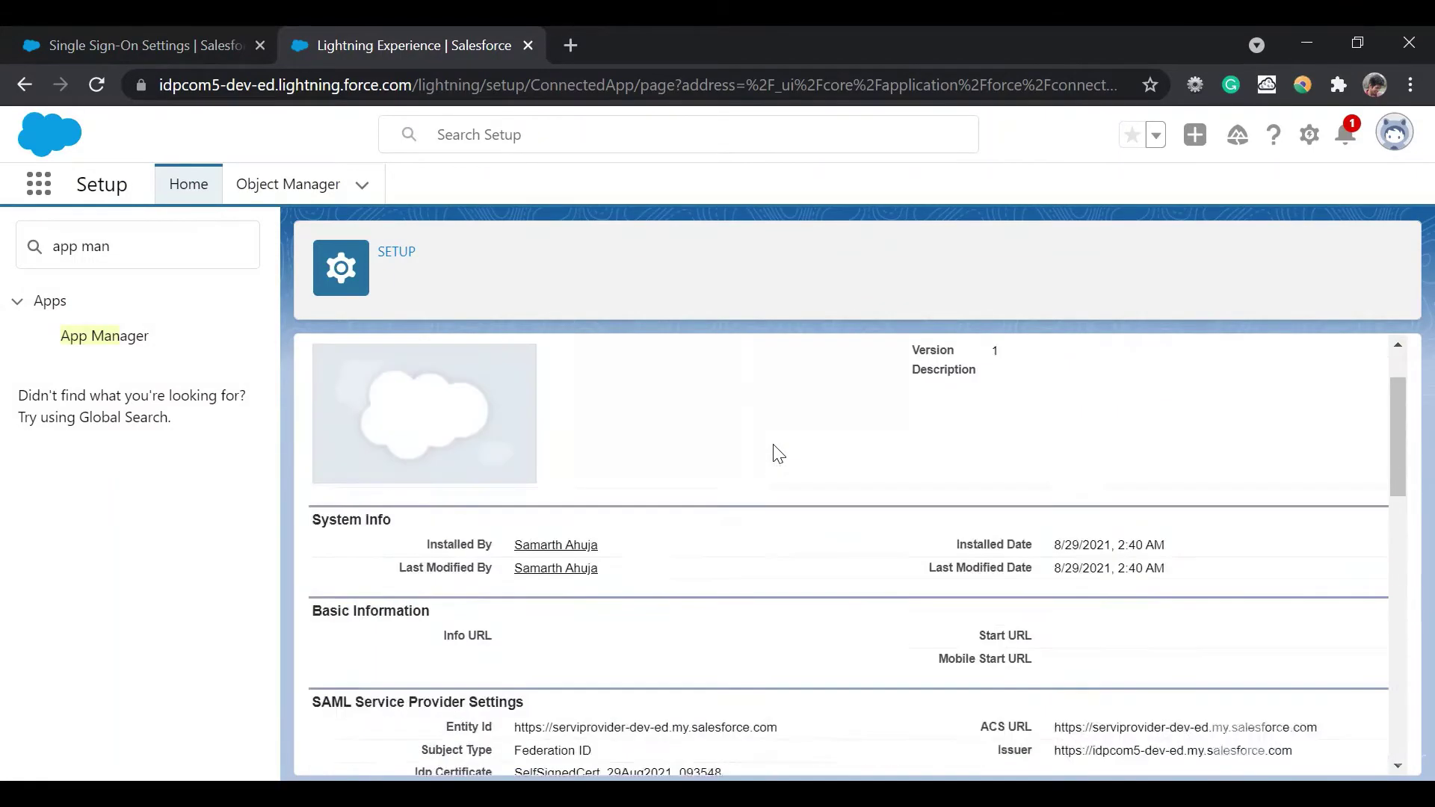
scroll(772, 448, down, 15)
scroll(778, 454, up, 15)
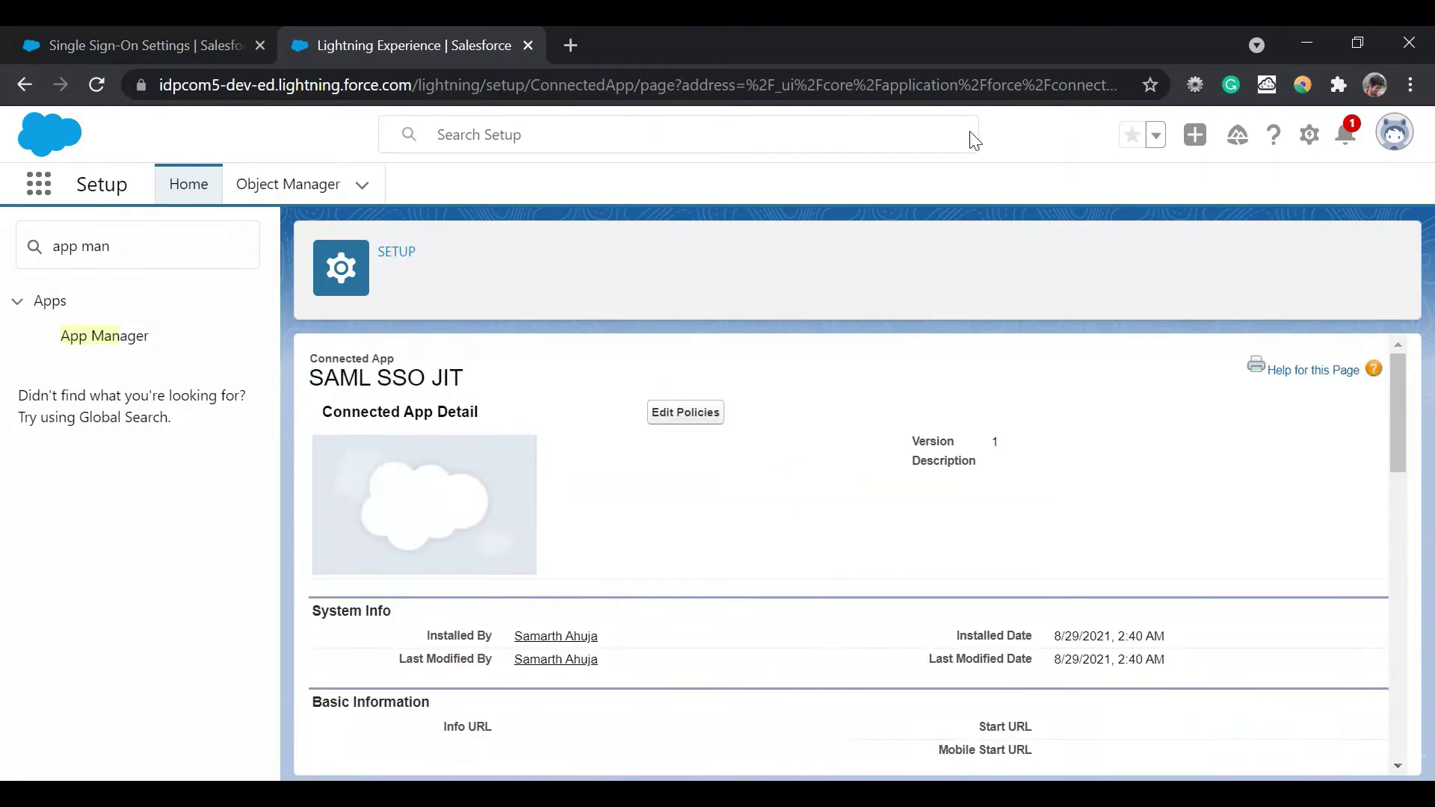
click(239, 25)
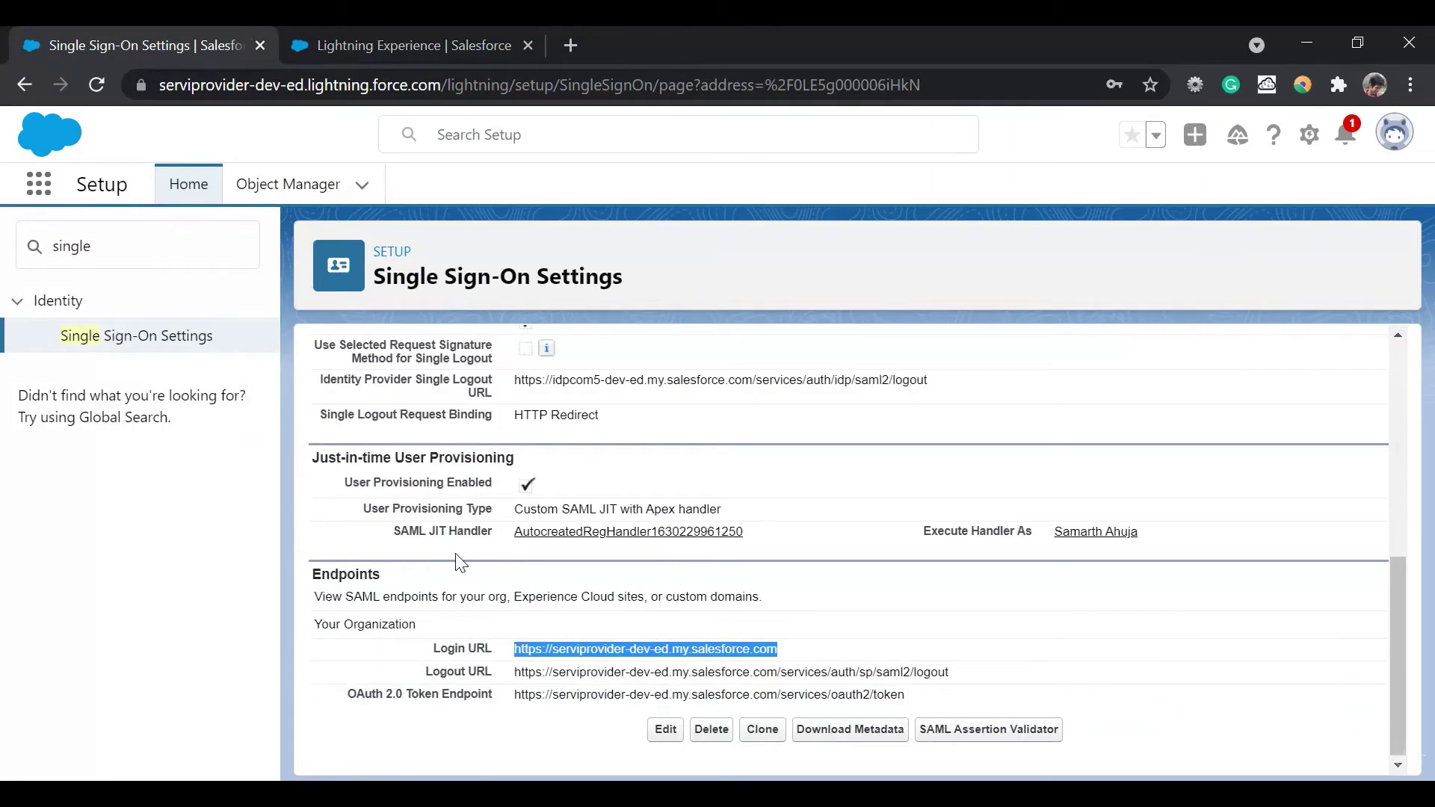
scroll(460, 562, up, 15)
scroll(460, 563, down, 15)
scroll(595, 509, up, 3)
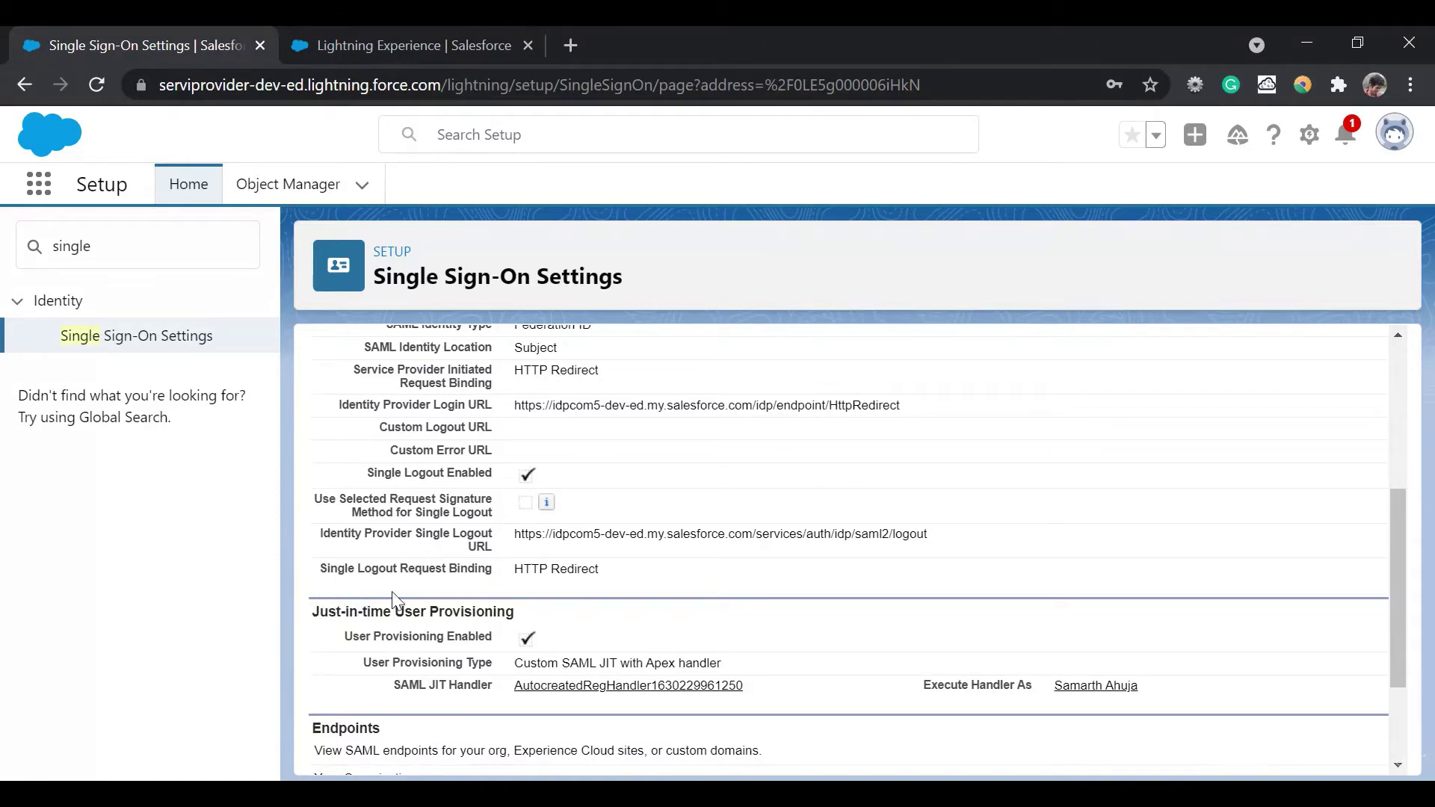
scroll(392, 596, up, 5)
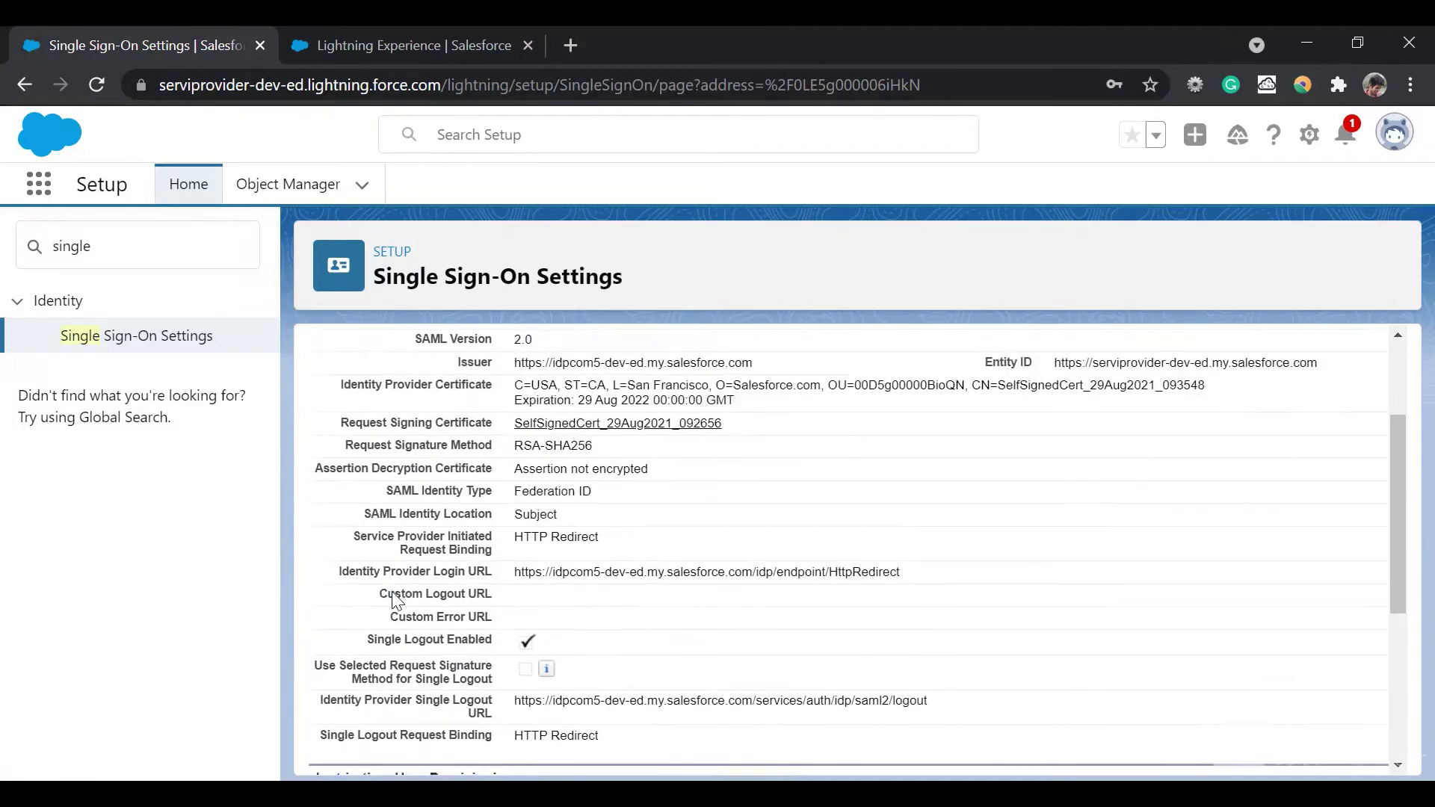
scroll(394, 598, down, 5)
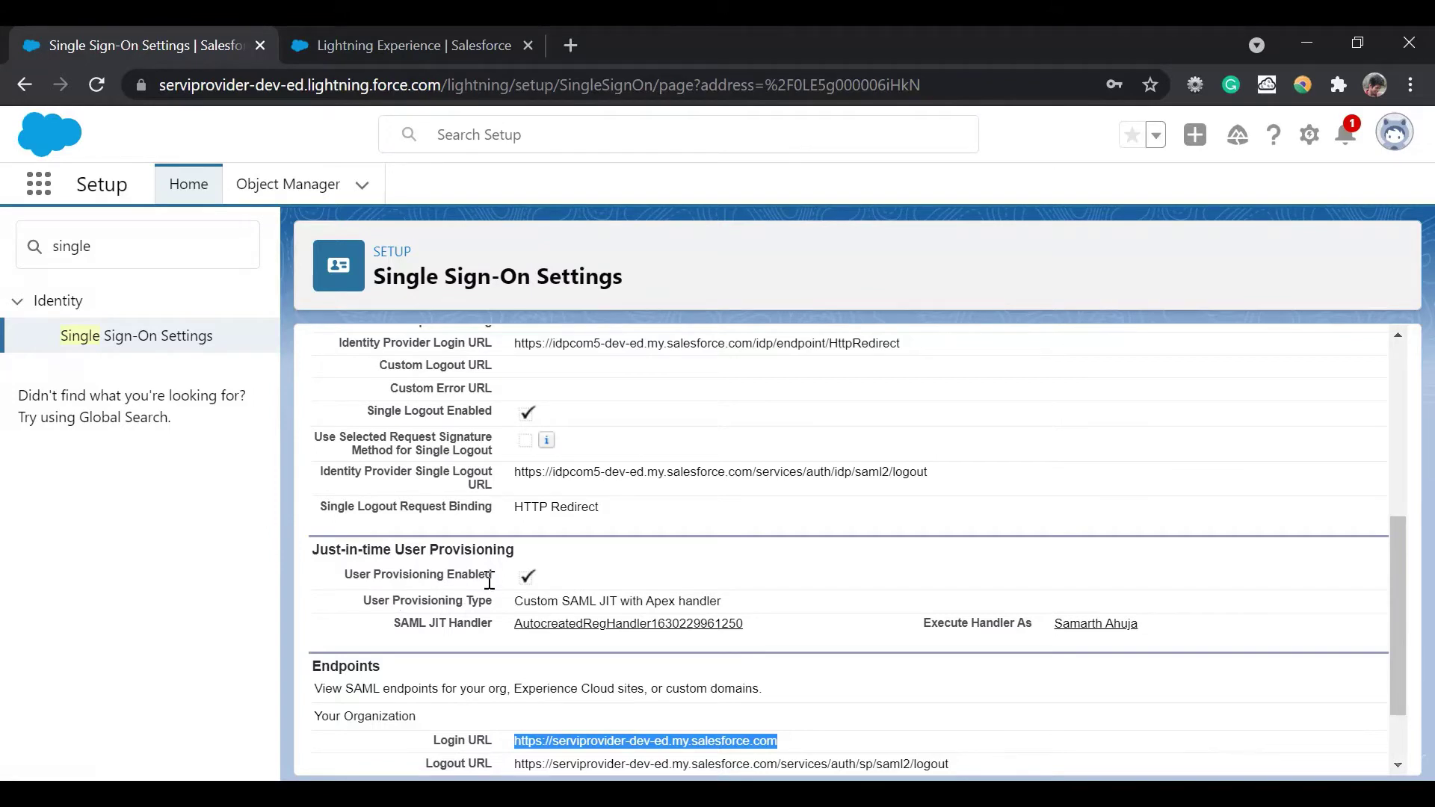
scroll(491, 580, up, 1)
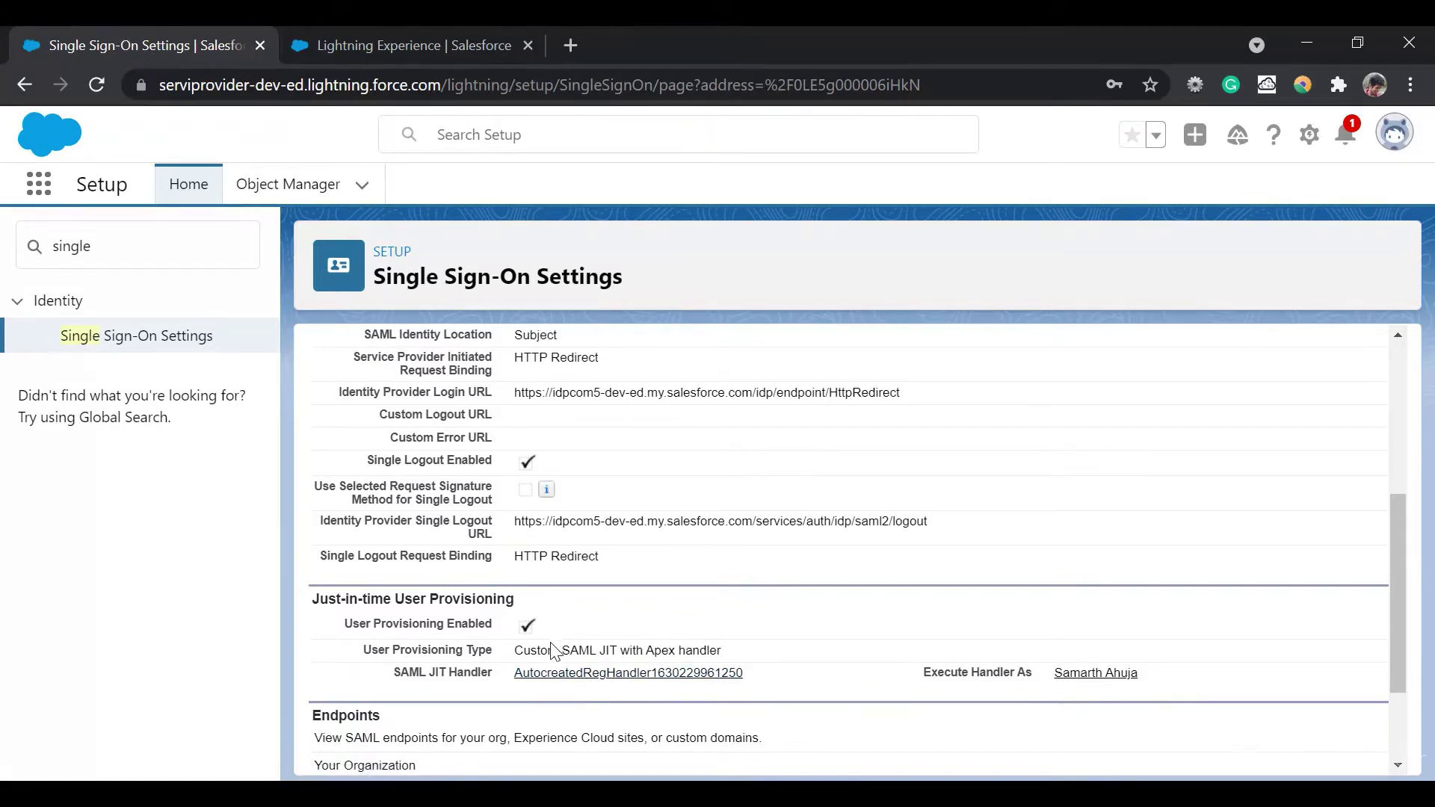
click(571, 675)
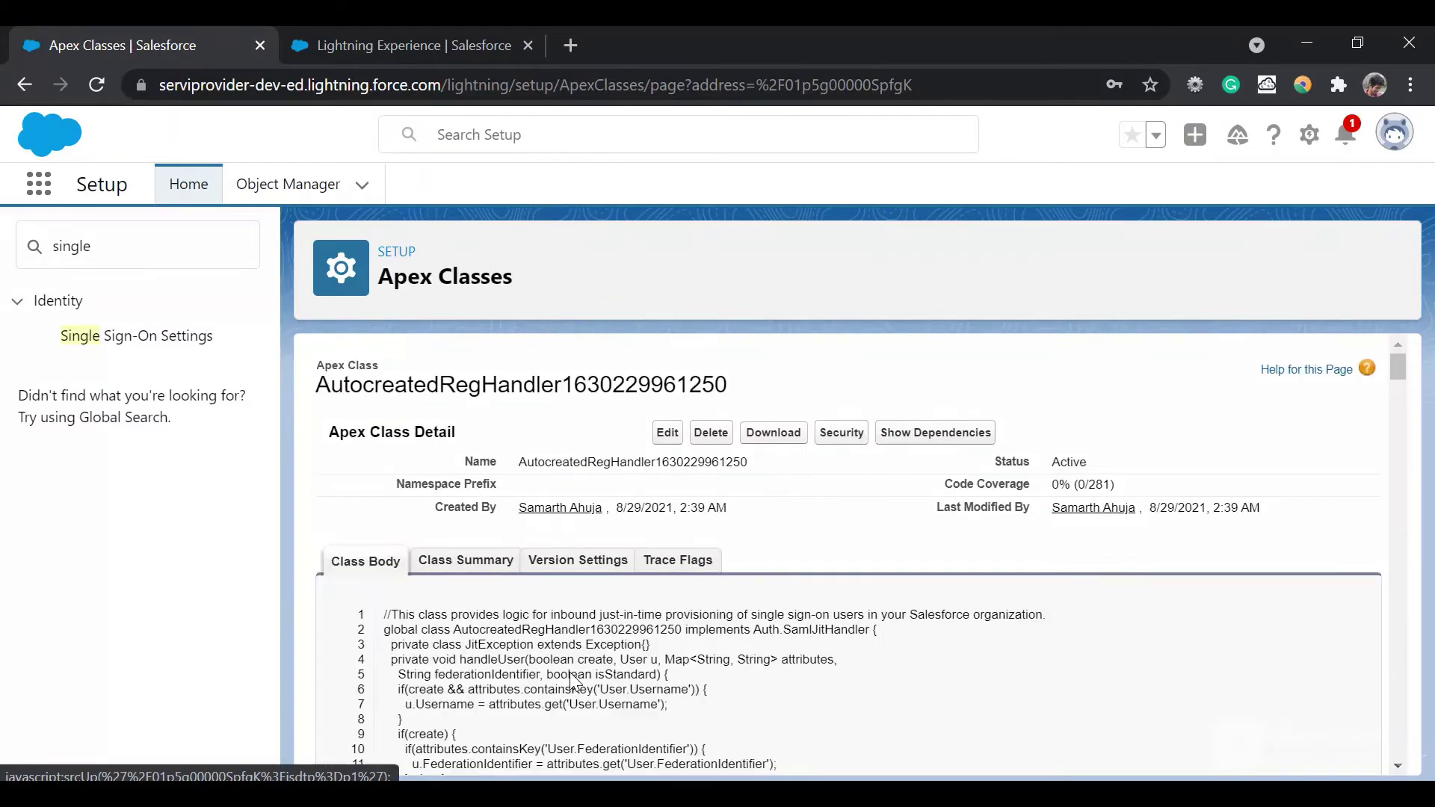
scroll(574, 682, down, 1)
scroll(574, 682, up, 1)
click(668, 432)
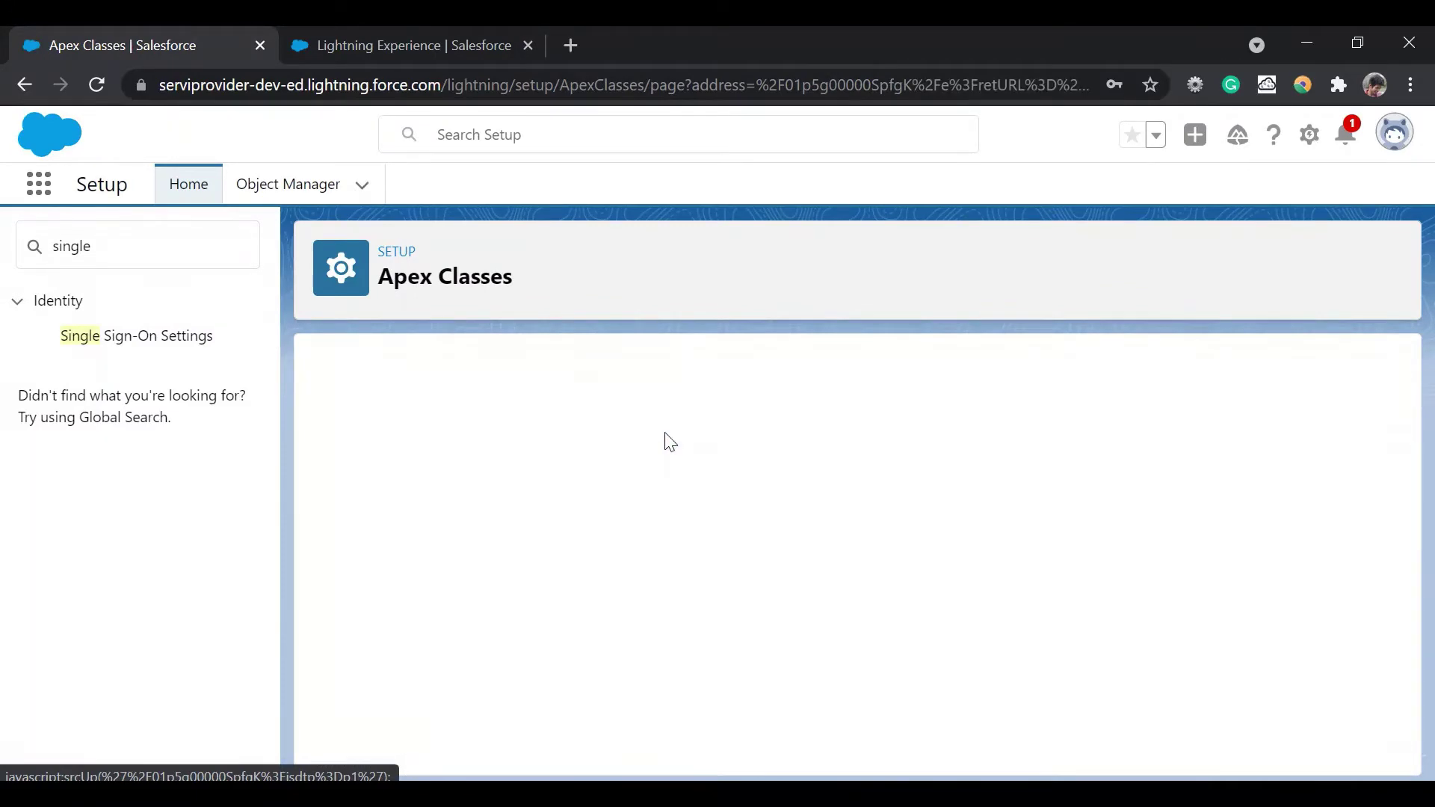
scroll(491, 564, down, 15)
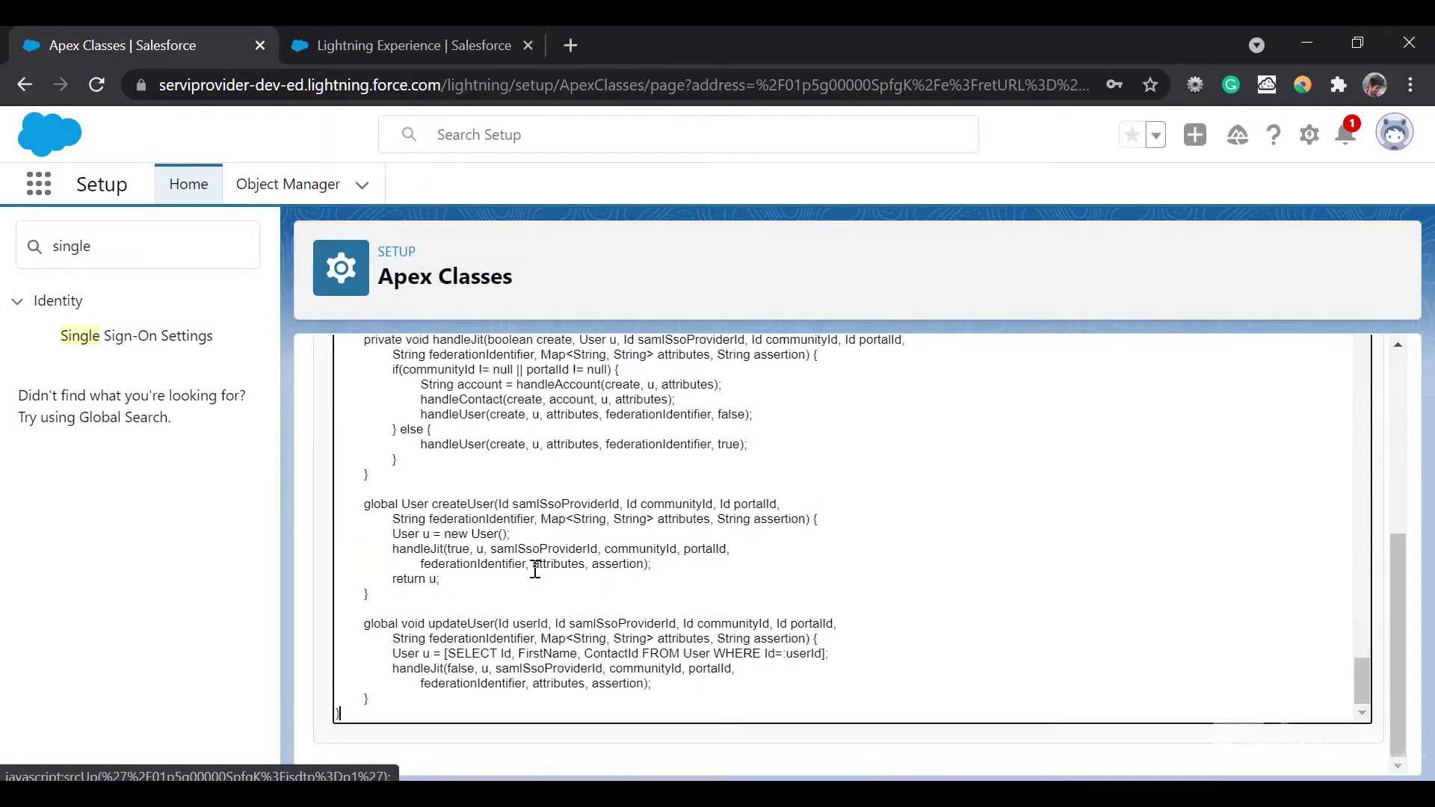
scroll(535, 570, up, 5)
scroll(535, 570, up, 5)
scroll(801, 729, up, 1)
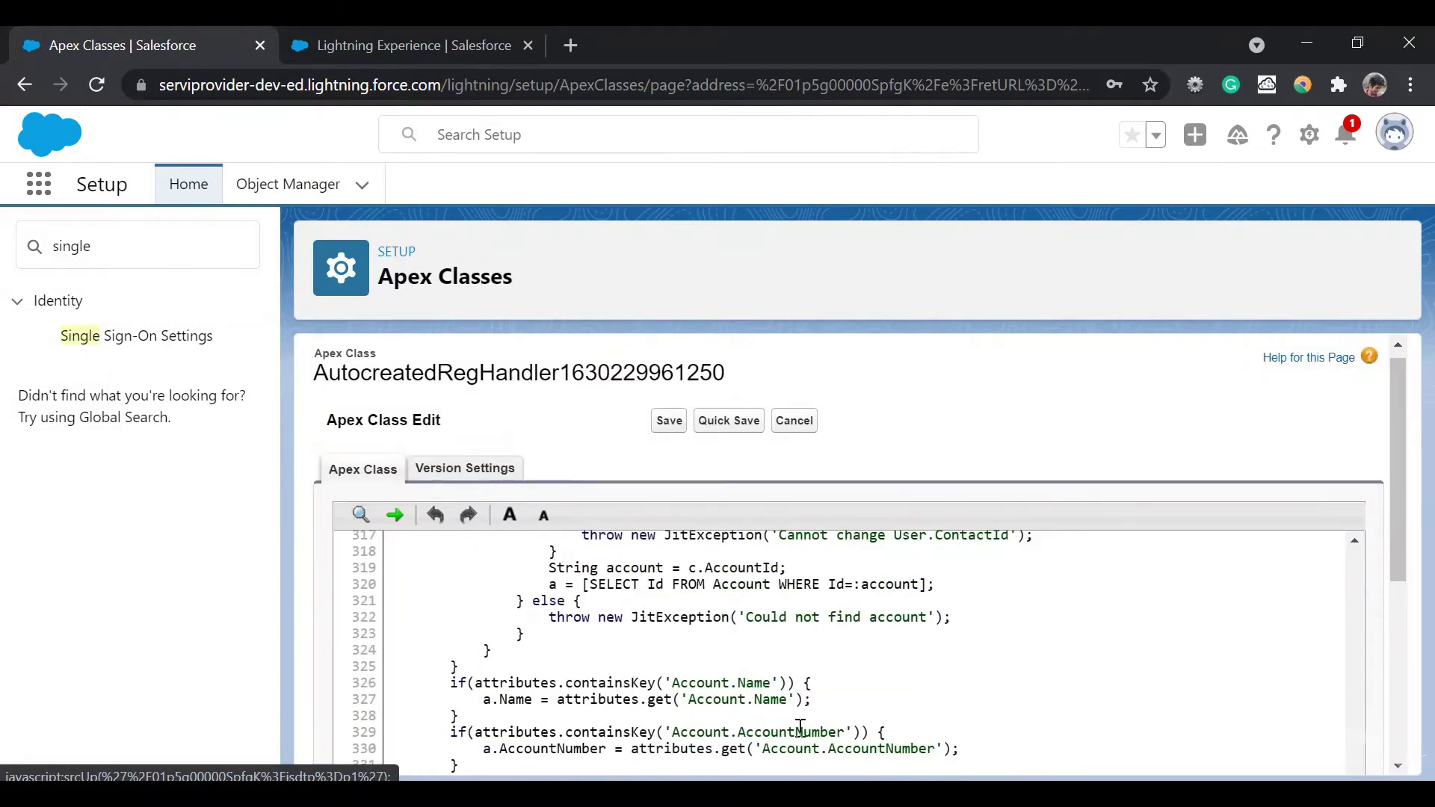
Select all of the replacement handler code in VS Code
click(912, 710)
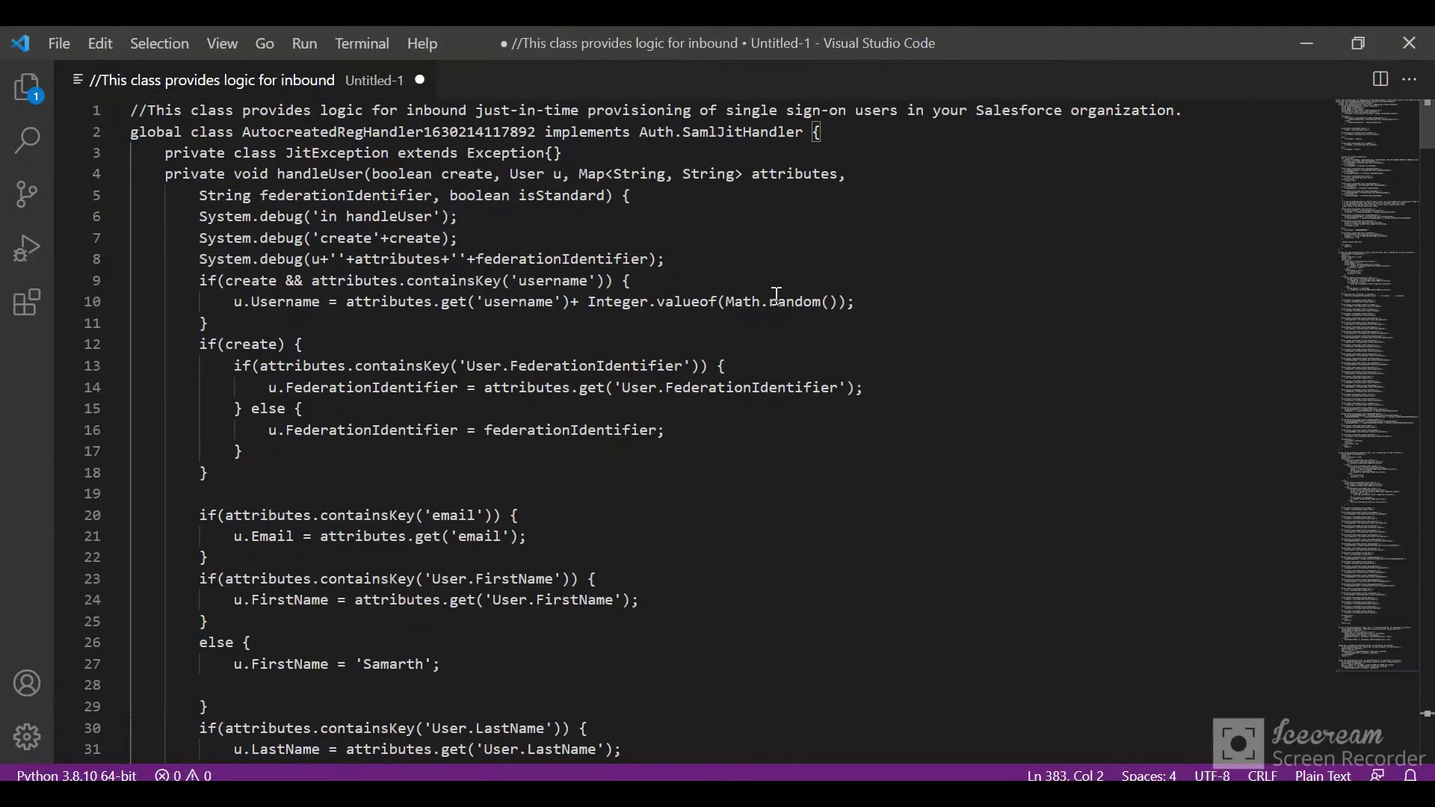
key(ctrl+a)
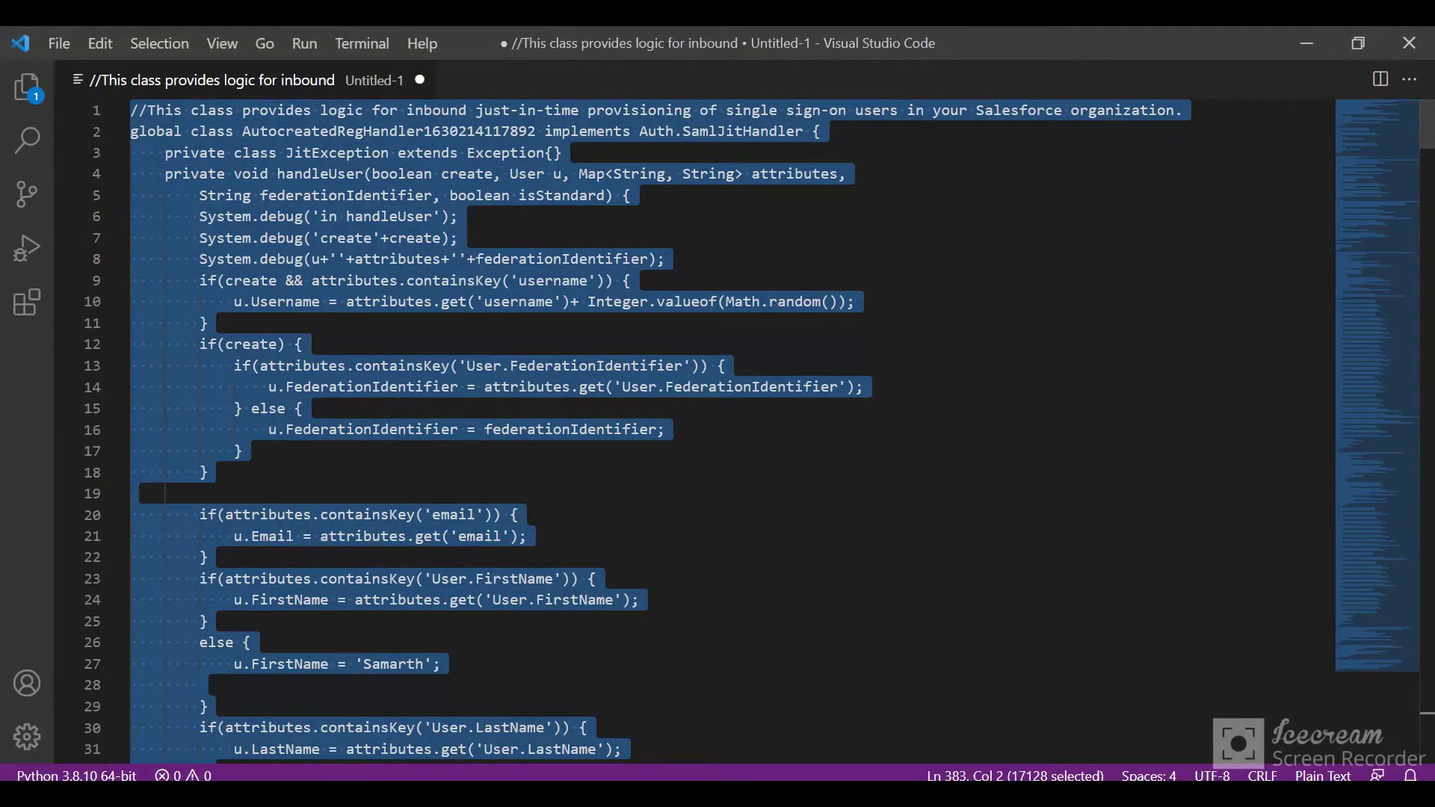
click(948, 792)
Replace the Apex class body with the copied VS Code handler code
key(ctrl+a)
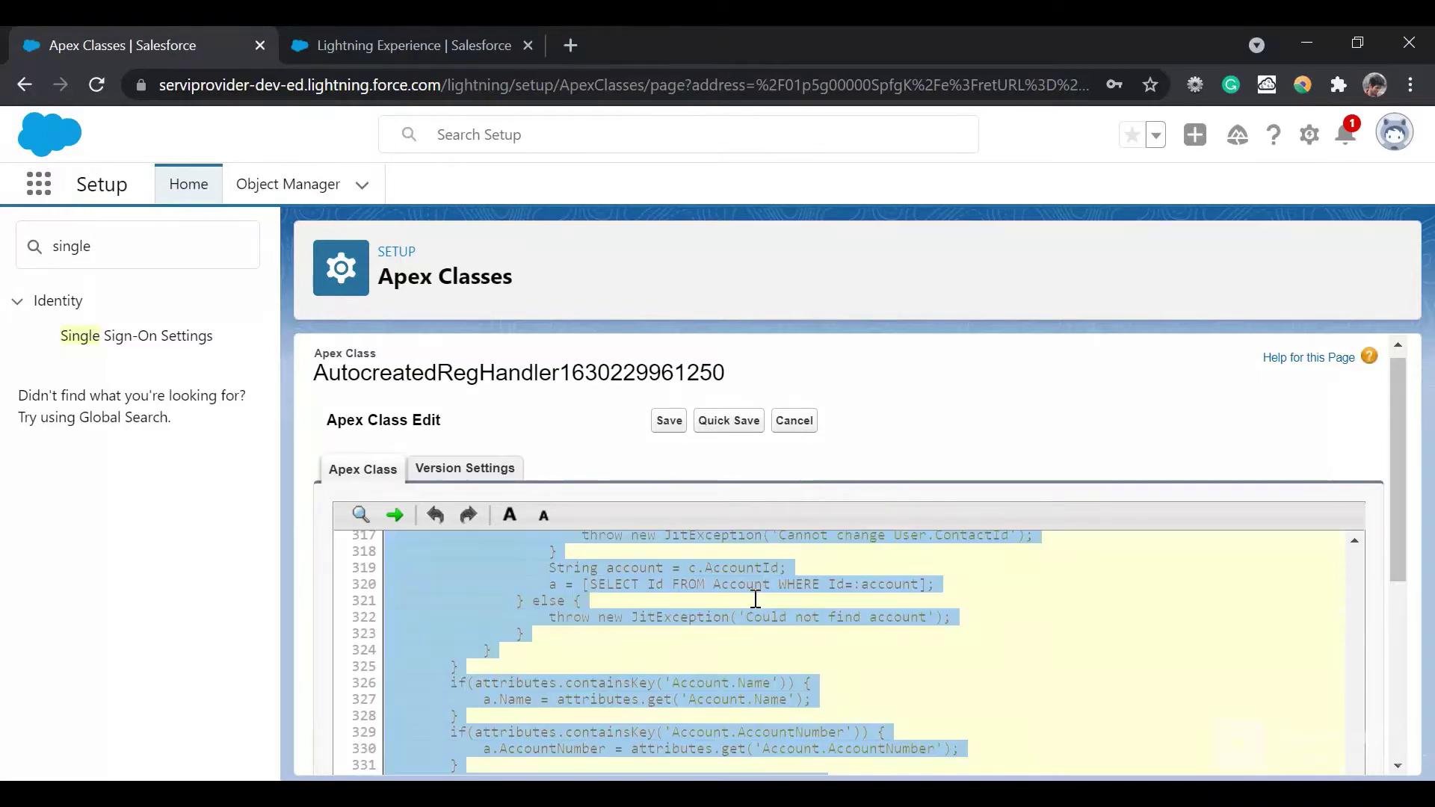
key(ctrl+v)
scroll(756, 600, up, 20)
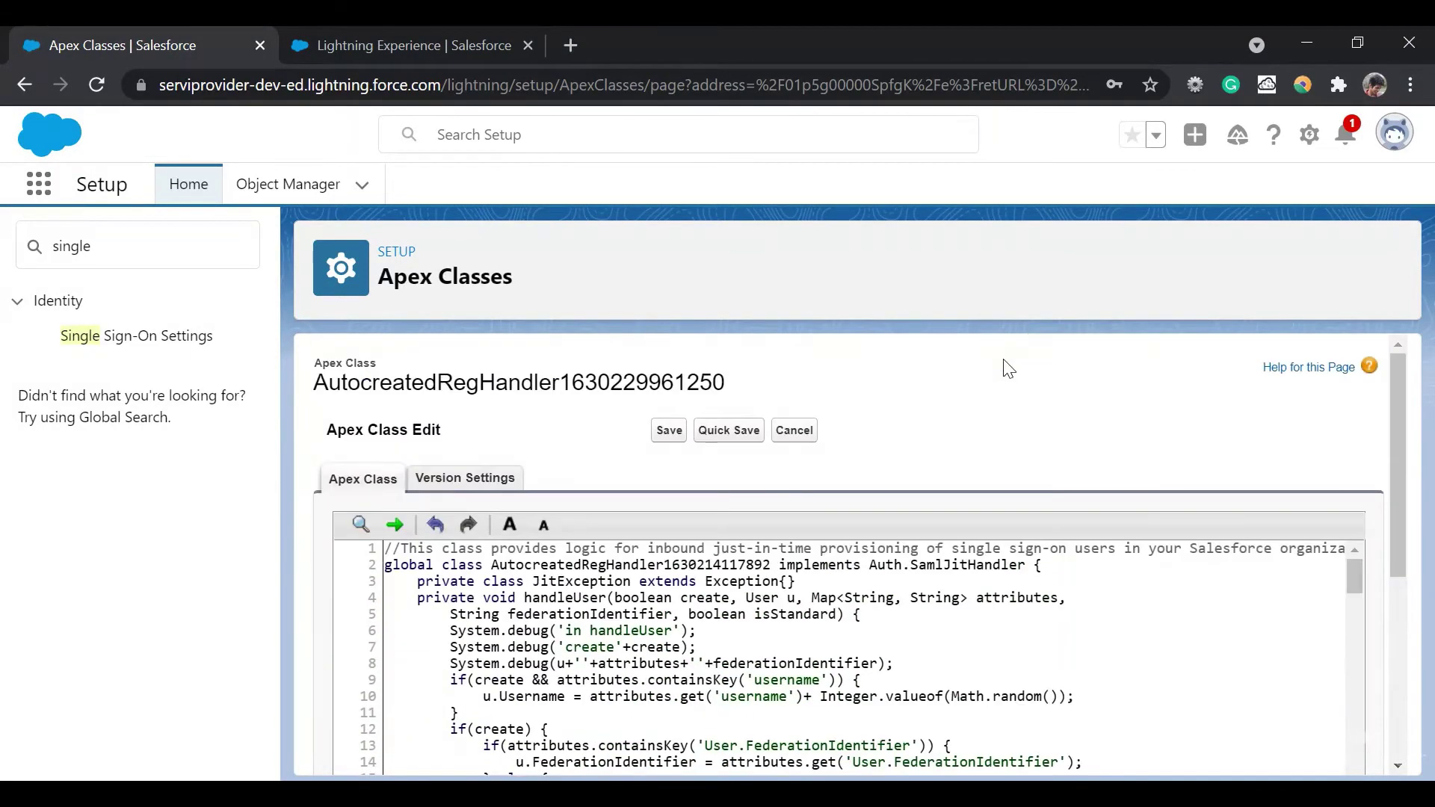
drag(731, 387, 318, 363)
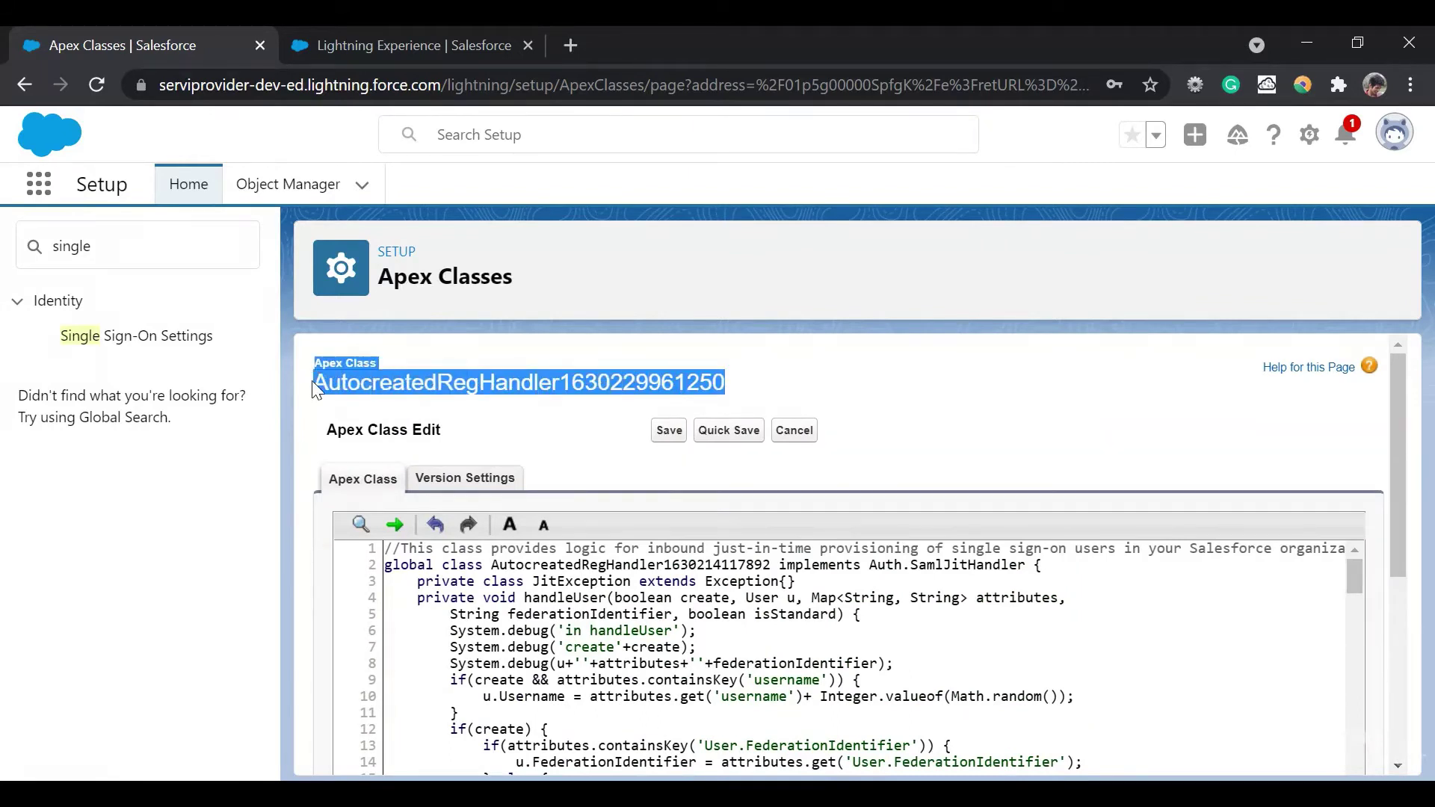
click(385, 382)
drag(732, 385, 313, 385)
key(ctrl+c)
double_click(623, 566)
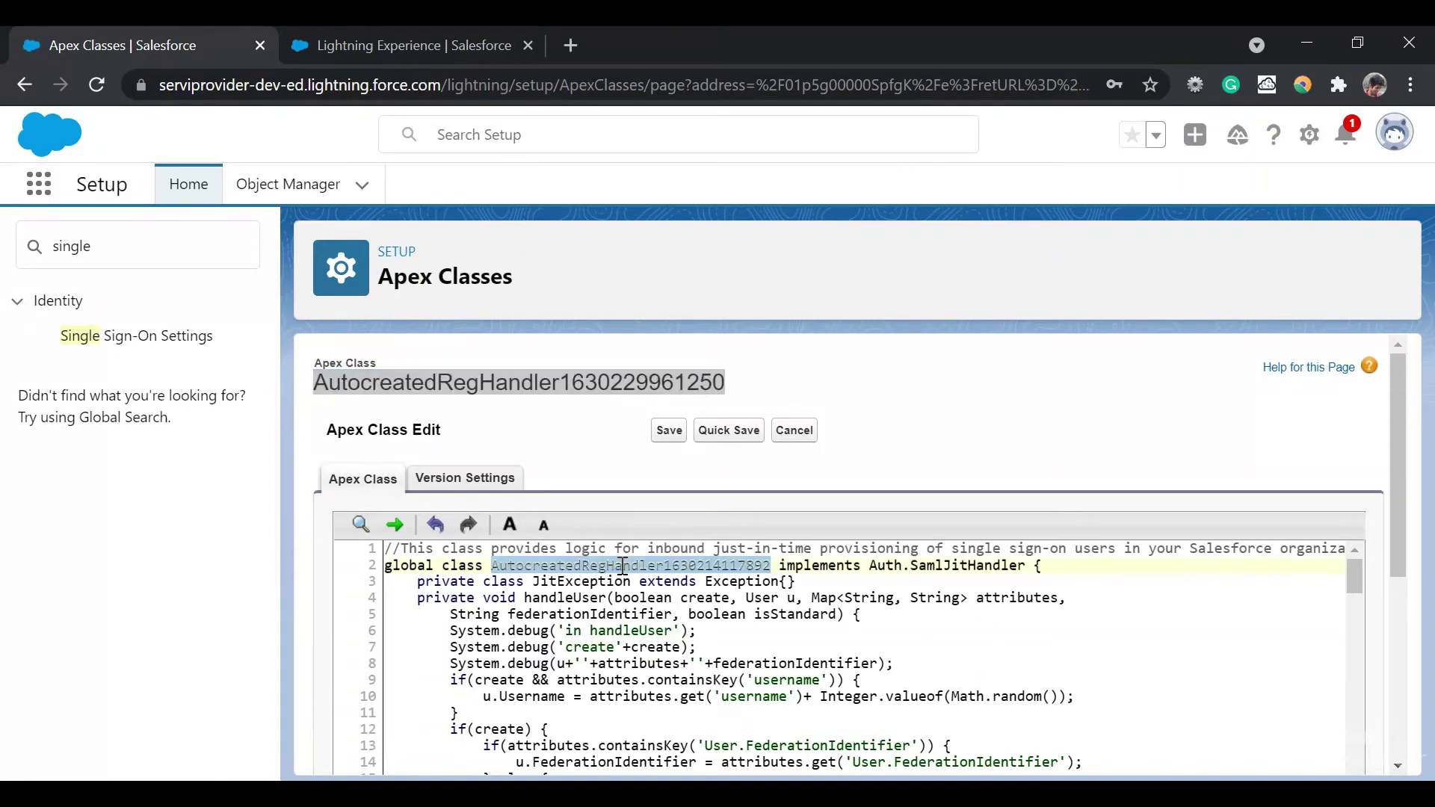
key(ctrl+v)
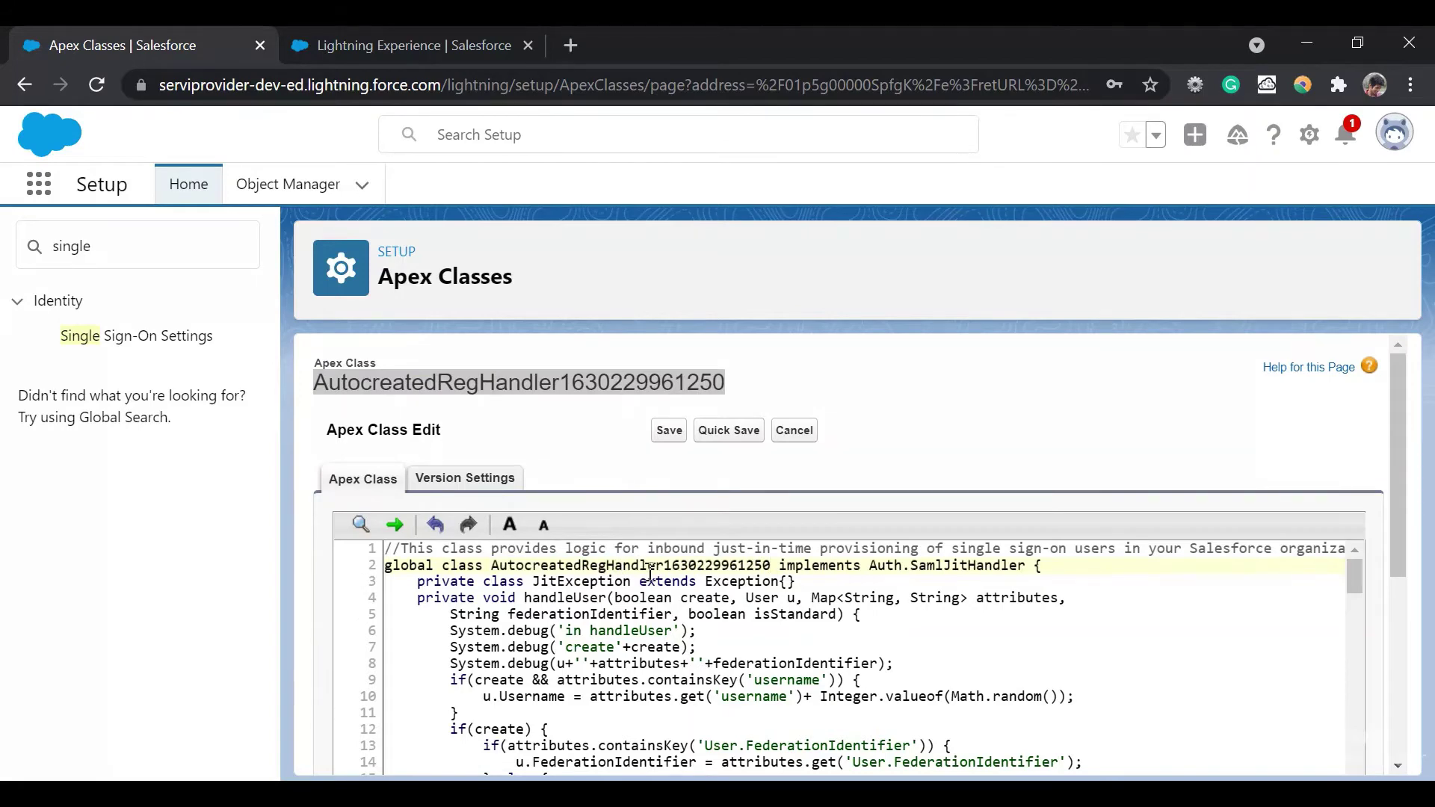
scroll(804, 385, down, 1)
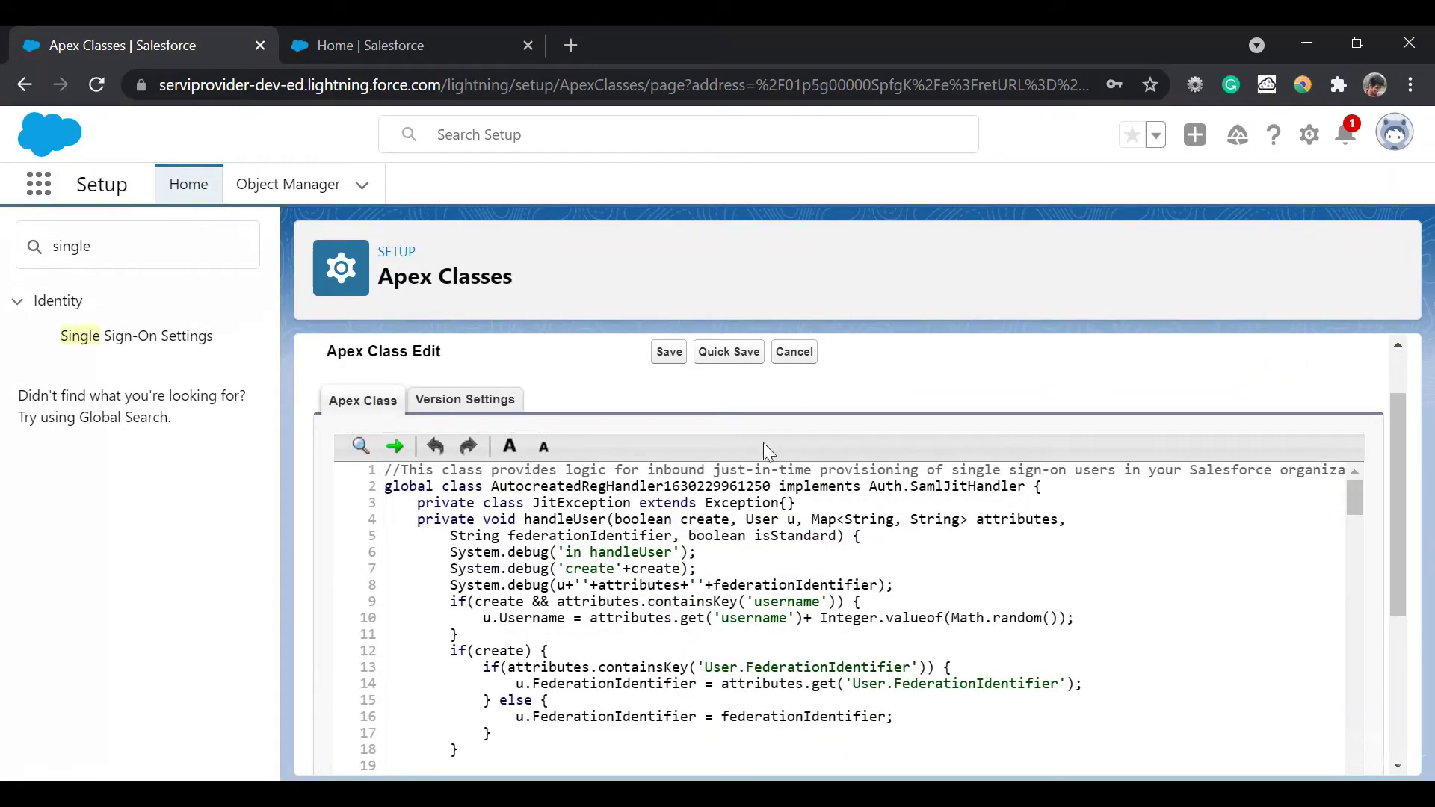
click(660, 486)
double_click(660, 486)
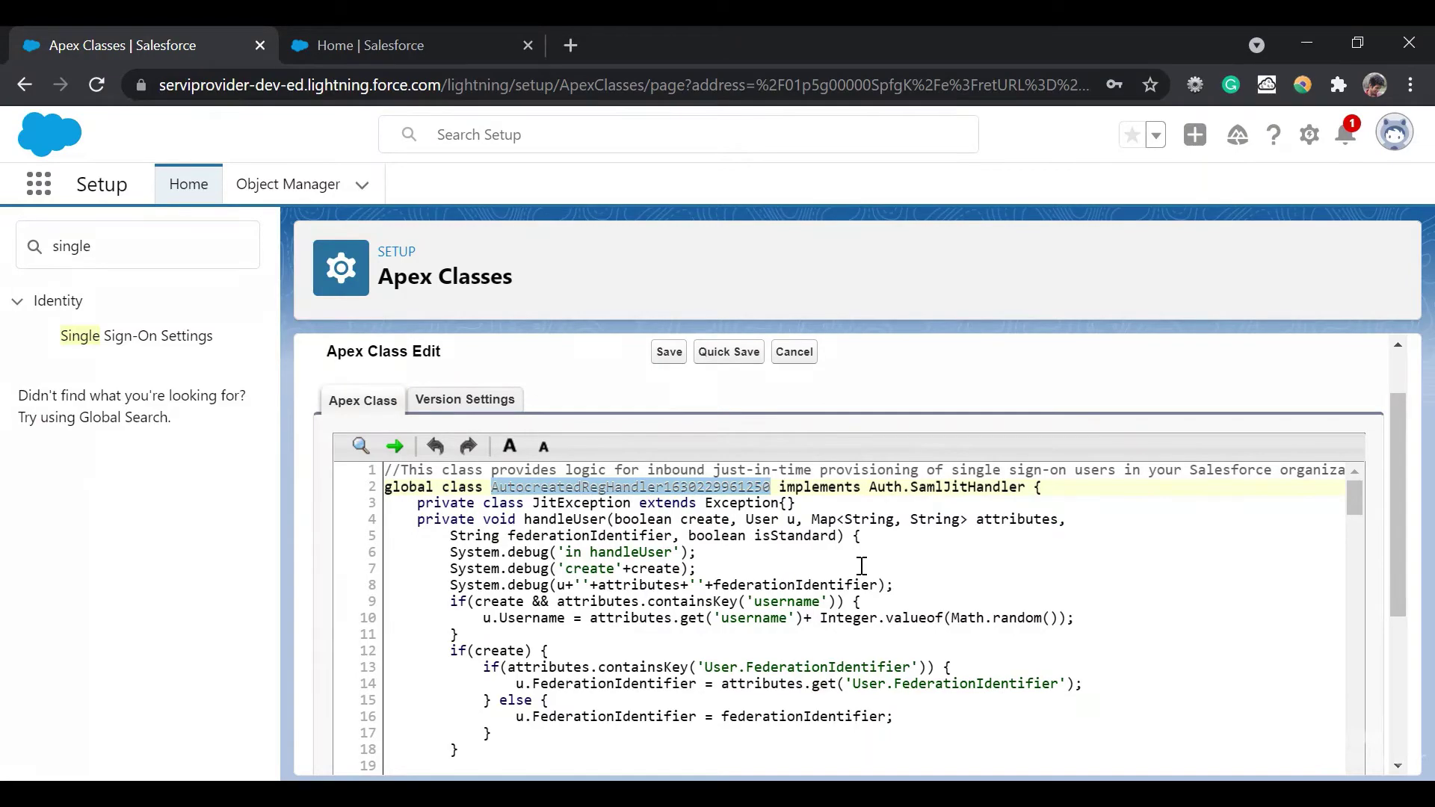
scroll(862, 566, down, 20)
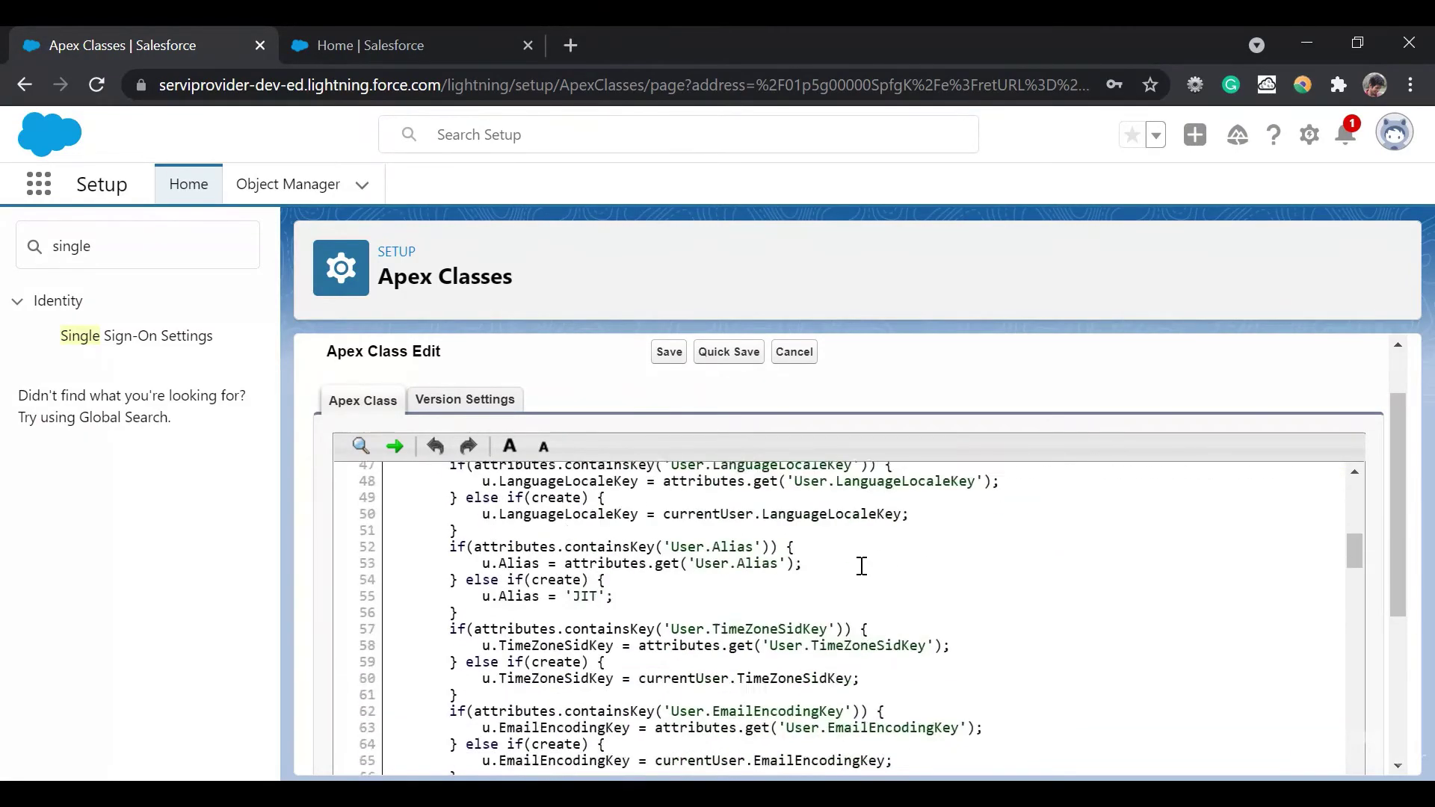
scroll(862, 566, down, 20)
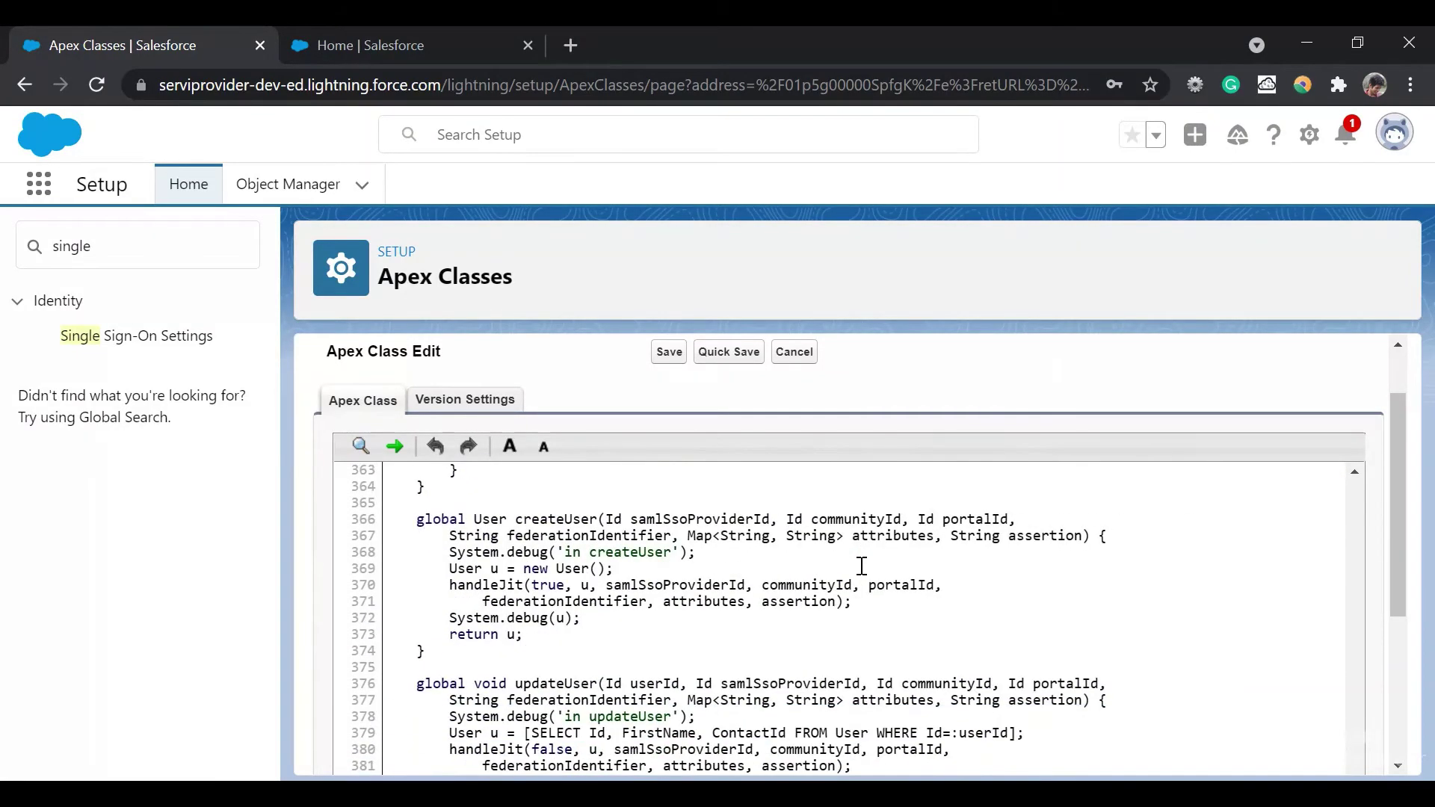
scroll(1045, 359, down, 2)
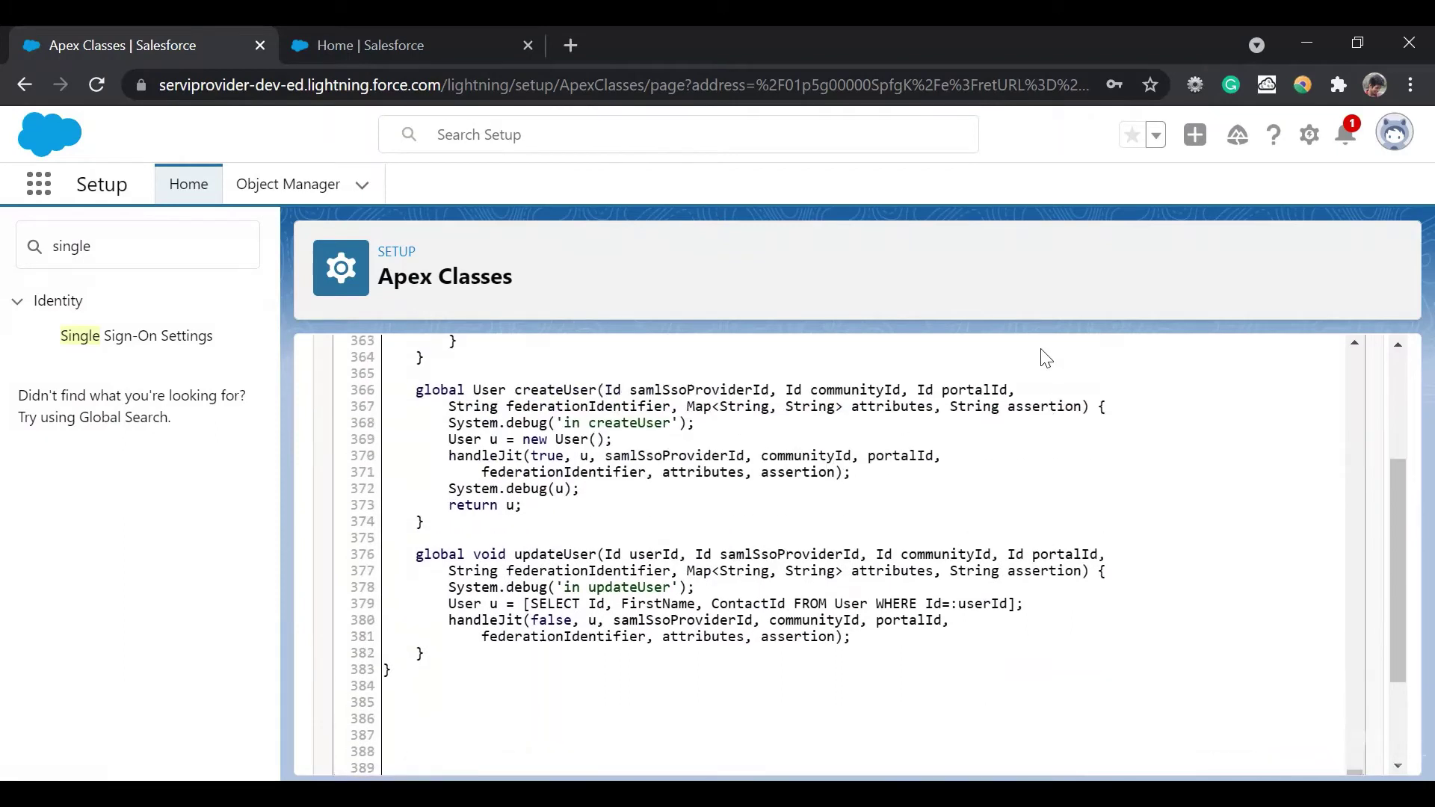
scroll(942, 449, up, 1)
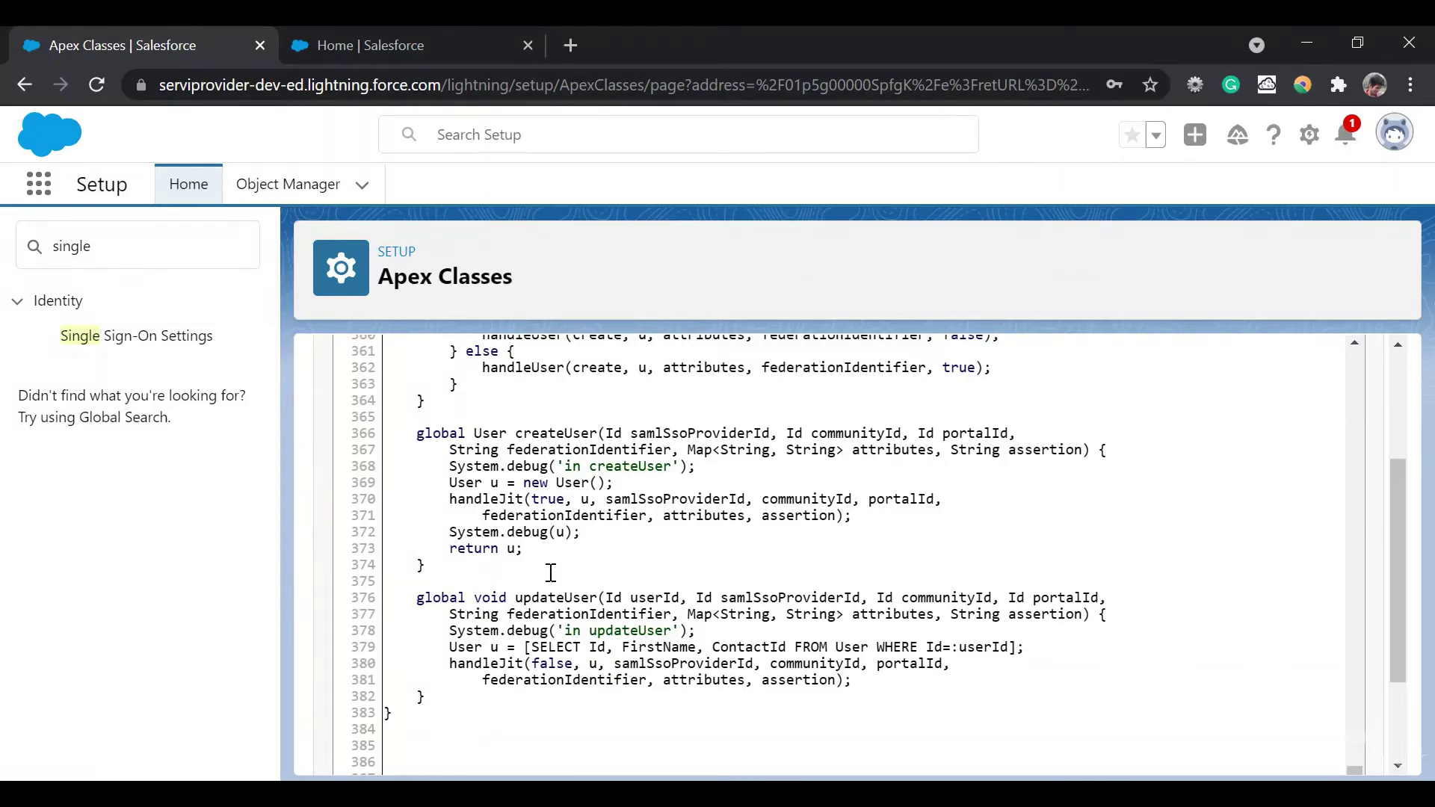
scroll(551, 573, up, 6)
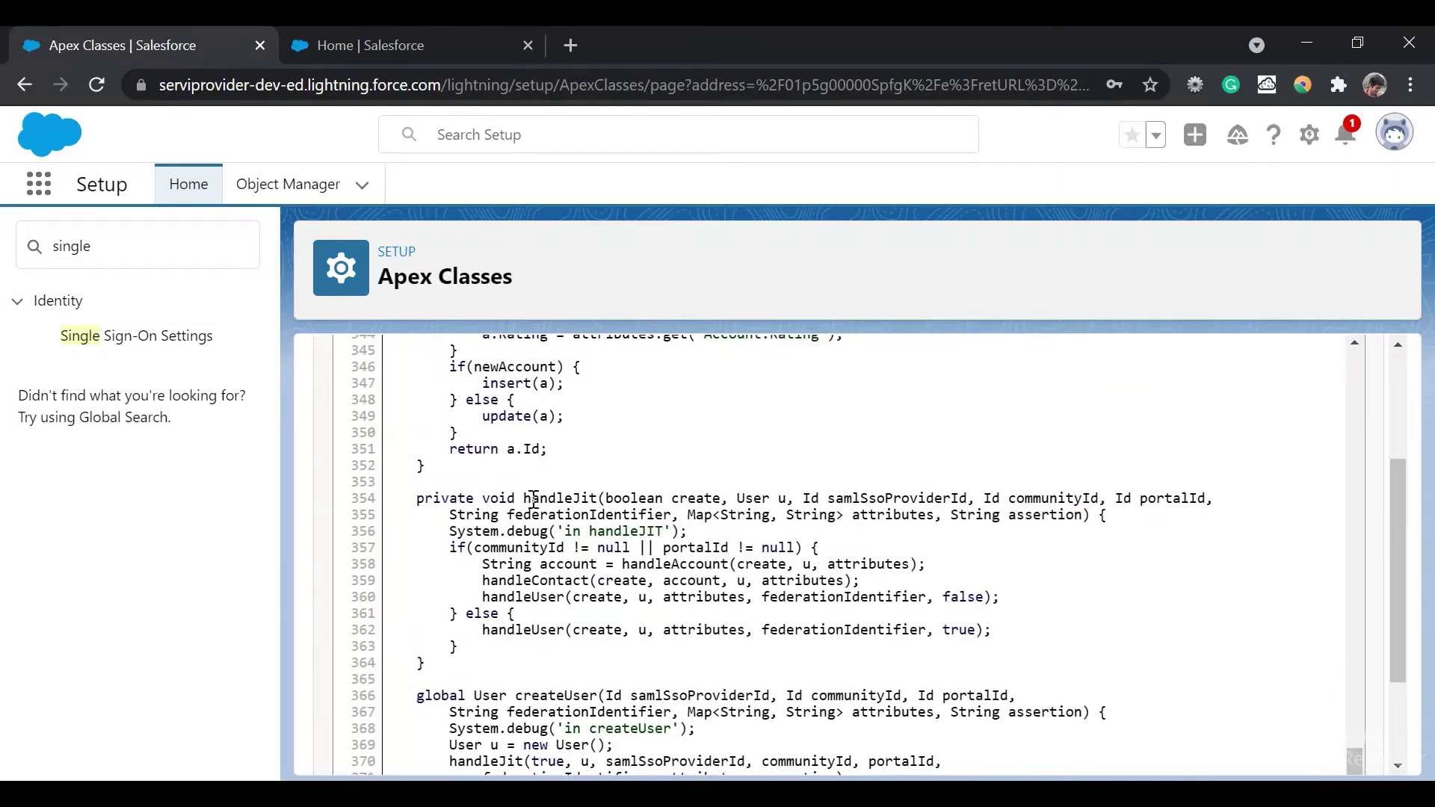
scroll(563, 500, up, 20)
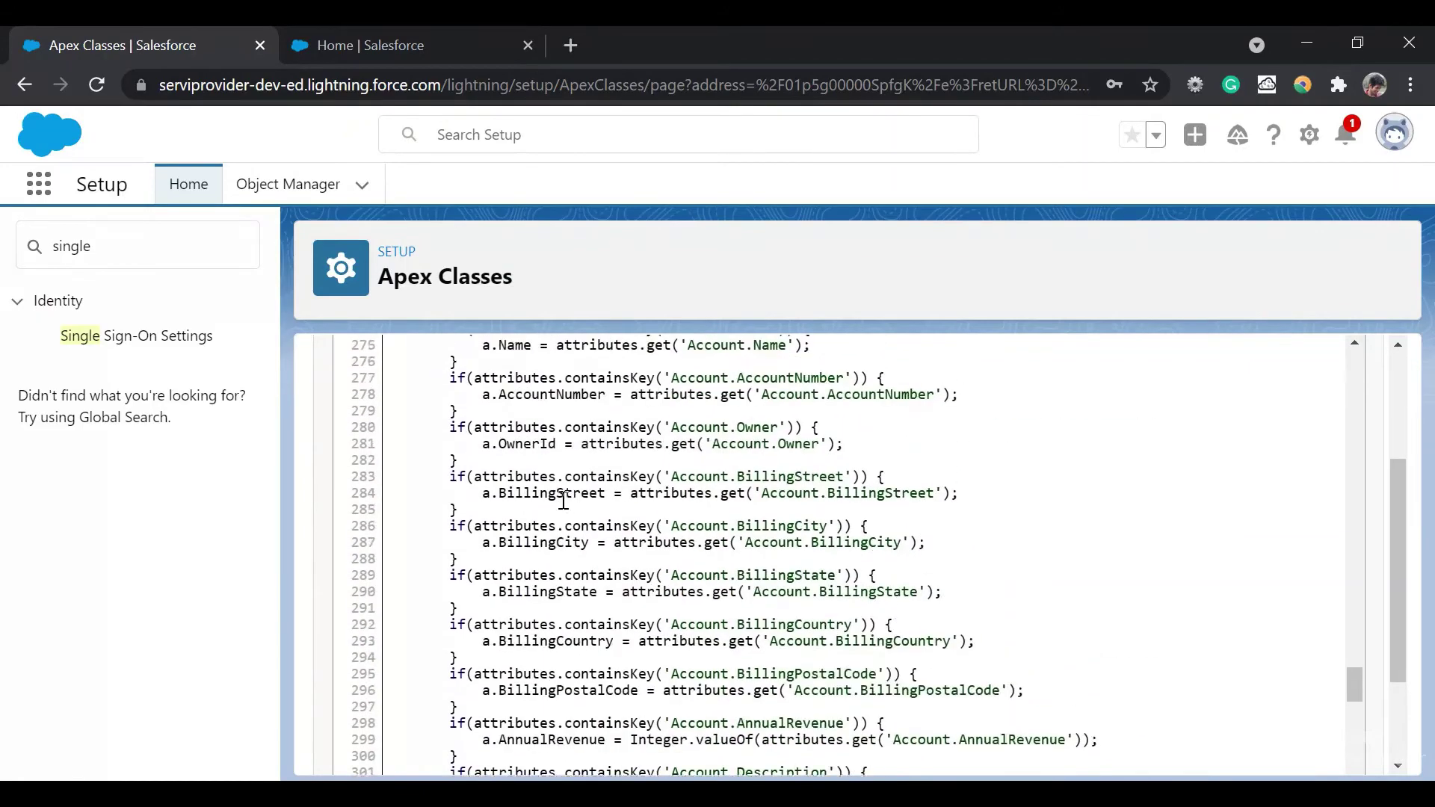
scroll(563, 499, up, 6)
scroll(565, 508, down, 4)
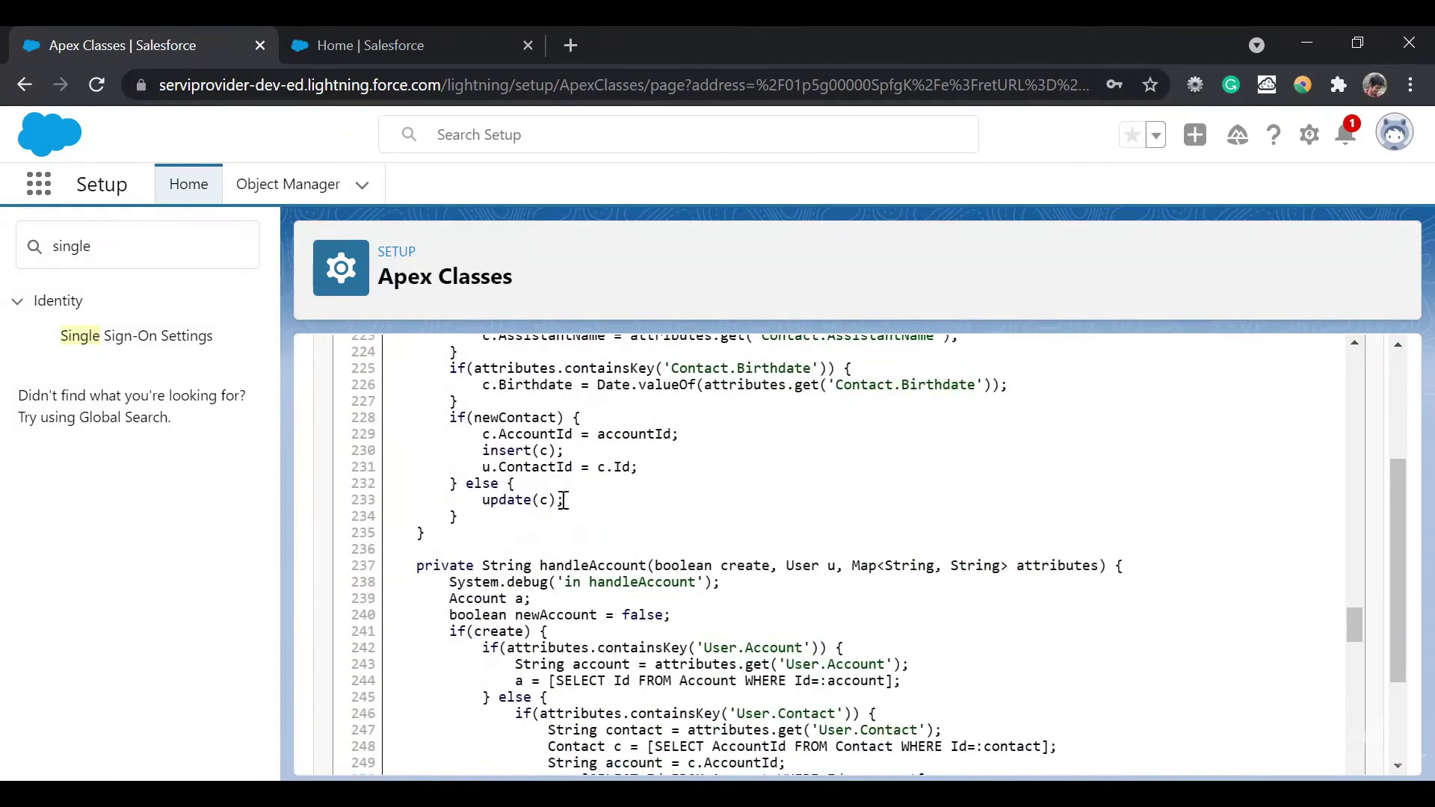
scroll(570, 531, up, 8)
scroll(570, 534, up, 20)
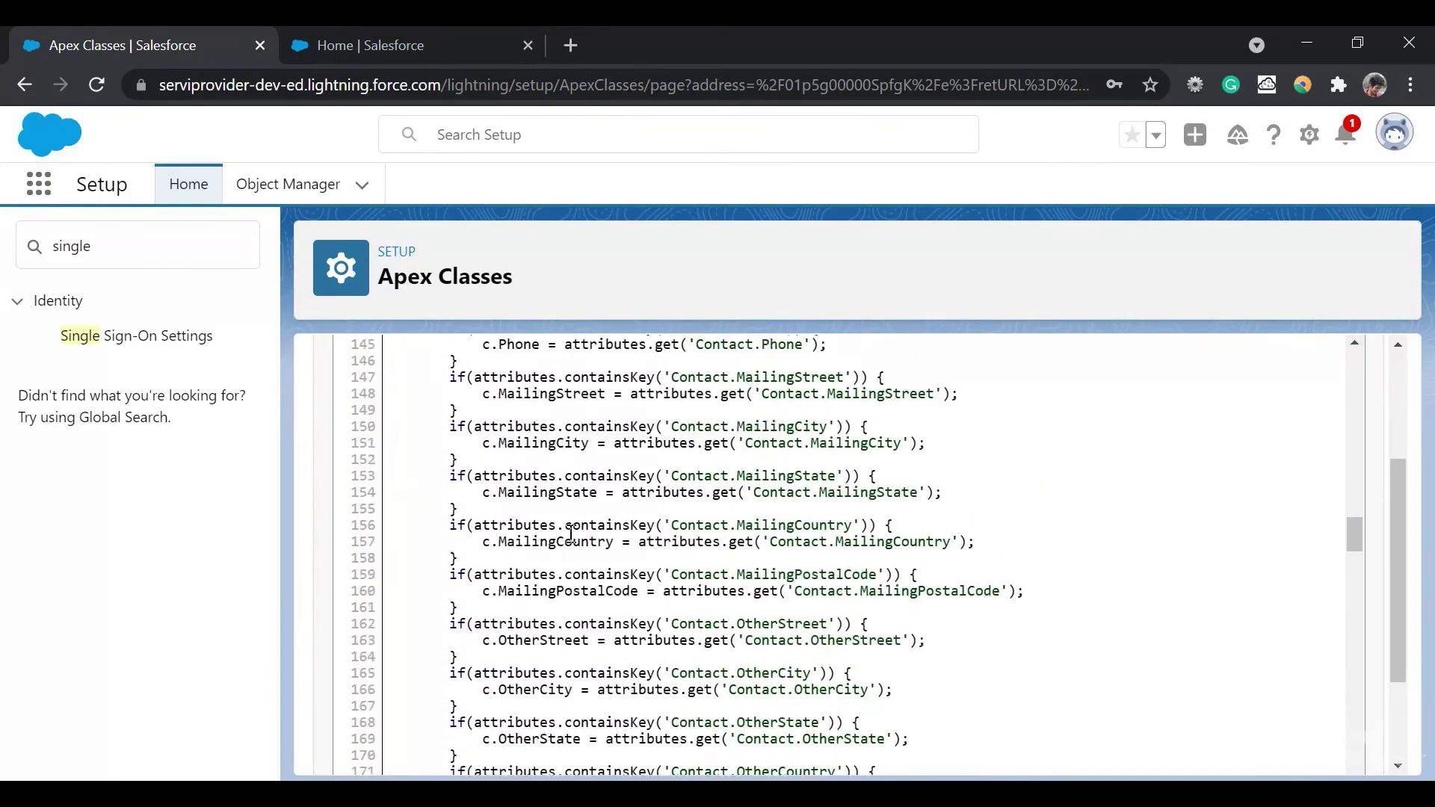
scroll(570, 534, up, 19)
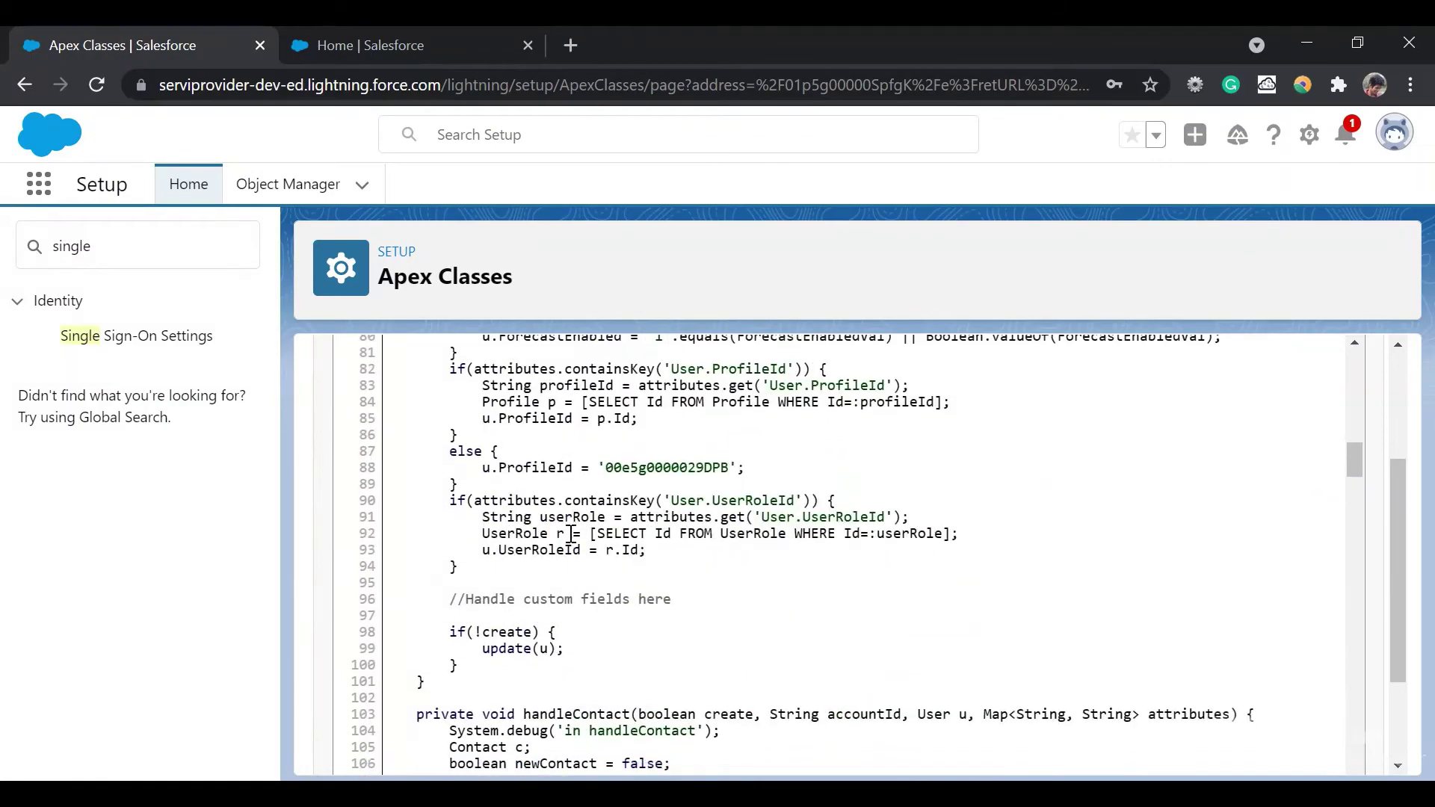
scroll(570, 534, up, 13)
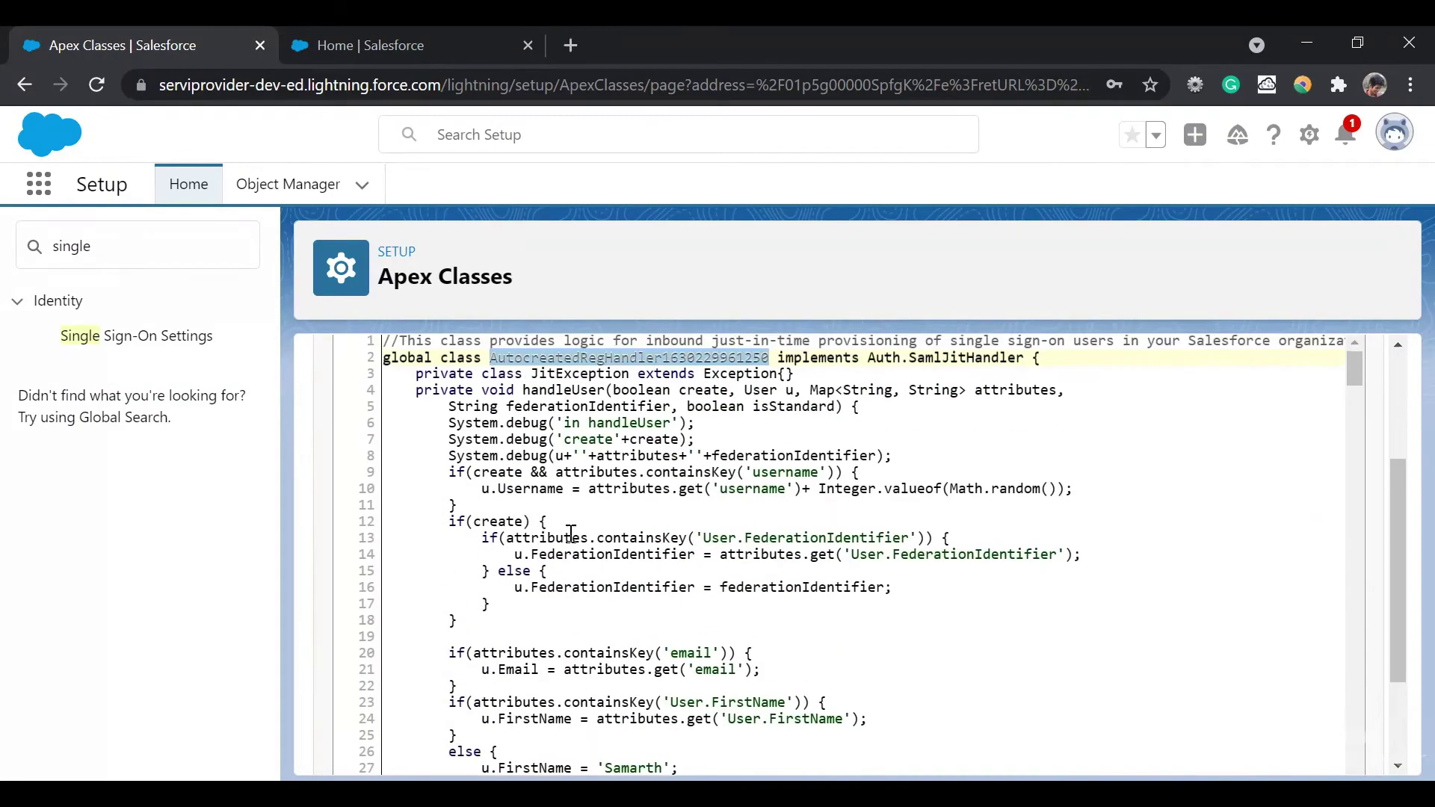
scroll(568, 402, down, 20)
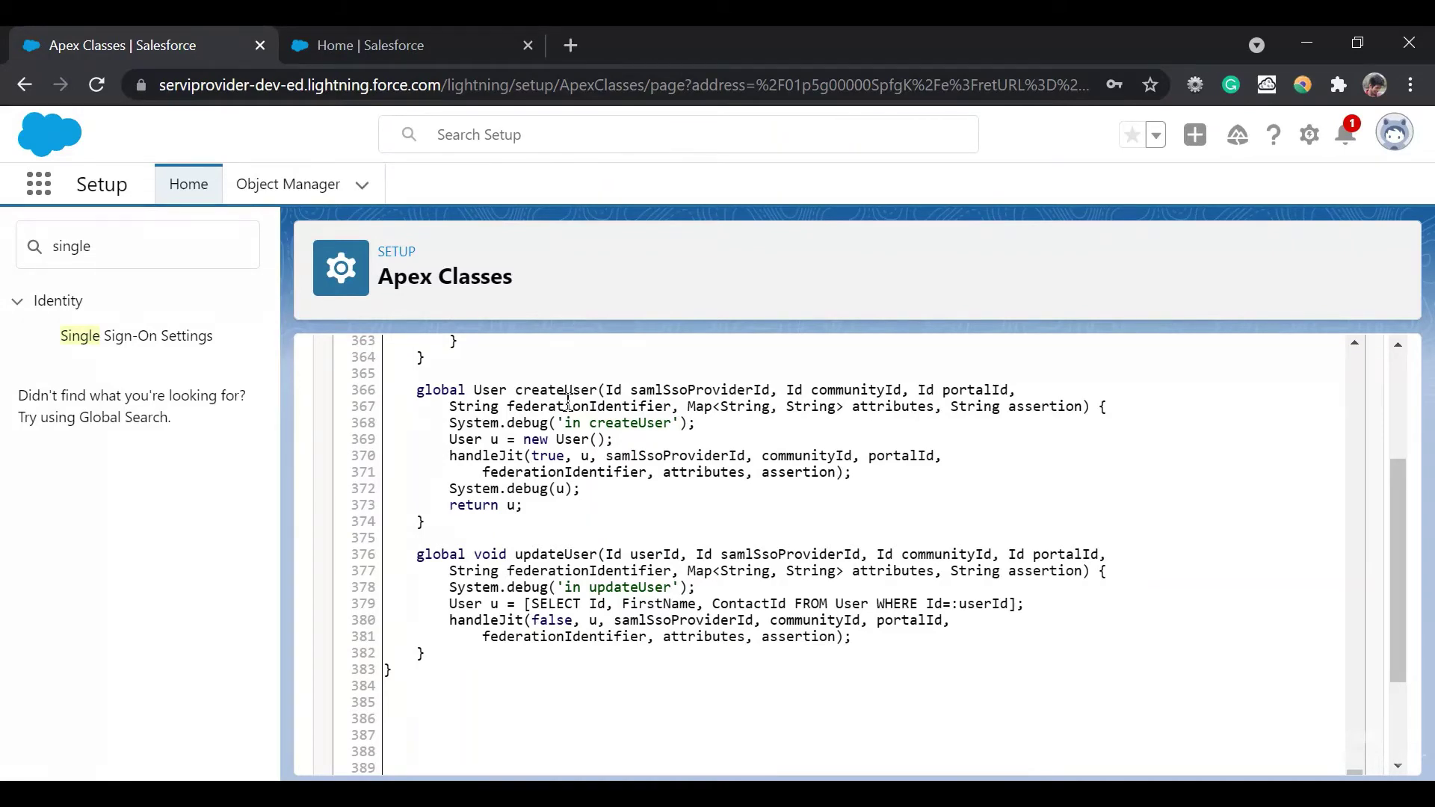
scroll(568, 402, up, 1)
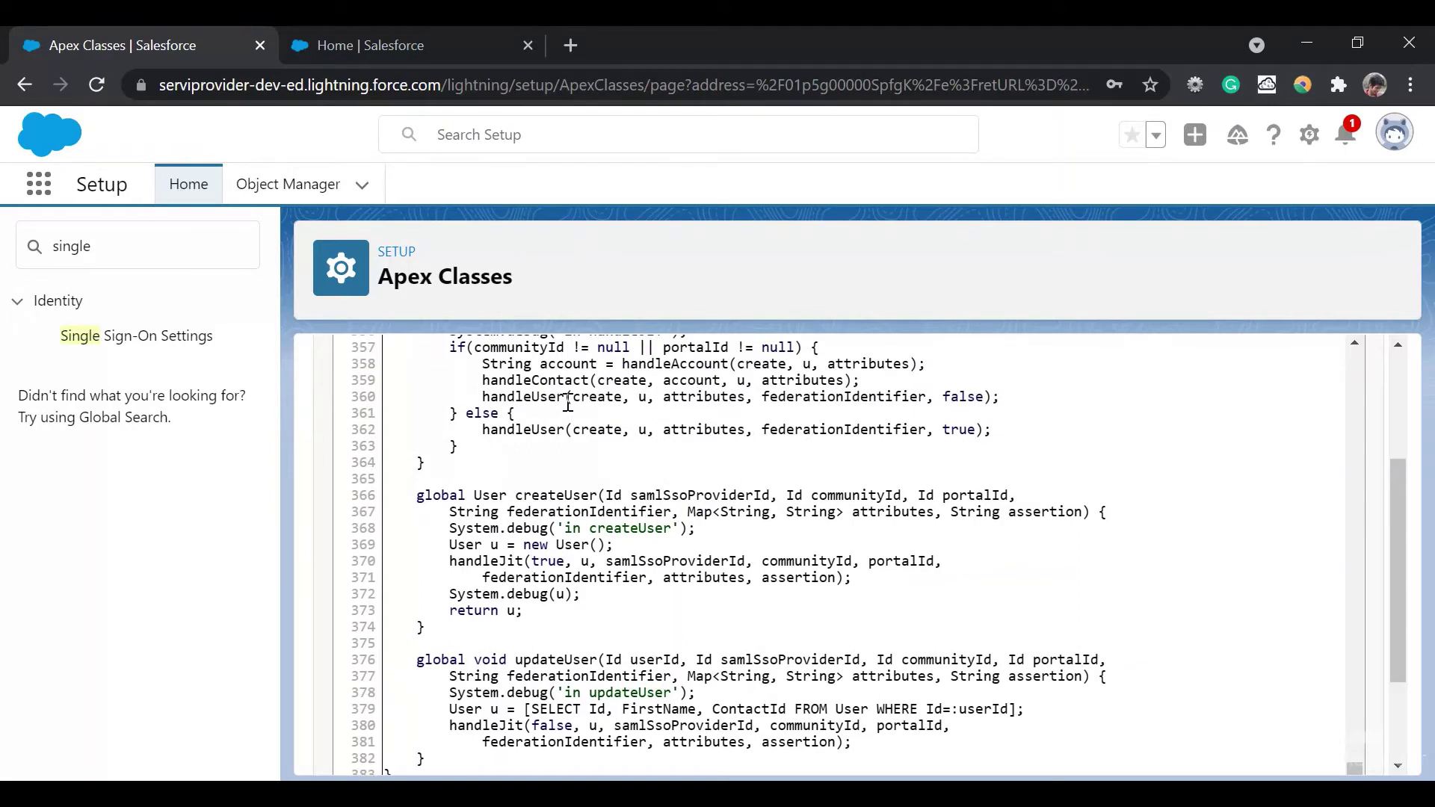
double_click(553, 497)
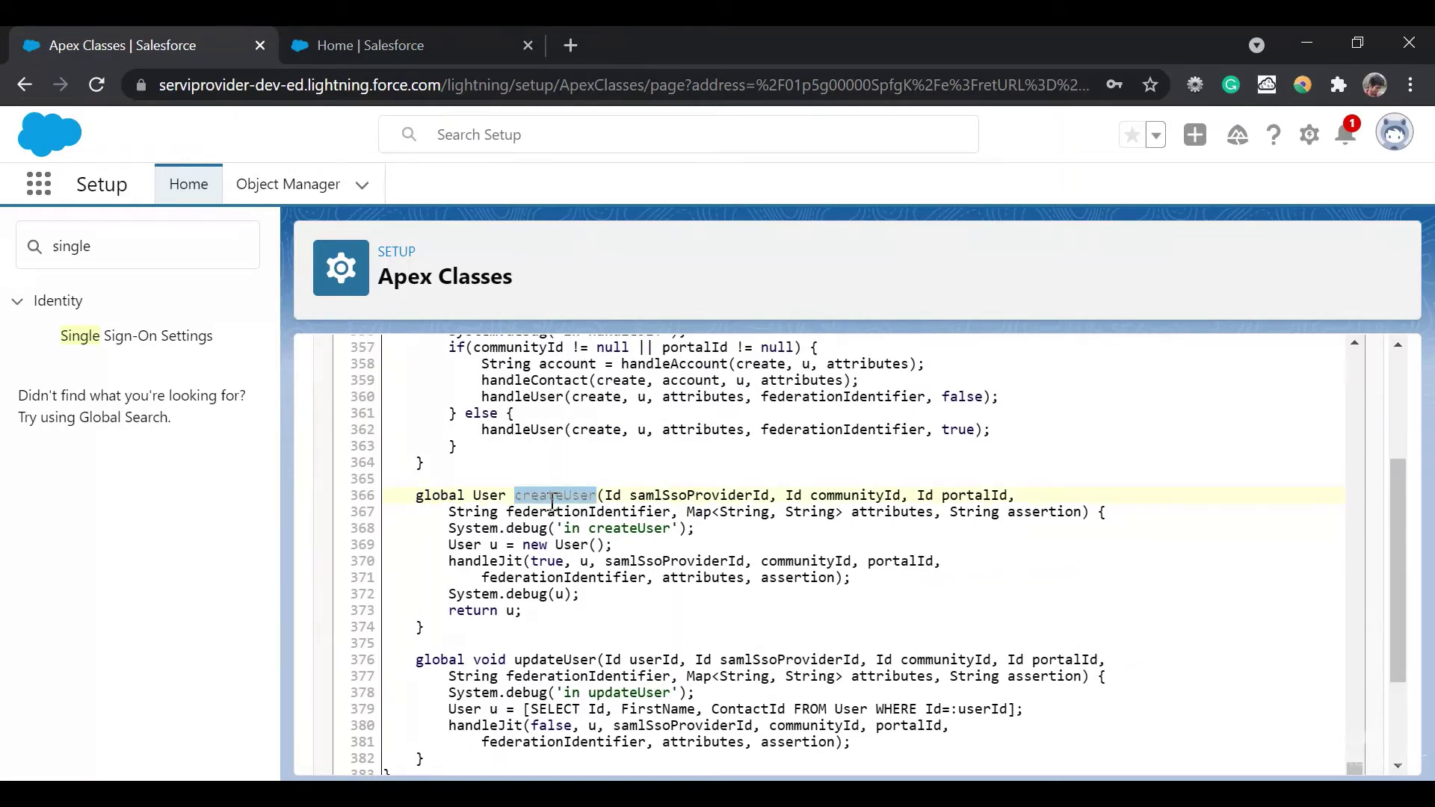
click(492, 563)
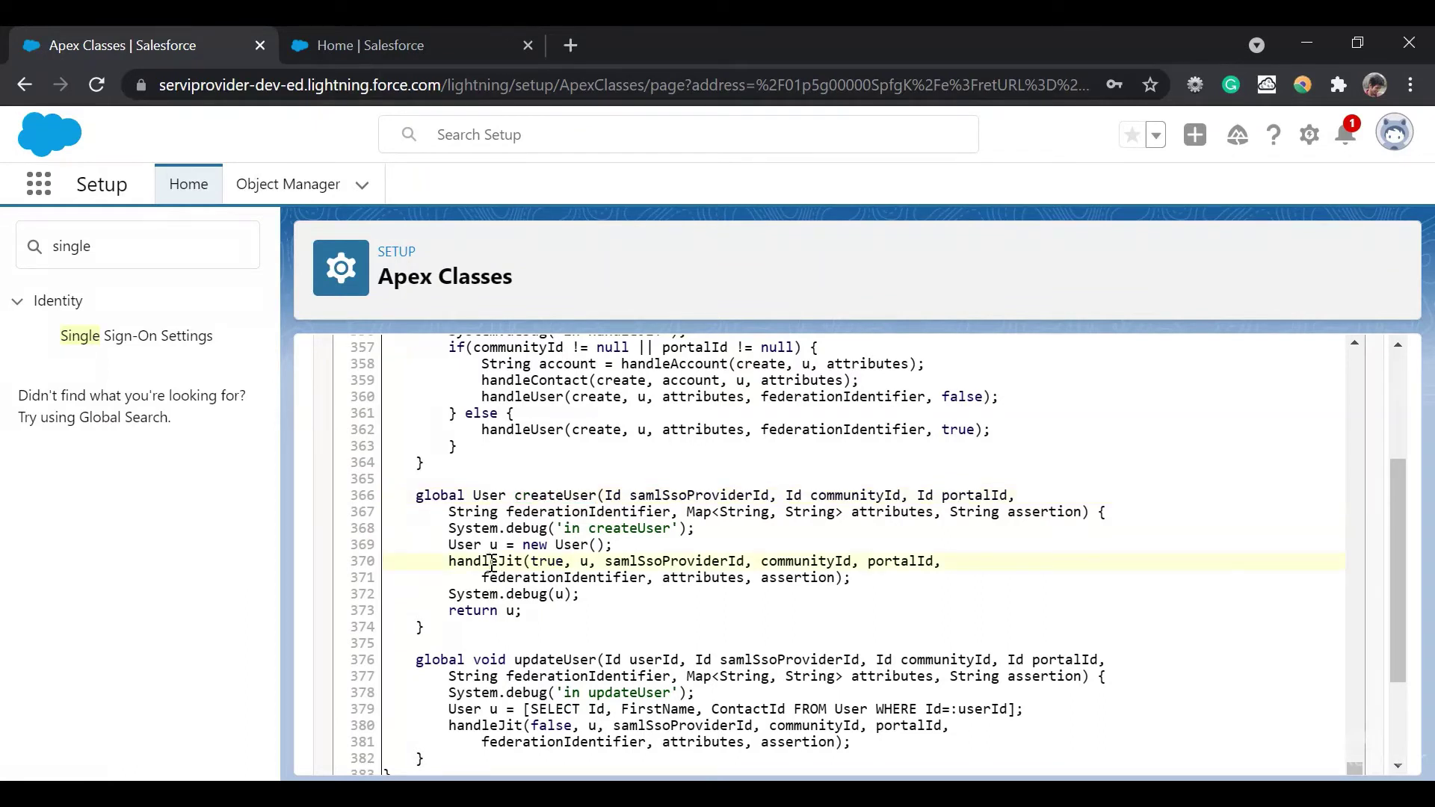
double_click(491, 563)
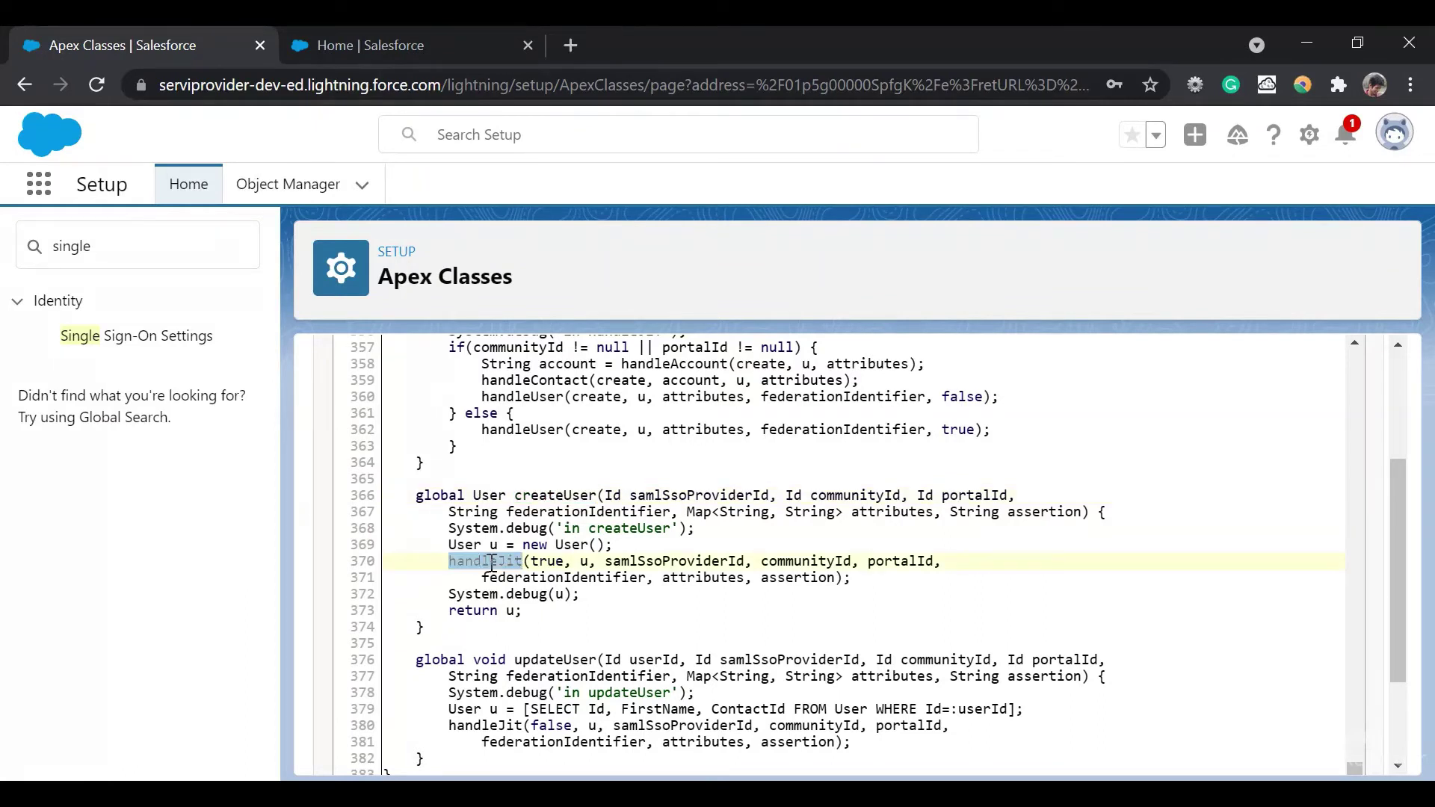
click(450, 546)
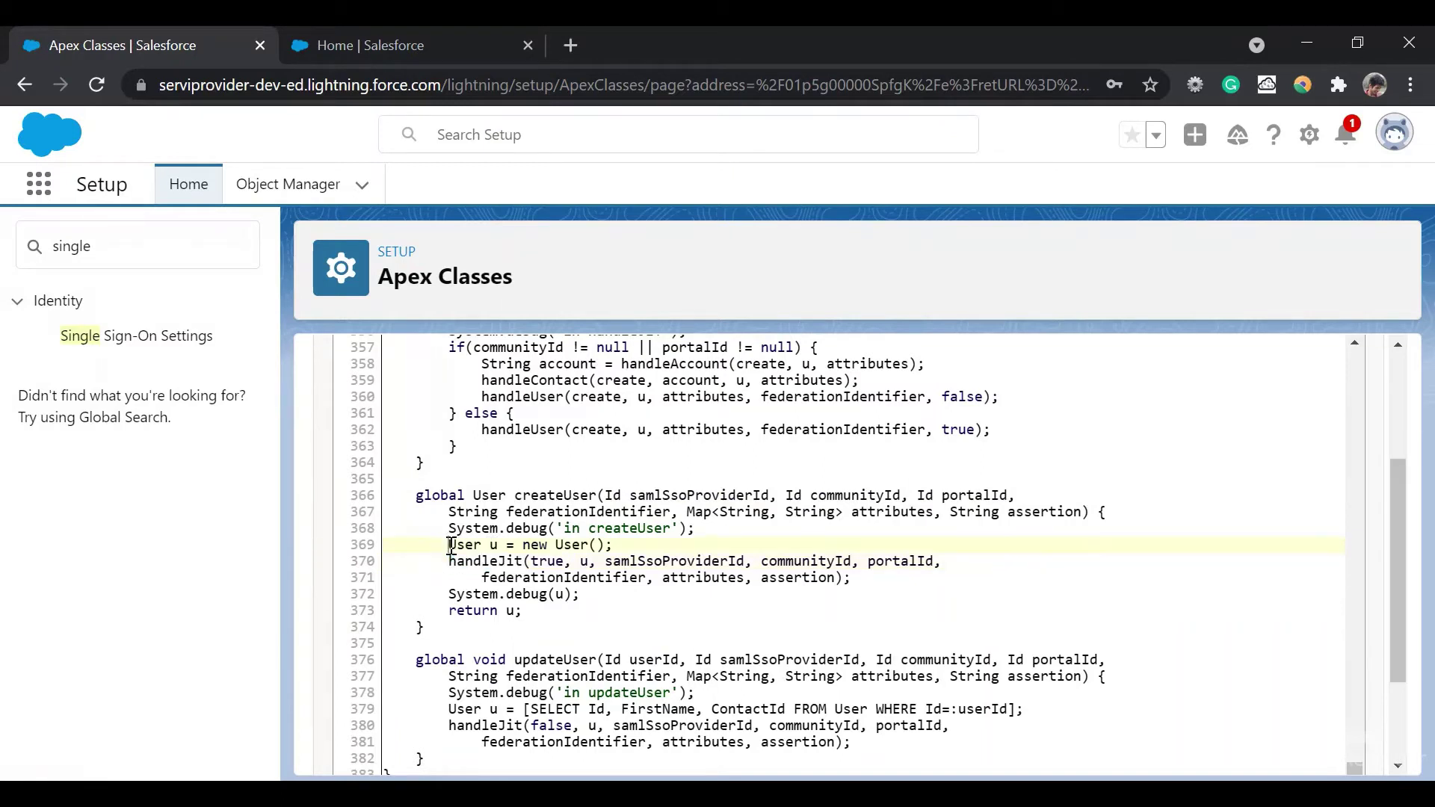
drag(451, 546, 604, 546)
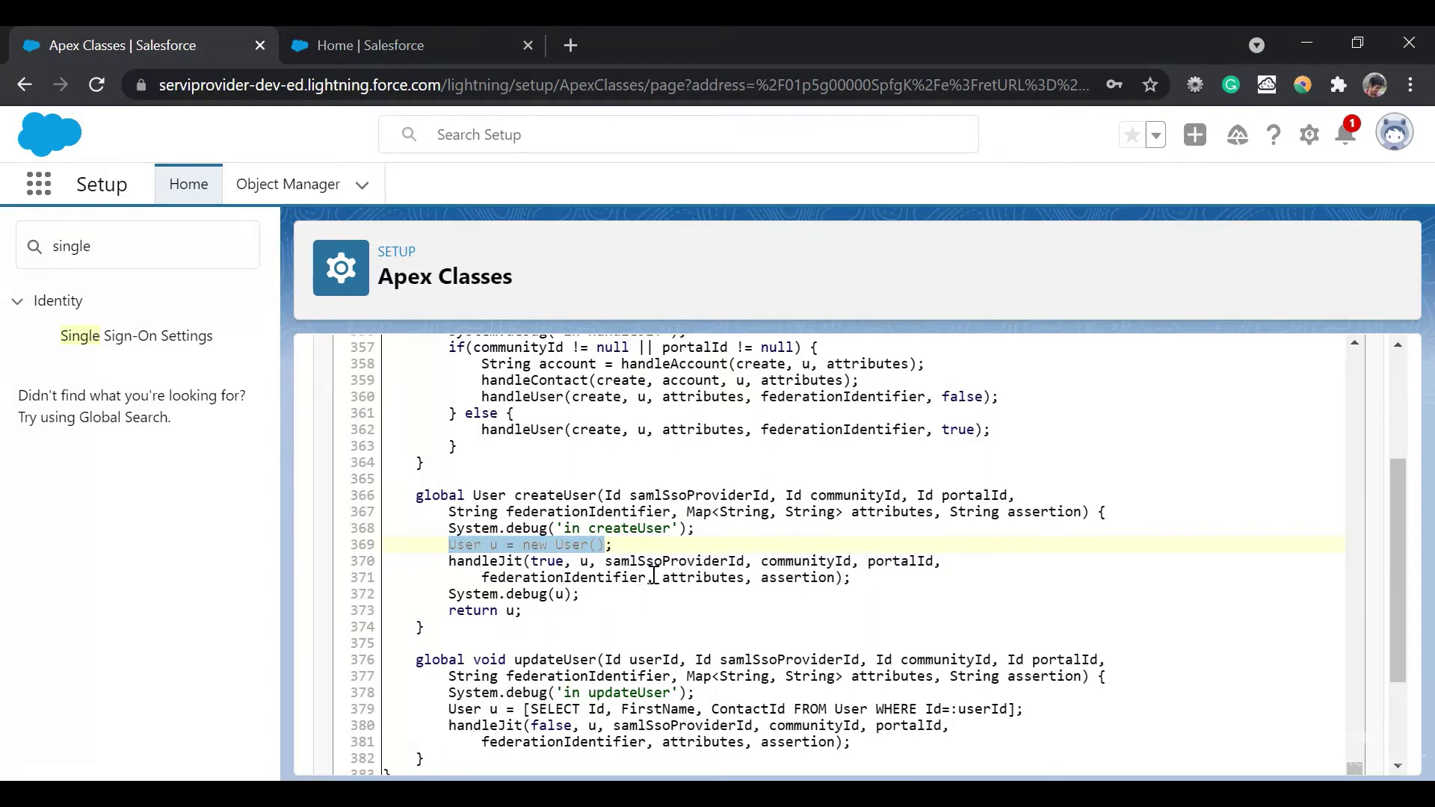
scroll(653, 576, up, 2)
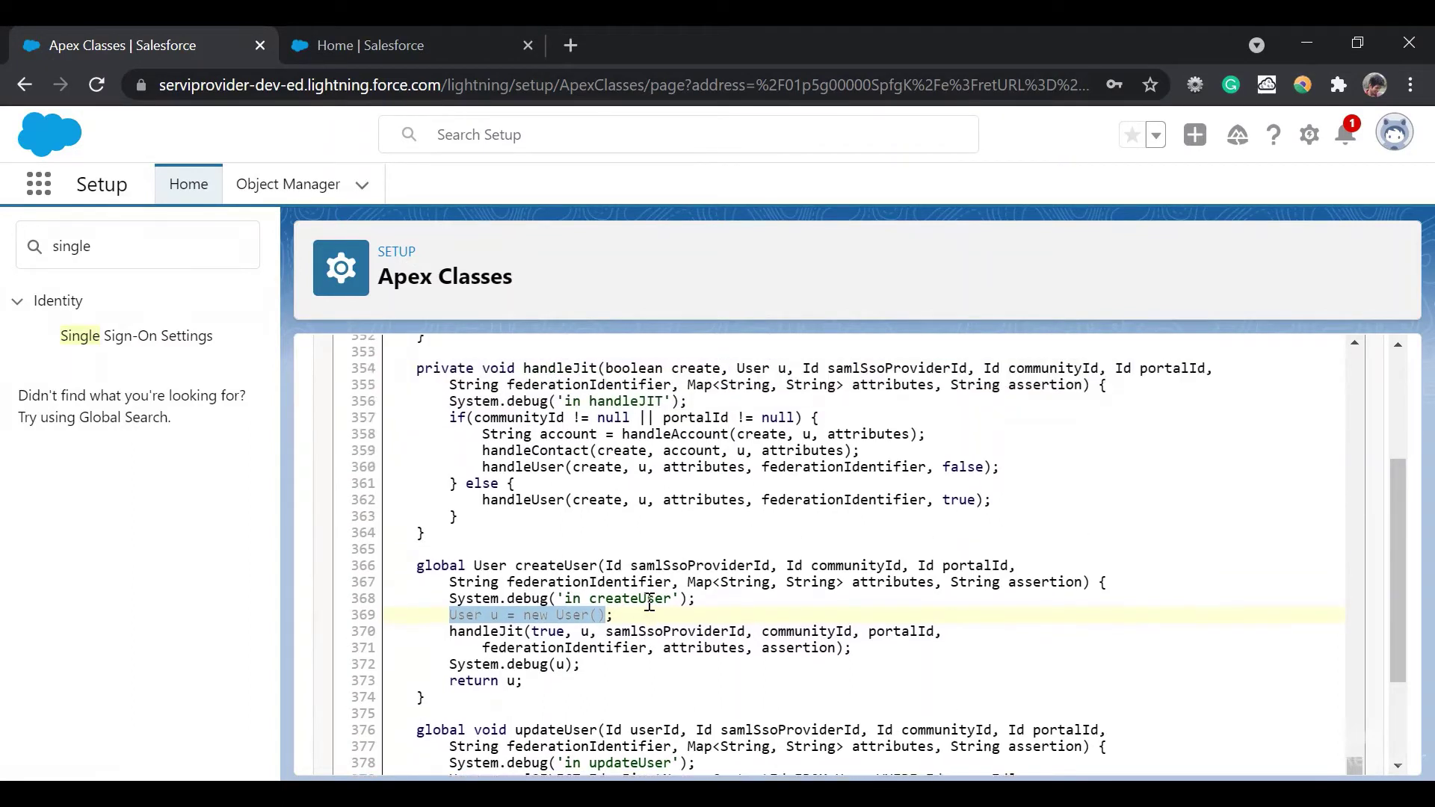
double_click(493, 633)
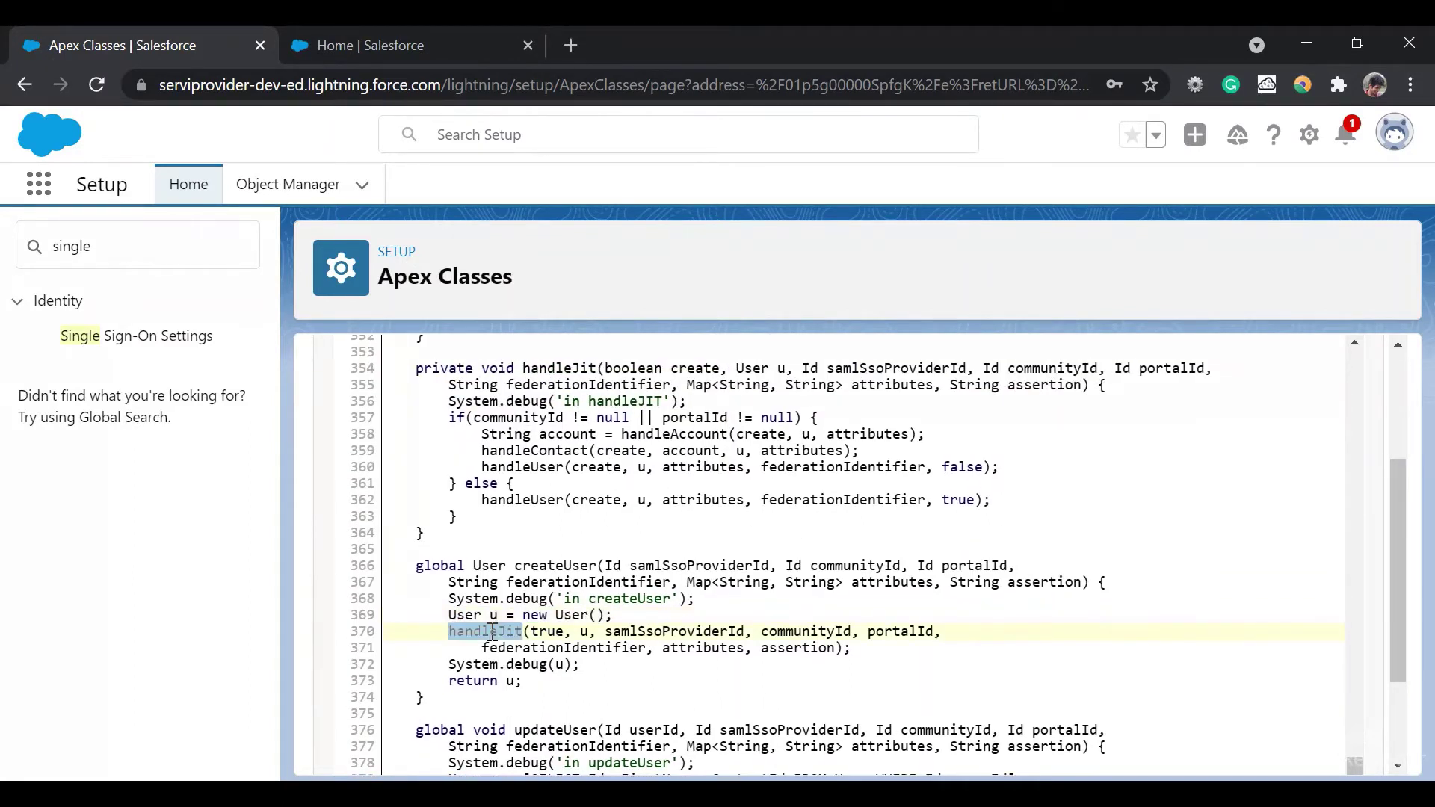
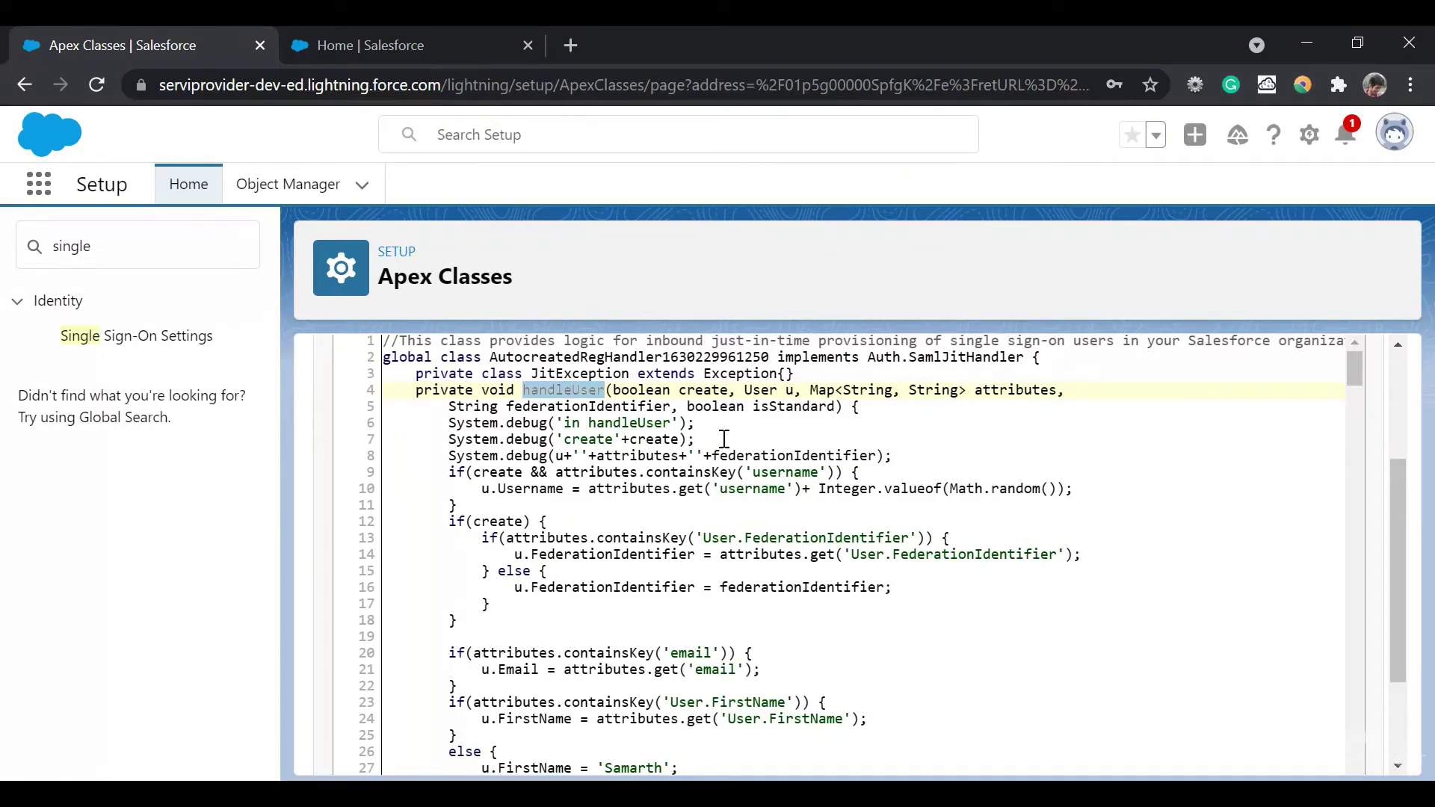
scroll(724, 439, down, 2)
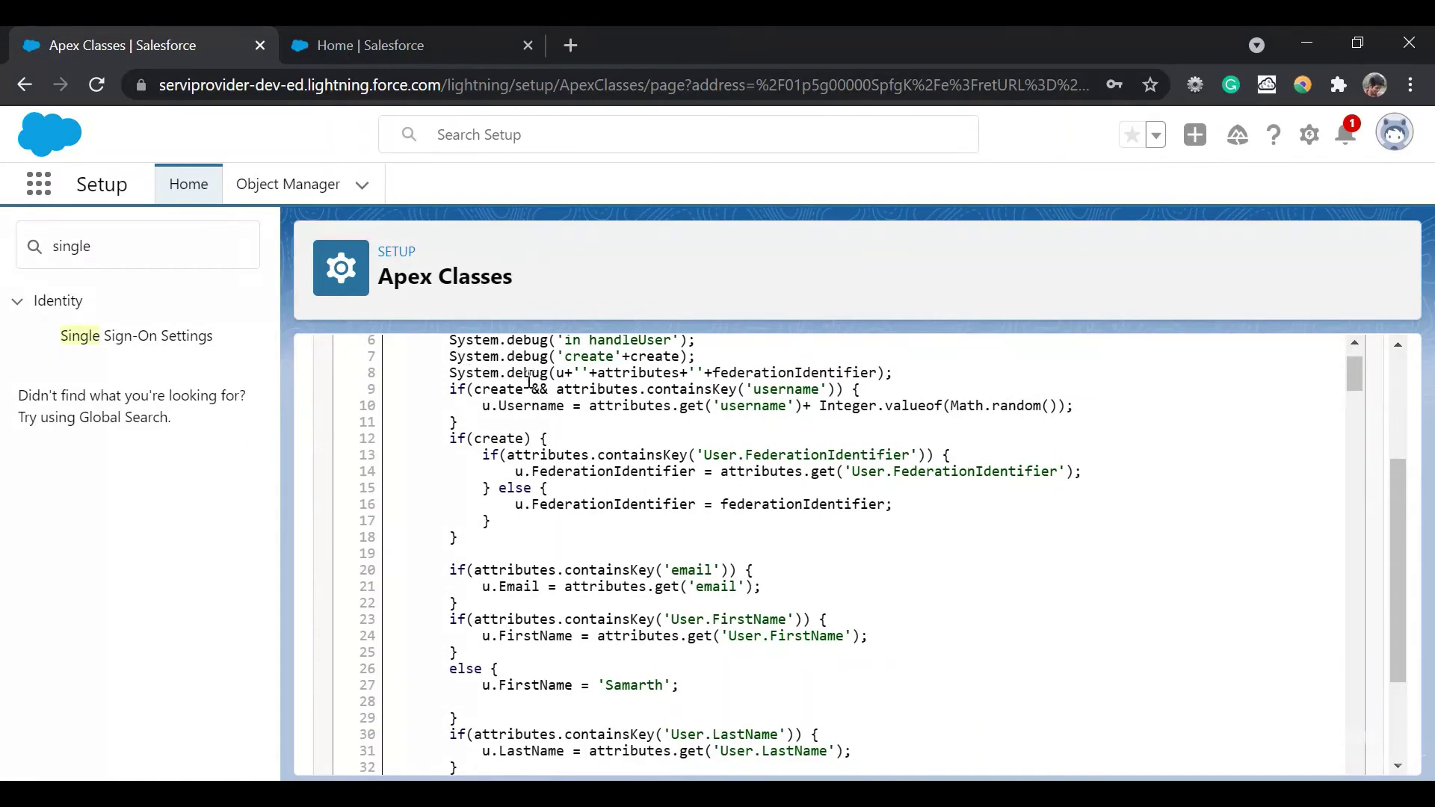
scroll(677, 393, up, 1)
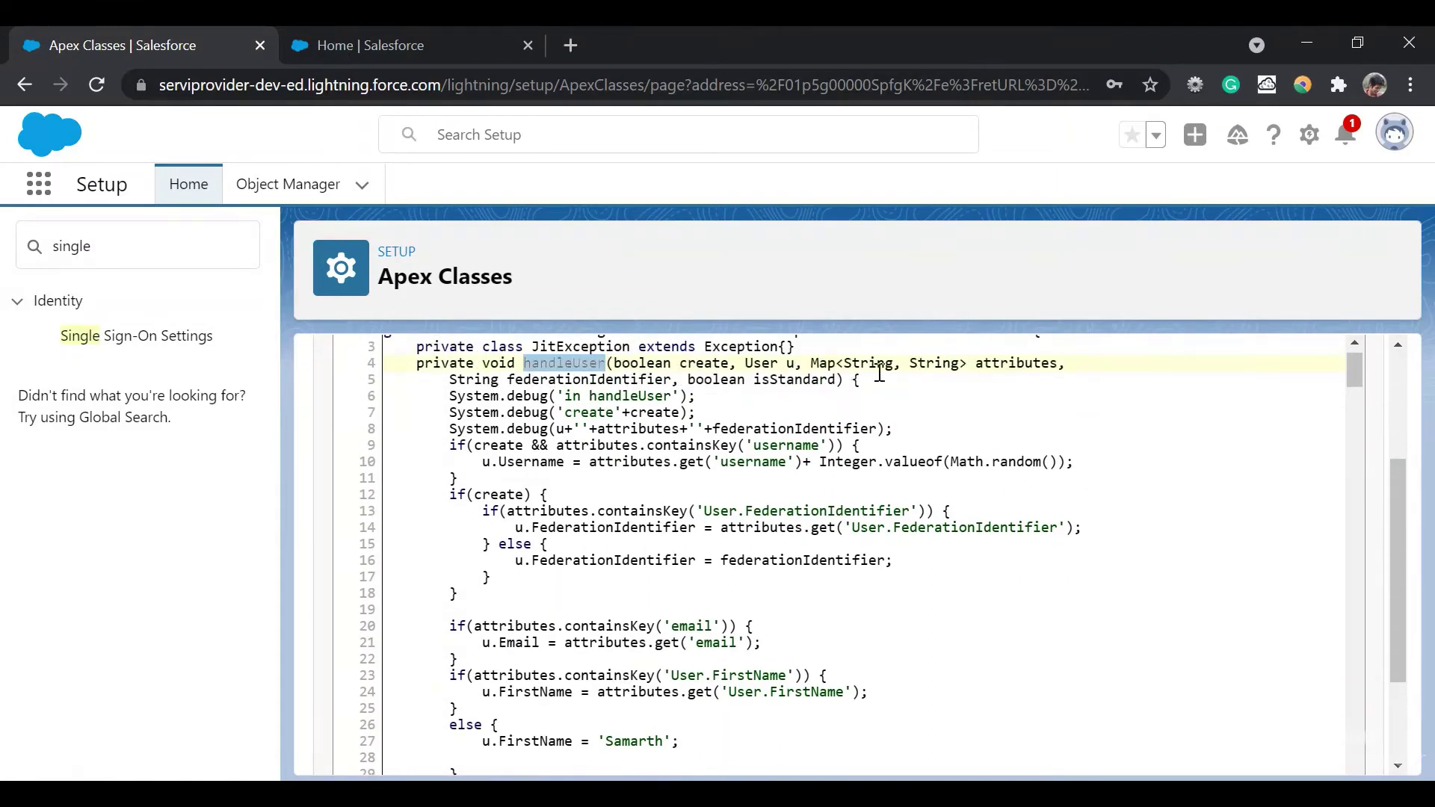
double_click(1014, 362)
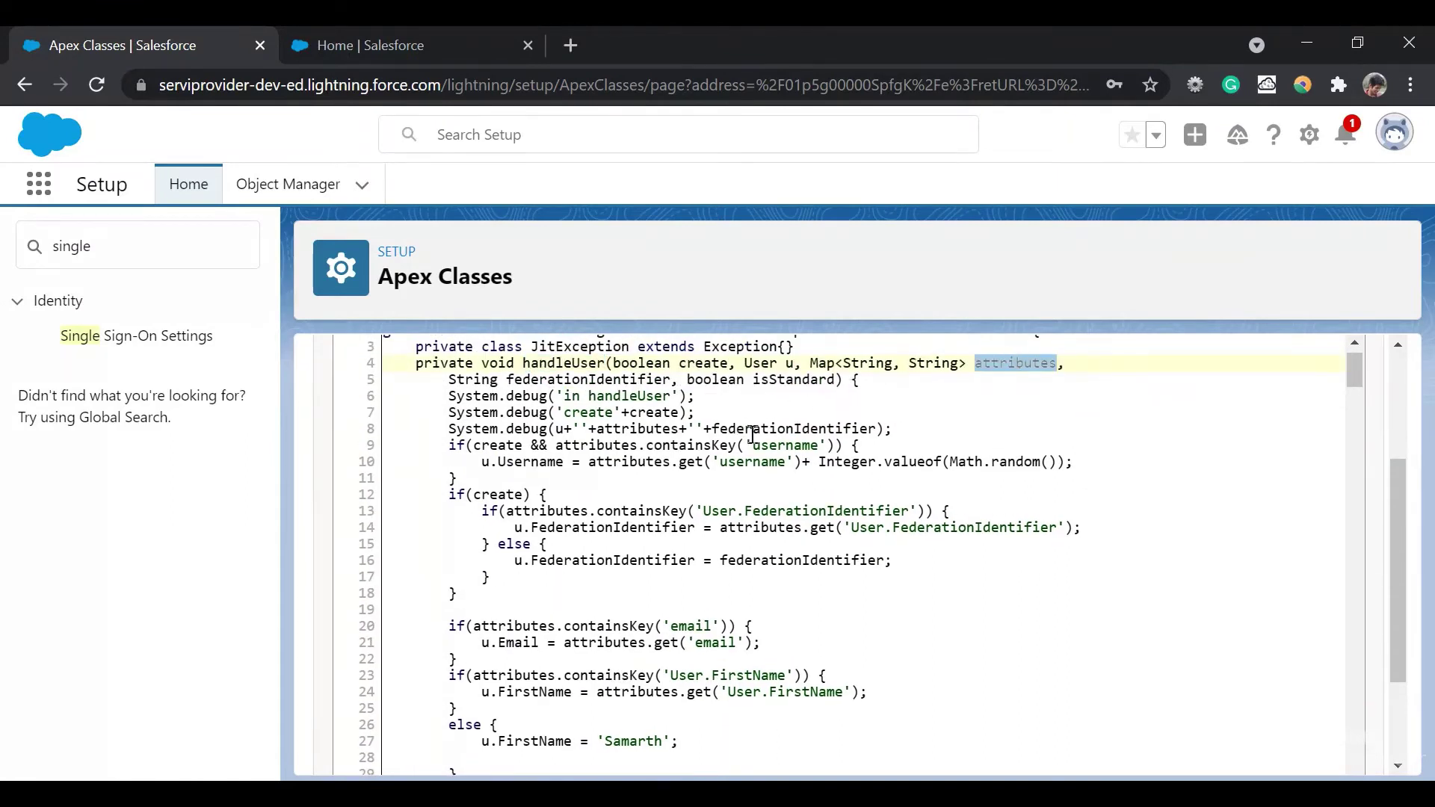
double_click(525, 462)
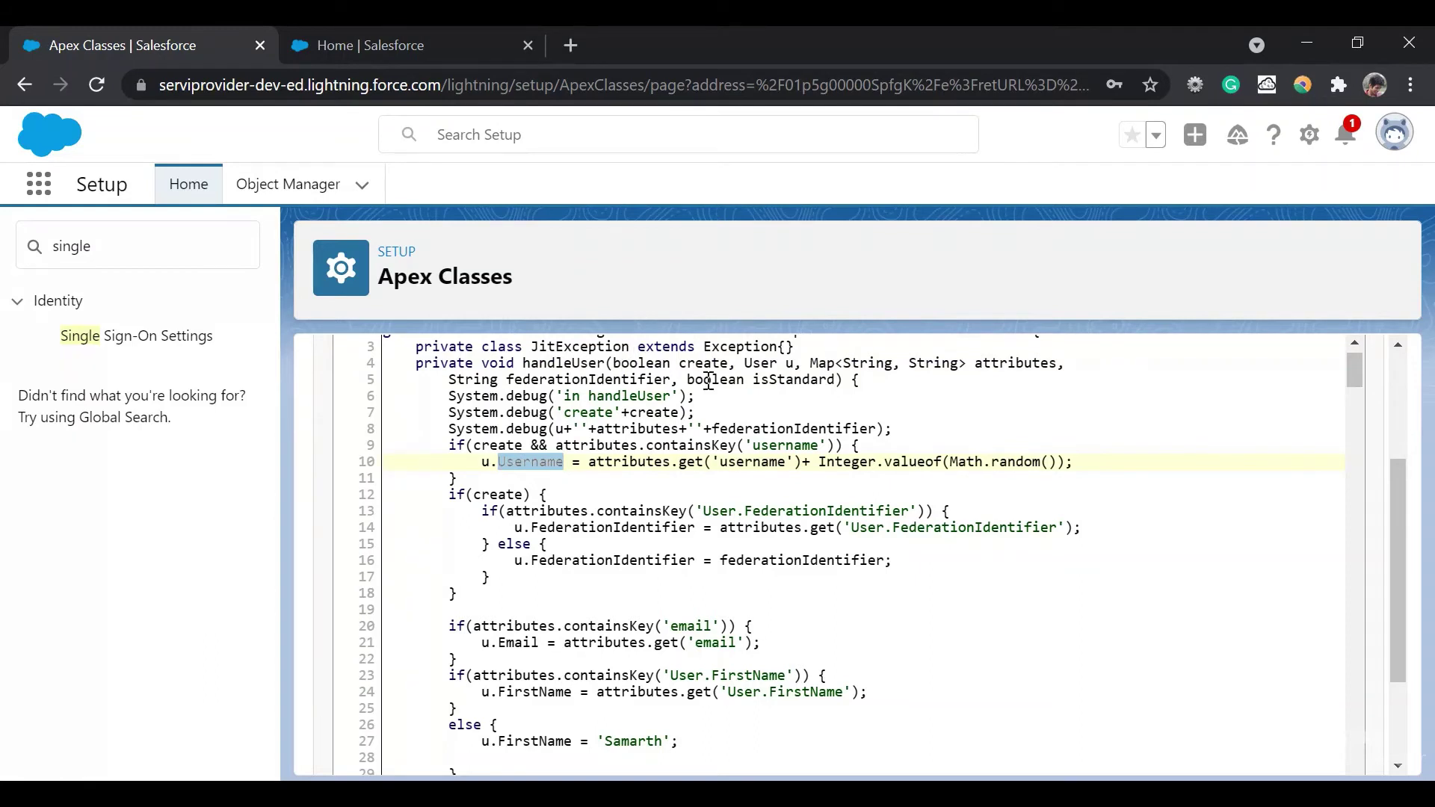
double_click(766, 364)
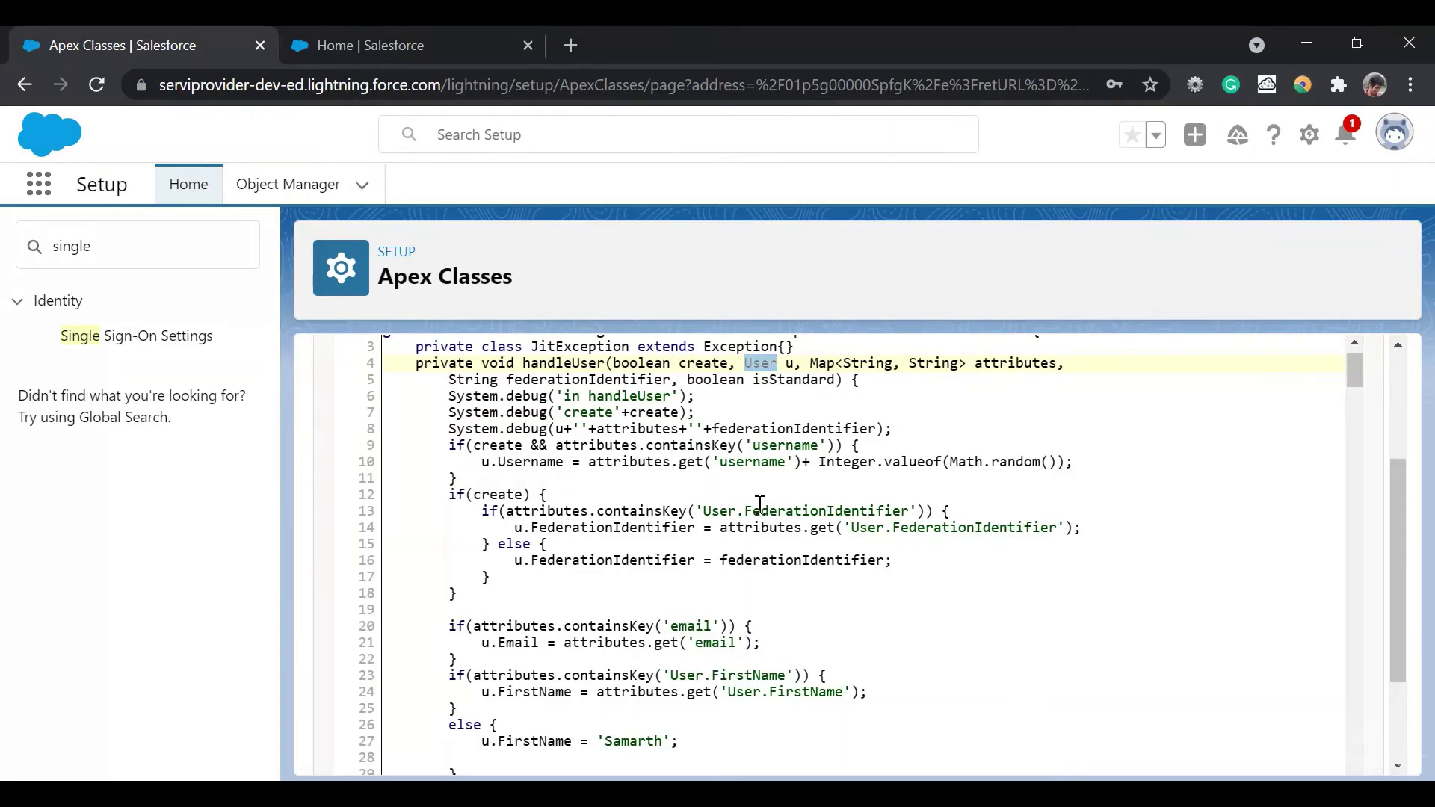
scroll(760, 505, down, 2)
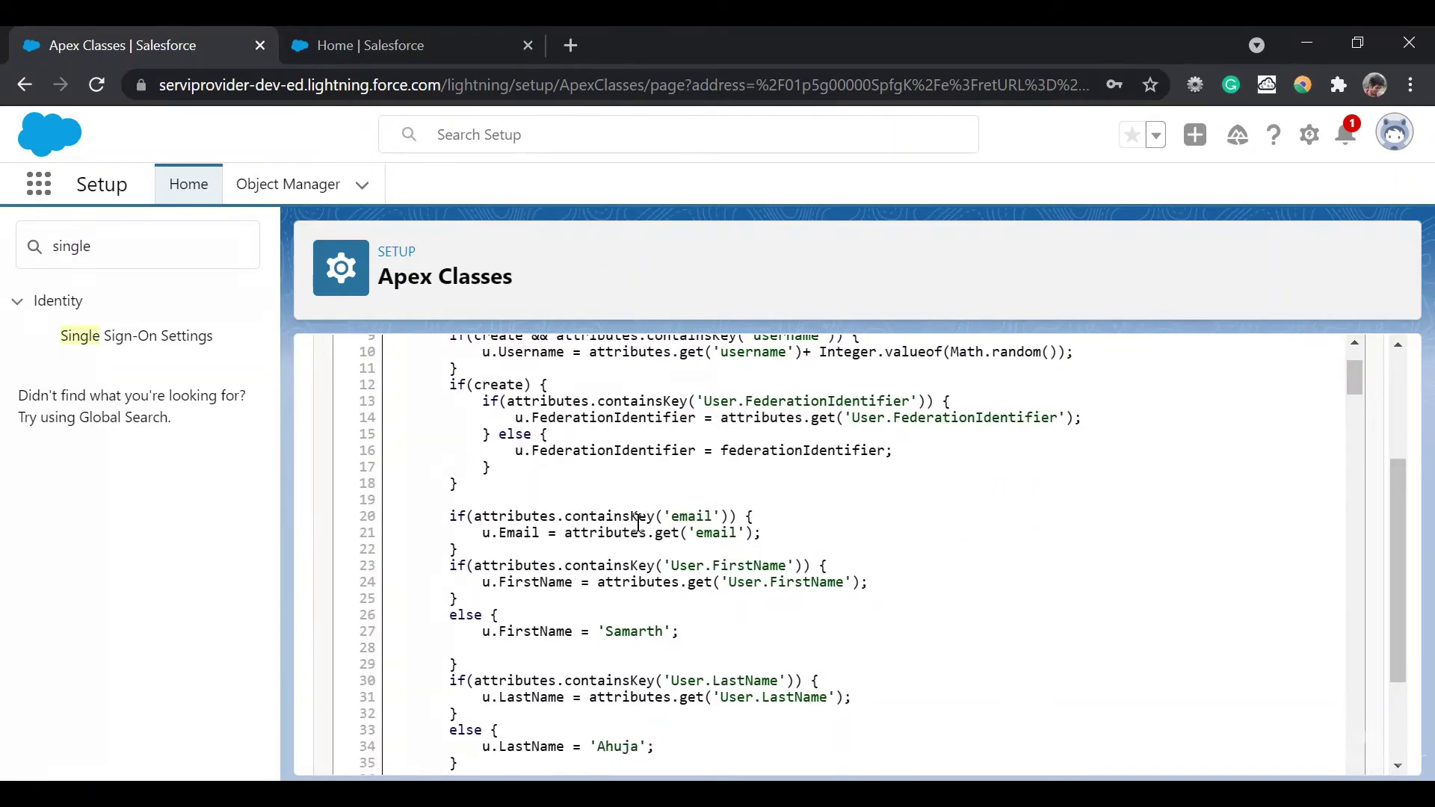
scroll(639, 523, down, 1)
scroll(638, 523, down, 1)
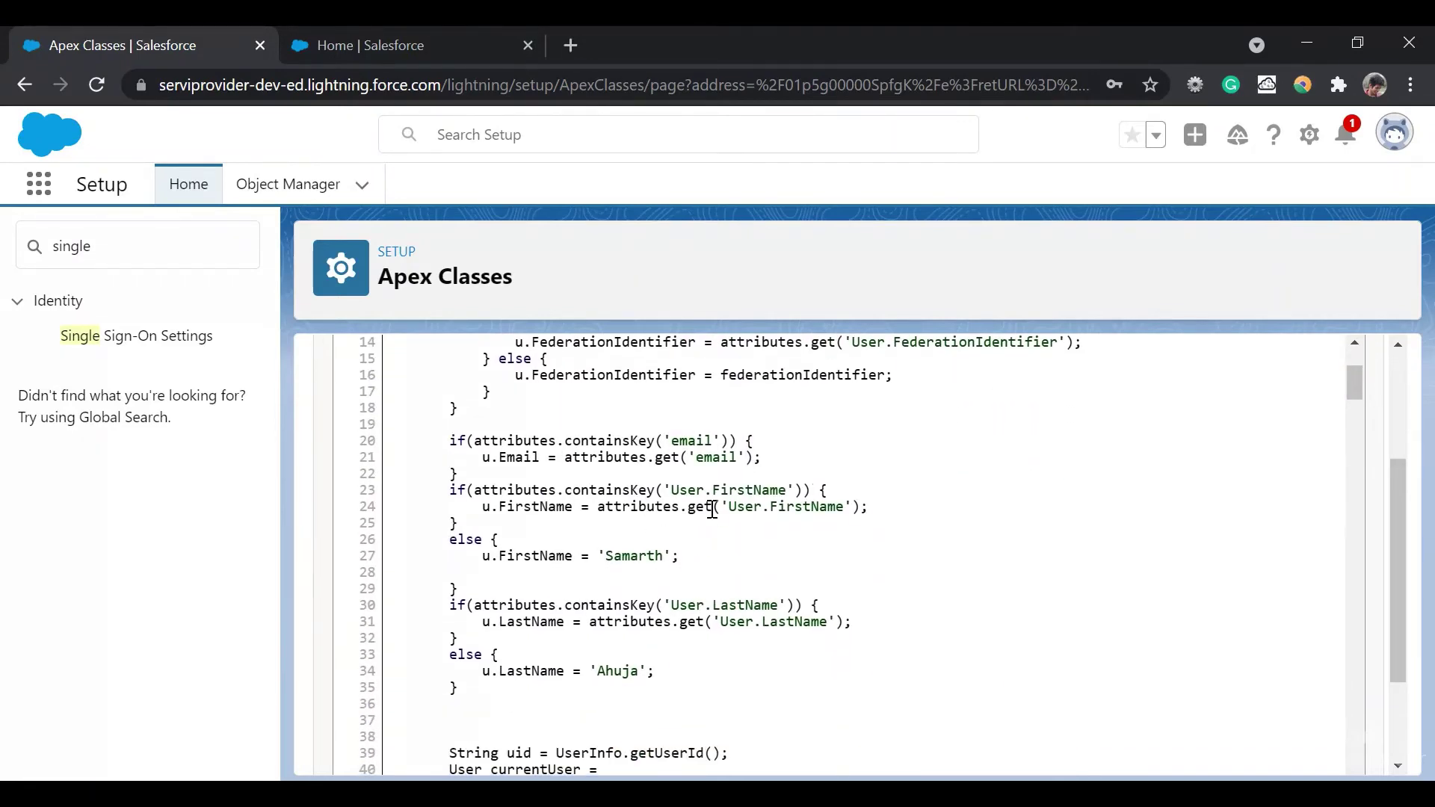
scroll(713, 509, down, 1)
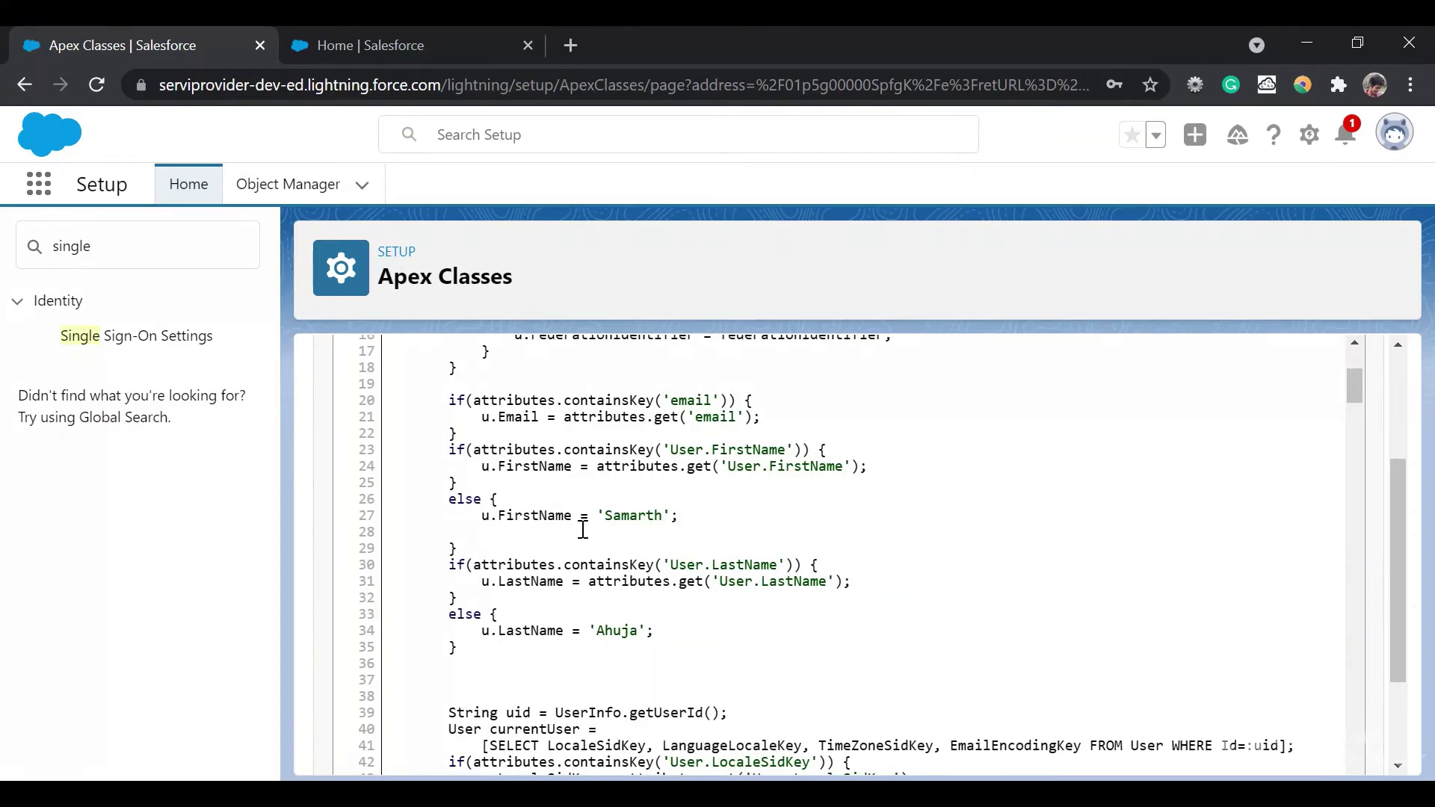
scroll(616, 518, down, 1)
scroll(622, 591, down, 3)
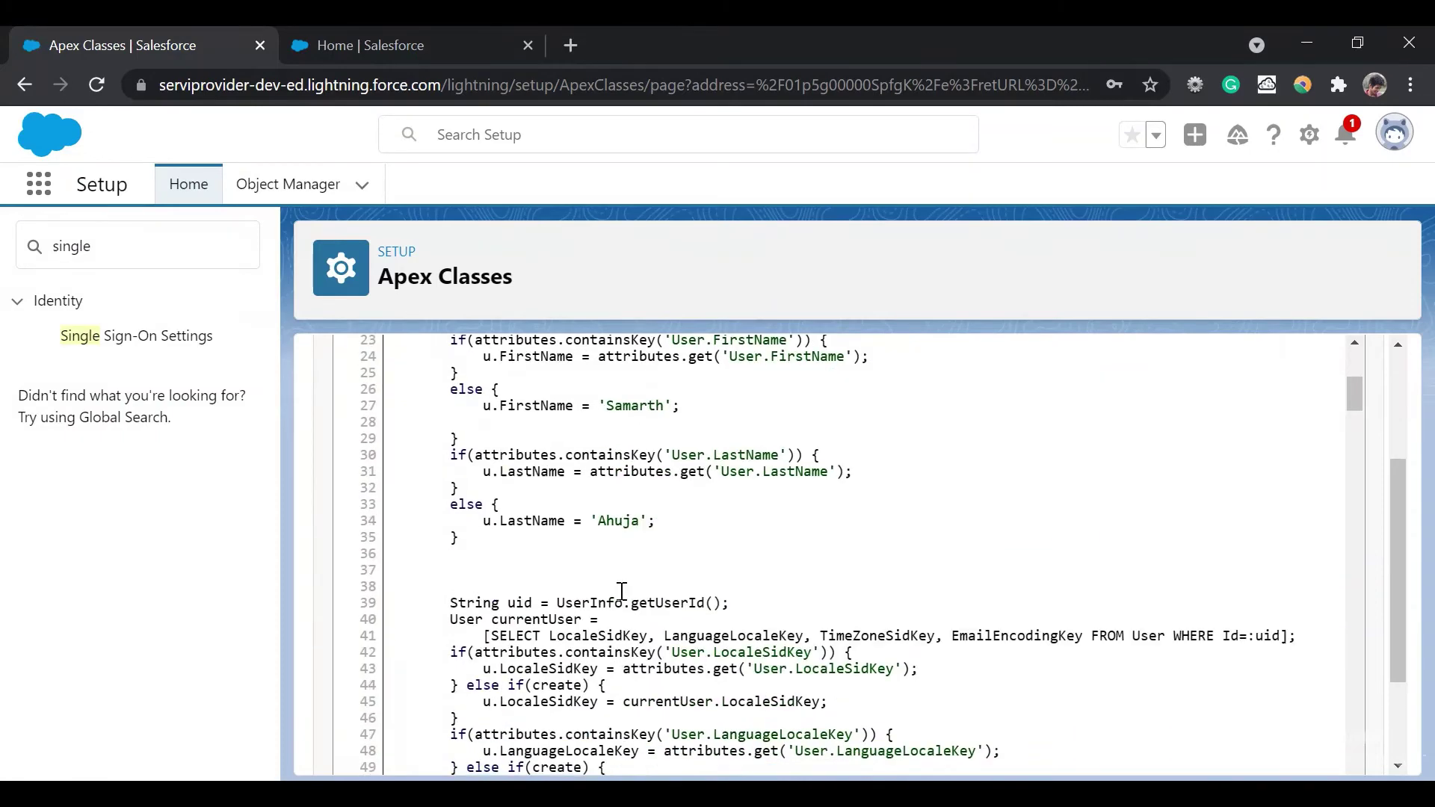
scroll(628, 507, down, 5)
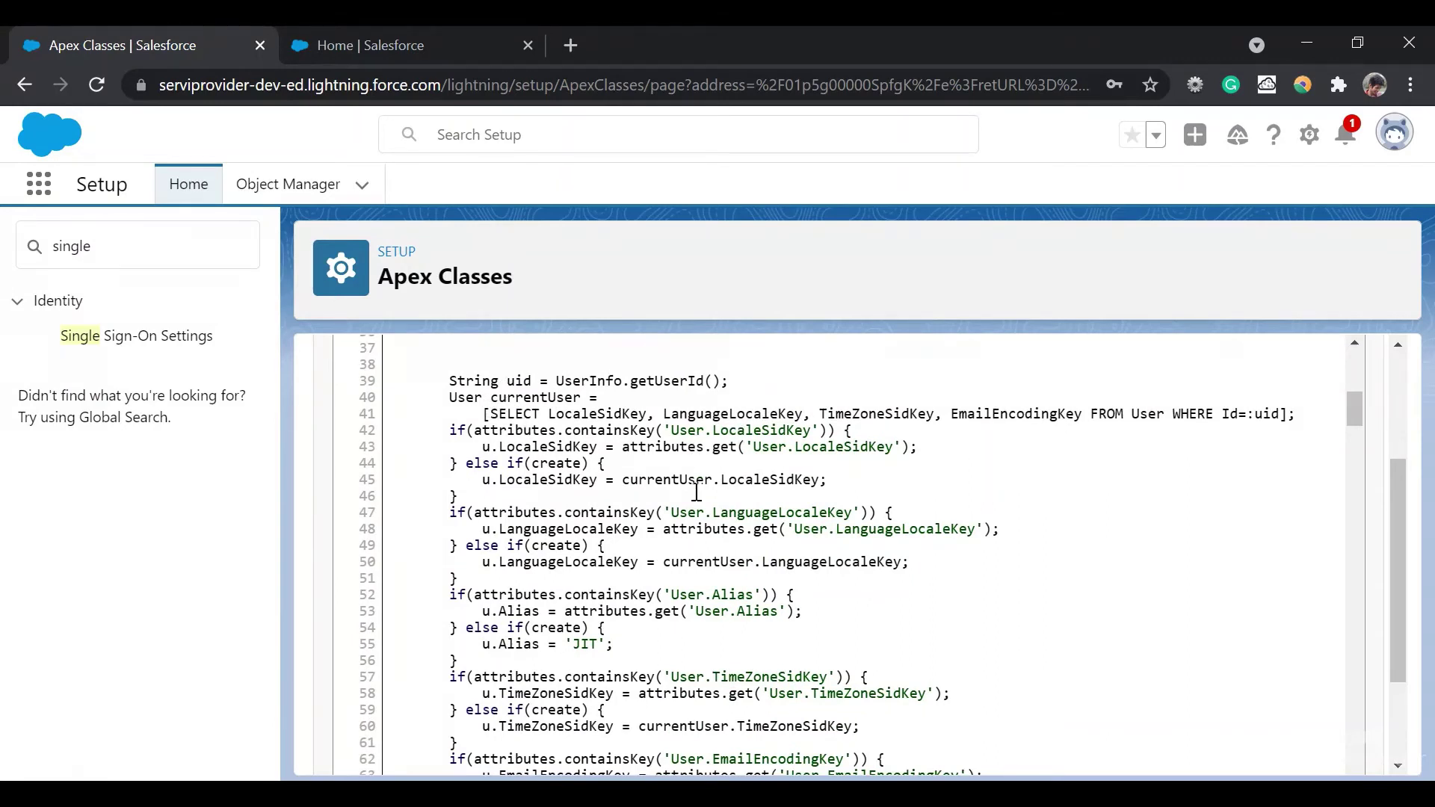
scroll(721, 508, down, 4)
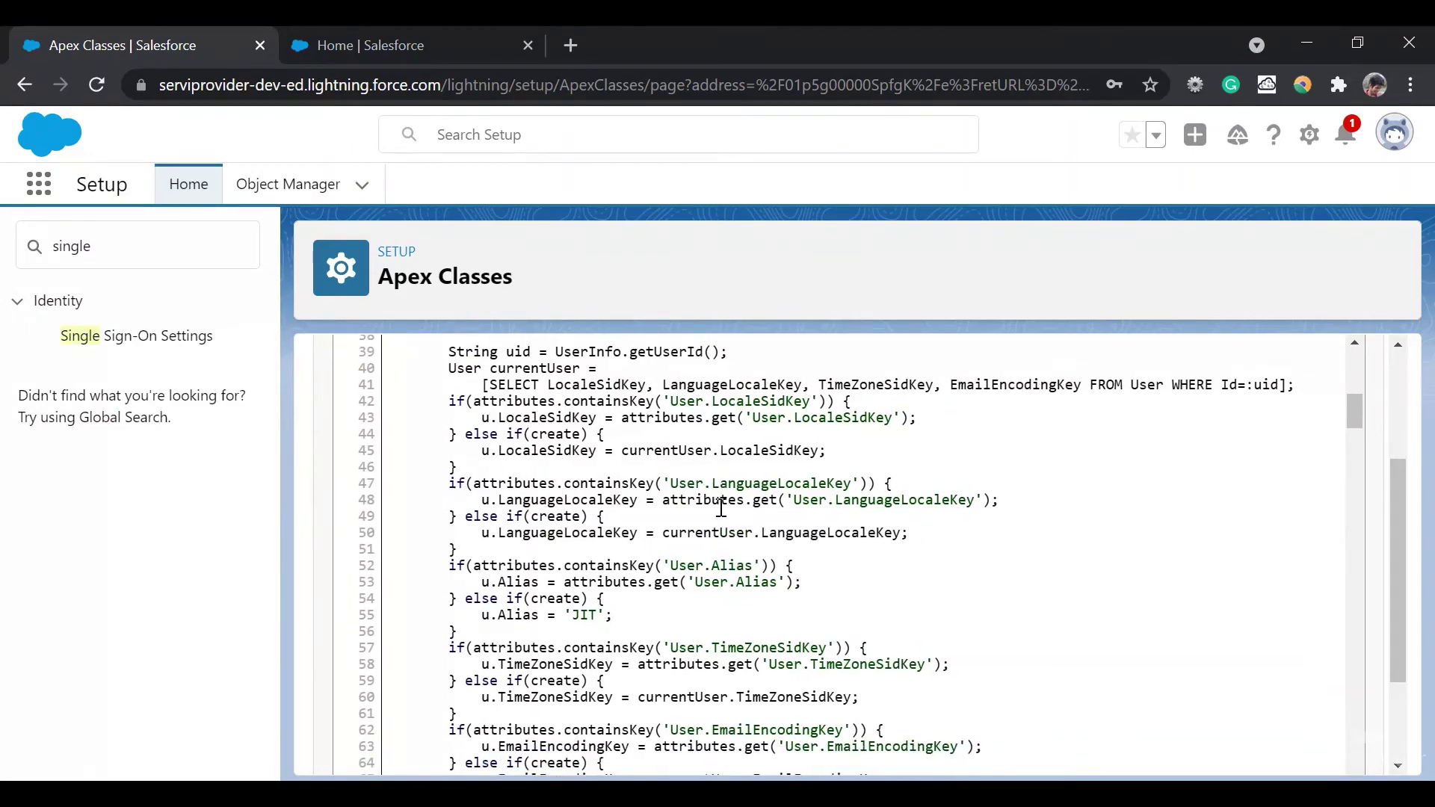
scroll(722, 508, down, 7)
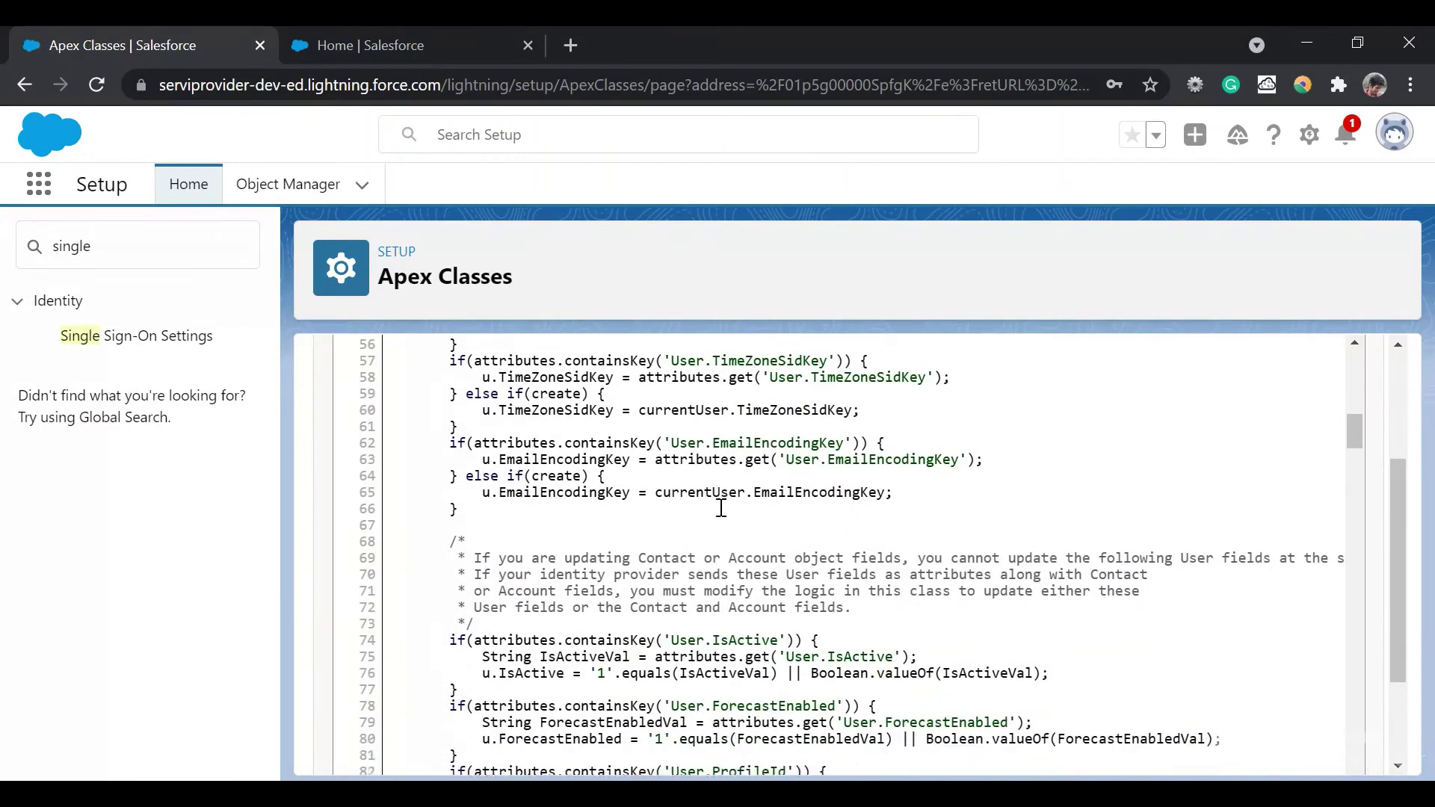
scroll(721, 509, down, 1)
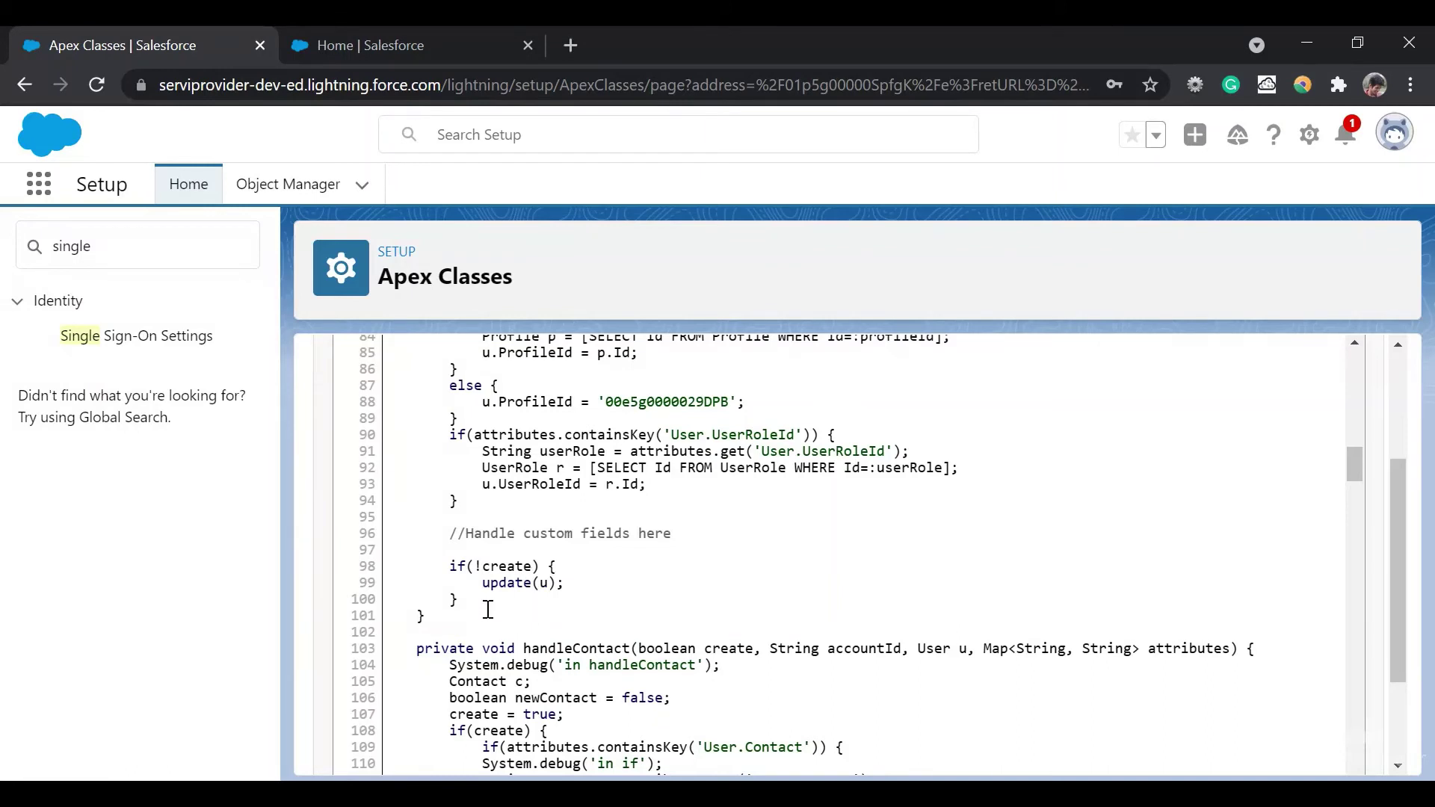
scroll(529, 578, up, 1)
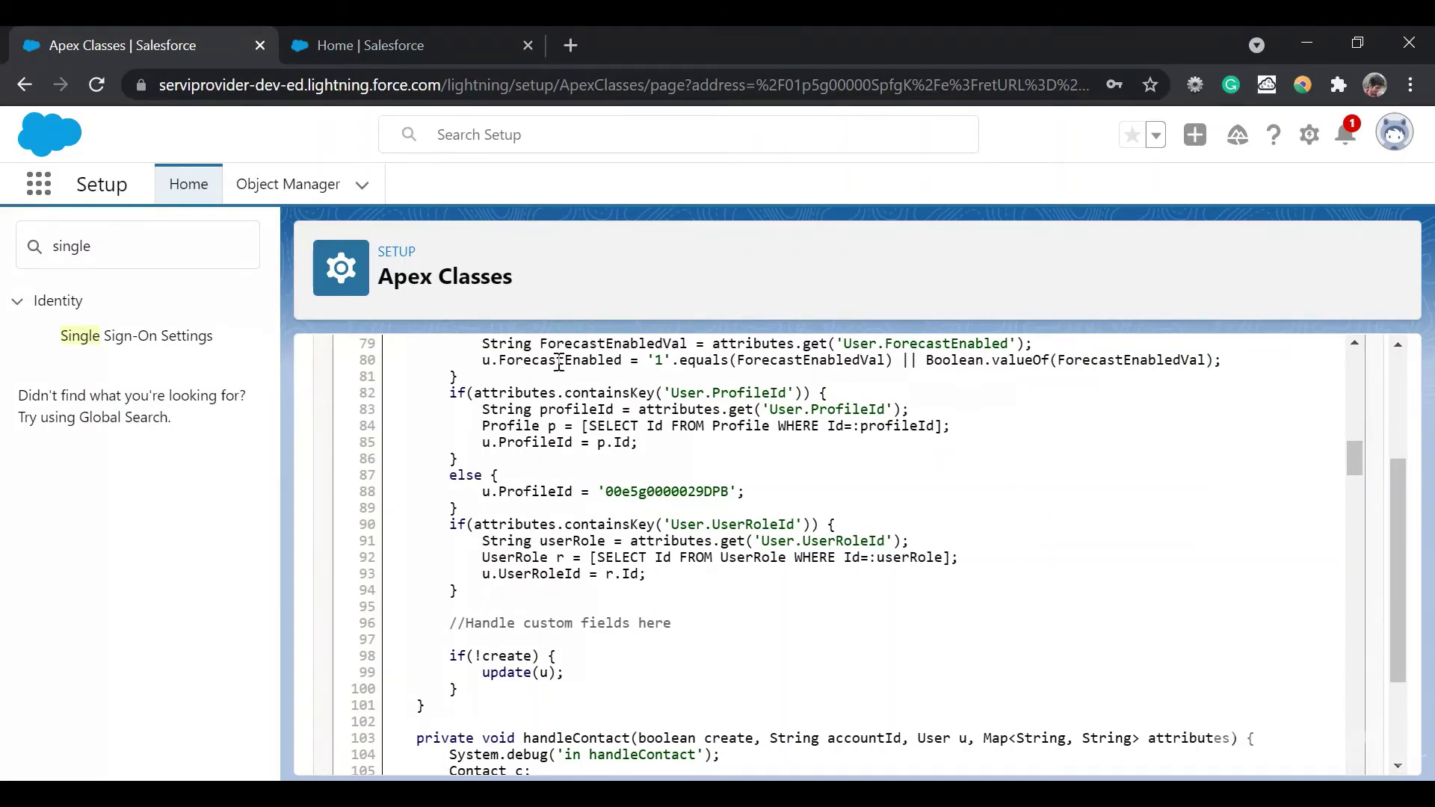
Find Profiles in Setup and open the Standard User profile from the S list
click(139, 263)
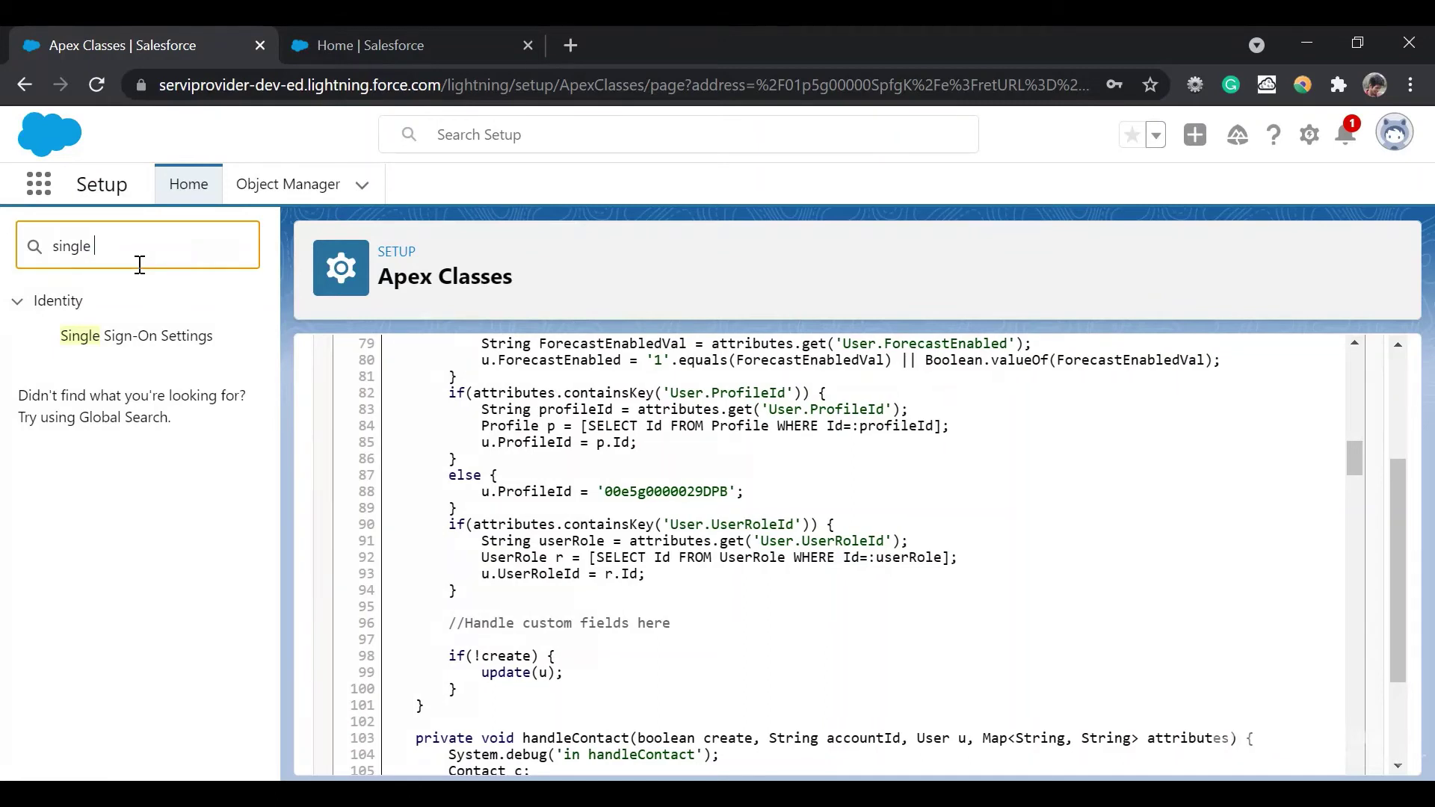
key(ctrl+a)
key(BackSpace)
text(prof)
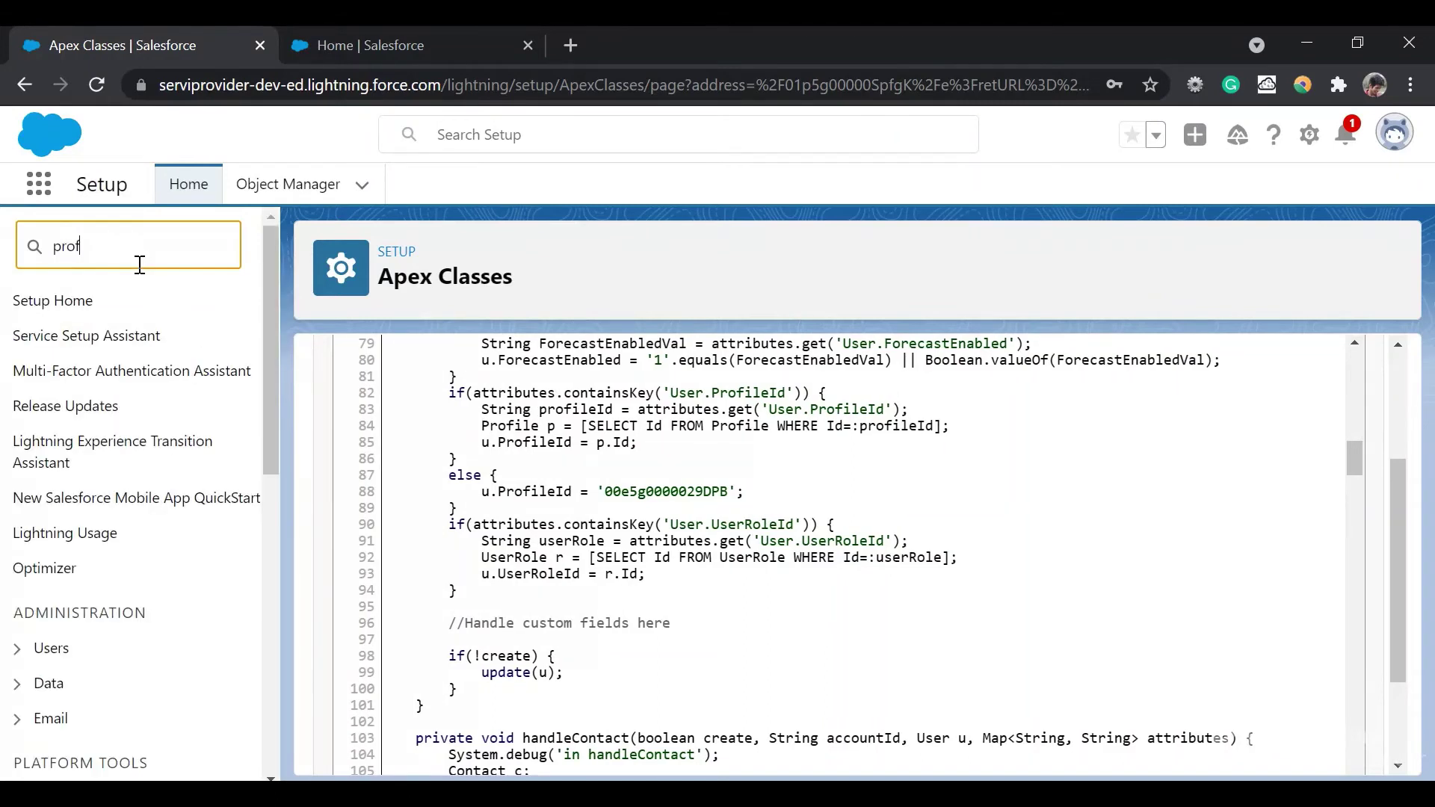
text(i)
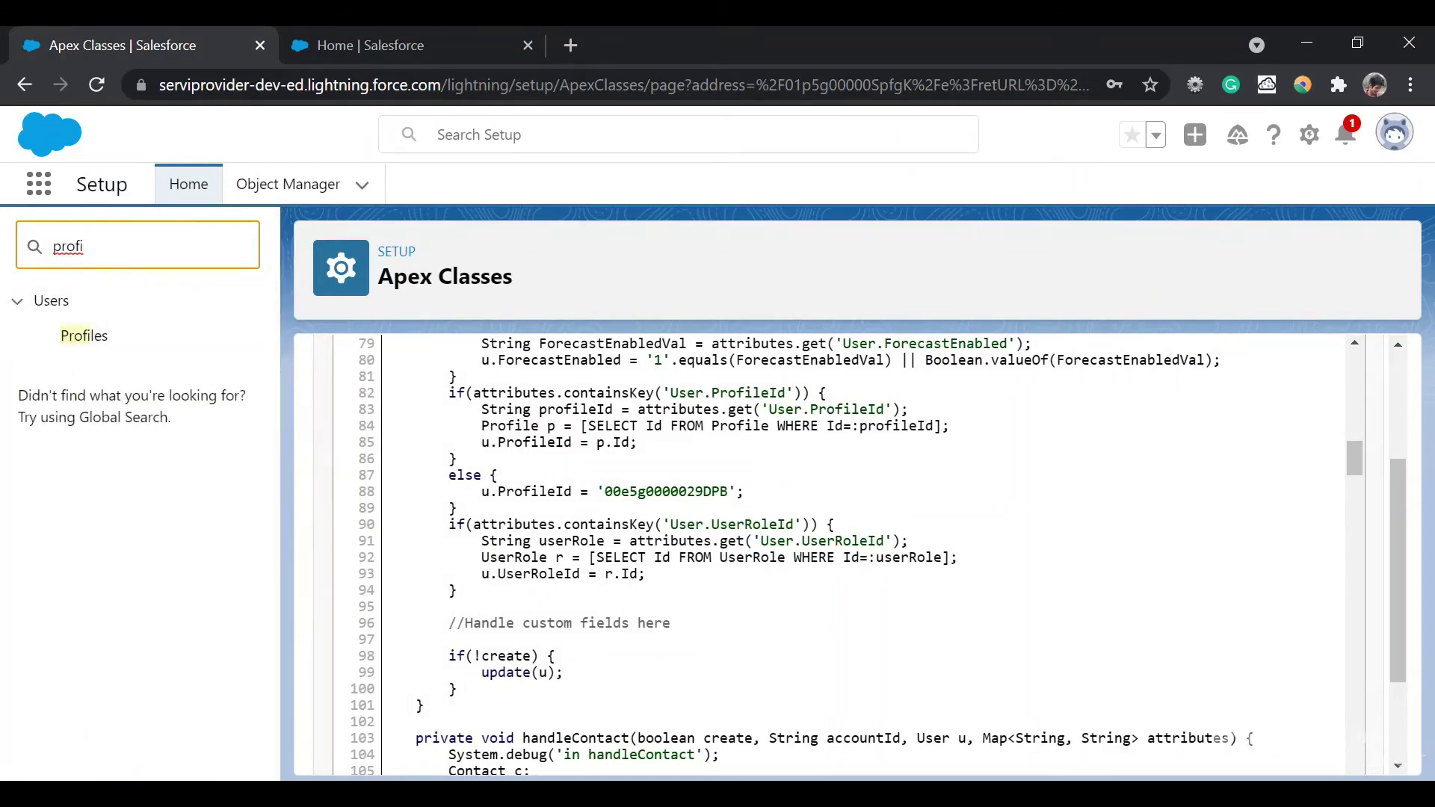
click(80, 337)
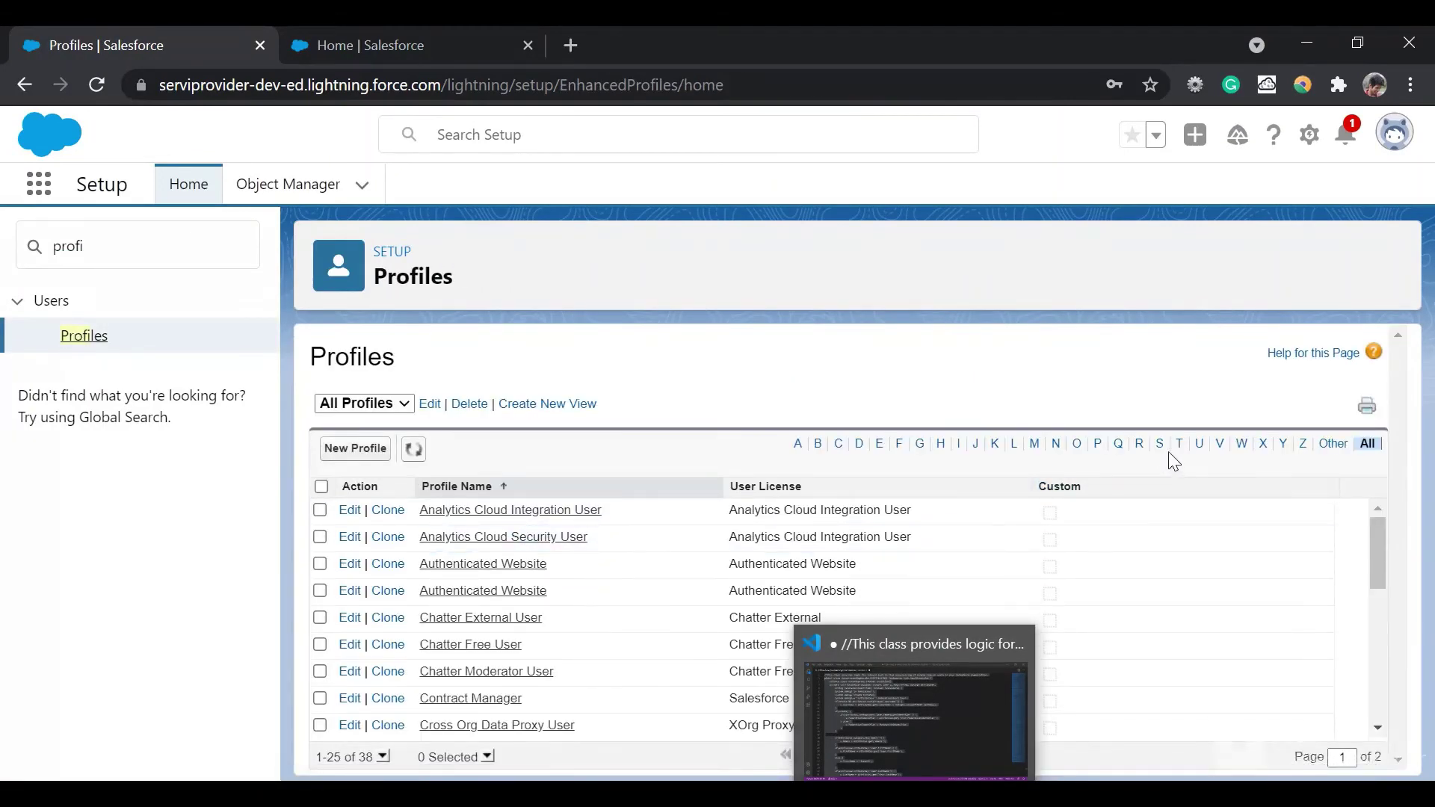
click(1161, 449)
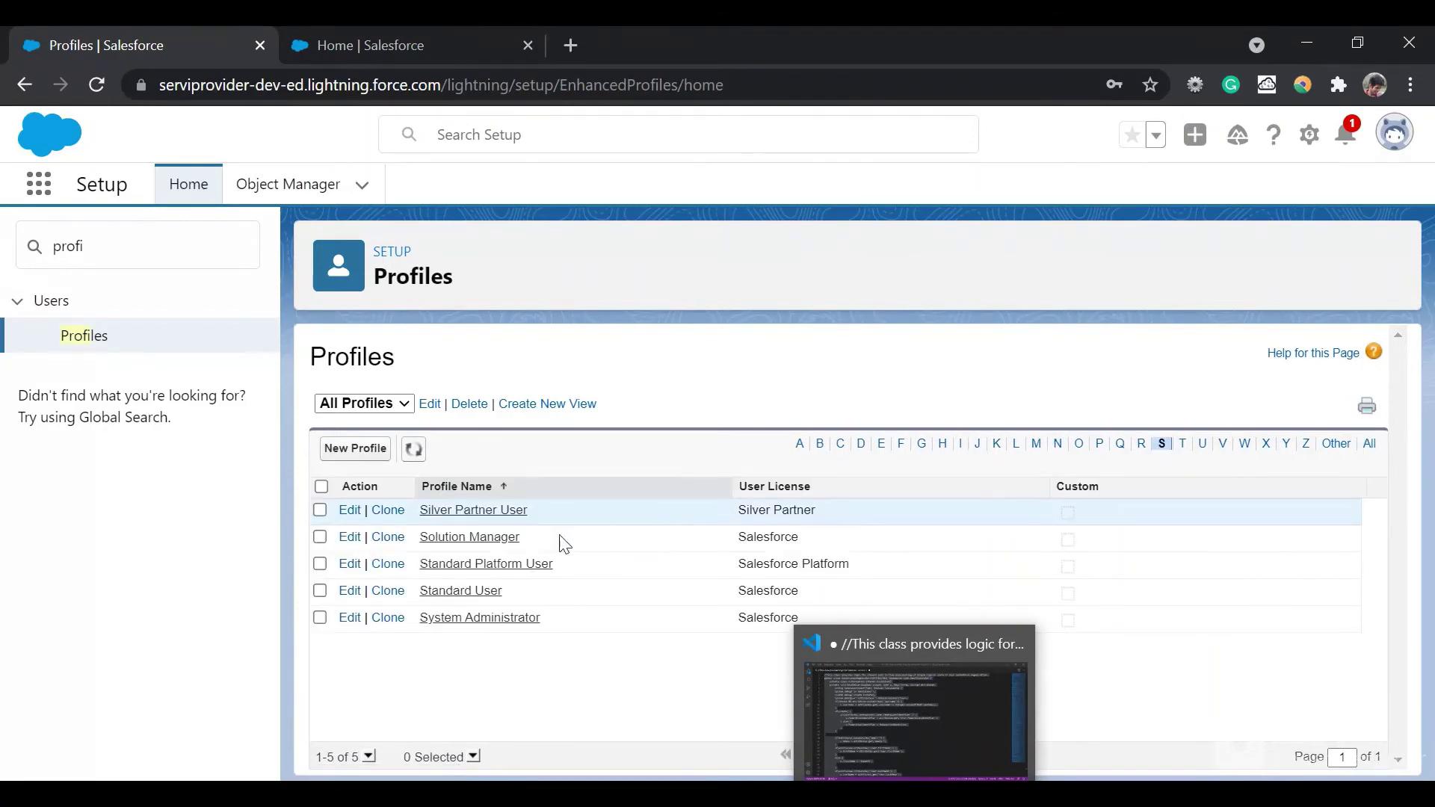
click(459, 592)
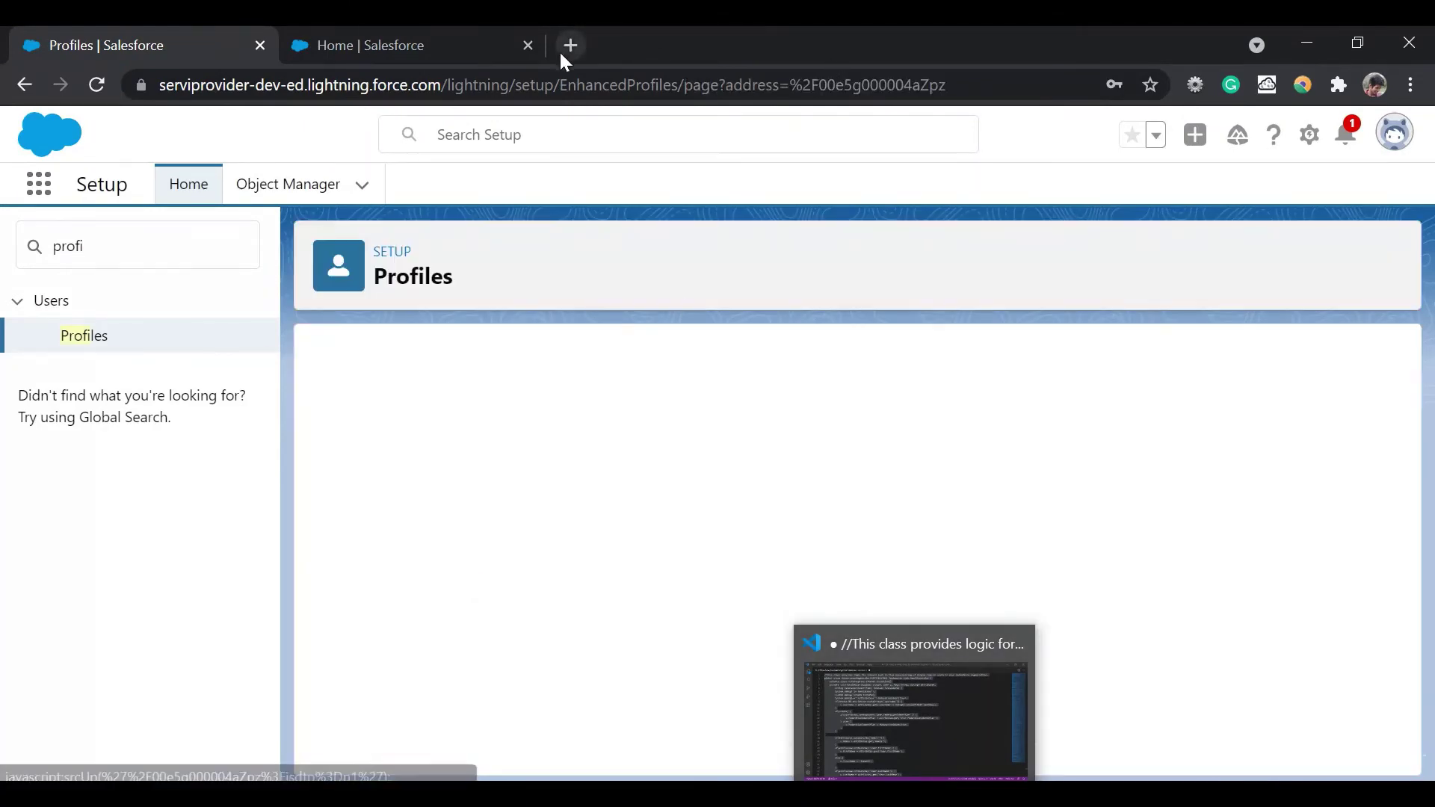
Copy the profile ID 00e5g000004aZpz from the page address, then search Setup for 'apex c'
click(959, 87)
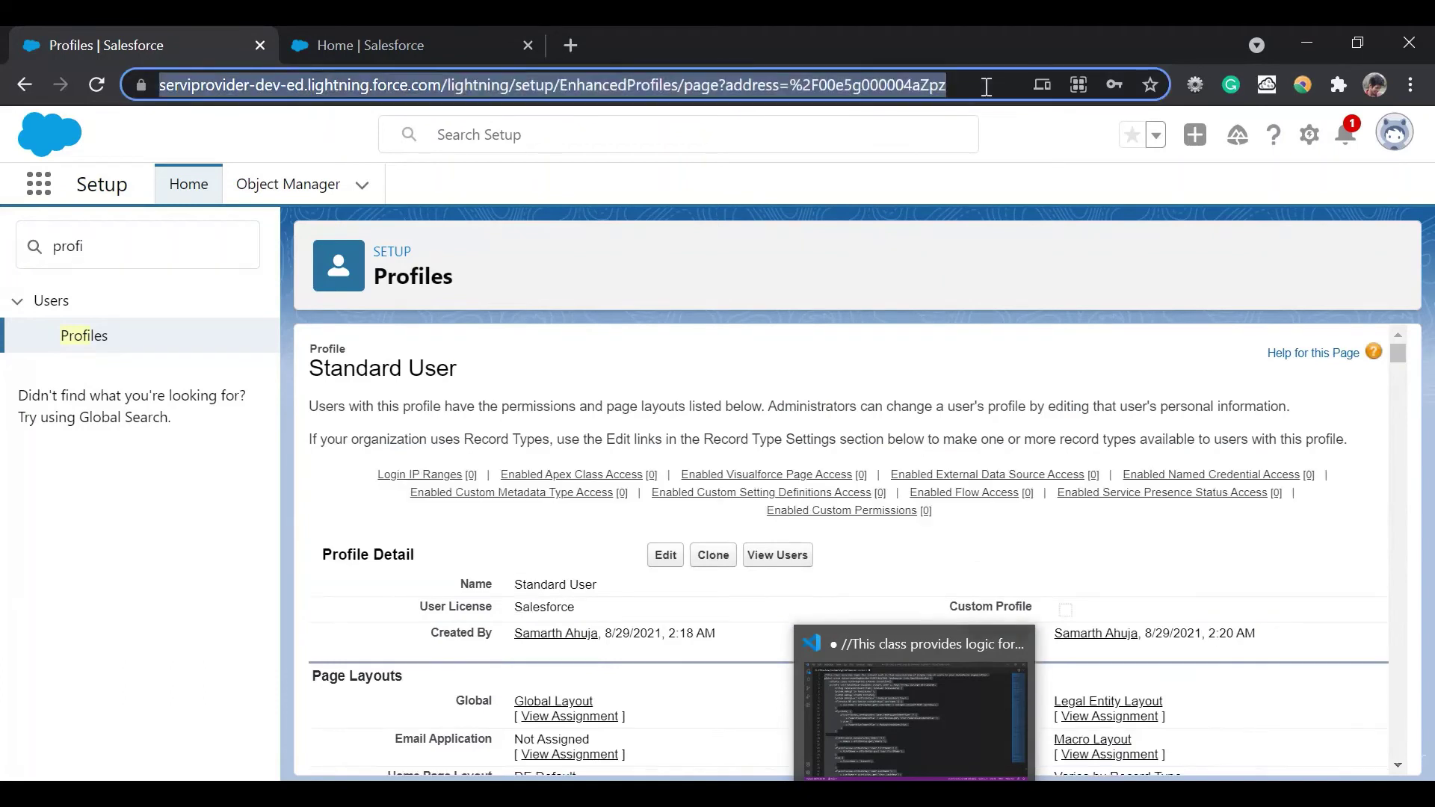
double_click(964, 86)
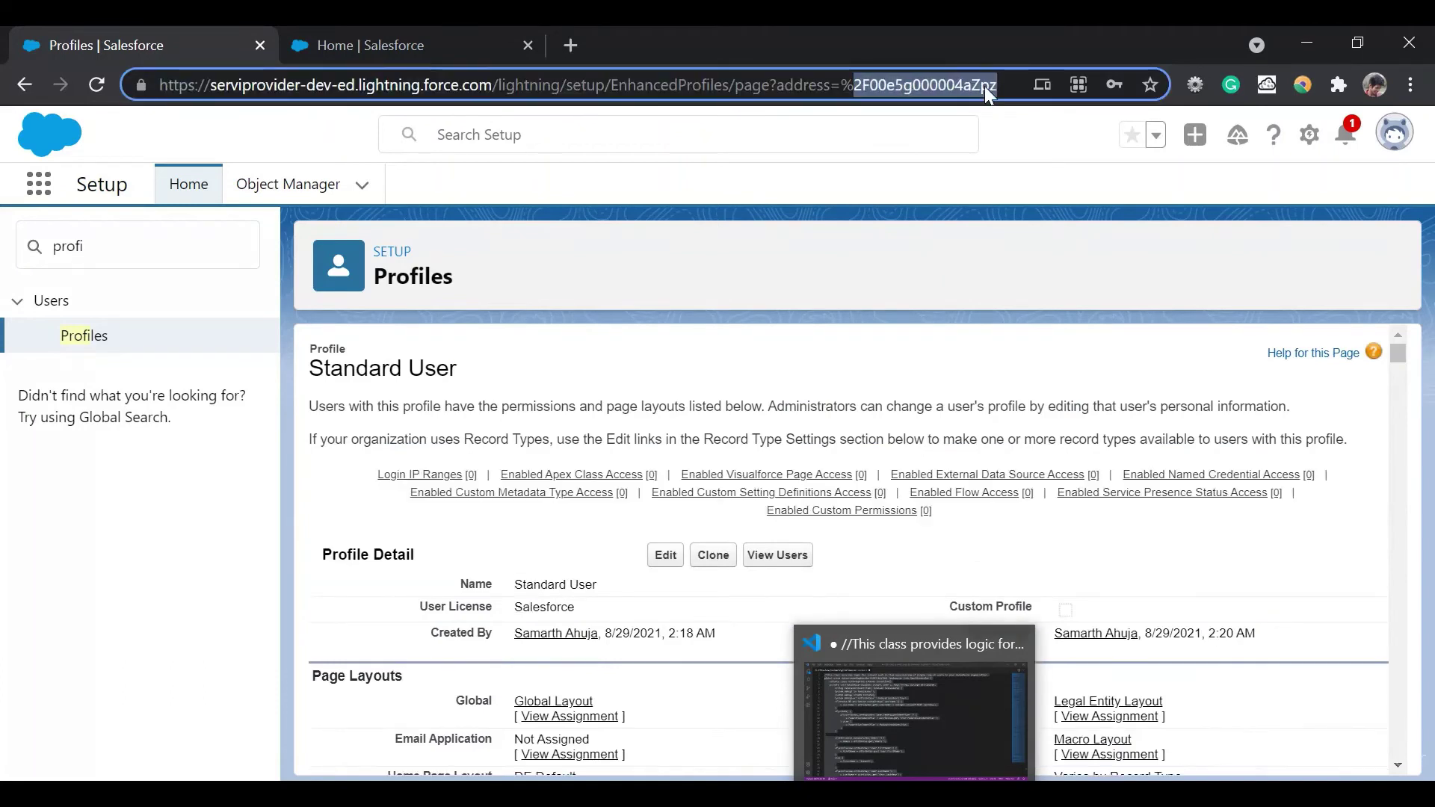
click(874, 85)
double_click(873, 85)
click(850, 88)
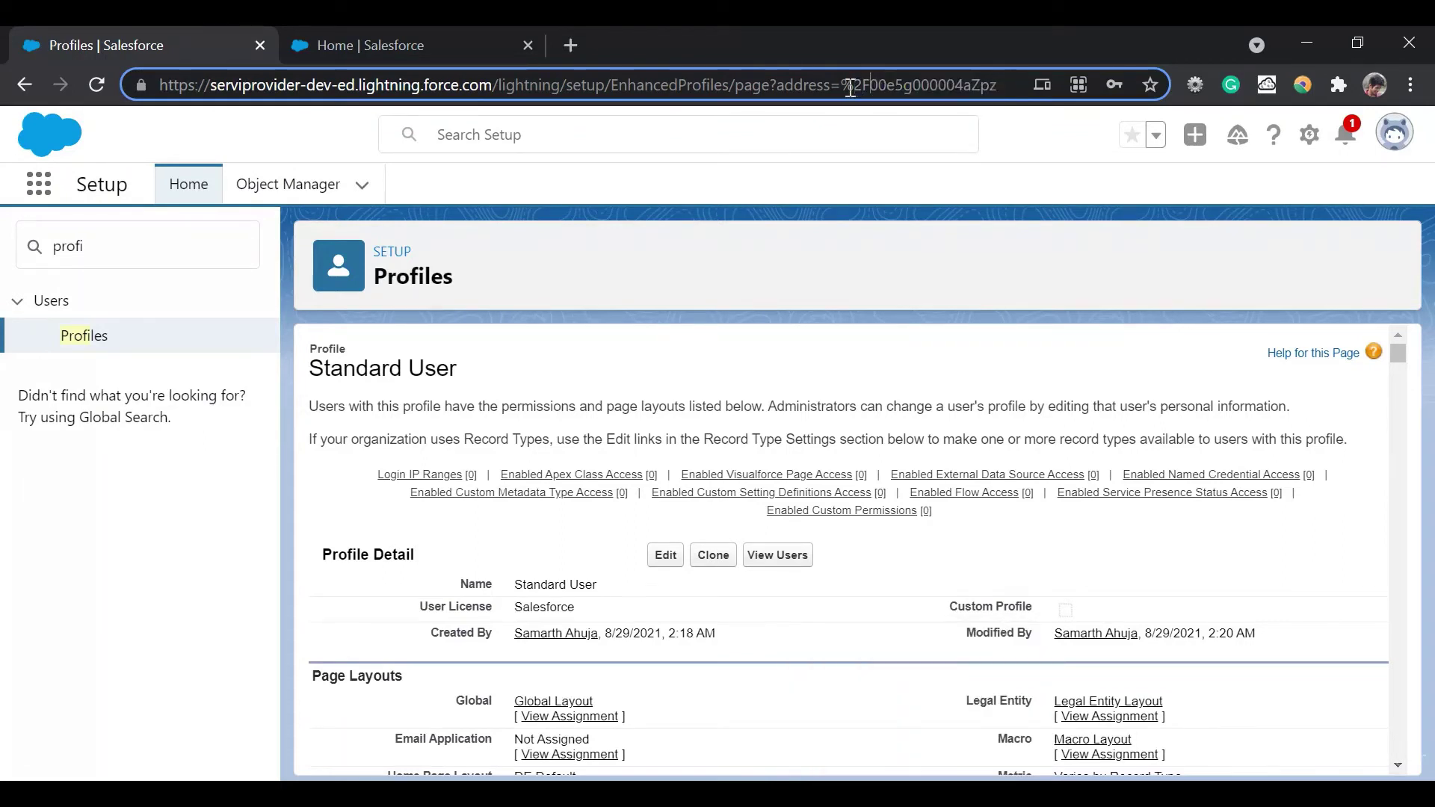
key(Right)
key(Right)
key(shift+Right)
key(shift+Right)
key(shift+Right)
key(shift+Right)
key(shift+Right)
key(shift+Right)
key(shift+Right)
key(shift+Right)
key(shift+Right)
key(shift+Right)
key(shift+Right)
key(shift+Right)
key(shift+Right)
key(shift+Right)
key(shift+Right)
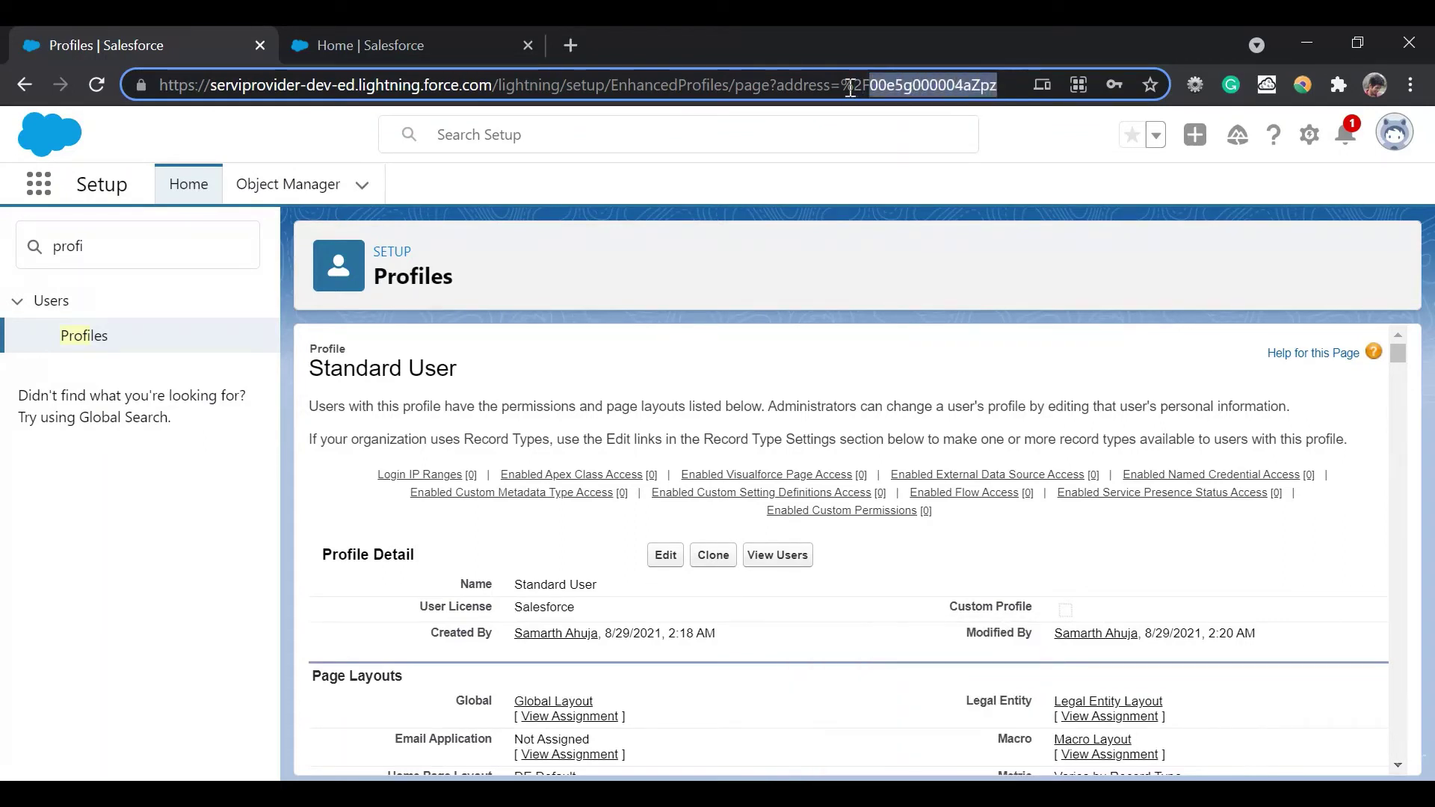
double_click(154, 249)
text(ap)
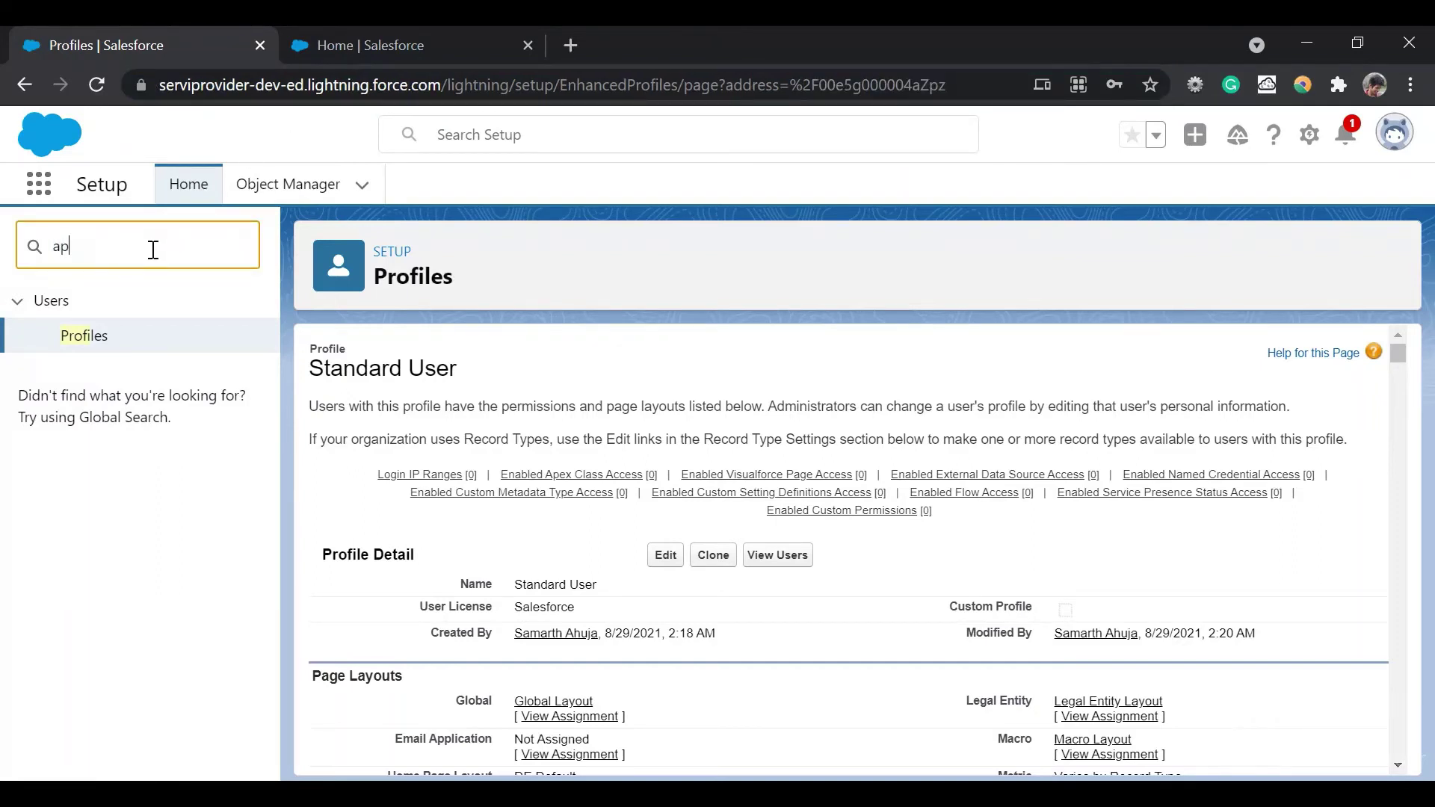
text(ex c)
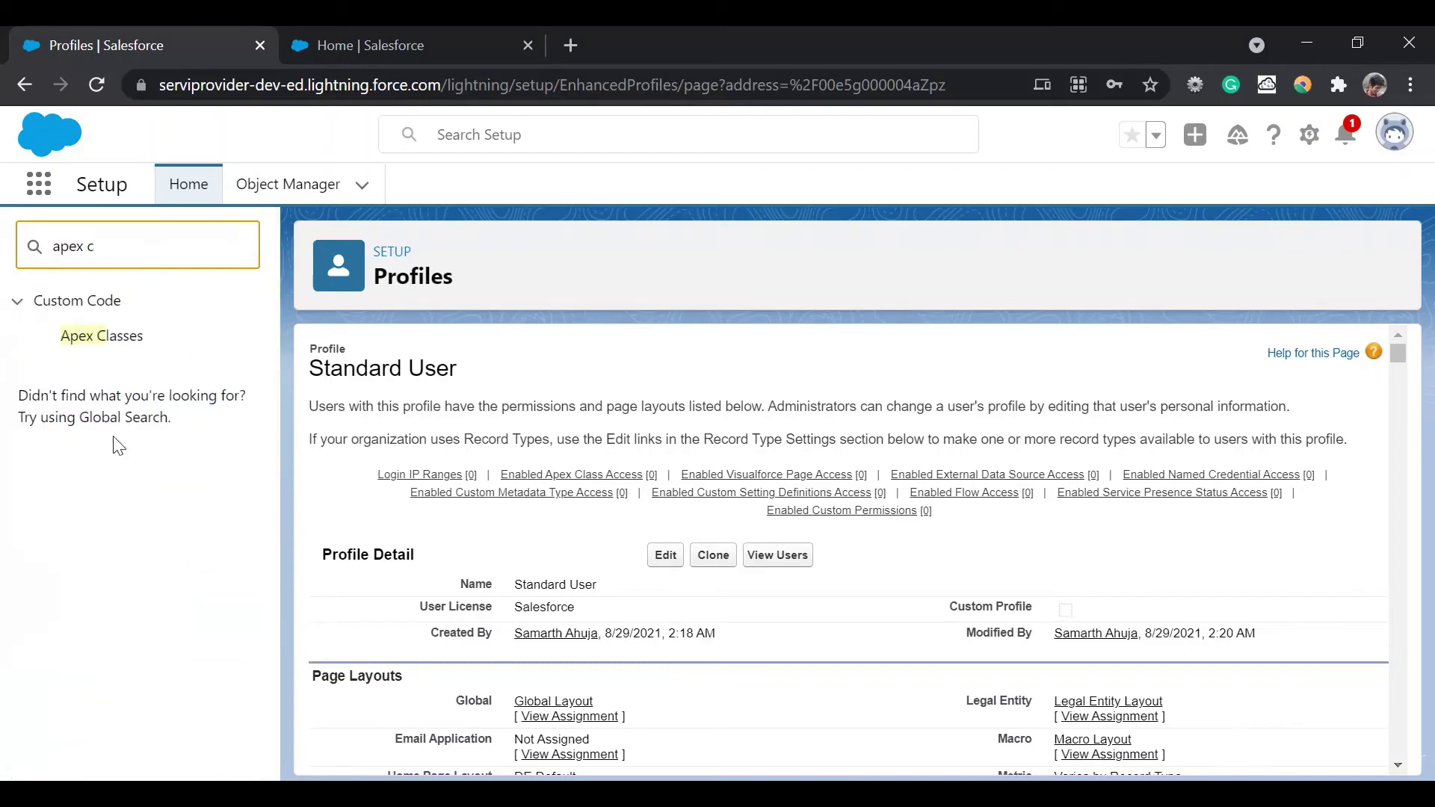
click(78, 336)
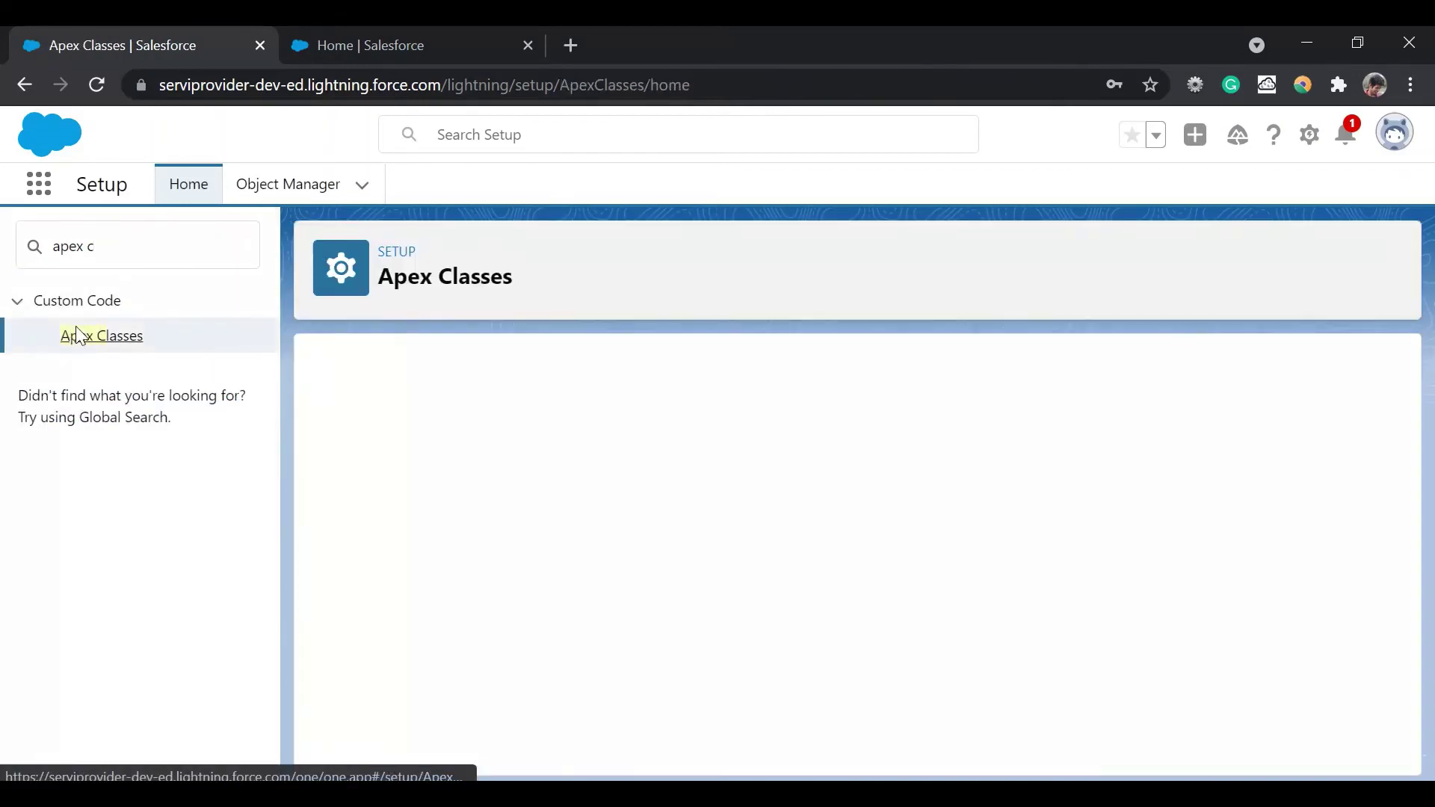
click(532, 690)
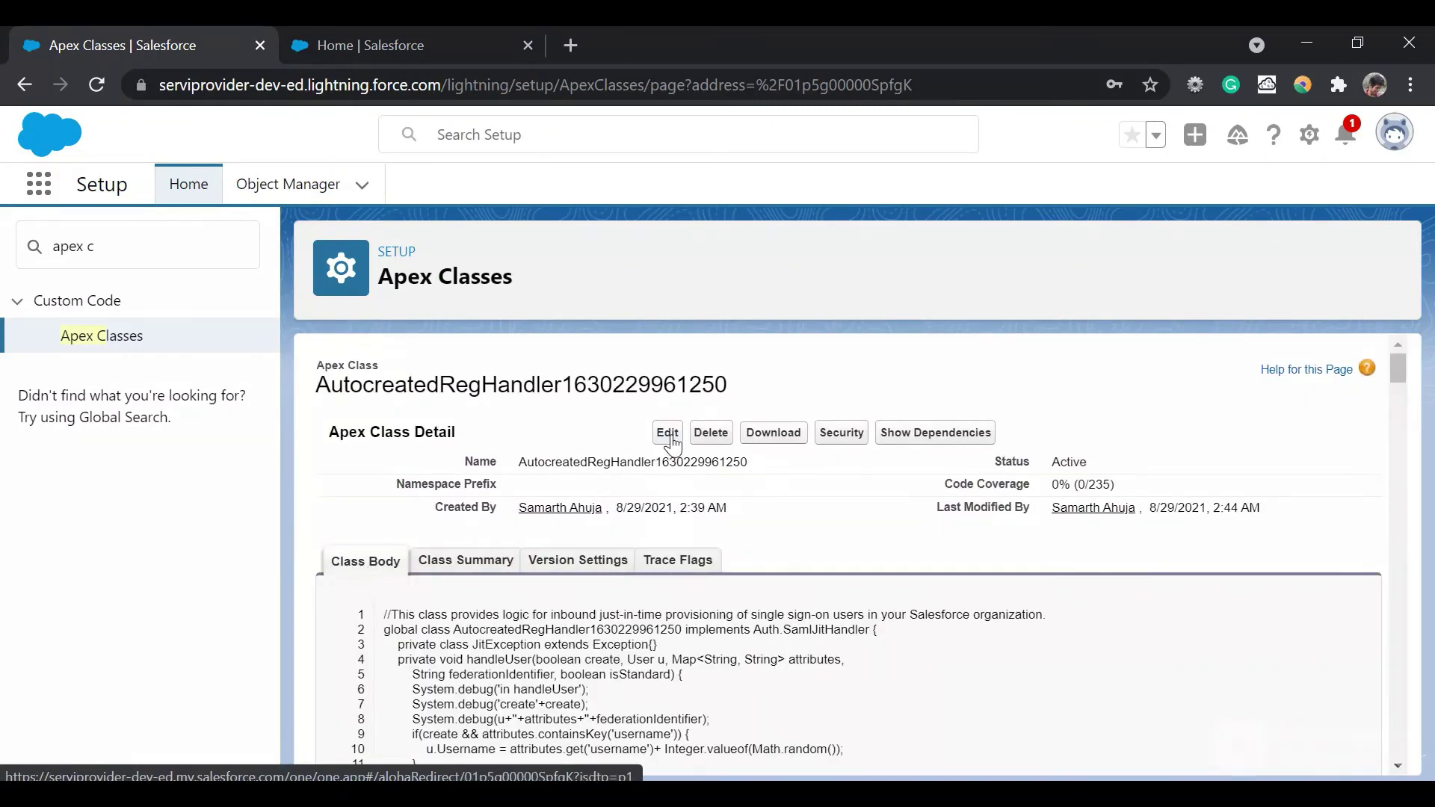
click(668, 434)
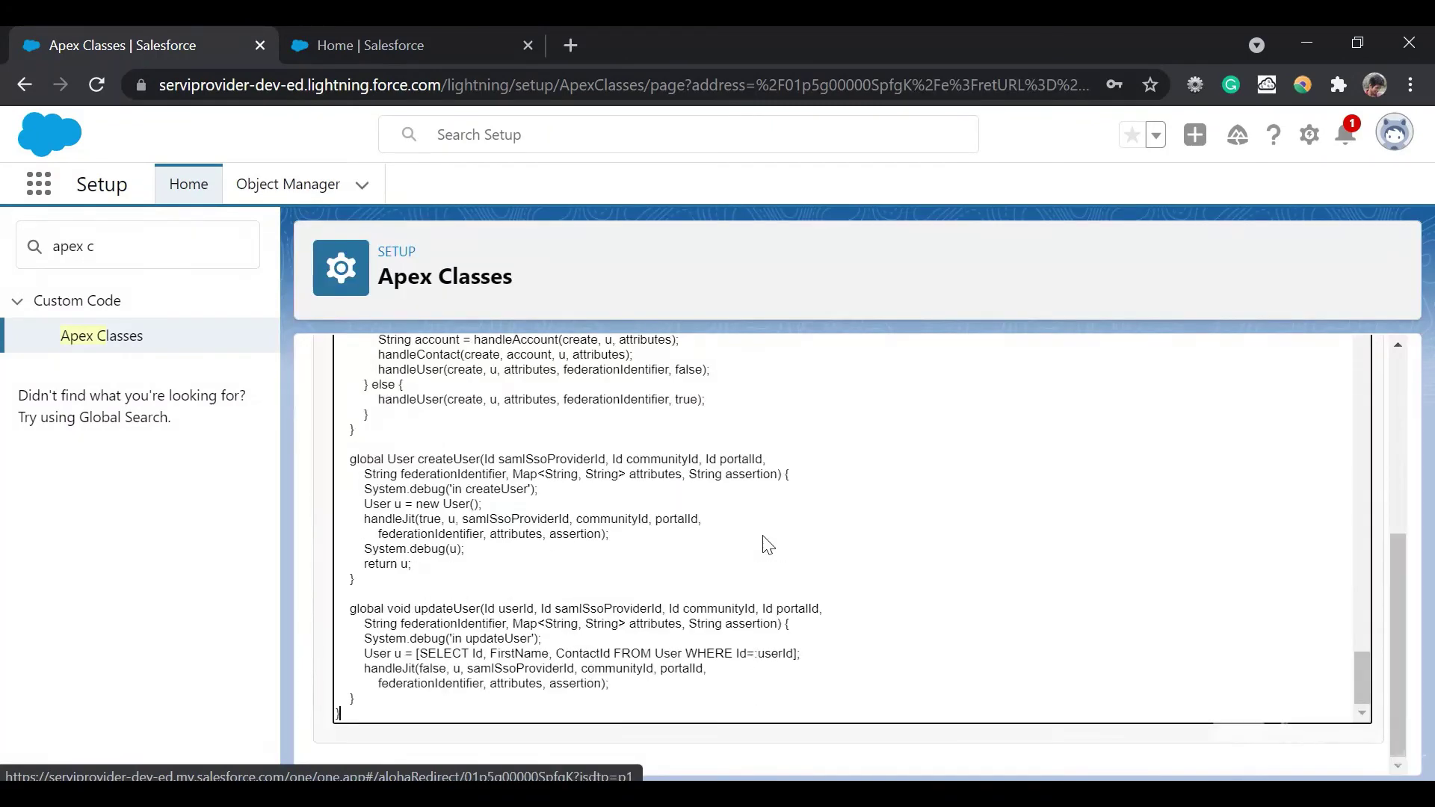
scroll(764, 543, up, 20)
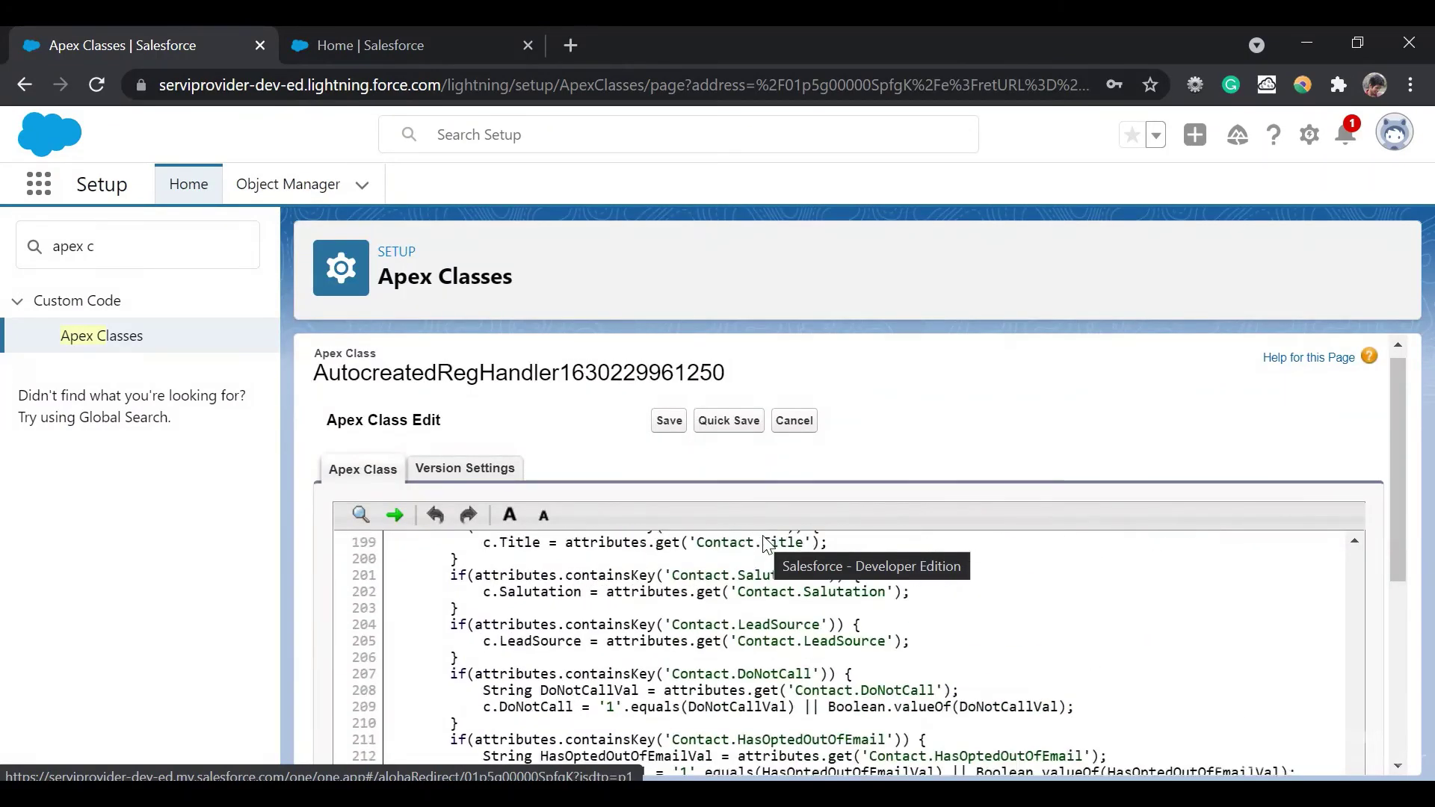
scroll(1005, 364, down, 6)
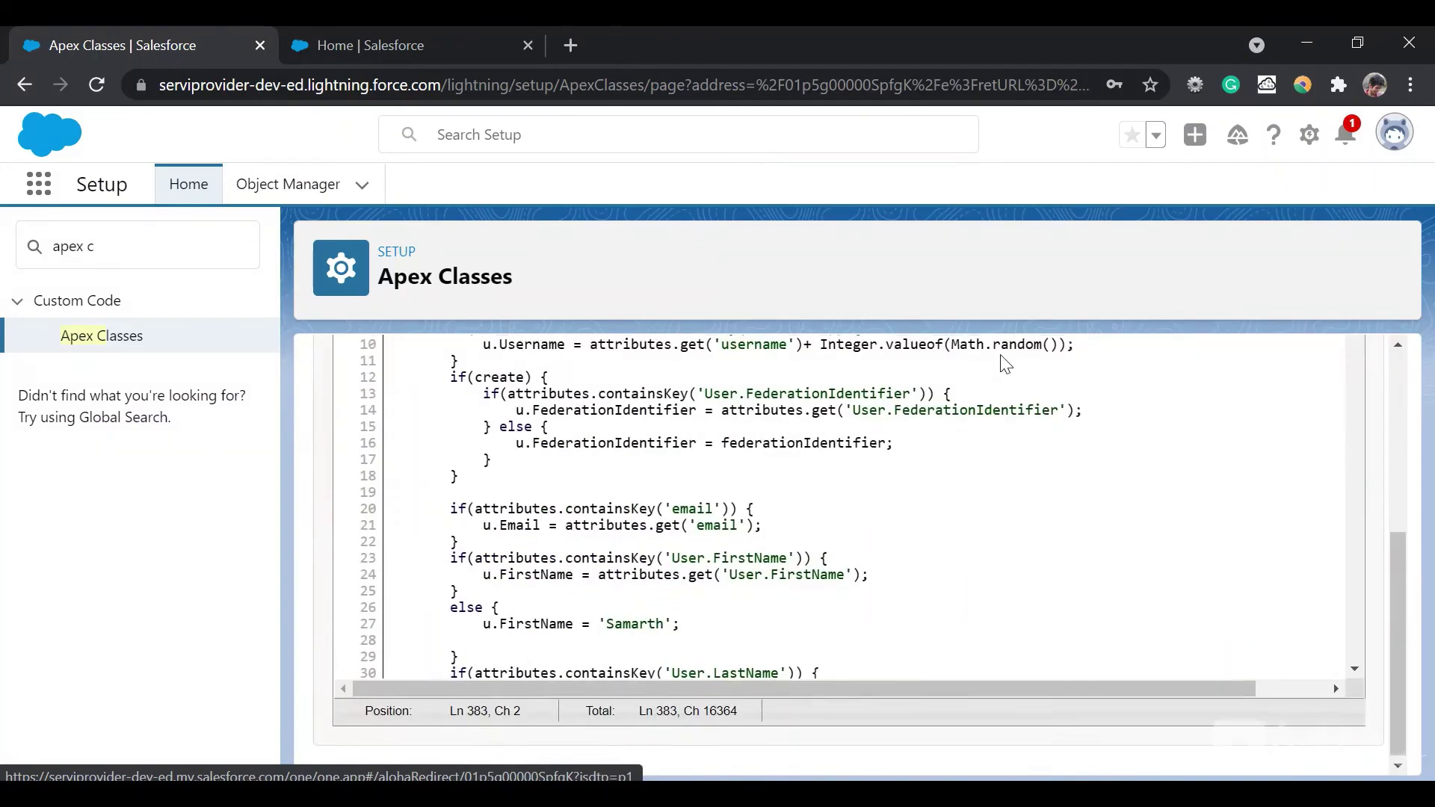
scroll(1003, 362, up, 3)
scroll(781, 591, down, 2)
scroll(781, 591, down, 13)
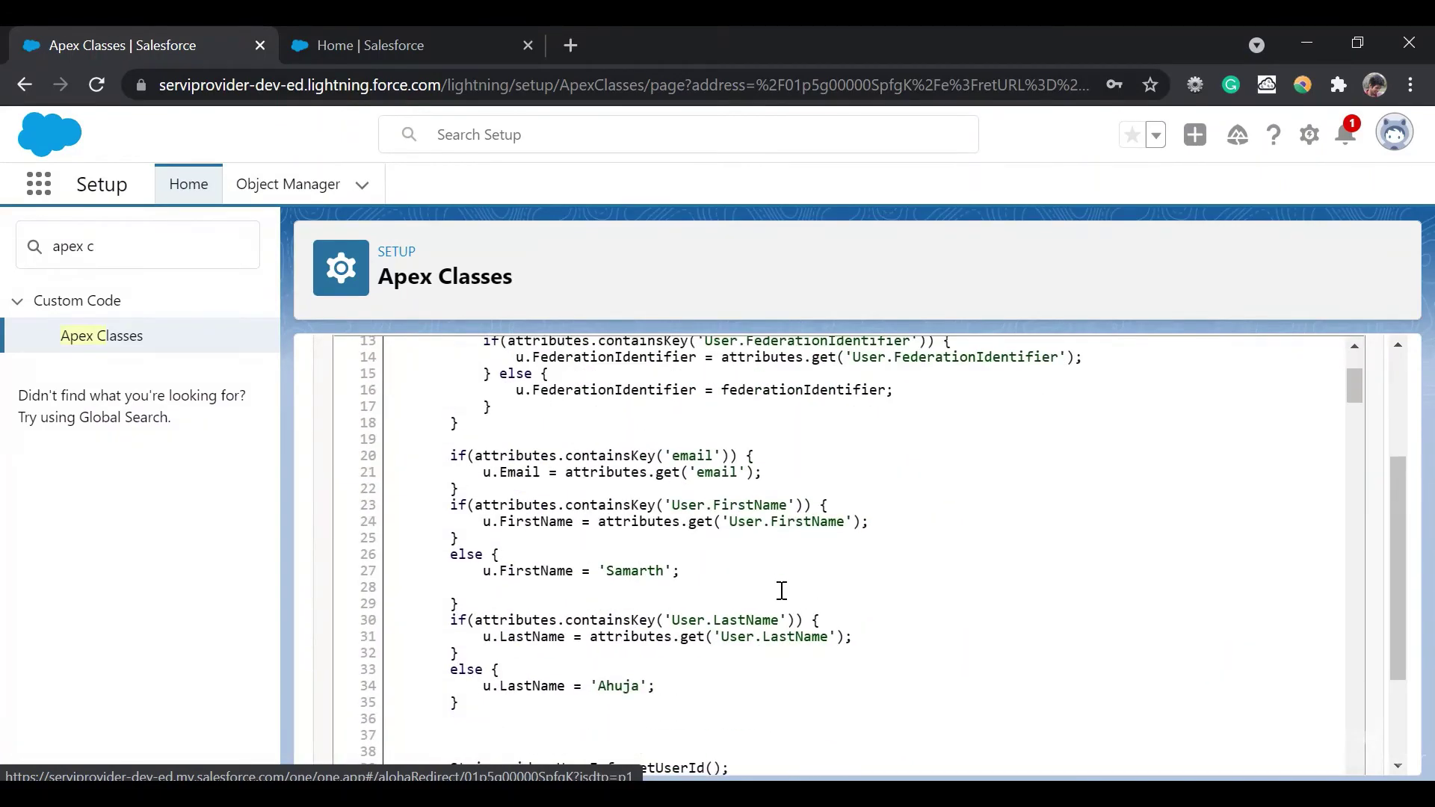
scroll(781, 591, down, 8)
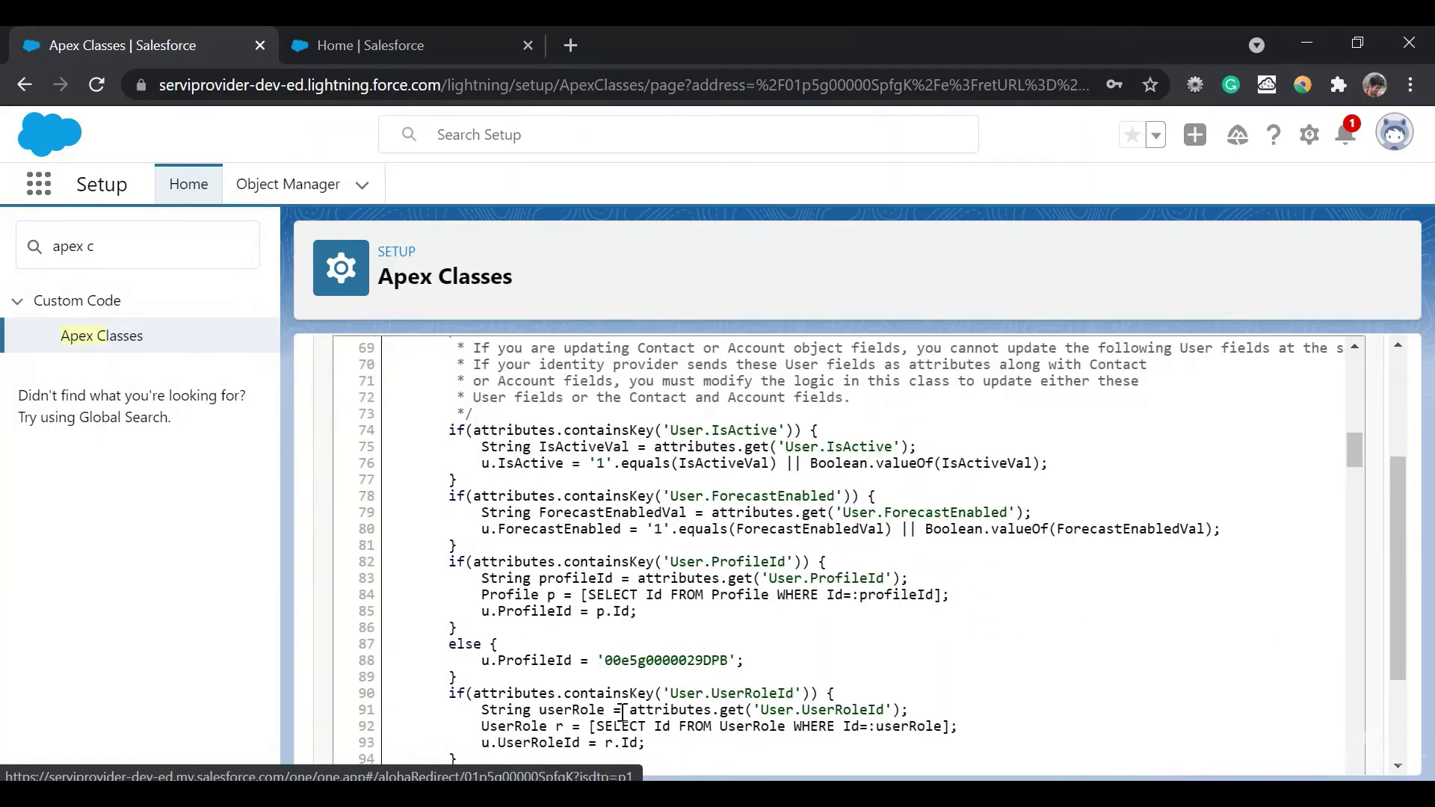
Replace the default profile ID on line 88 with '00e5g000004aZpz' and save the class
double_click(667, 660)
scroll(826, 551, up, 20)
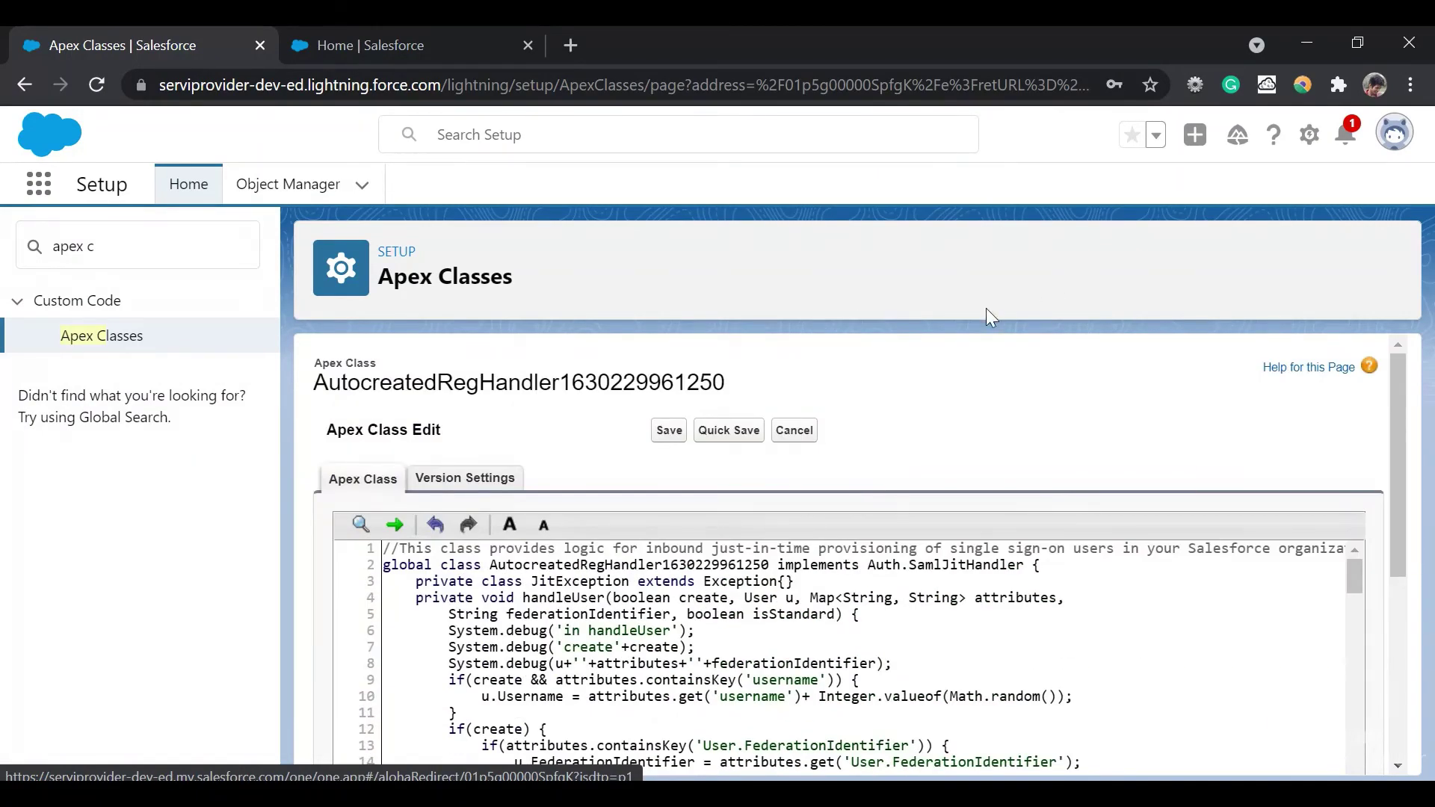
scroll(897, 481, down, 5)
scroll(900, 485, down, 20)
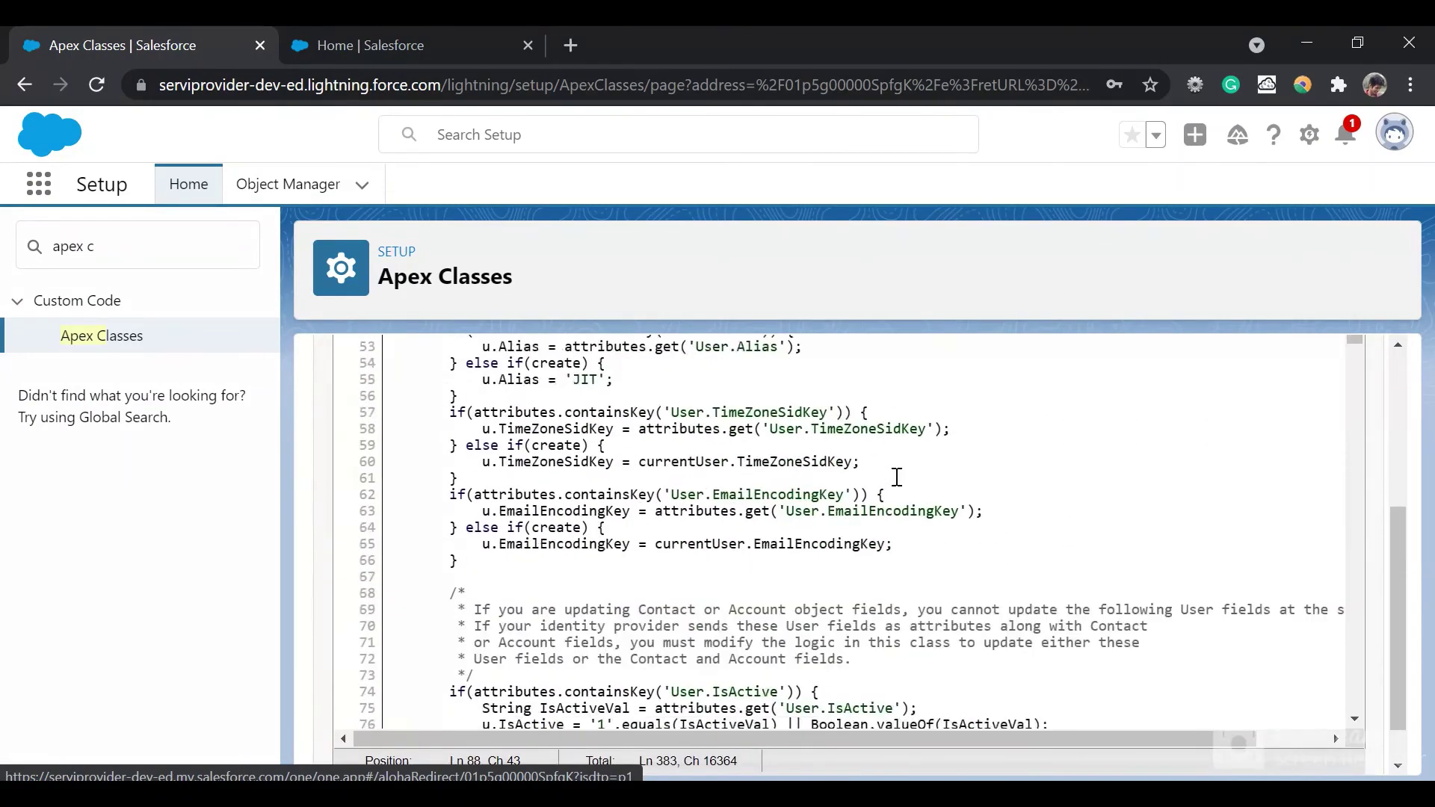
scroll(897, 478, up, 5)
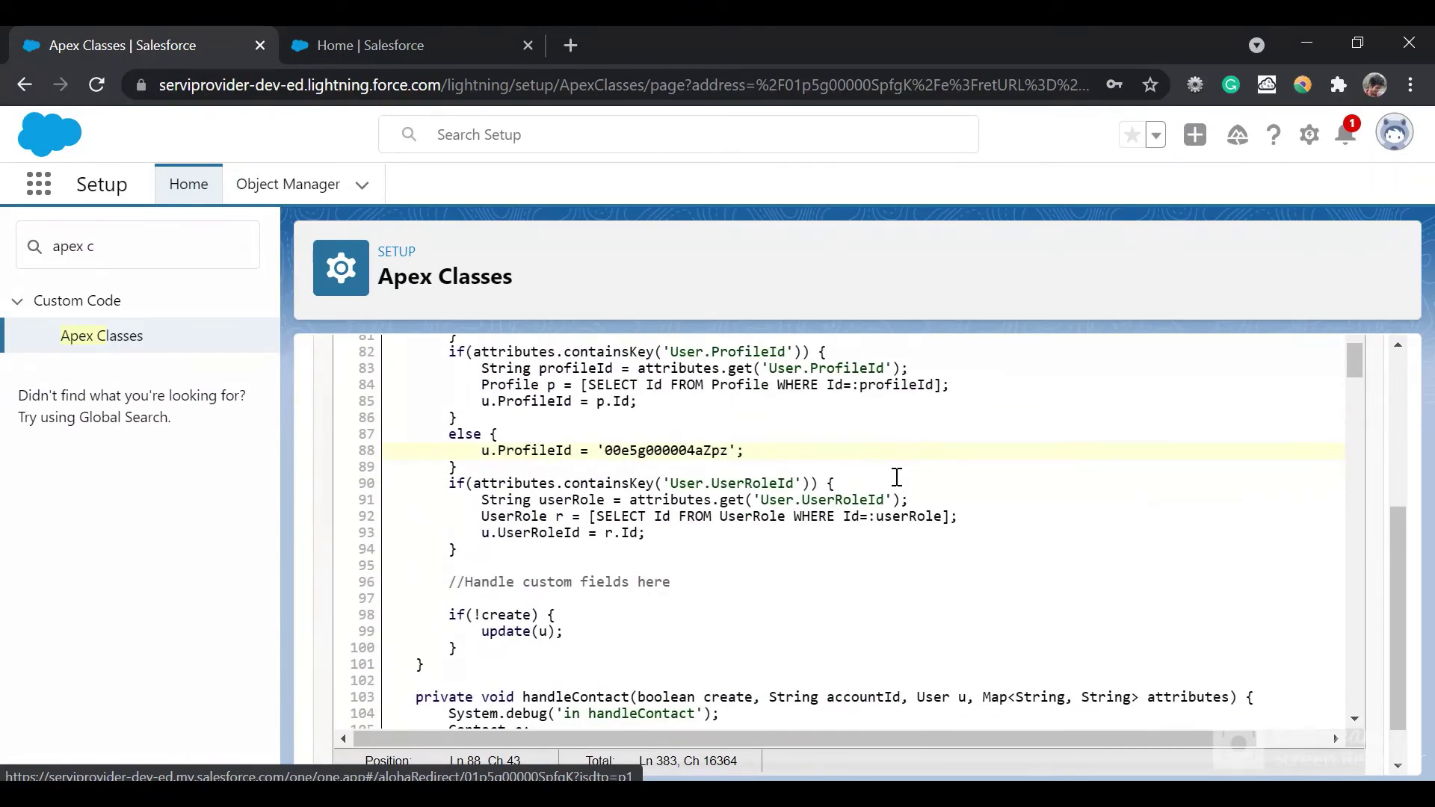
scroll(624, 516, down, 18)
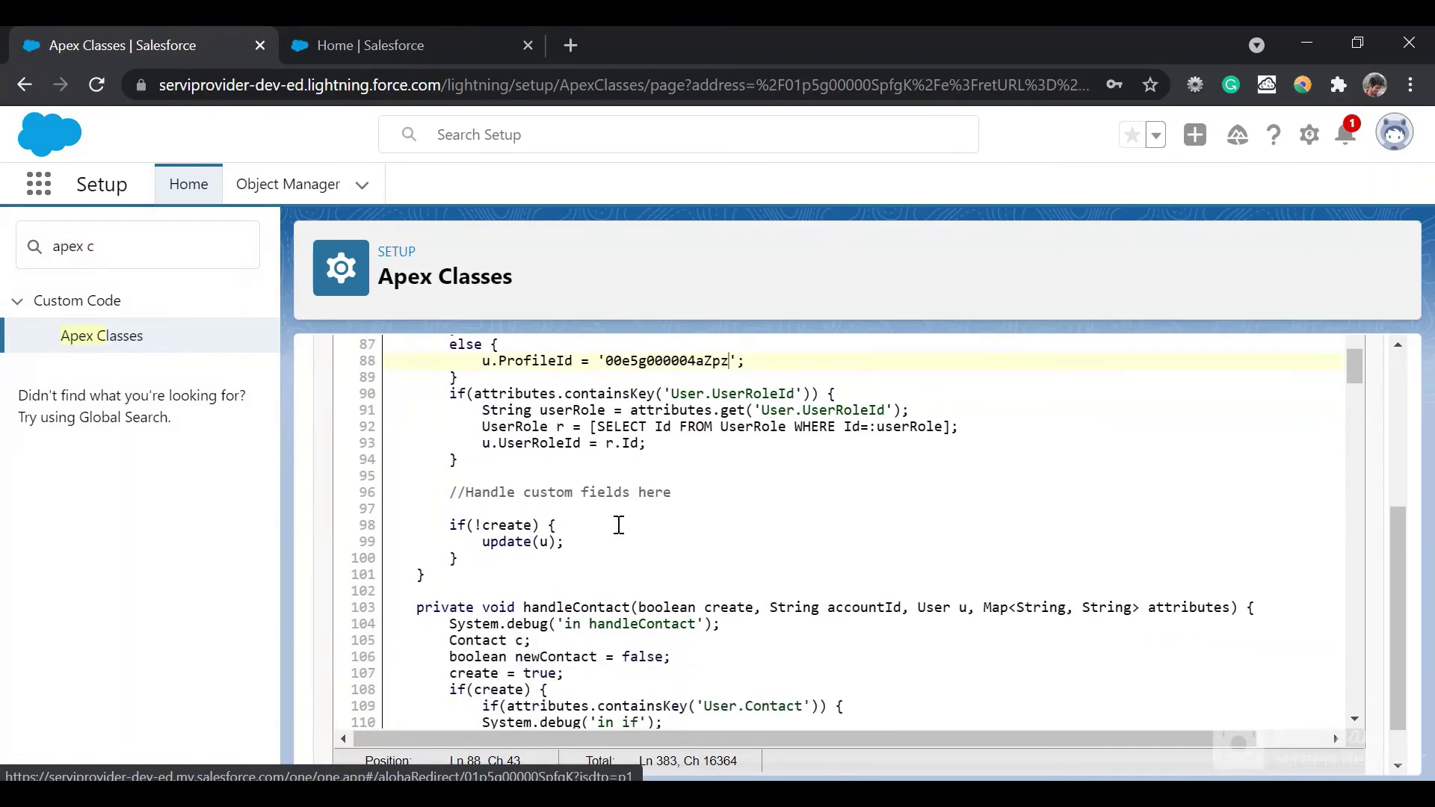
scroll(619, 526, down, 20)
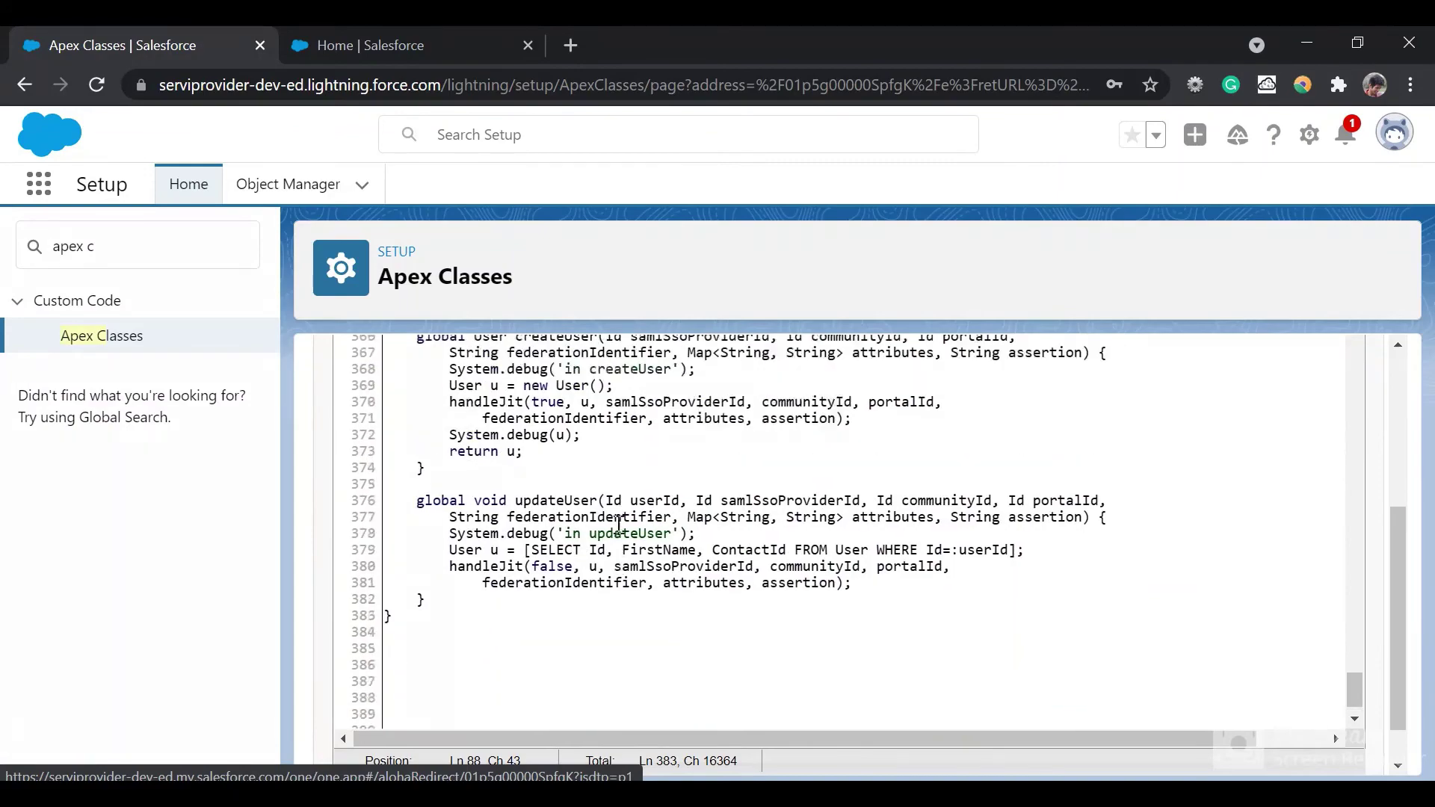
drag(519, 555, 451, 553)
scroll(451, 553, up, 20)
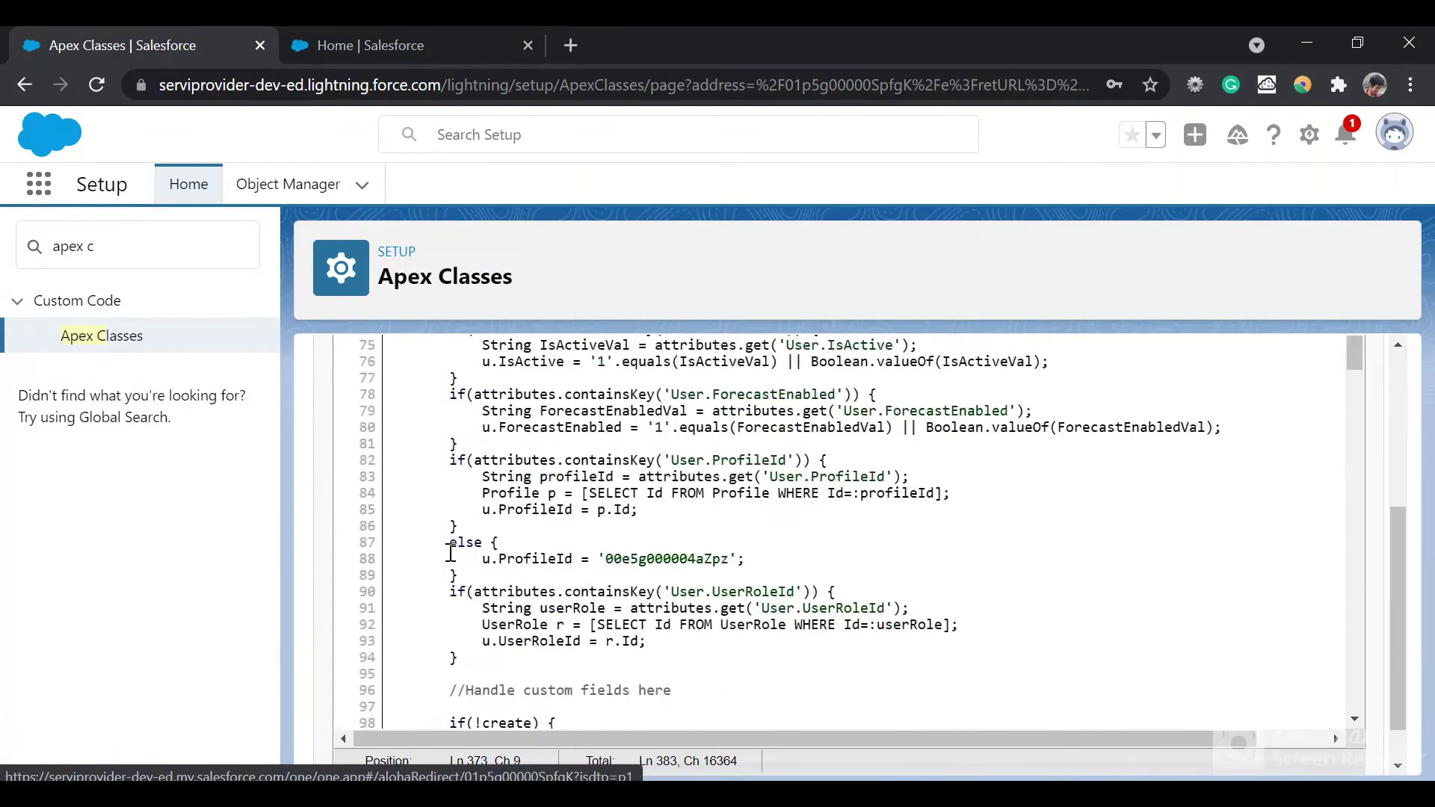
click(669, 431)
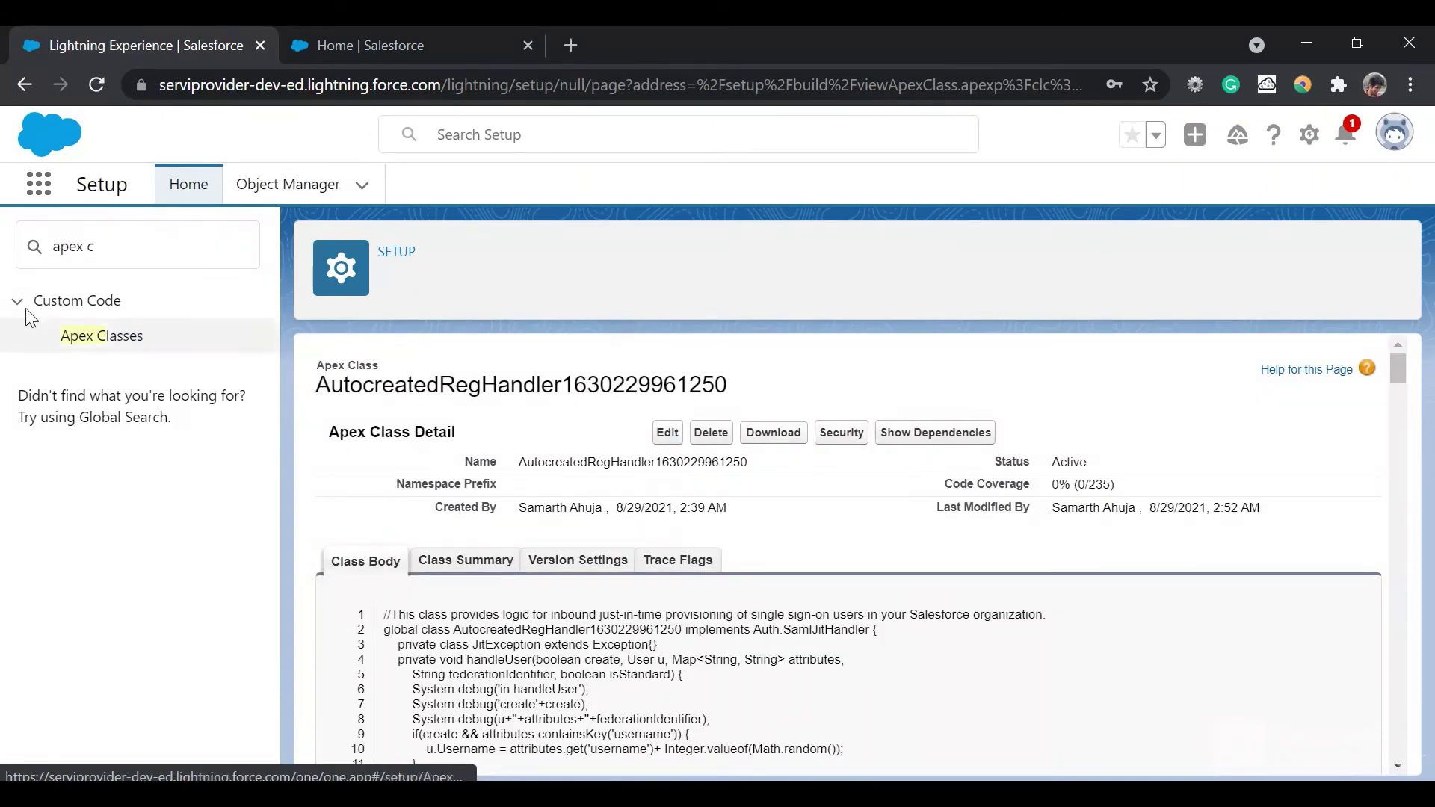
Open the My Domain settings page via the 'my dom' search
click(161, 256)
text(my)
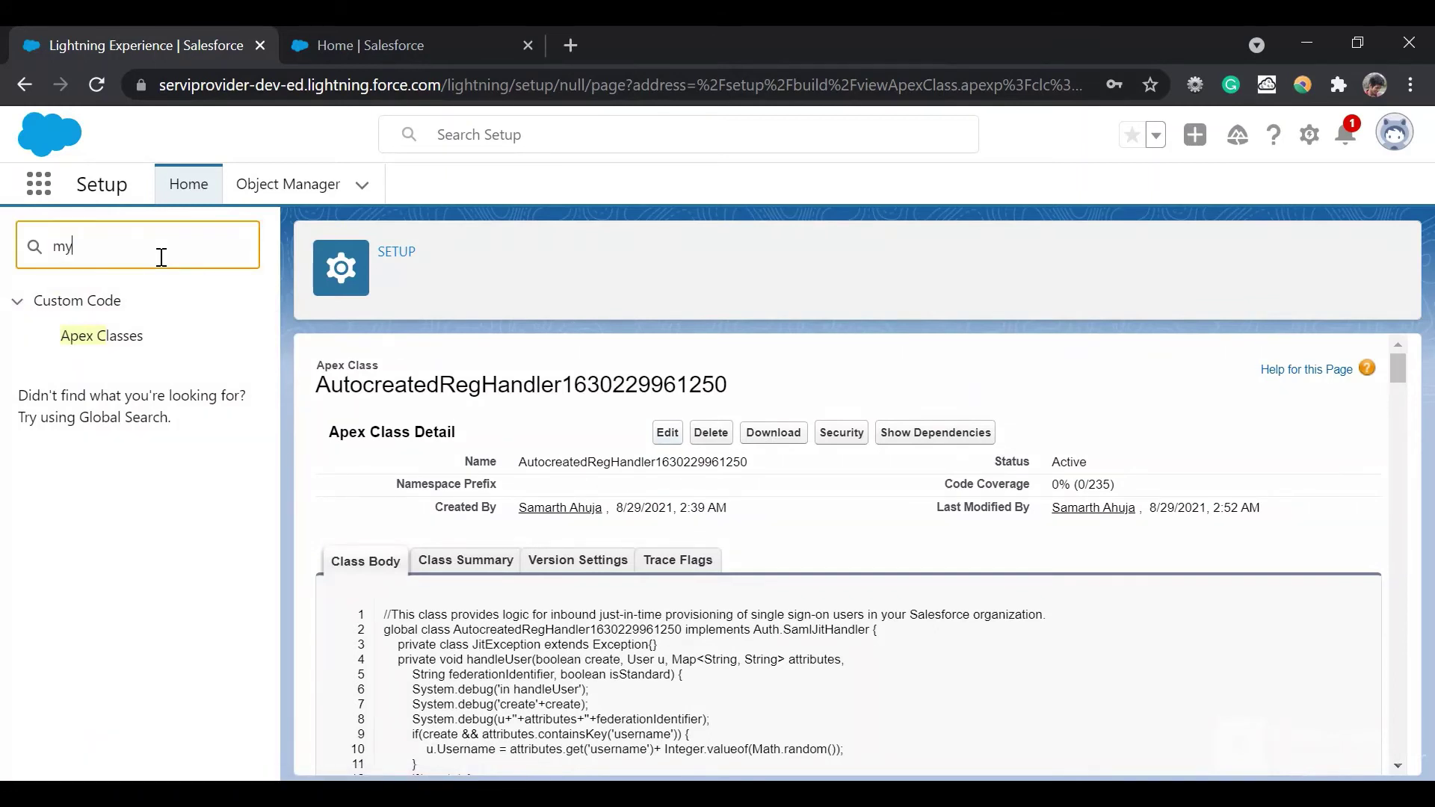
text( dom)
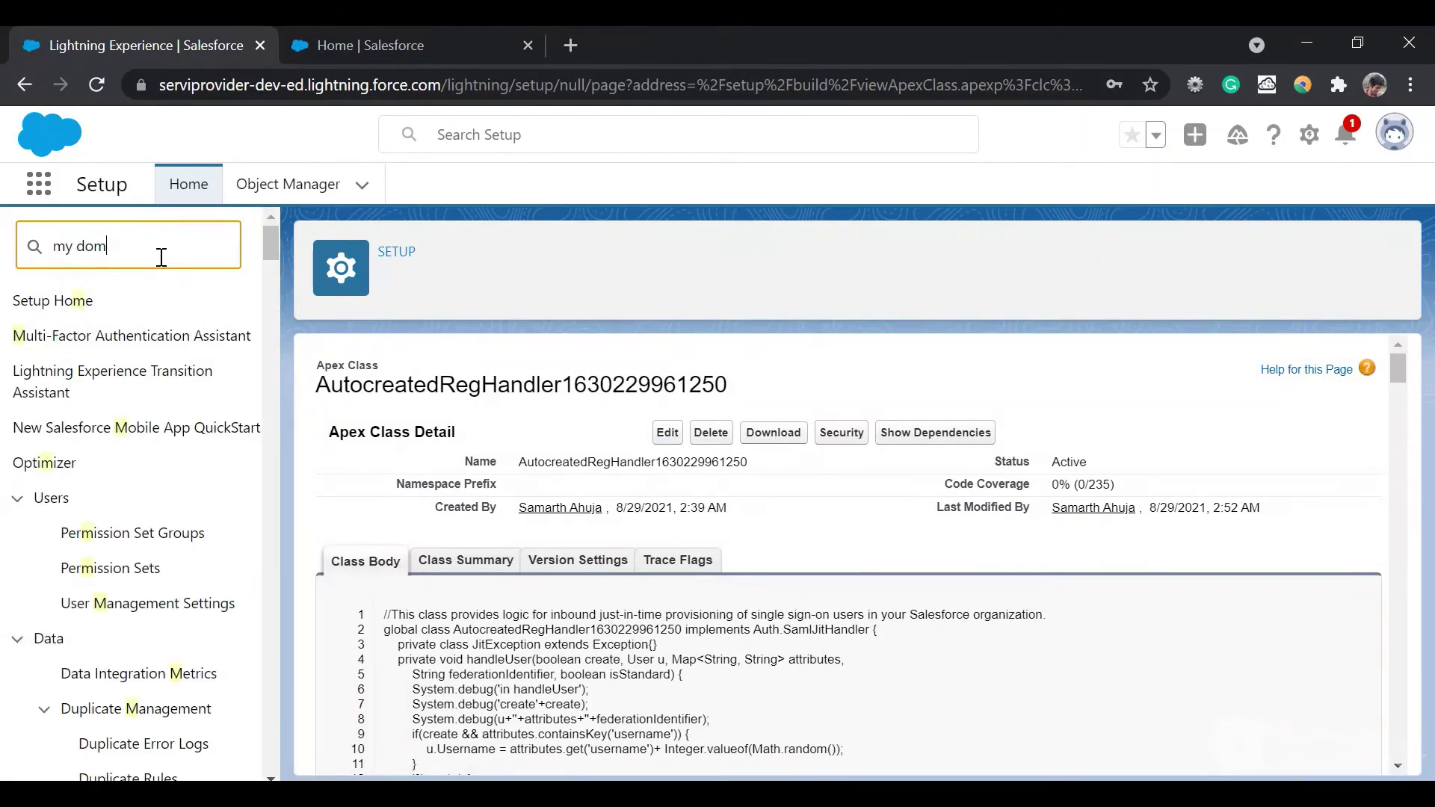
click(122, 343)
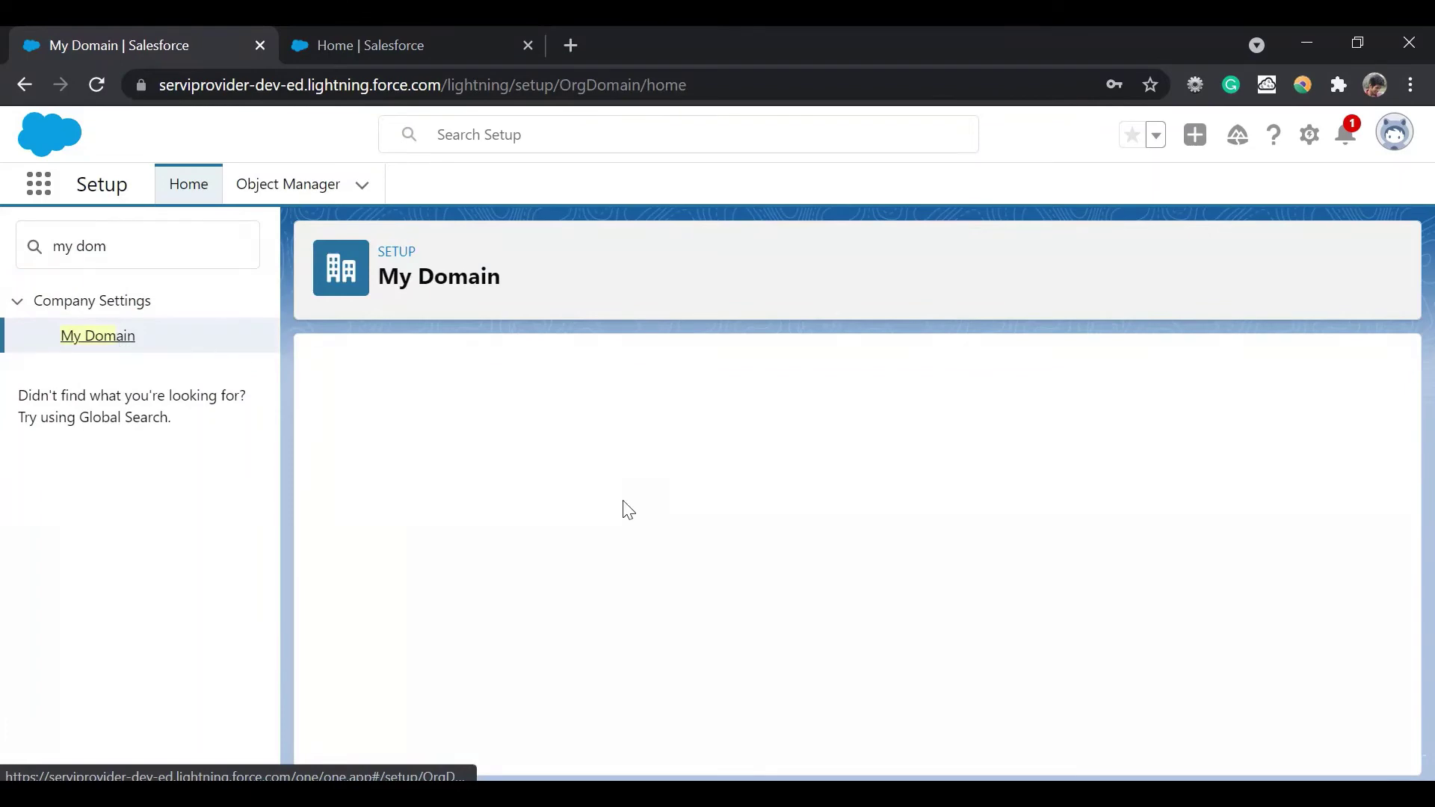
scroll(631, 512, down, 6)
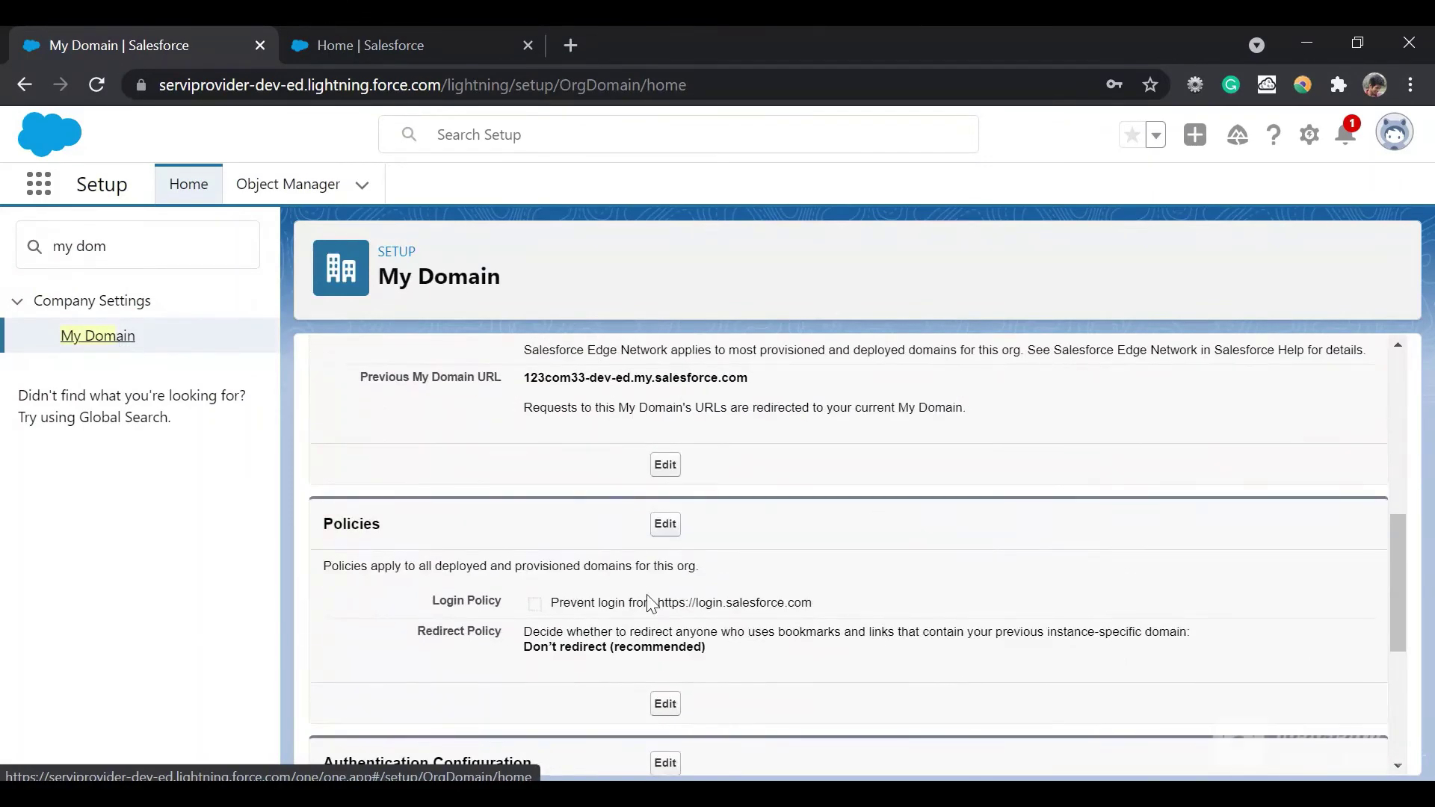
scroll(649, 601, down, 4)
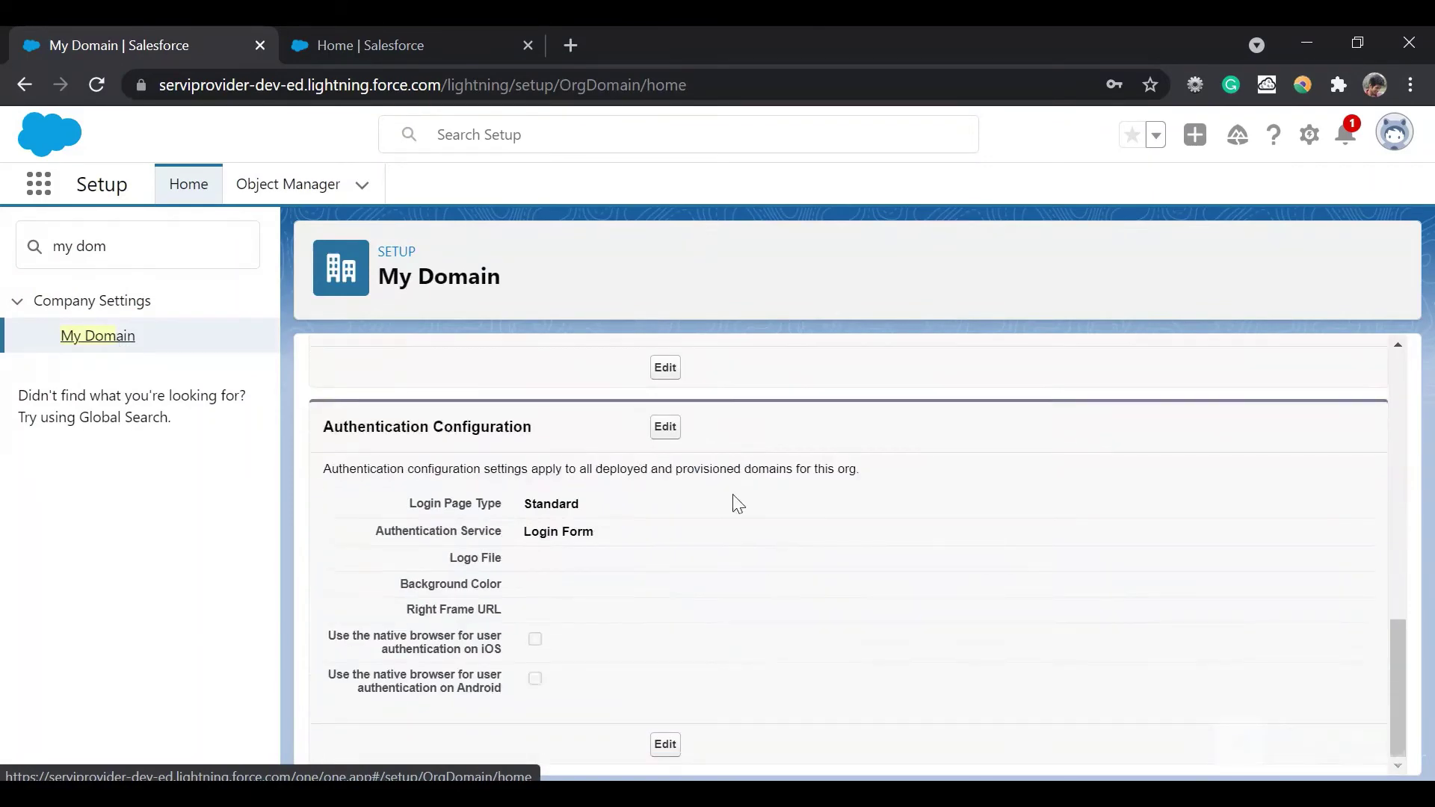
Tick idpcom5-dev-ed as an authentication service alongside Login Form and save
click(664, 427)
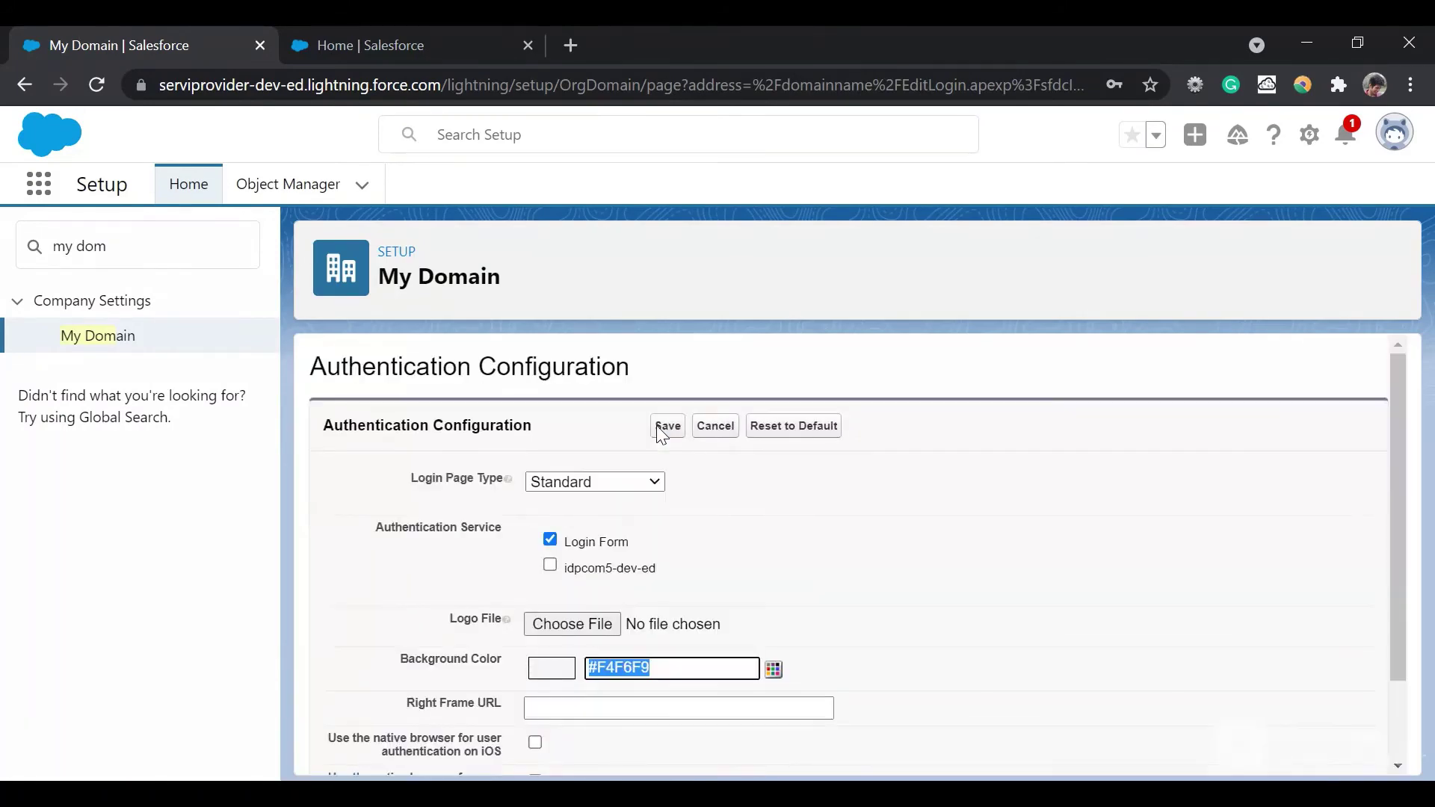
scroll(662, 433, down, 2)
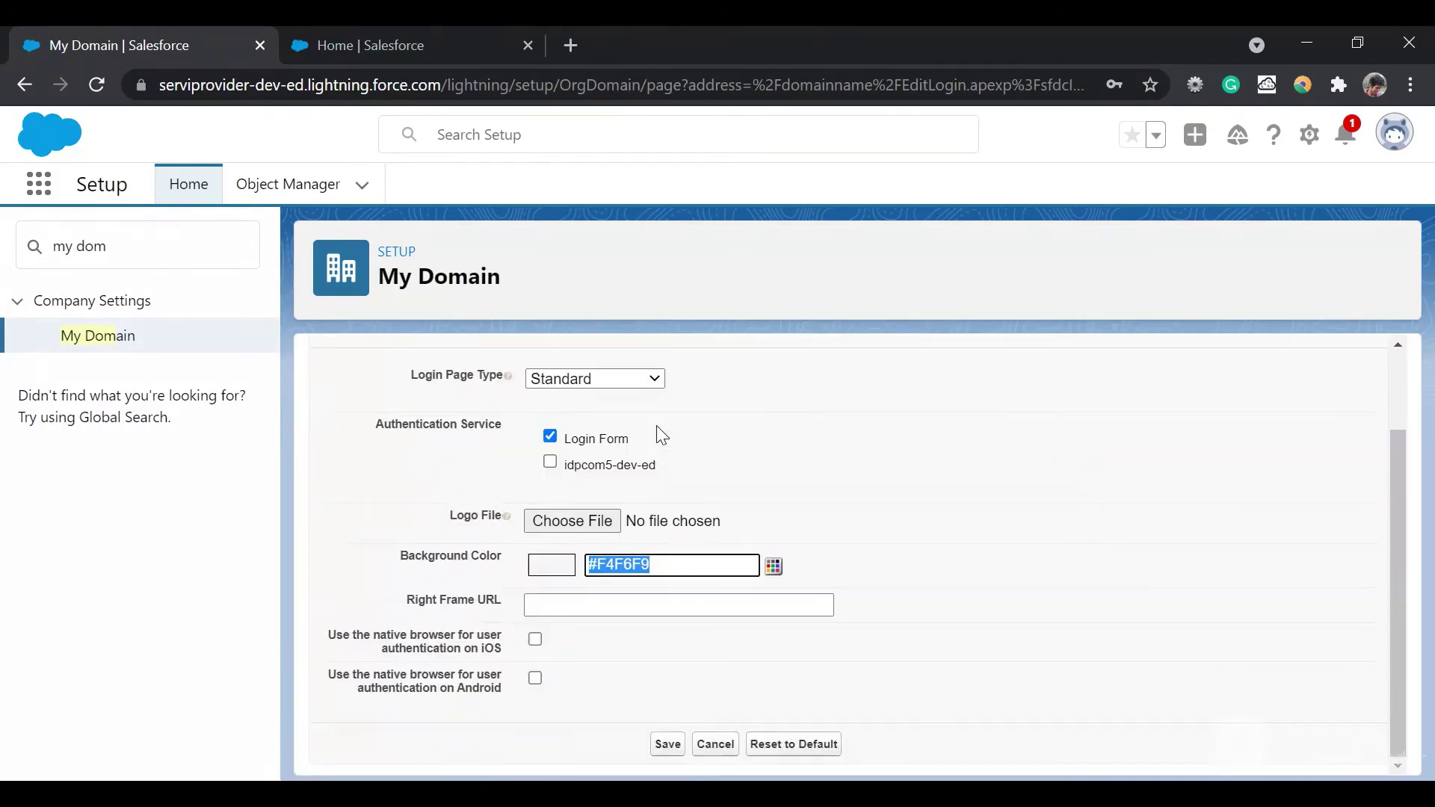
click(550, 463)
scroll(550, 464, up, 2)
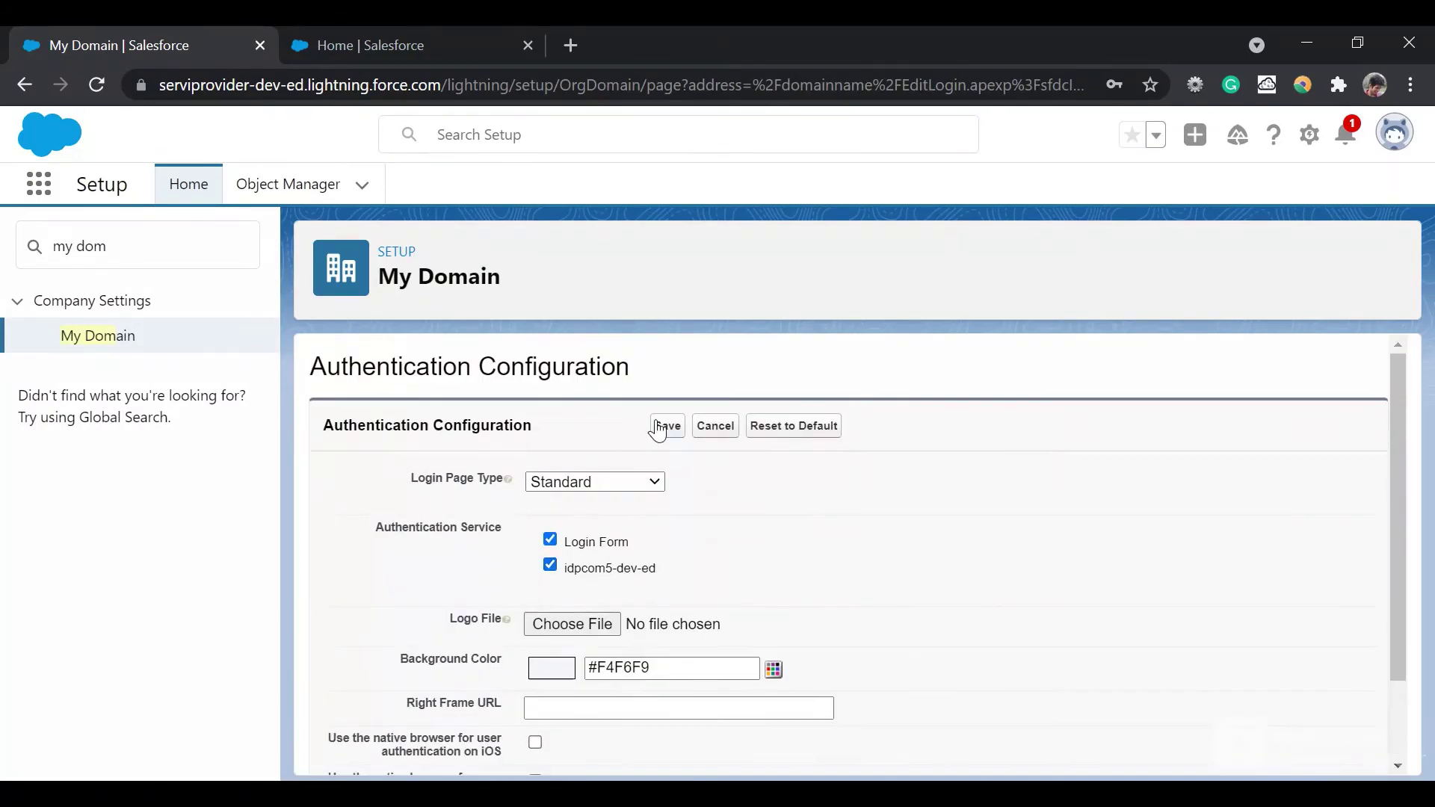
click(658, 429)
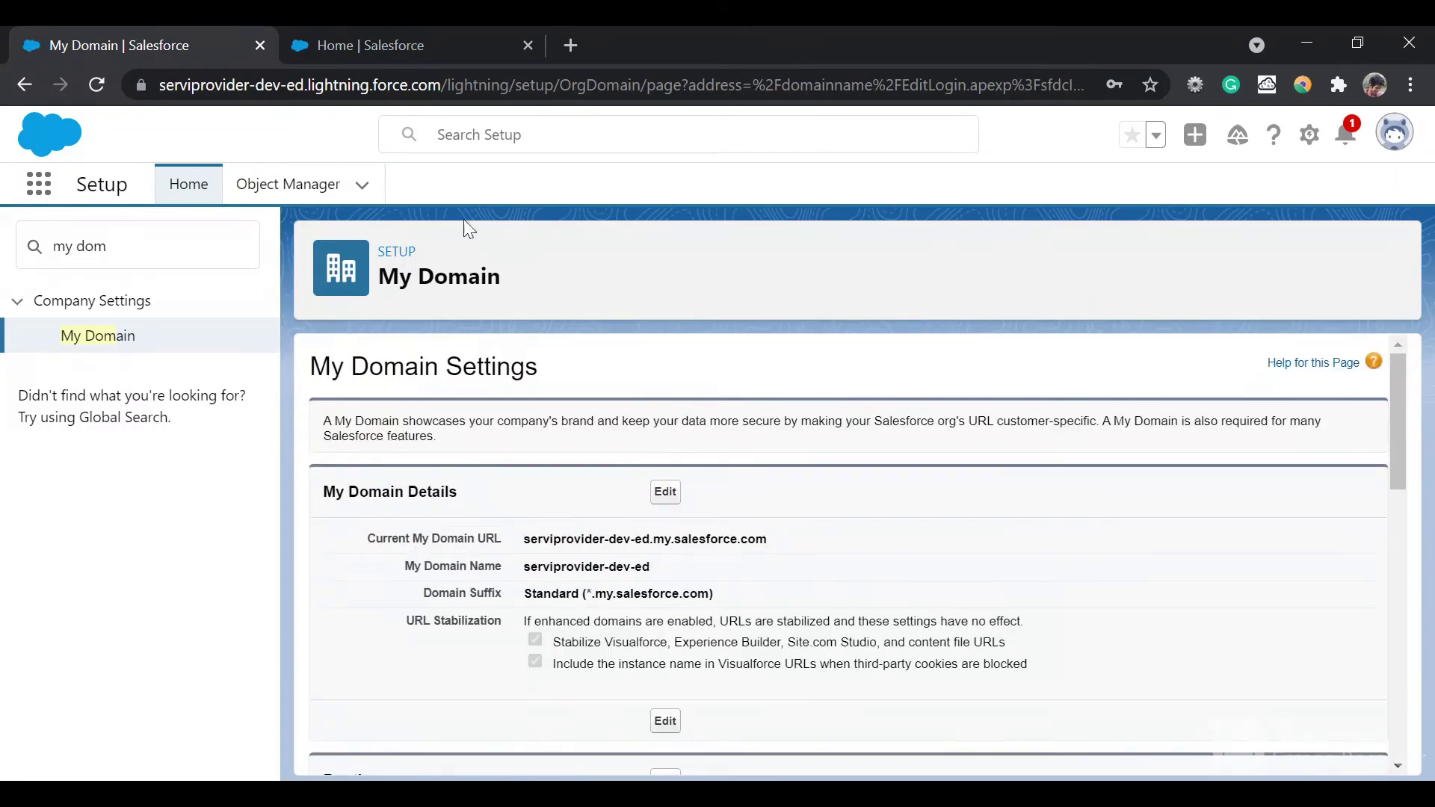
Copy the current My Domain URL, serviprovider-dev-ed.my.salesforce.com
drag(440, 85, 169, 73)
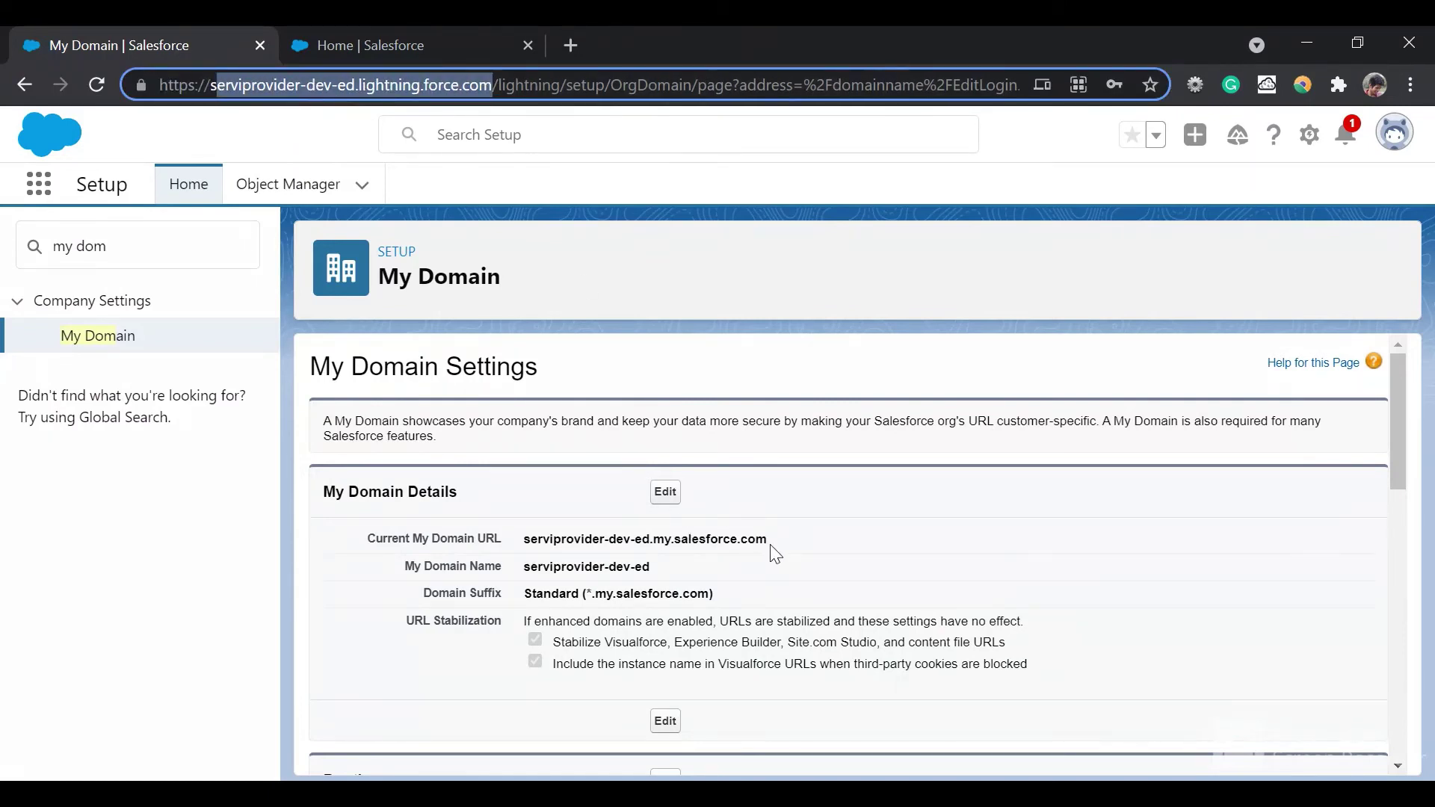
drag(772, 554, 498, 551)
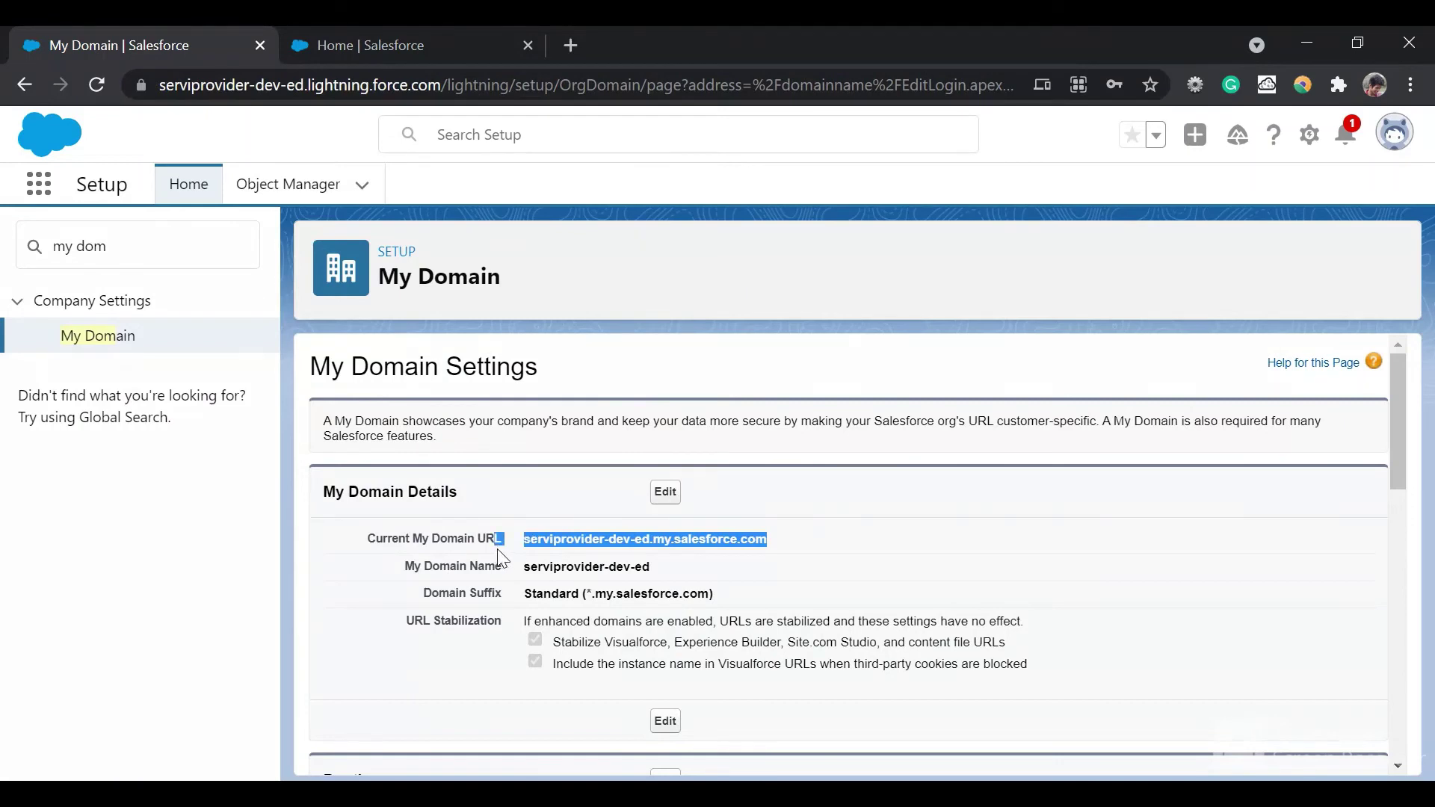
click(557, 546)
drag(772, 547, 523, 554)
key(ctrl+c)
Load the My Domain login page in an incognito window and choose idpcom5-dev-ed login
key(ctrl+shift+n)
key(ctrl+v)
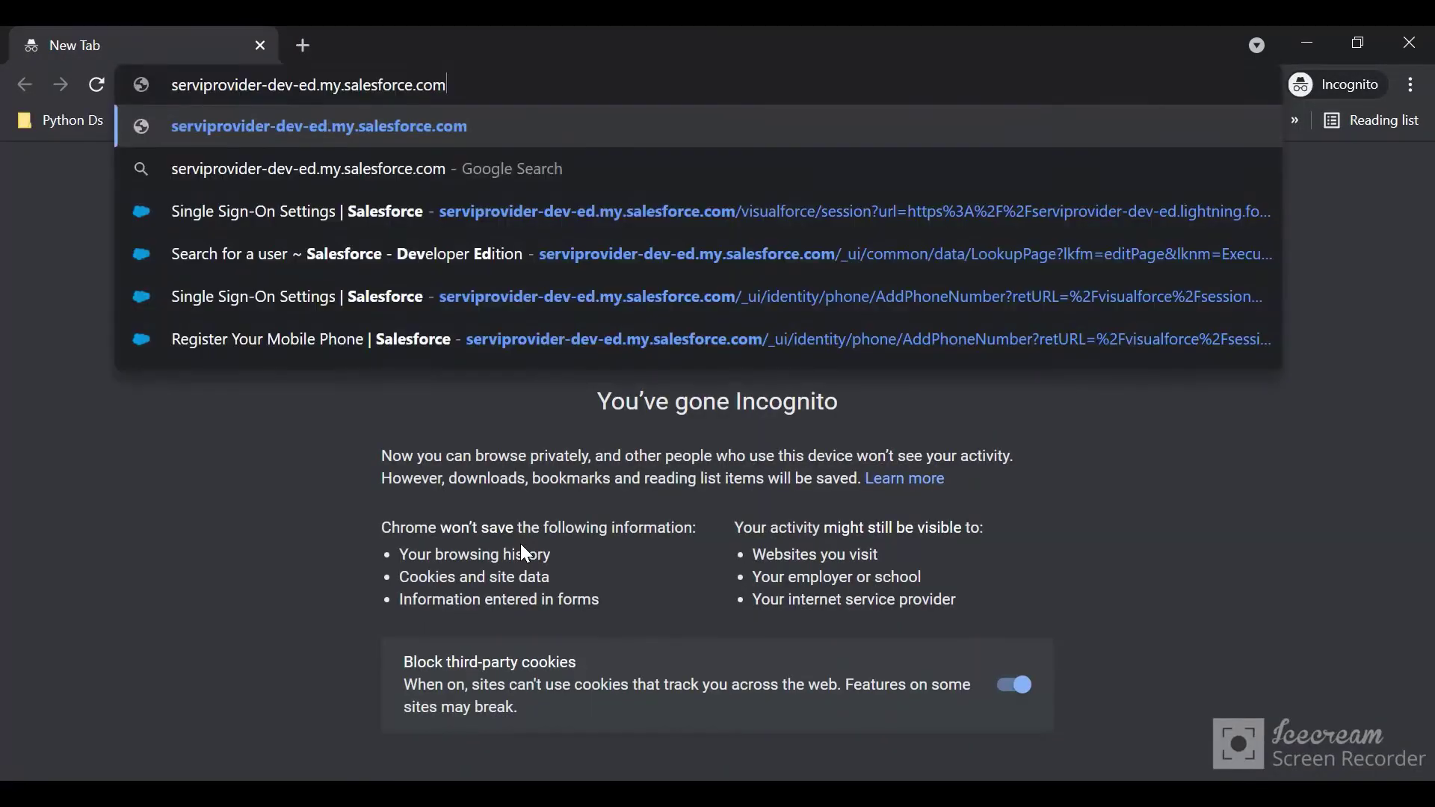
key(Return)
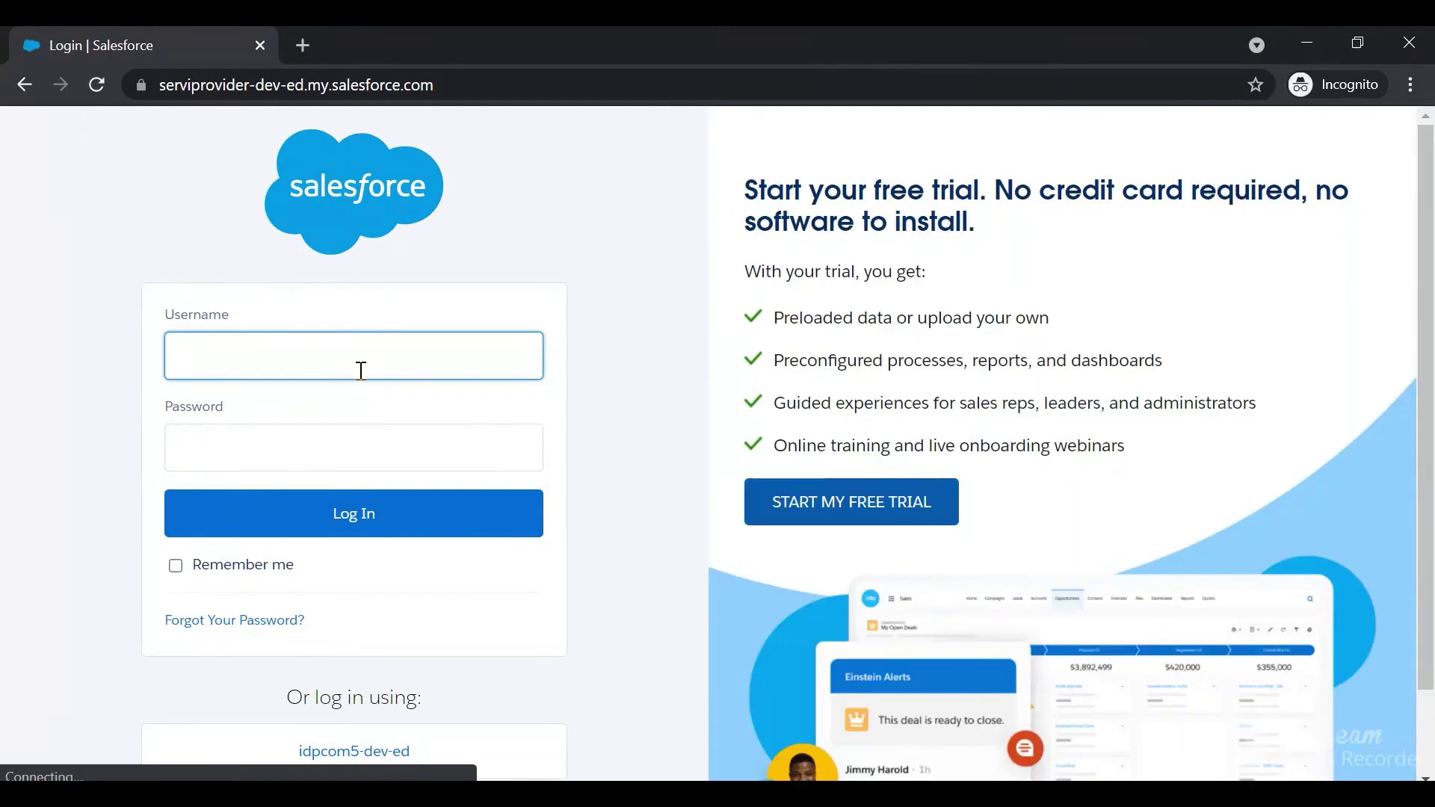
scroll(361, 371, down, 1)
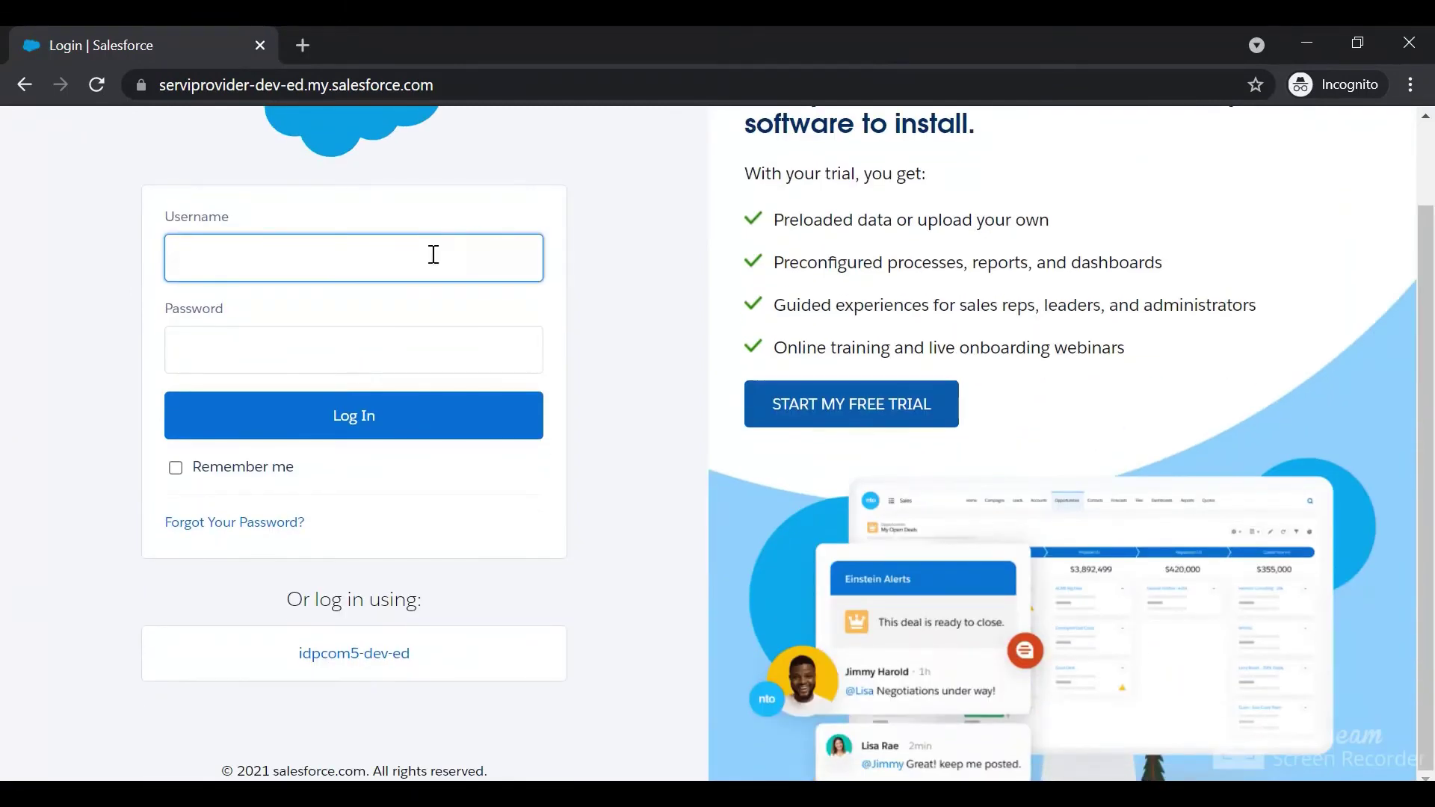
click(366, 680)
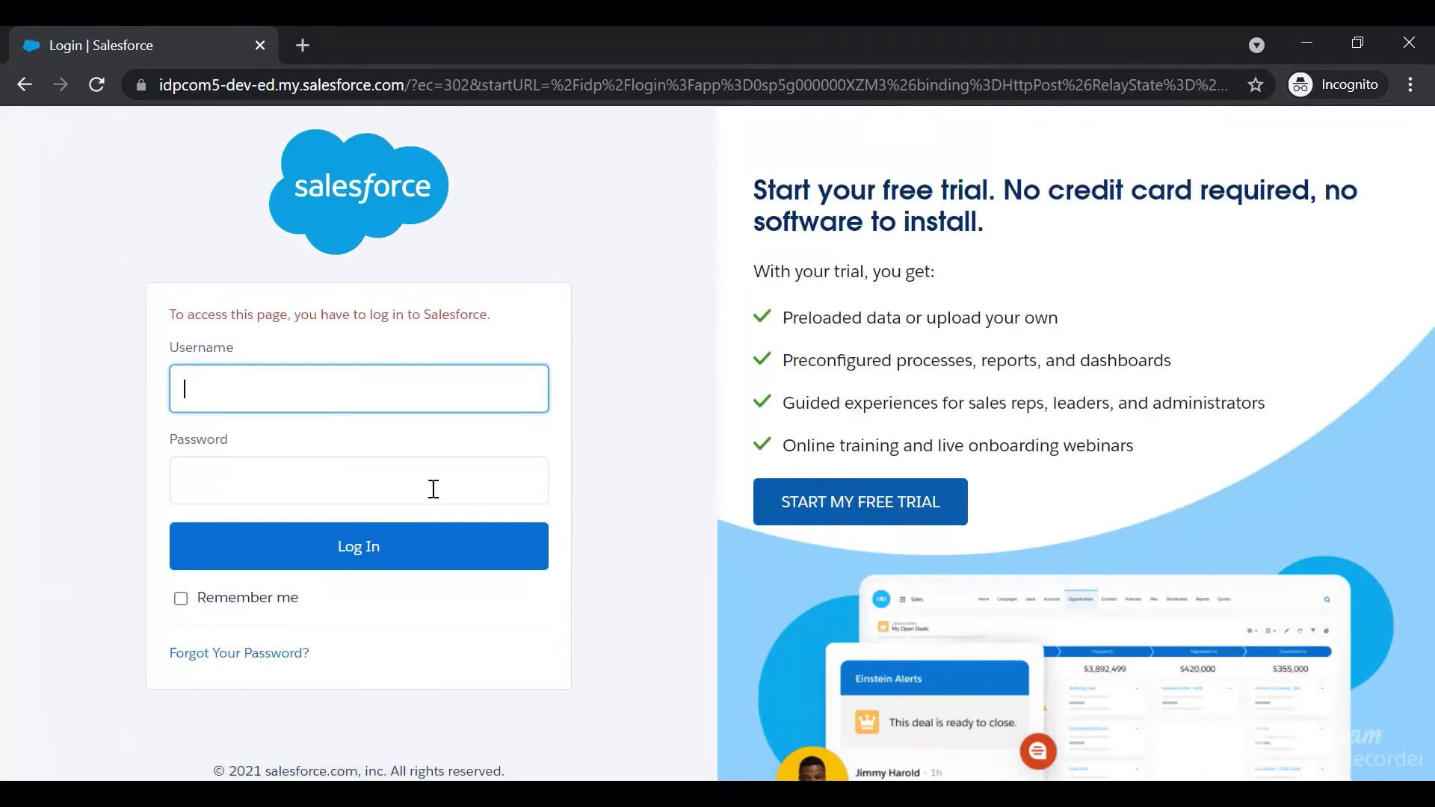
Enter the admin's username on the idpcom5-dev-ed login page, then return to the Chrome Setup window
click(350, 402)
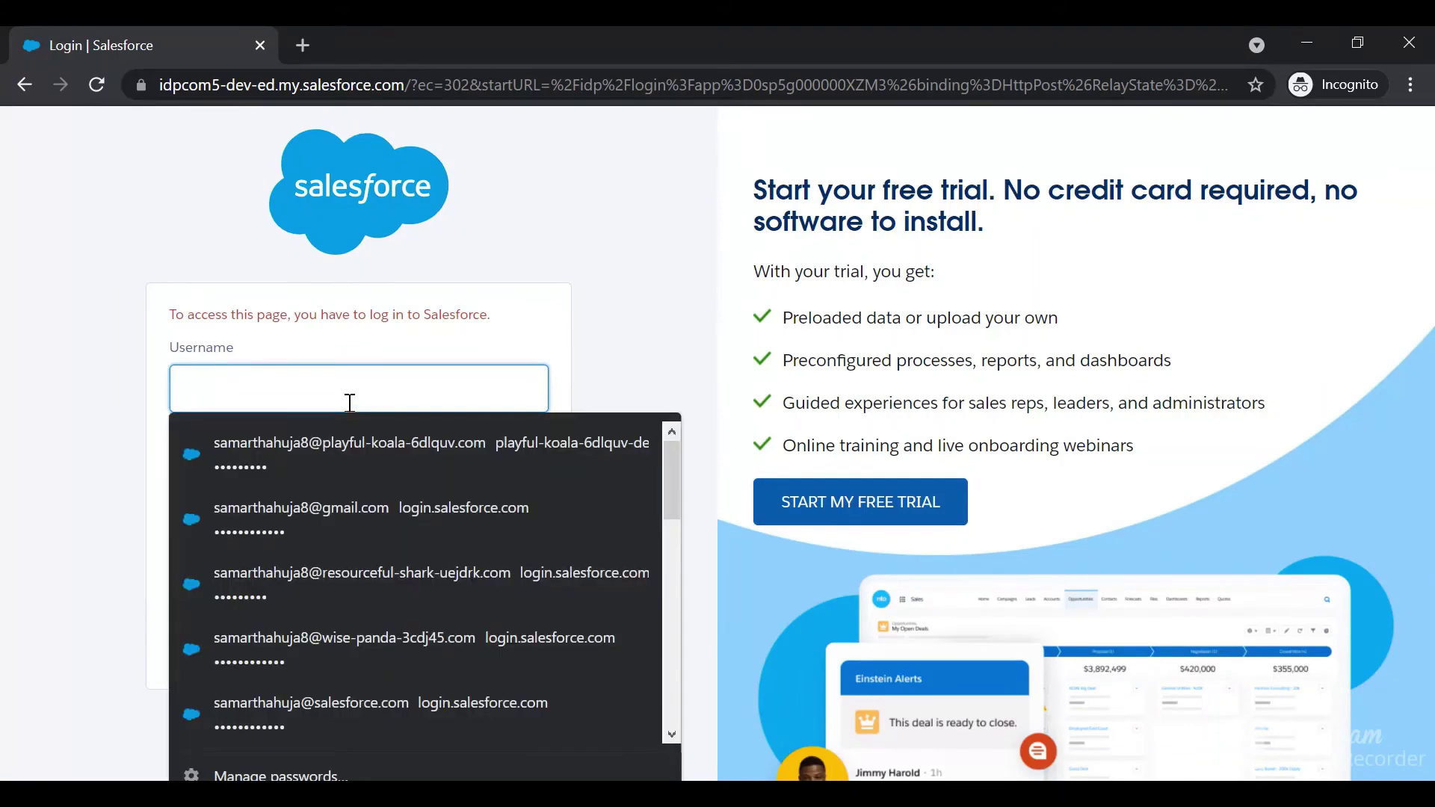
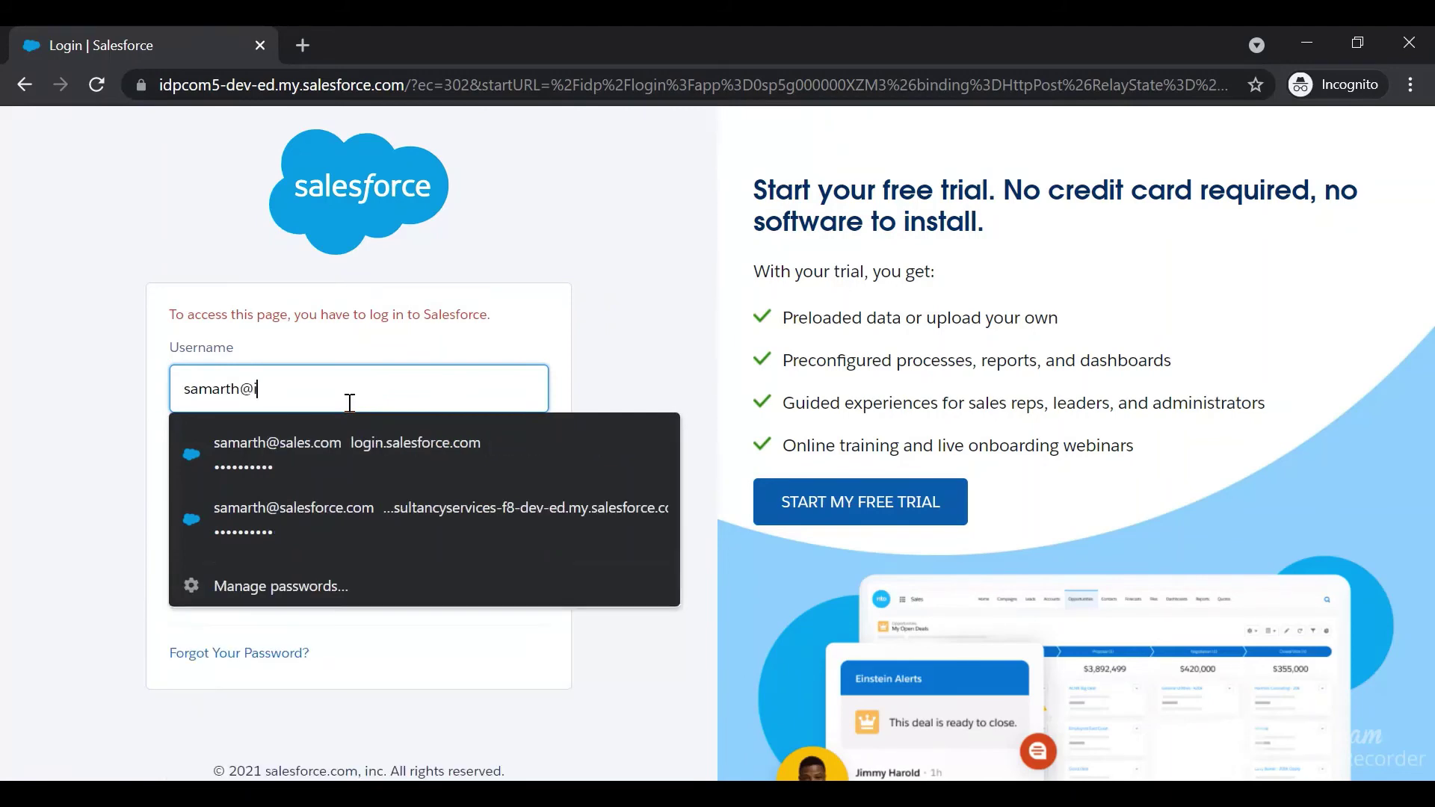
key(Tab)
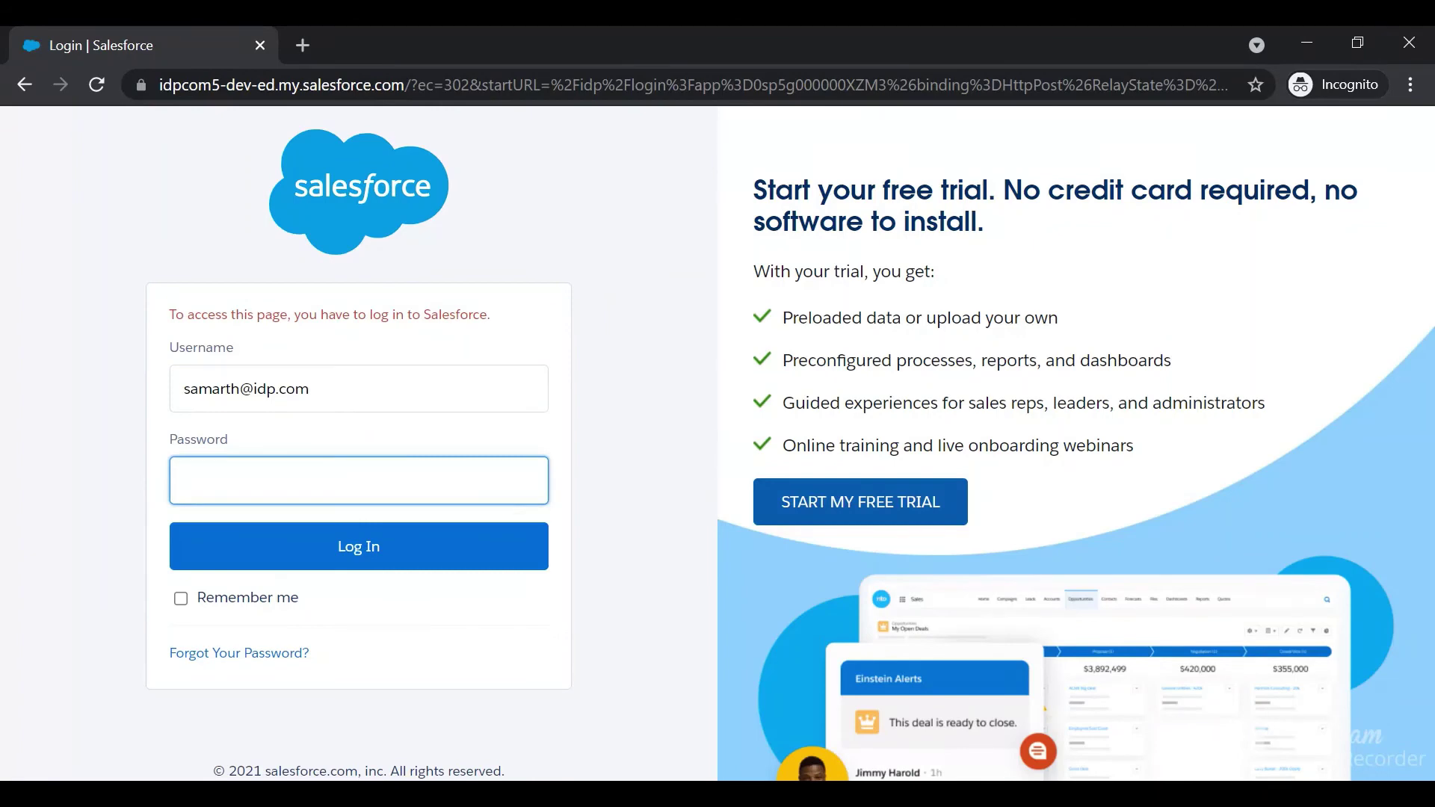
mouse_move(832, 689)
click(734, 718)
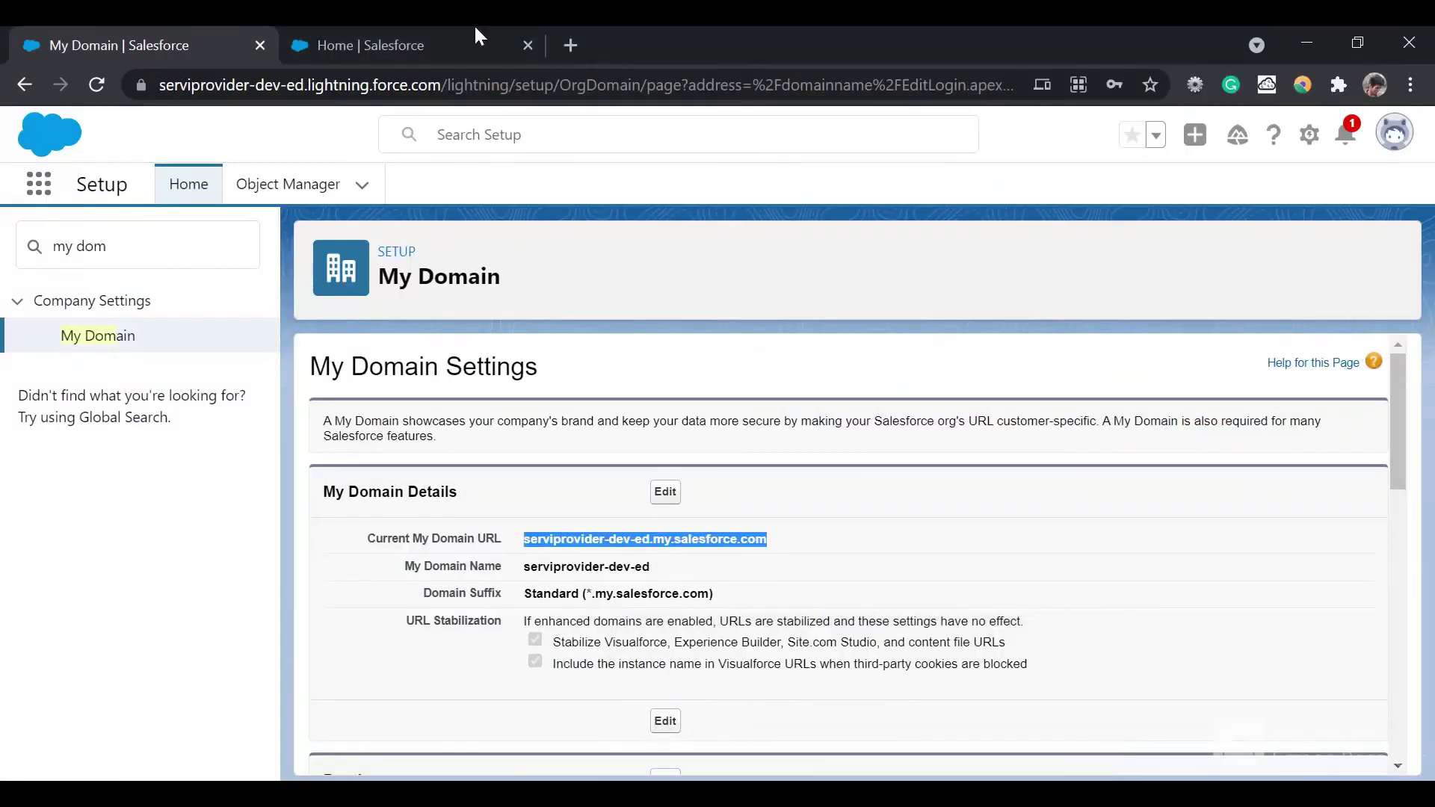
Copy the SSoJIT Test user's username, check the Active Users list, then switch to Edge
click(432, 31)
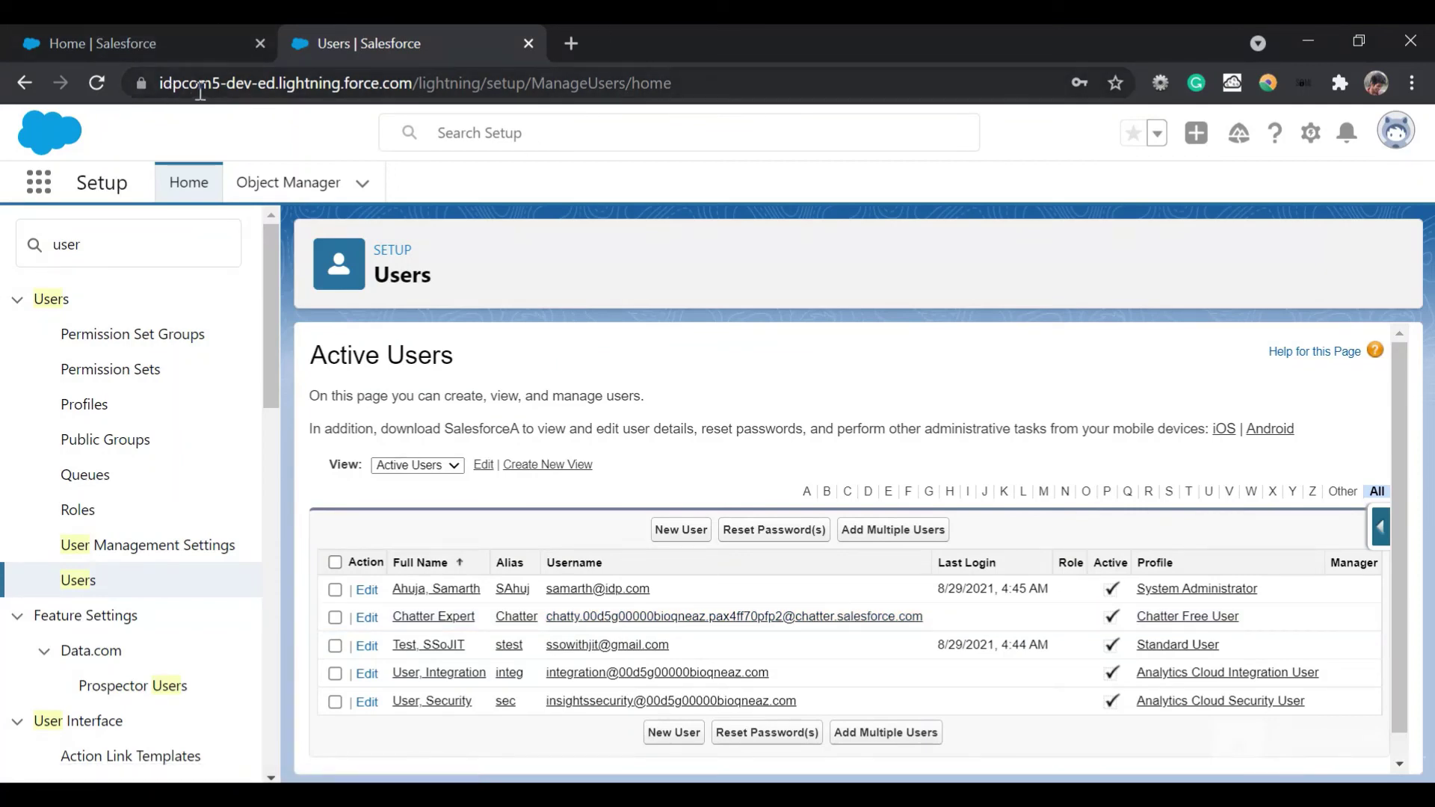
click(438, 644)
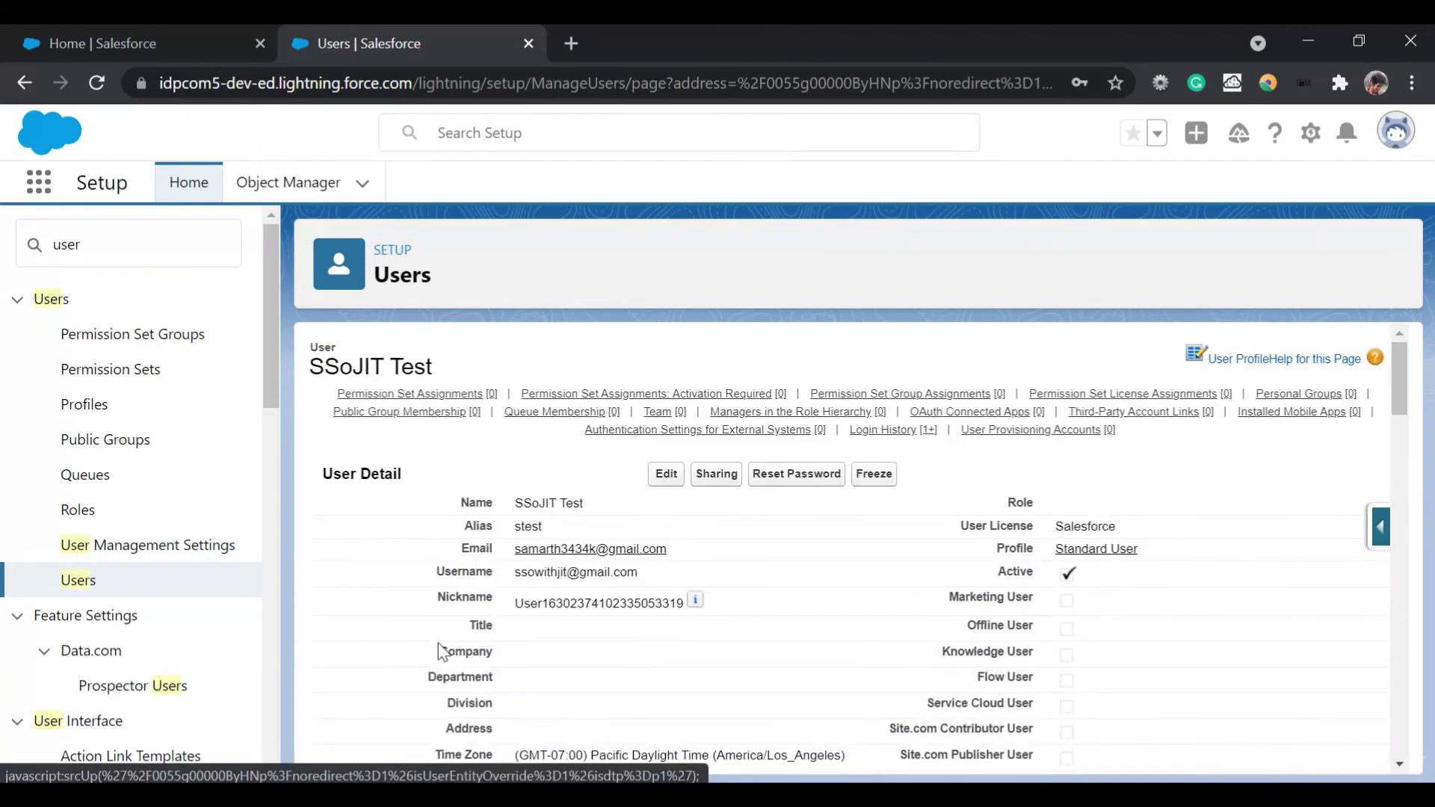
click(158, 64)
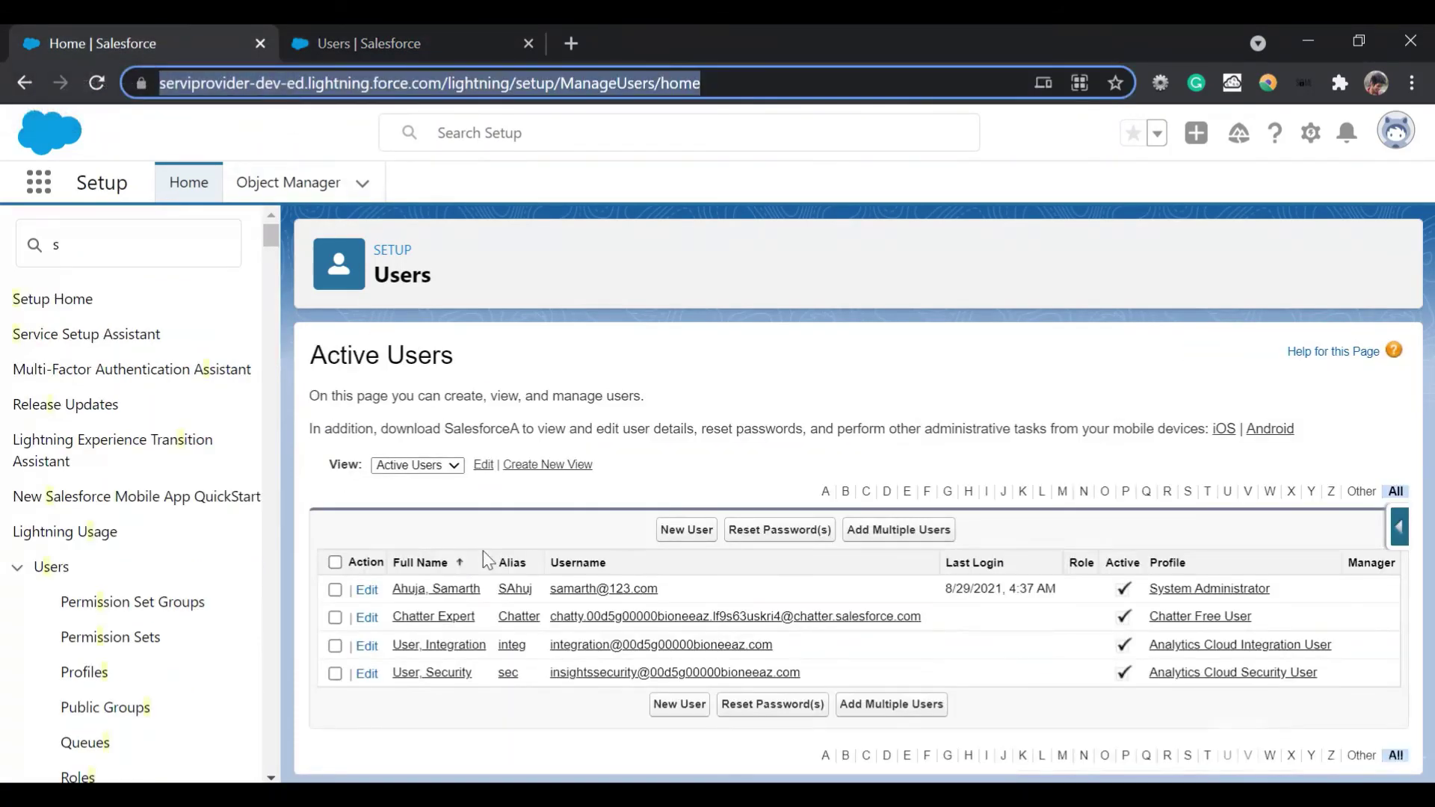
click(410, 46)
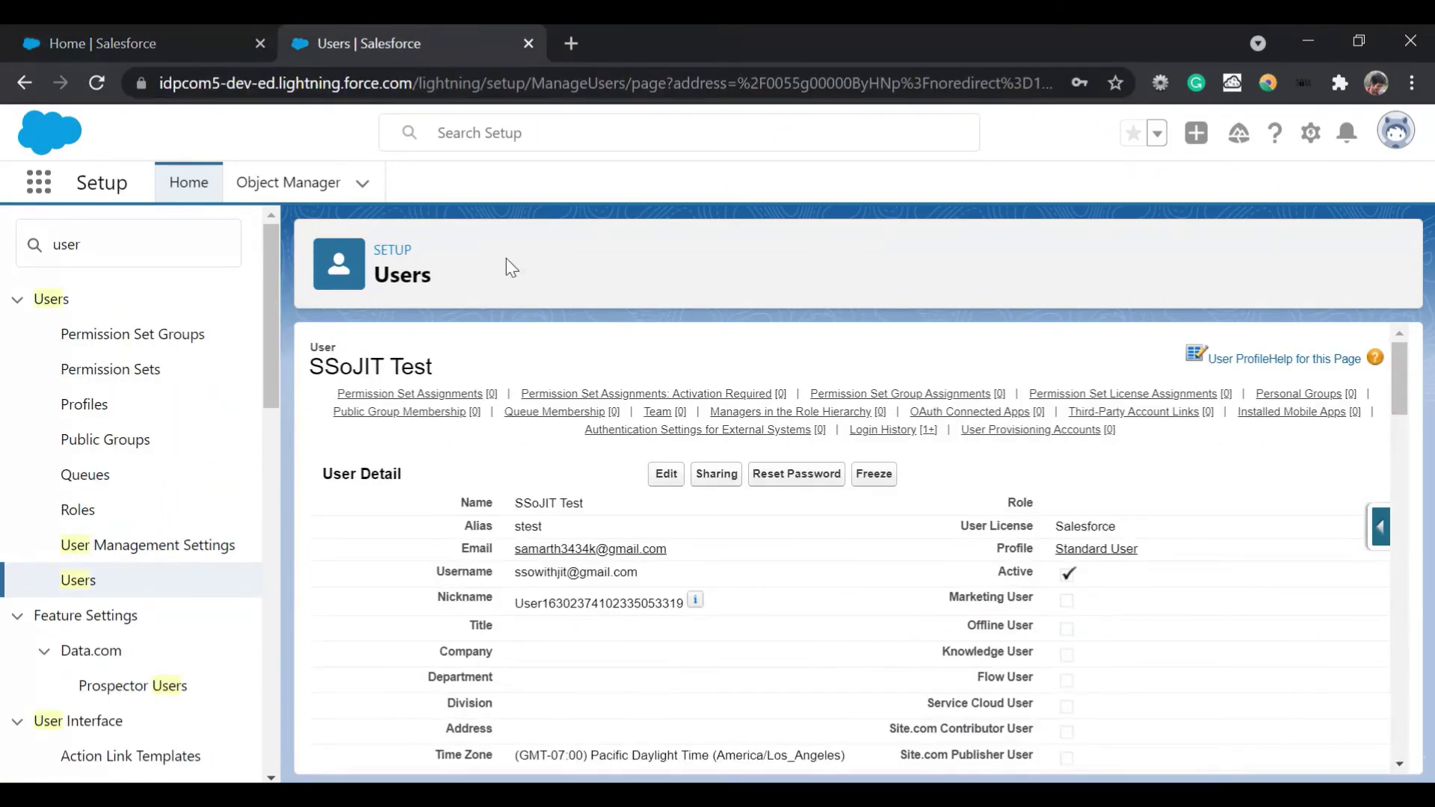
drag(648, 581, 513, 578)
key(ctrl+c)
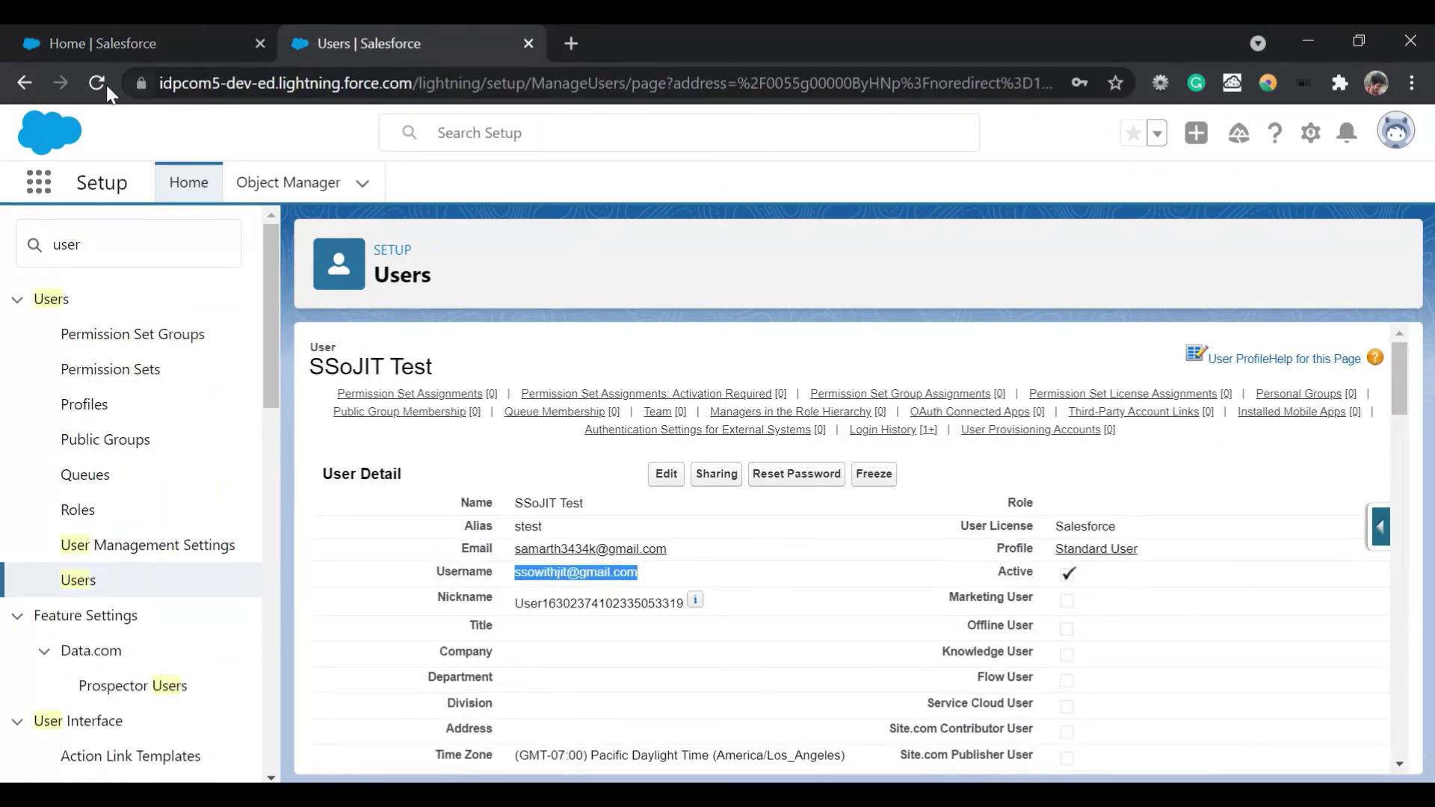
click(110, 46)
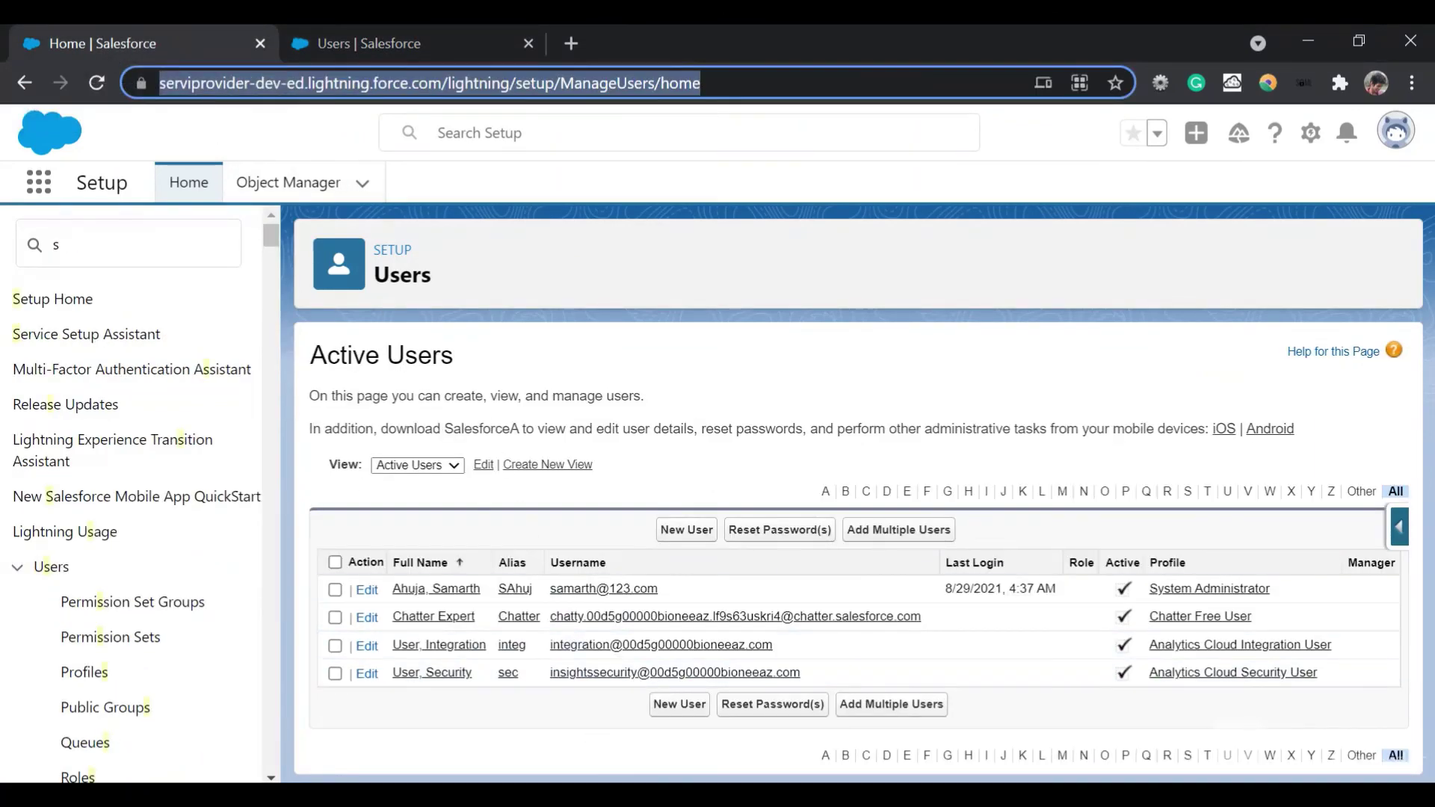
key(alt+Tab)
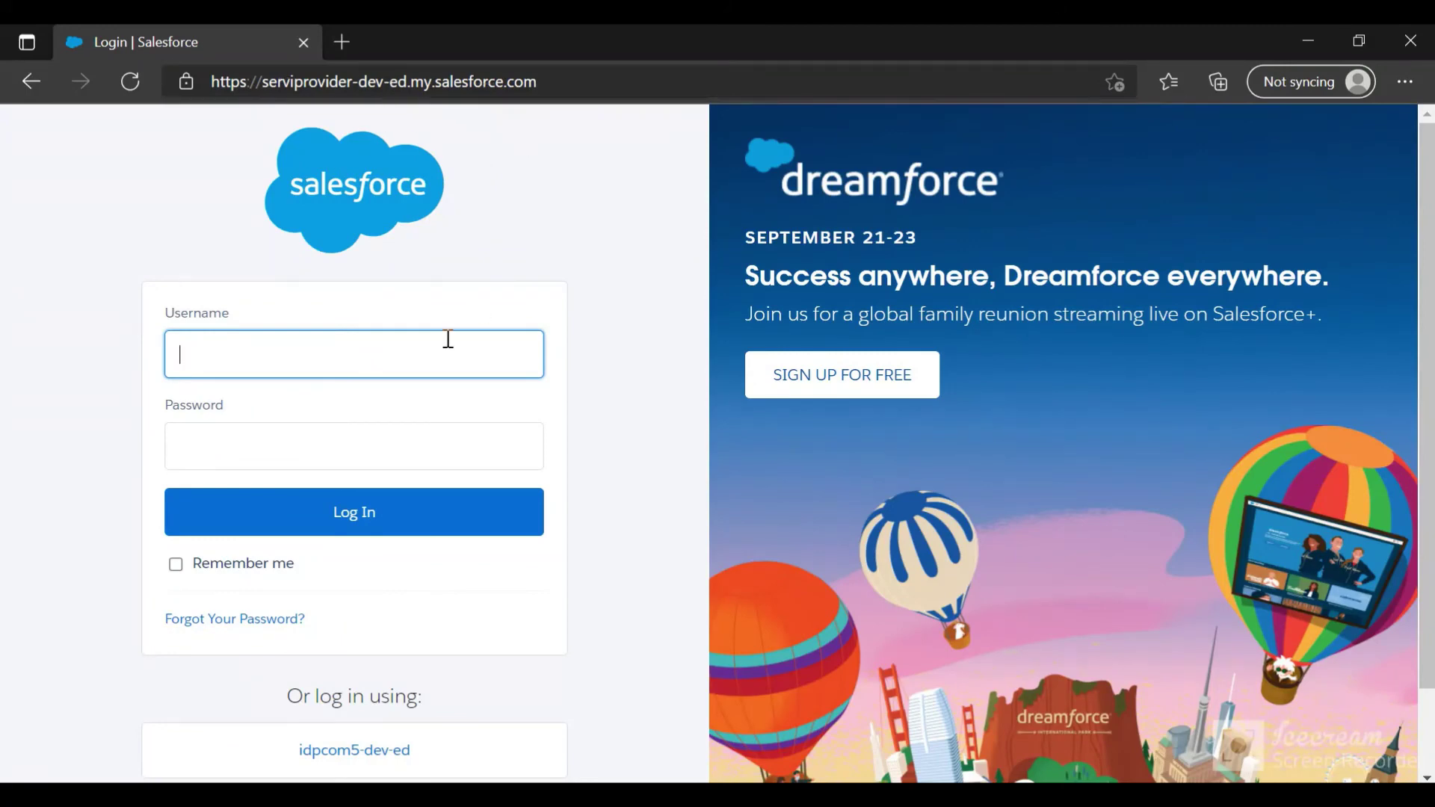
Log in via idpcom5-dev-ed with the pasted SSO username and its password
scroll(449, 338, down, 1)
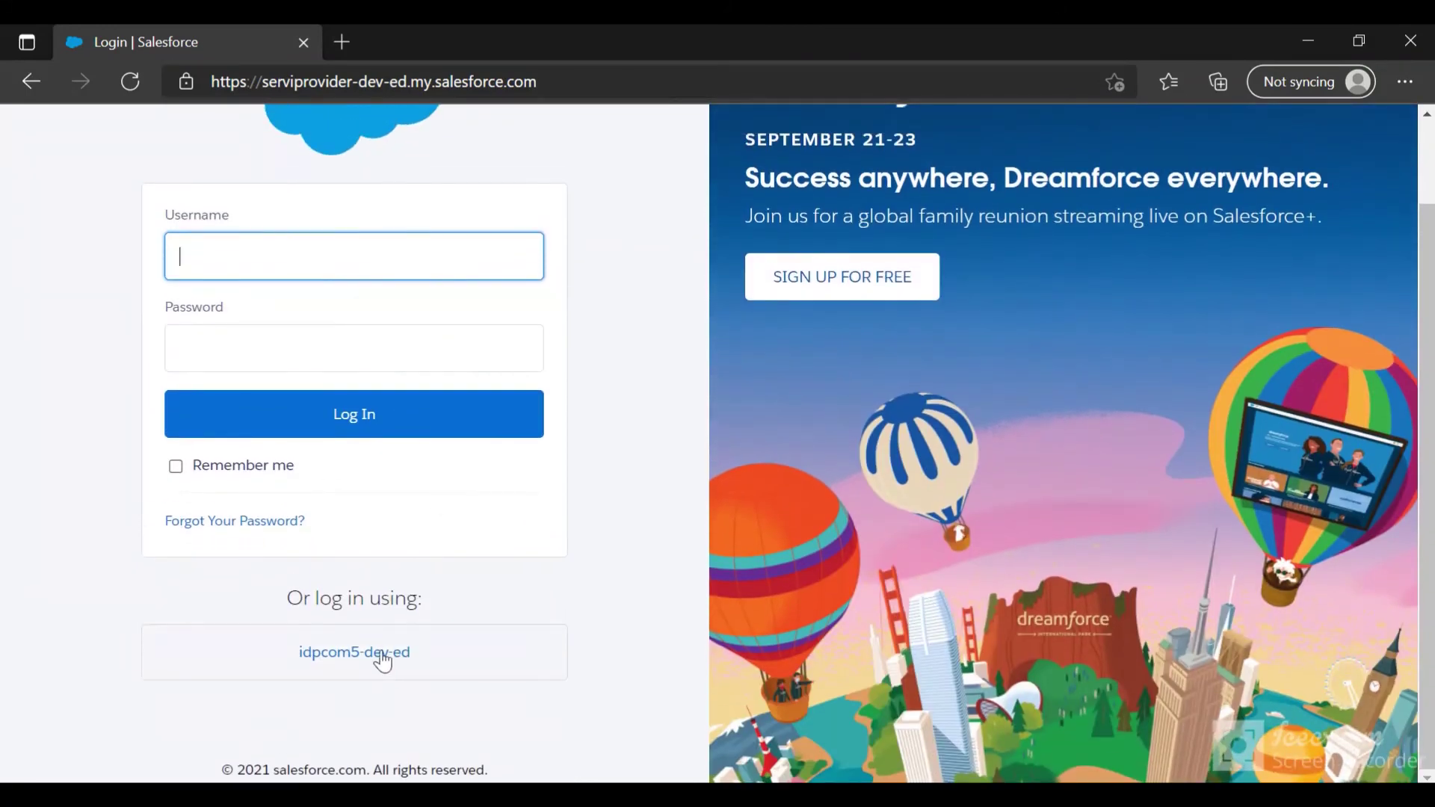
click(380, 659)
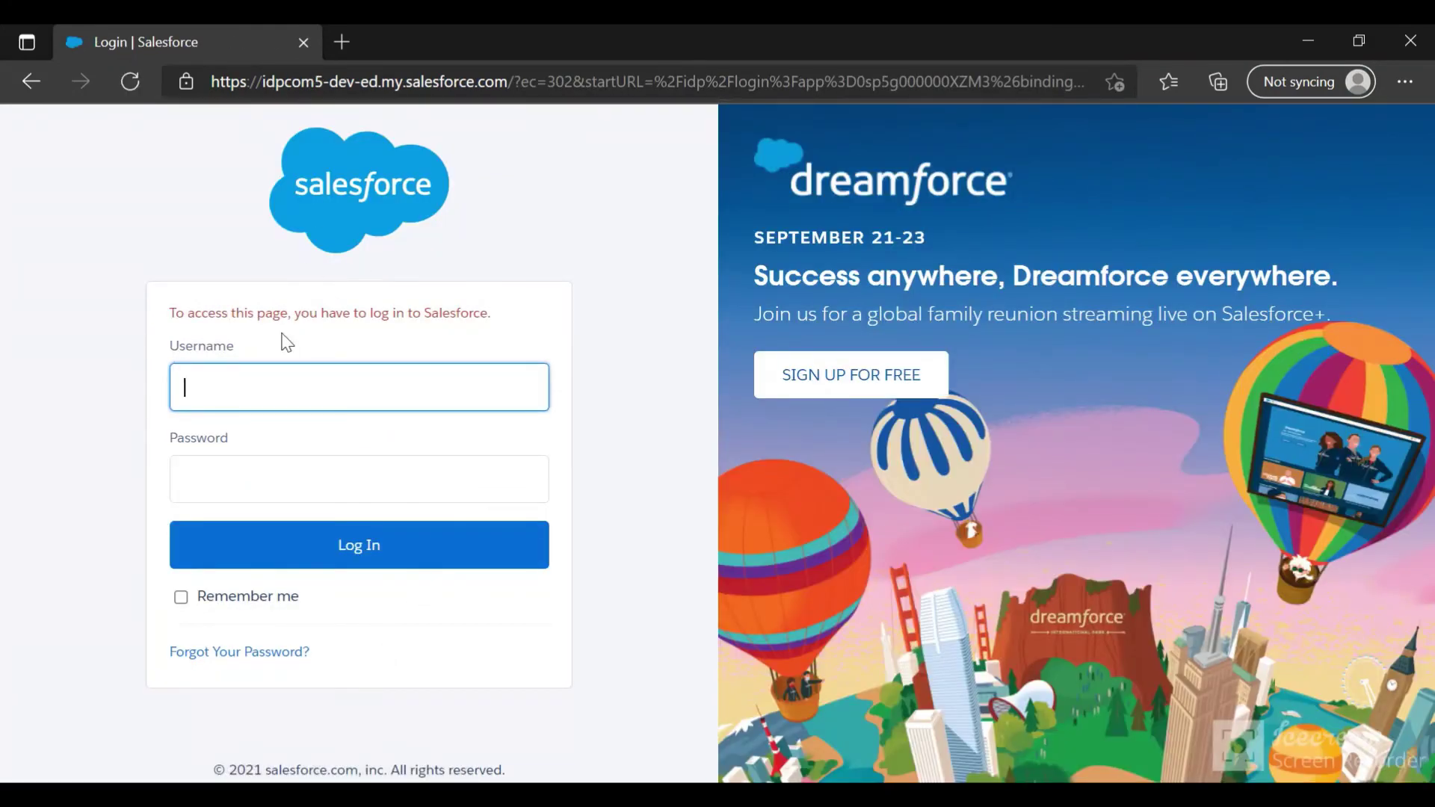
key(ctrl+v)
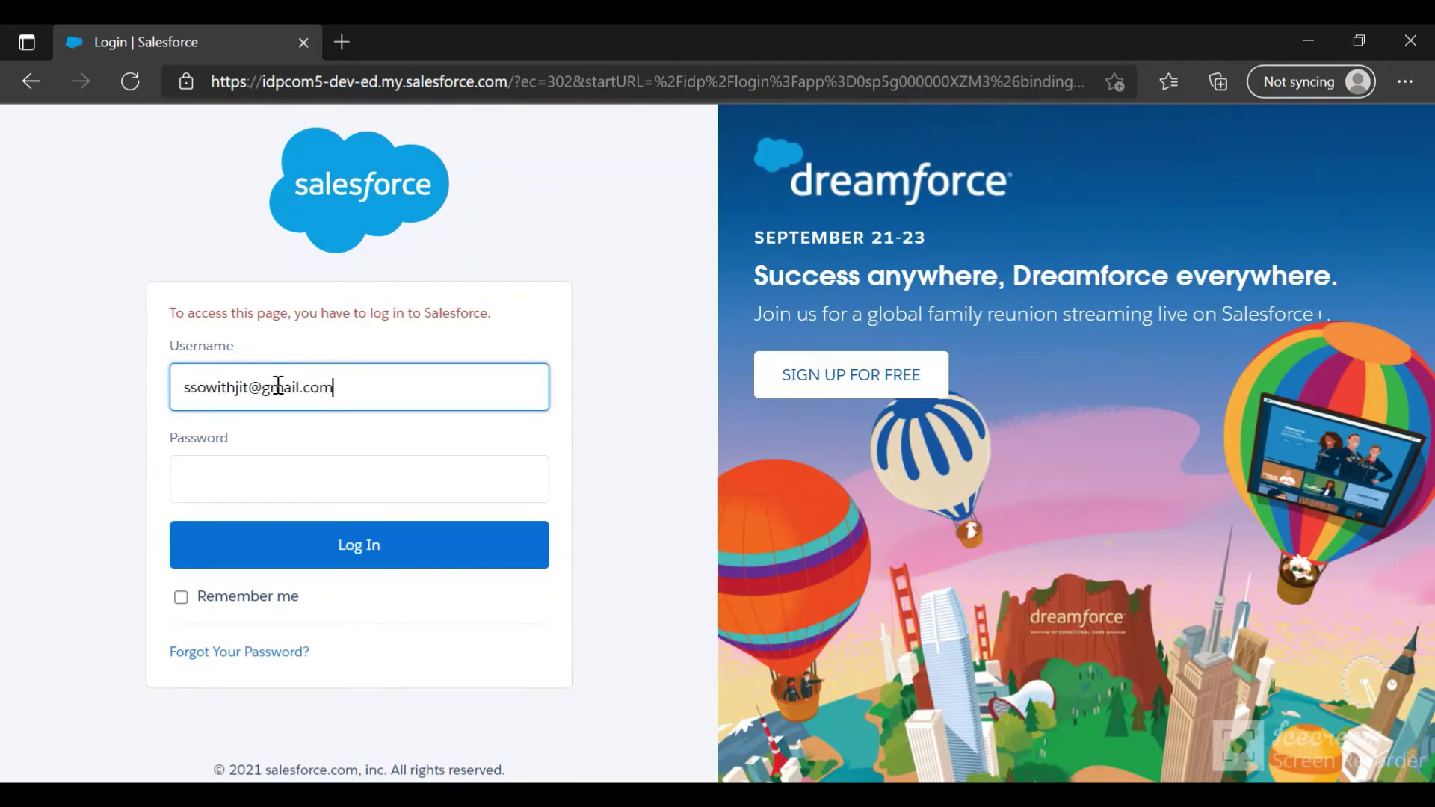
key(Tab)
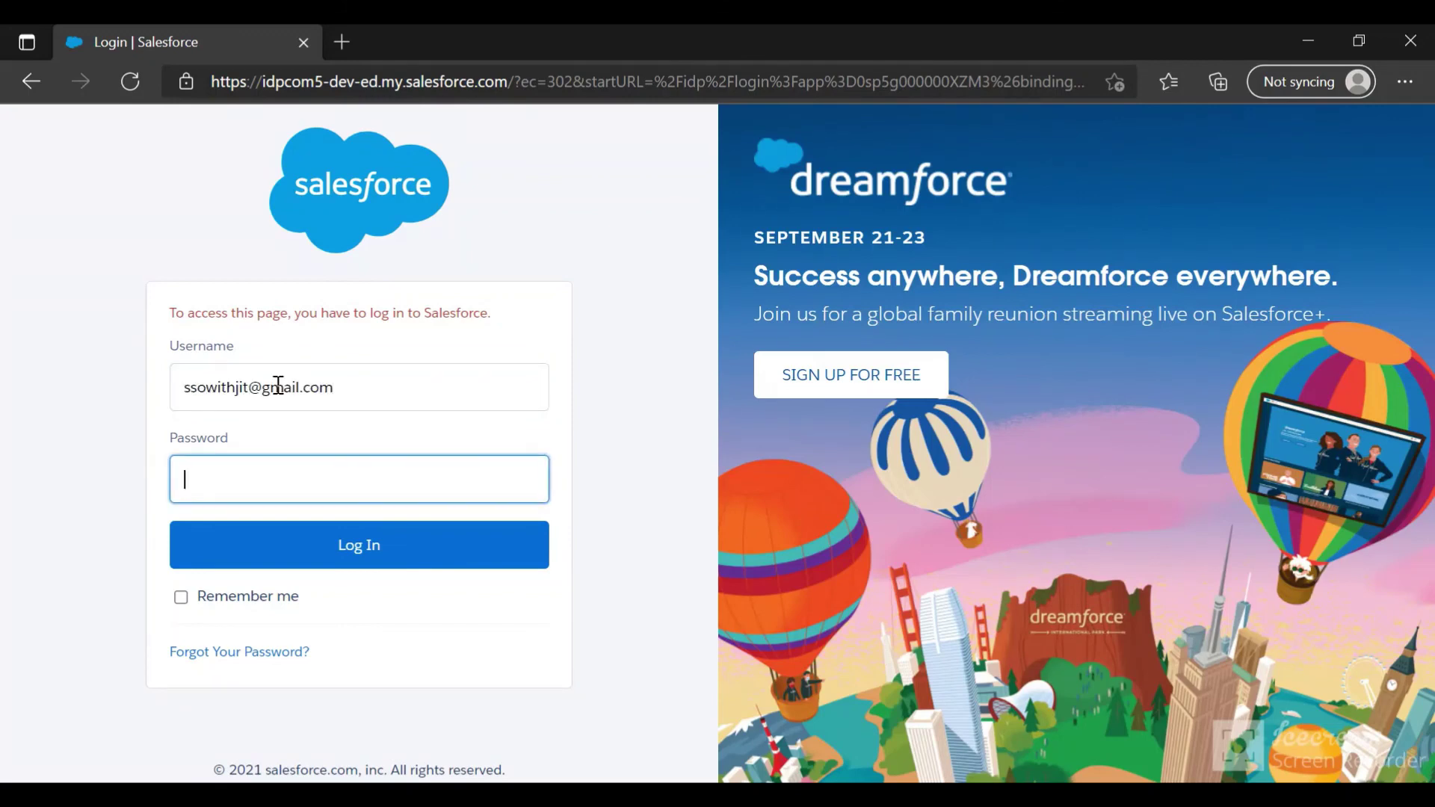
text(s)
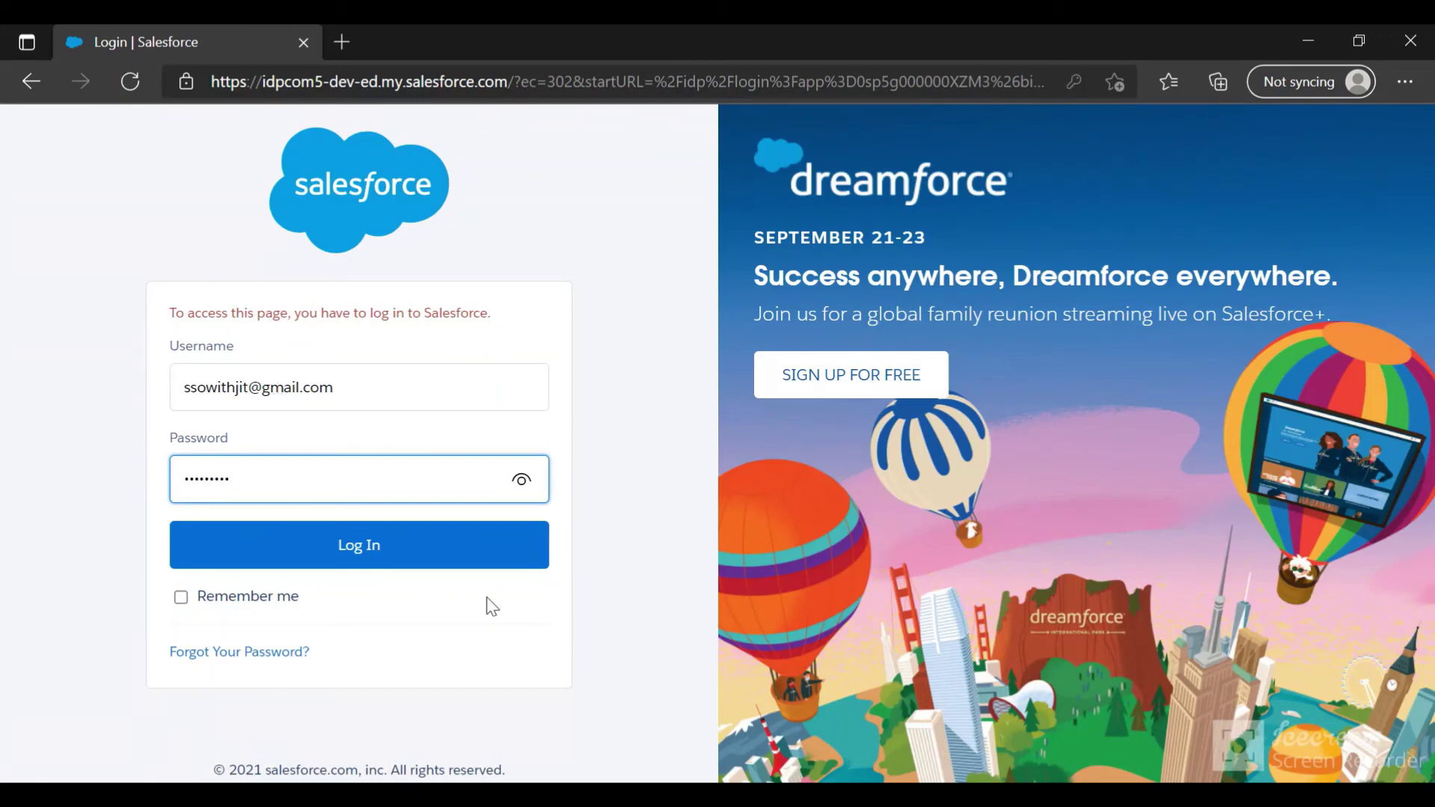
mouse_move(993, 736)
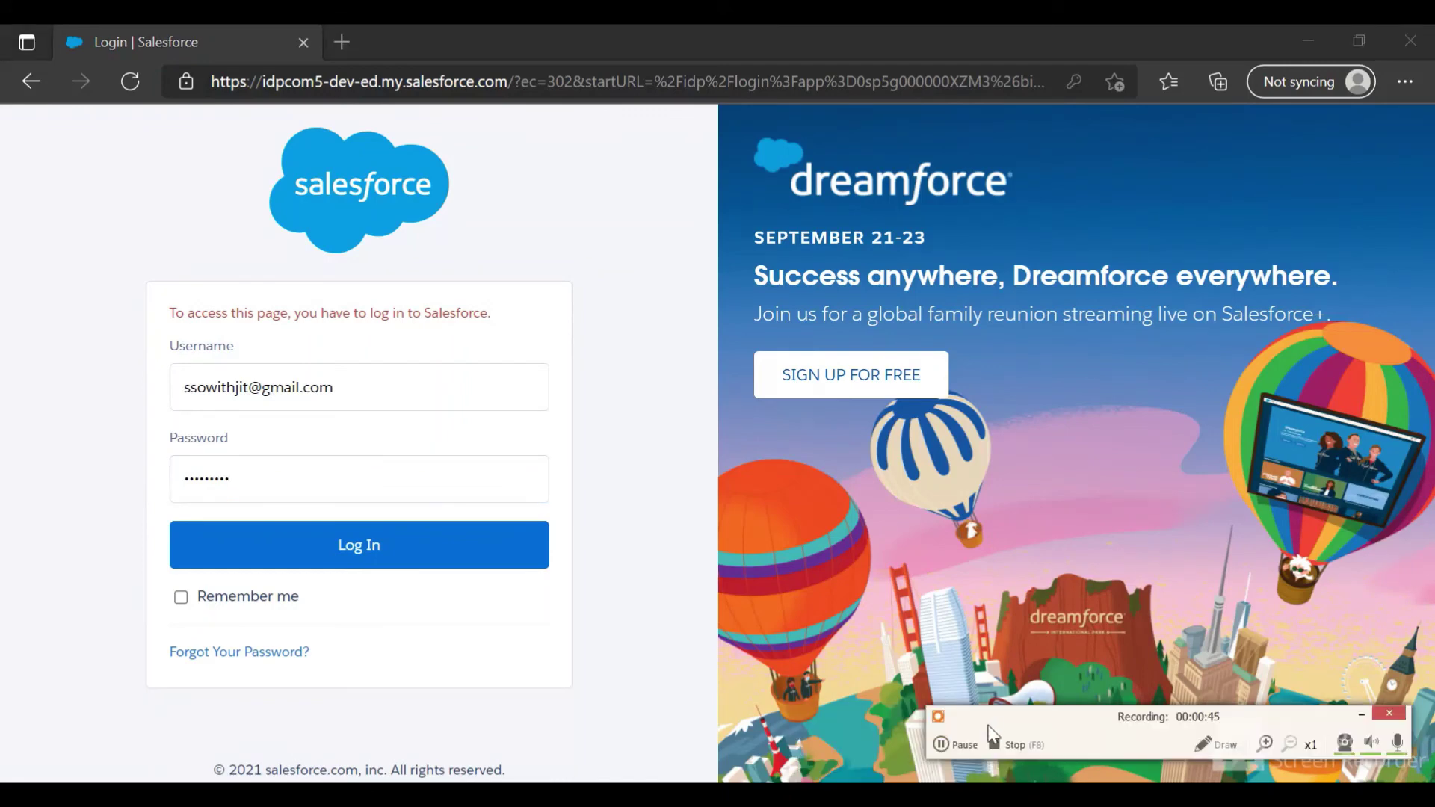
click(379, 551)
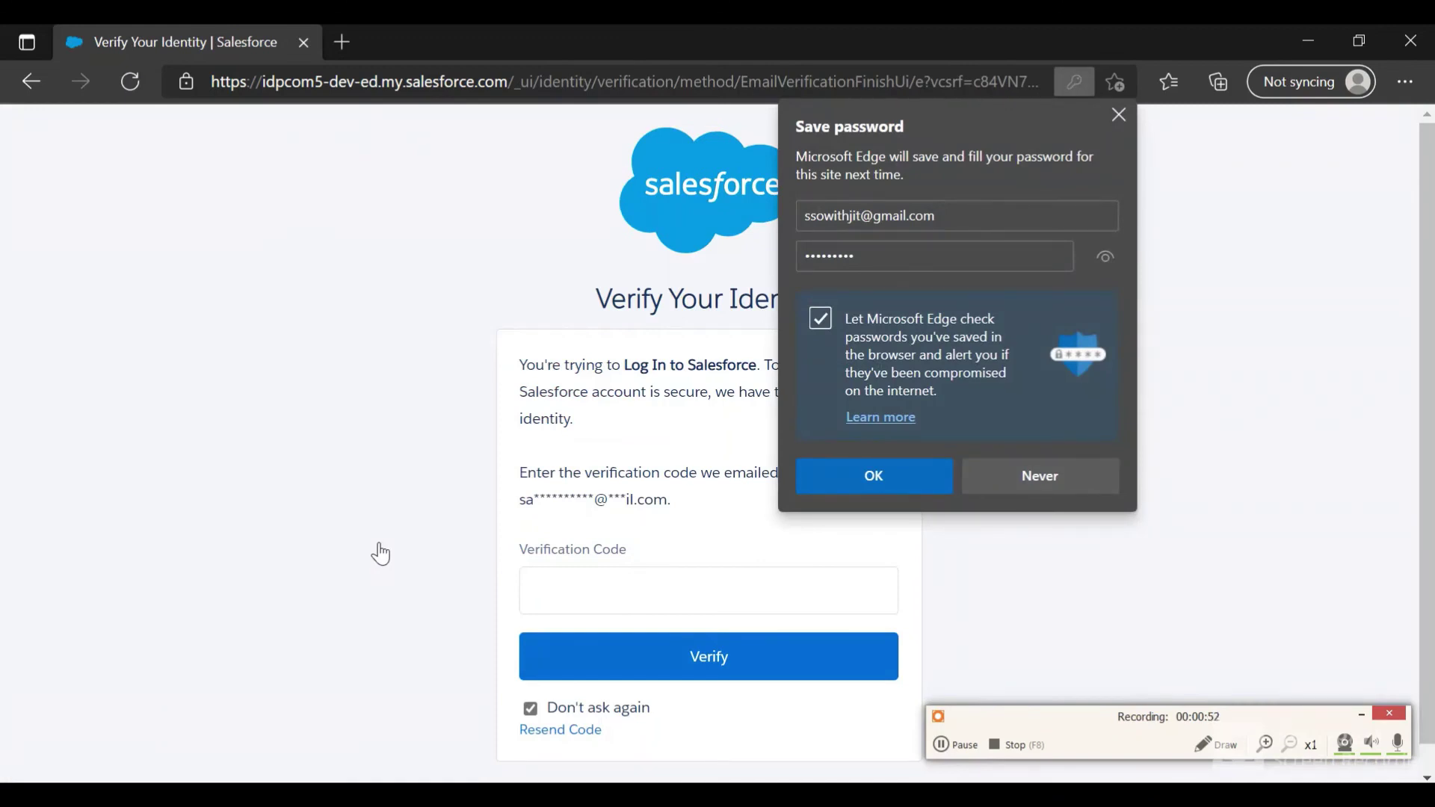
Decline saving the password, verify with the emailed code, then return to Chrome
click(1119, 115)
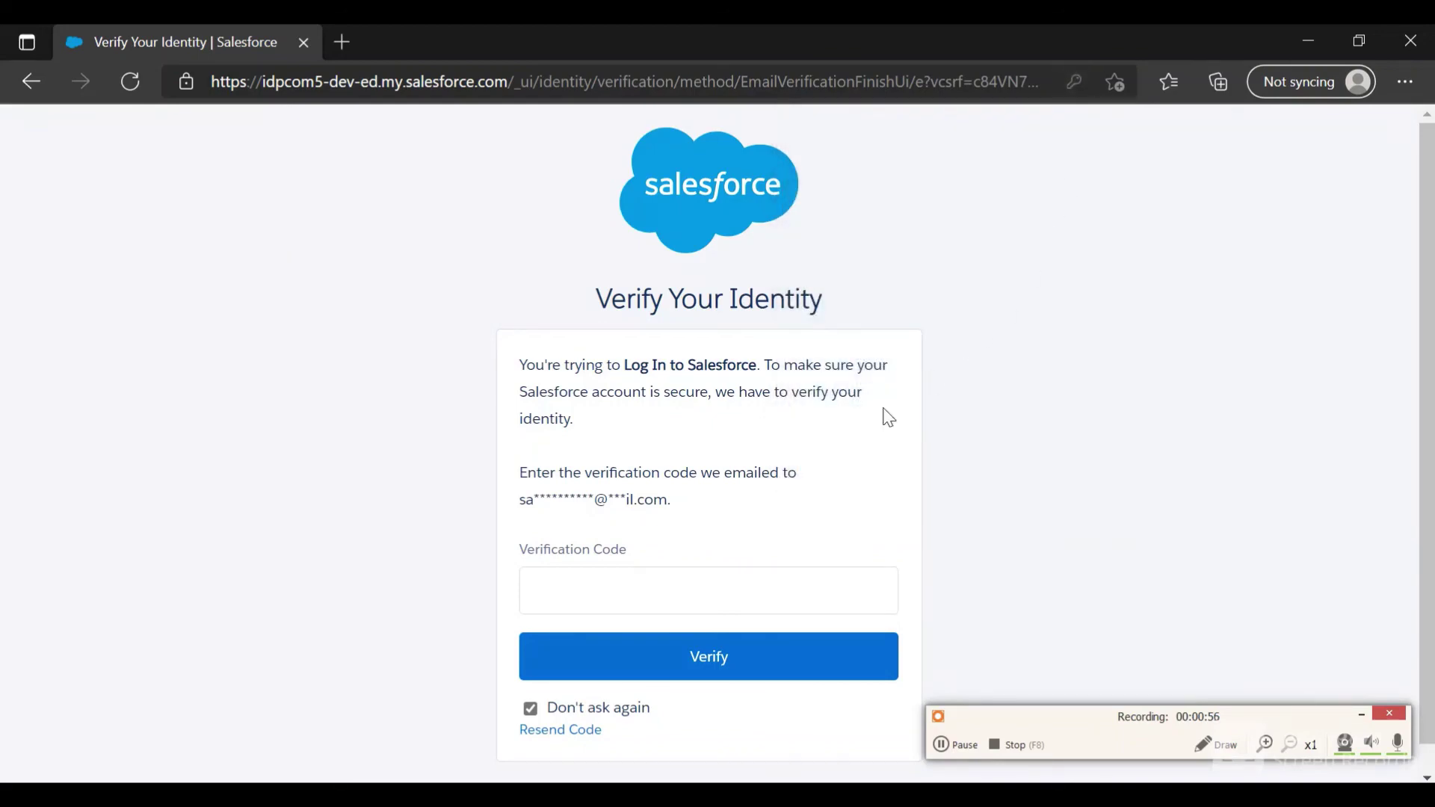
click(687, 578)
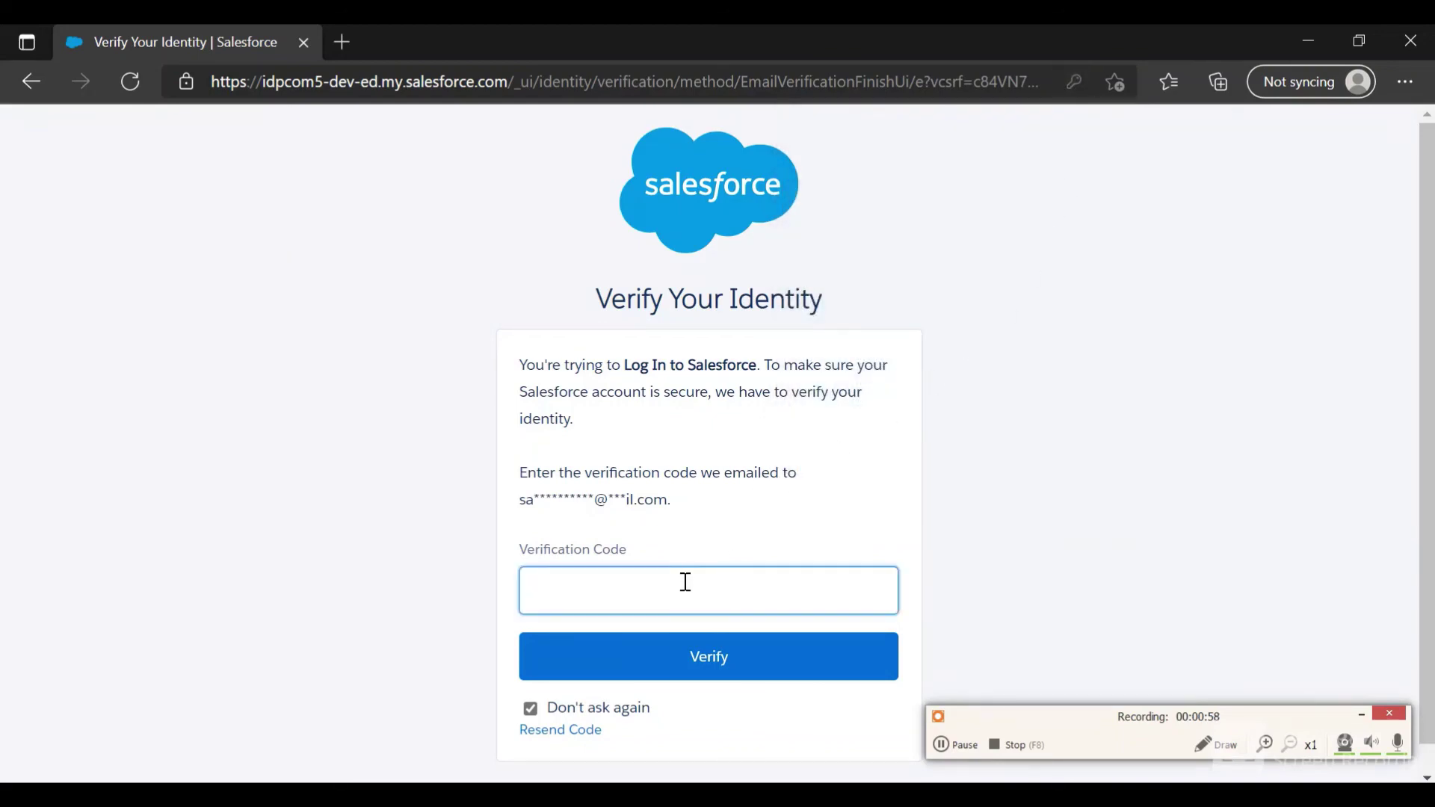
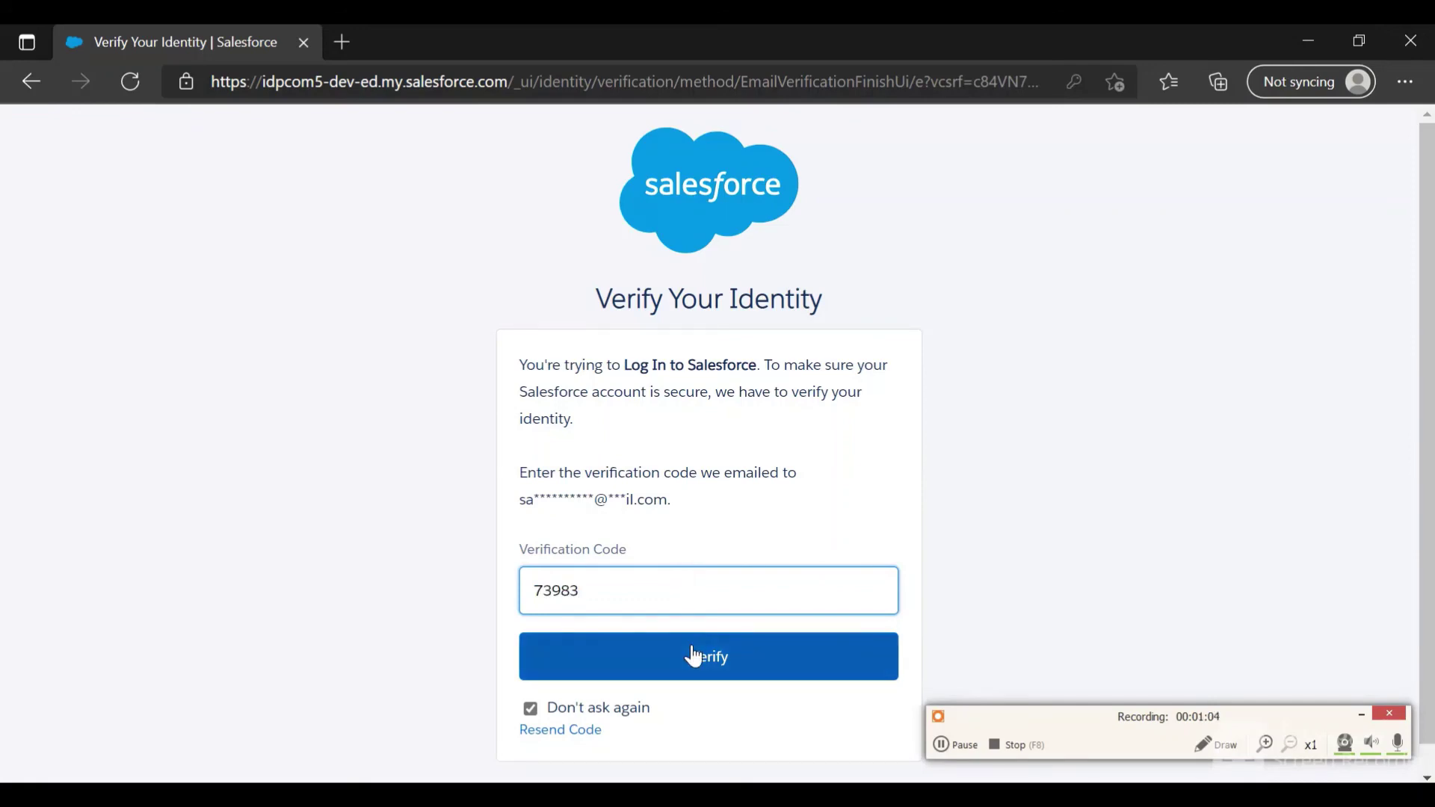
click(693, 656)
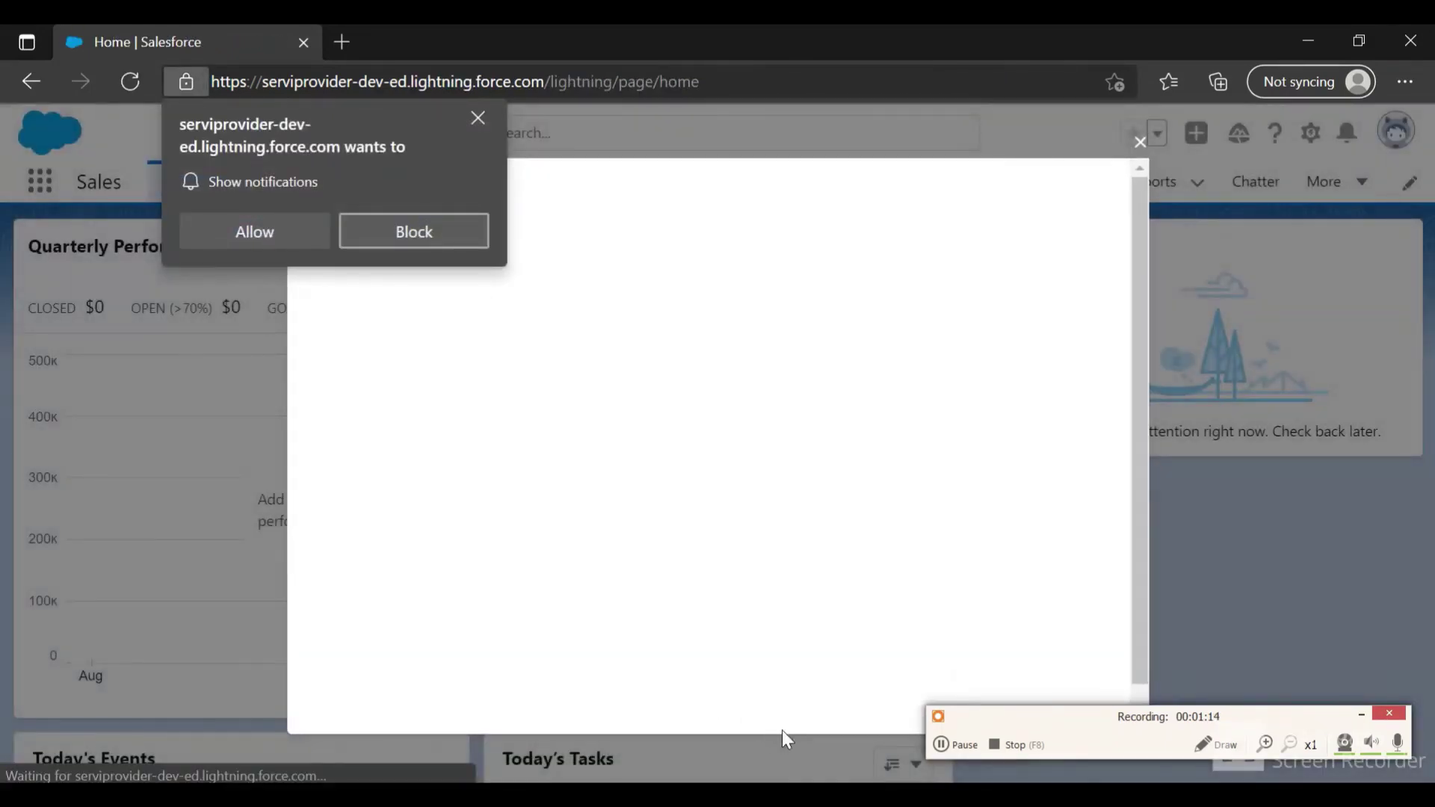
key(alt+Tab)
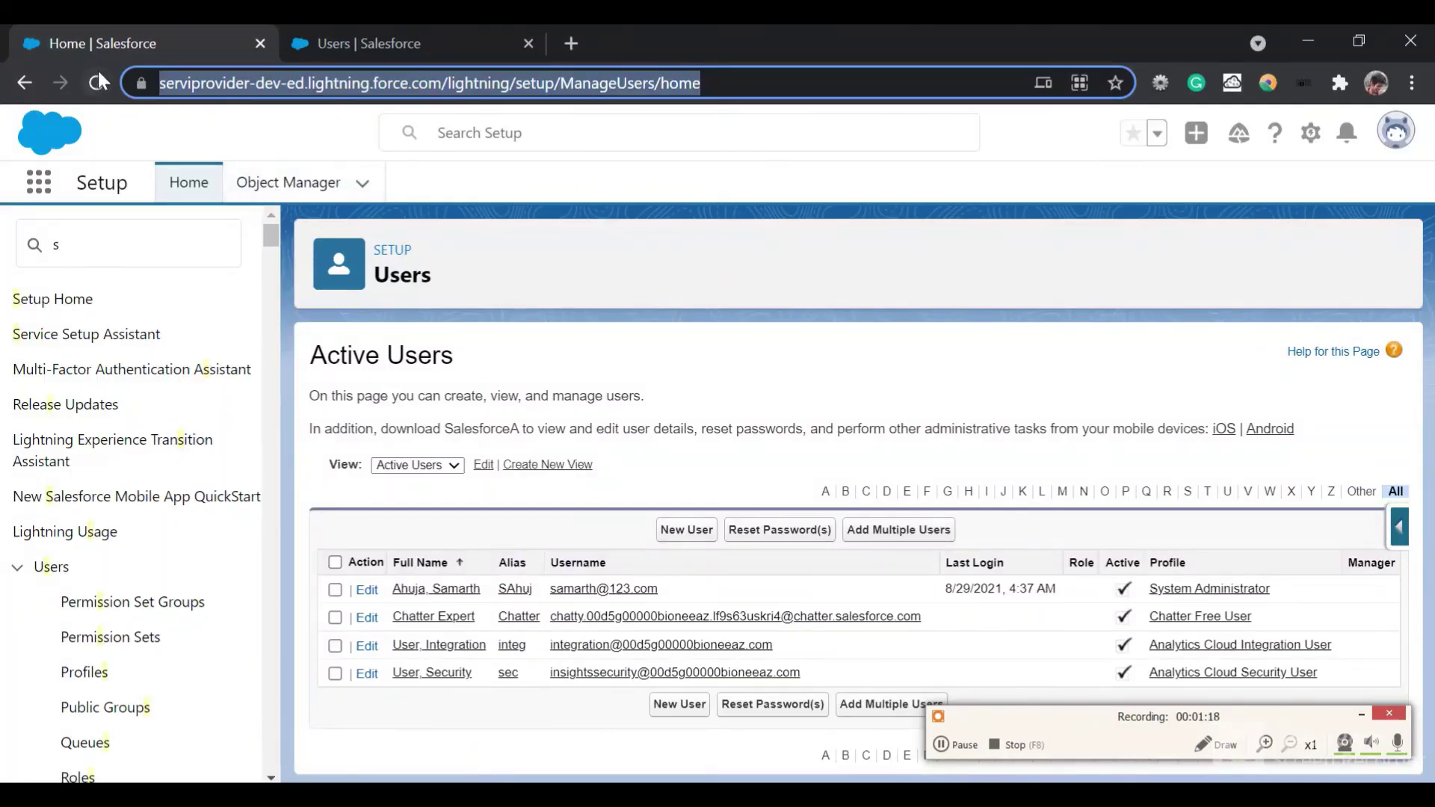
Reload Users, open the new JIT user, and compare its Federation ID with the identity provider's user
click(97, 82)
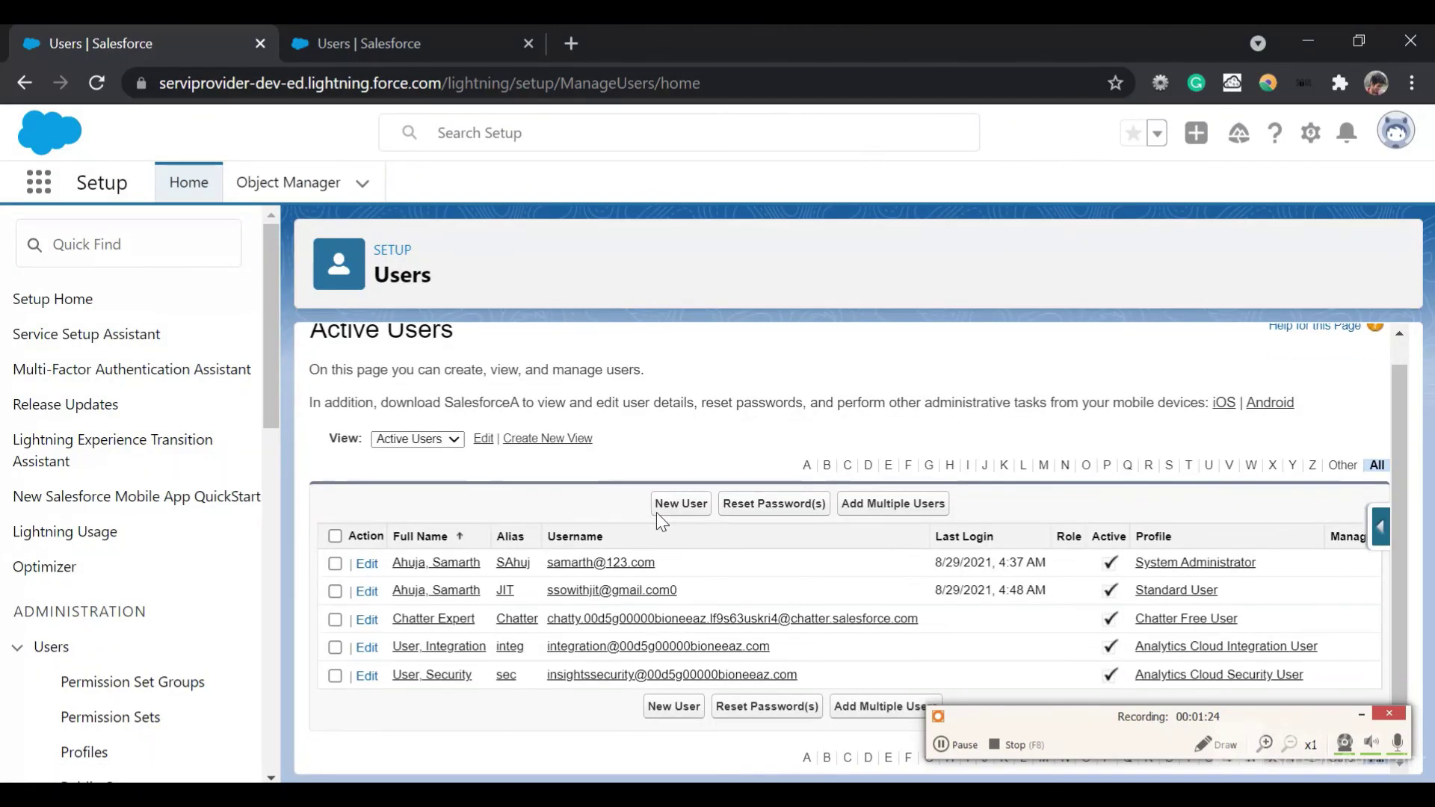
click(428, 594)
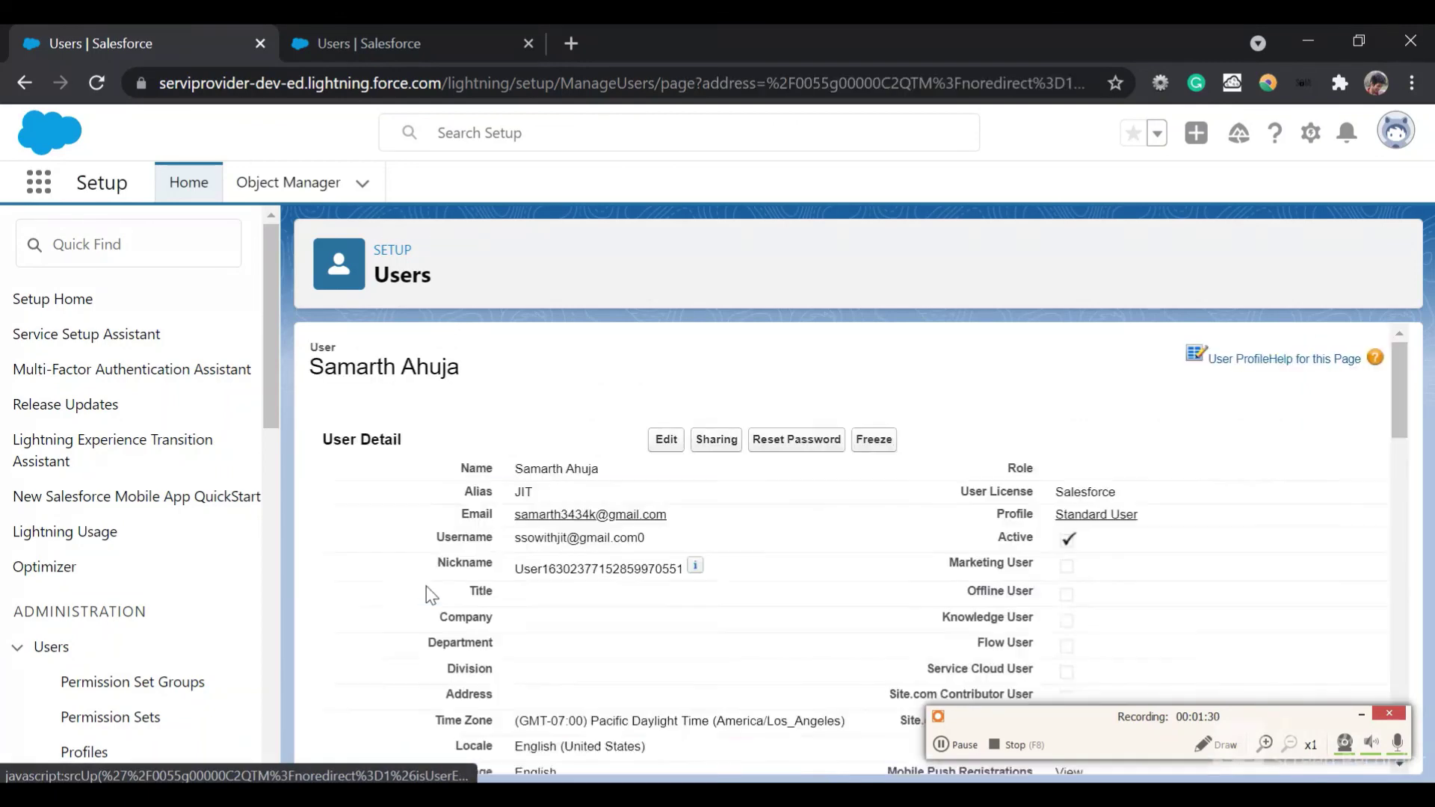
scroll(647, 591, down, 2)
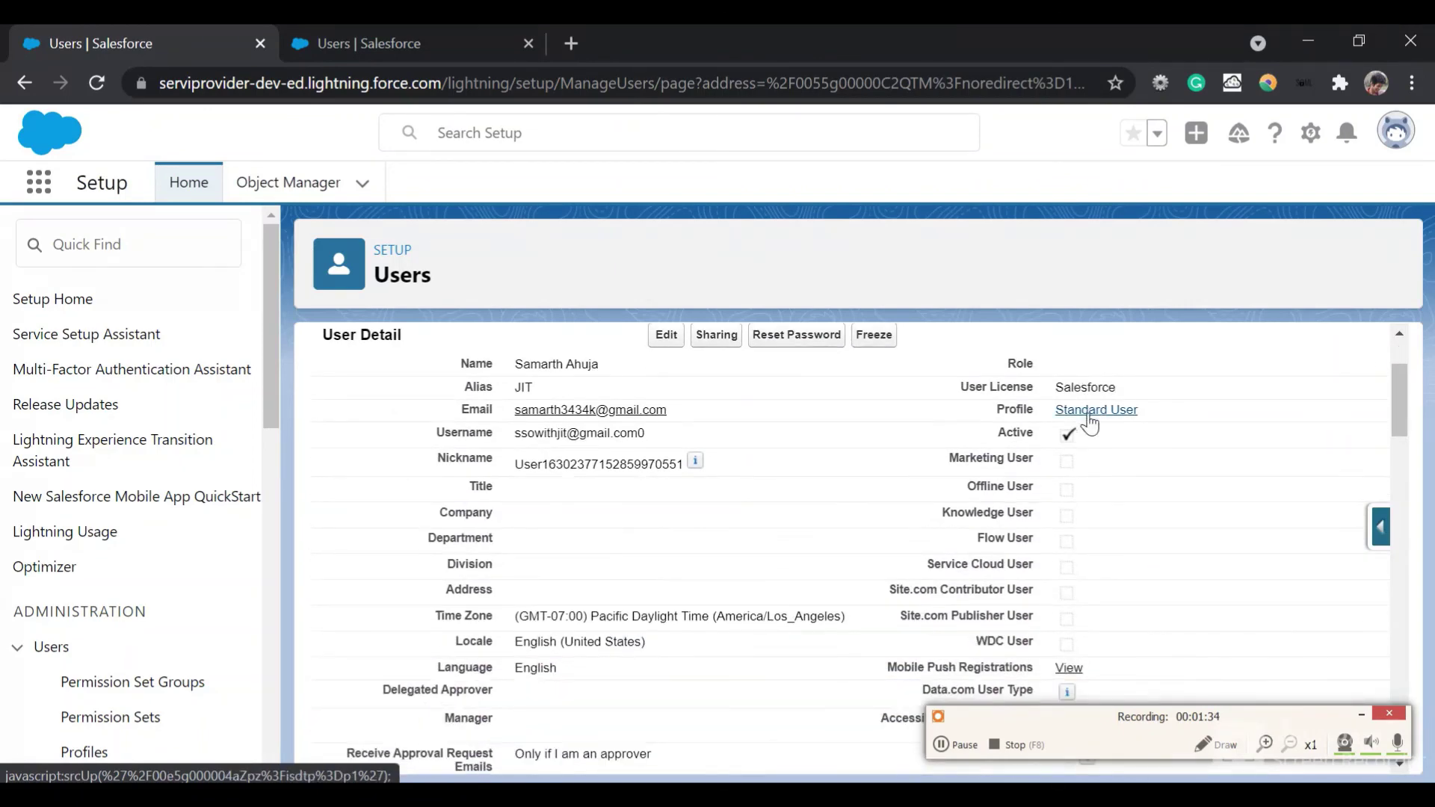
scroll(843, 444, down, 5)
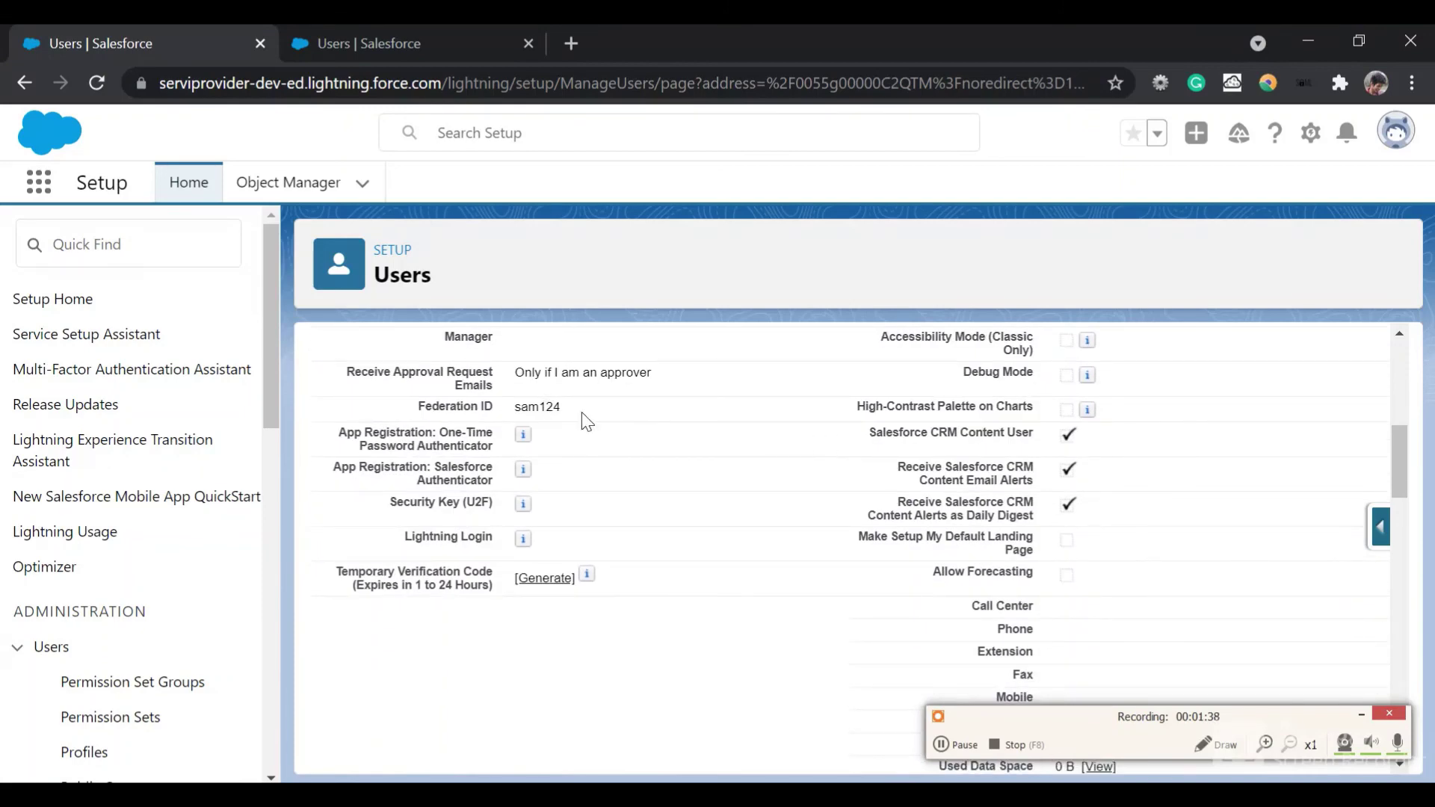
drag(587, 415, 513, 416)
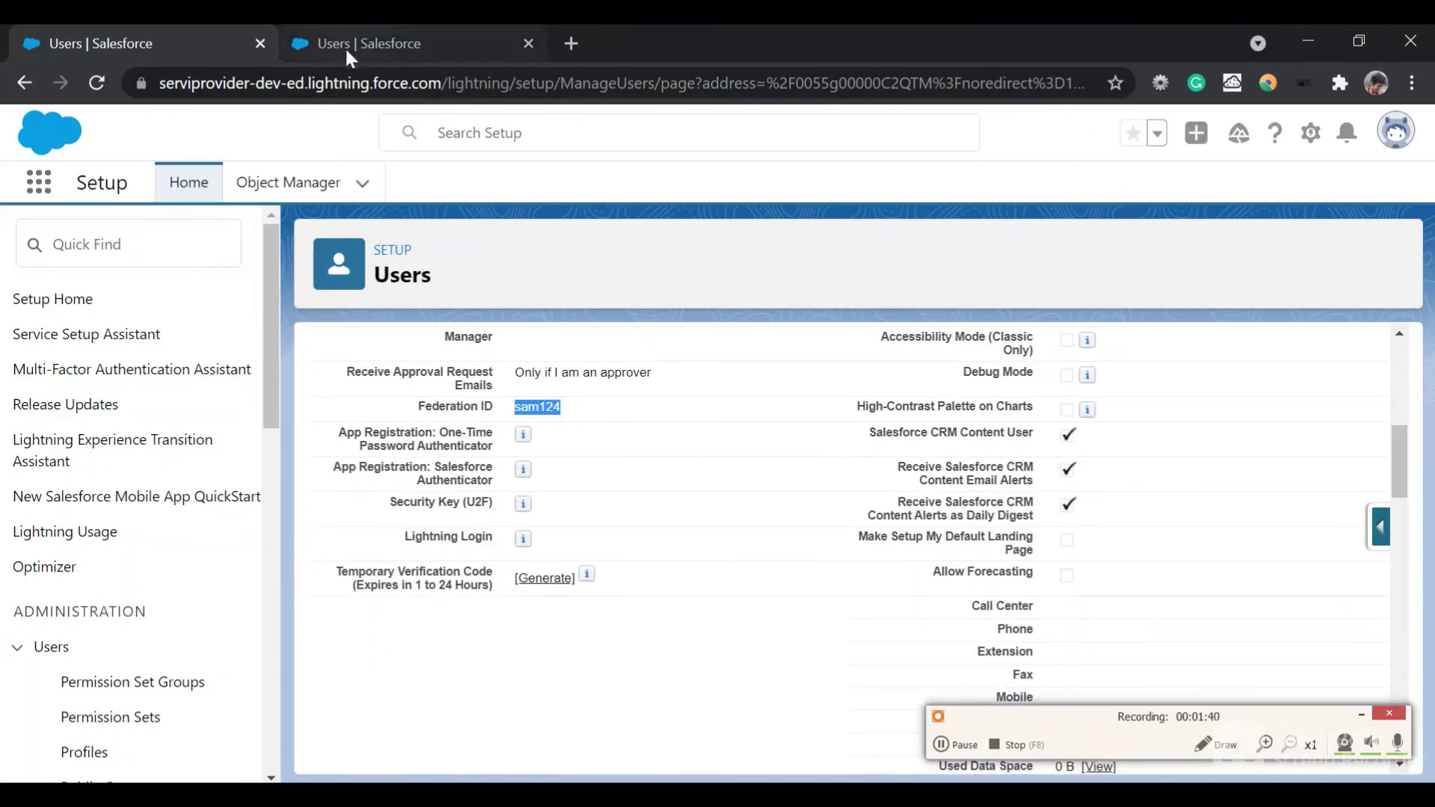
click(343, 47)
scroll(490, 566, down, 5)
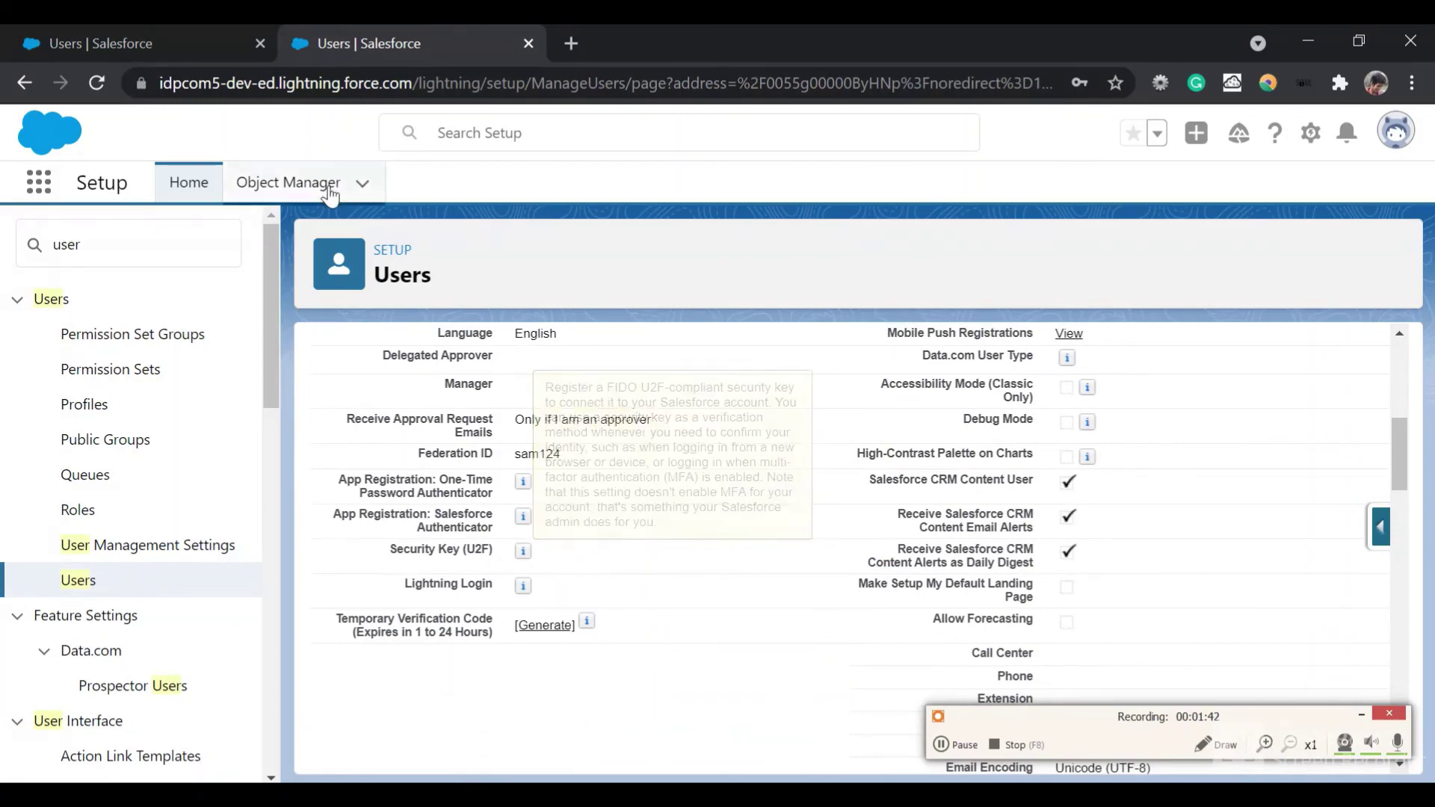
click(91, 34)
scroll(572, 482, up, 7)
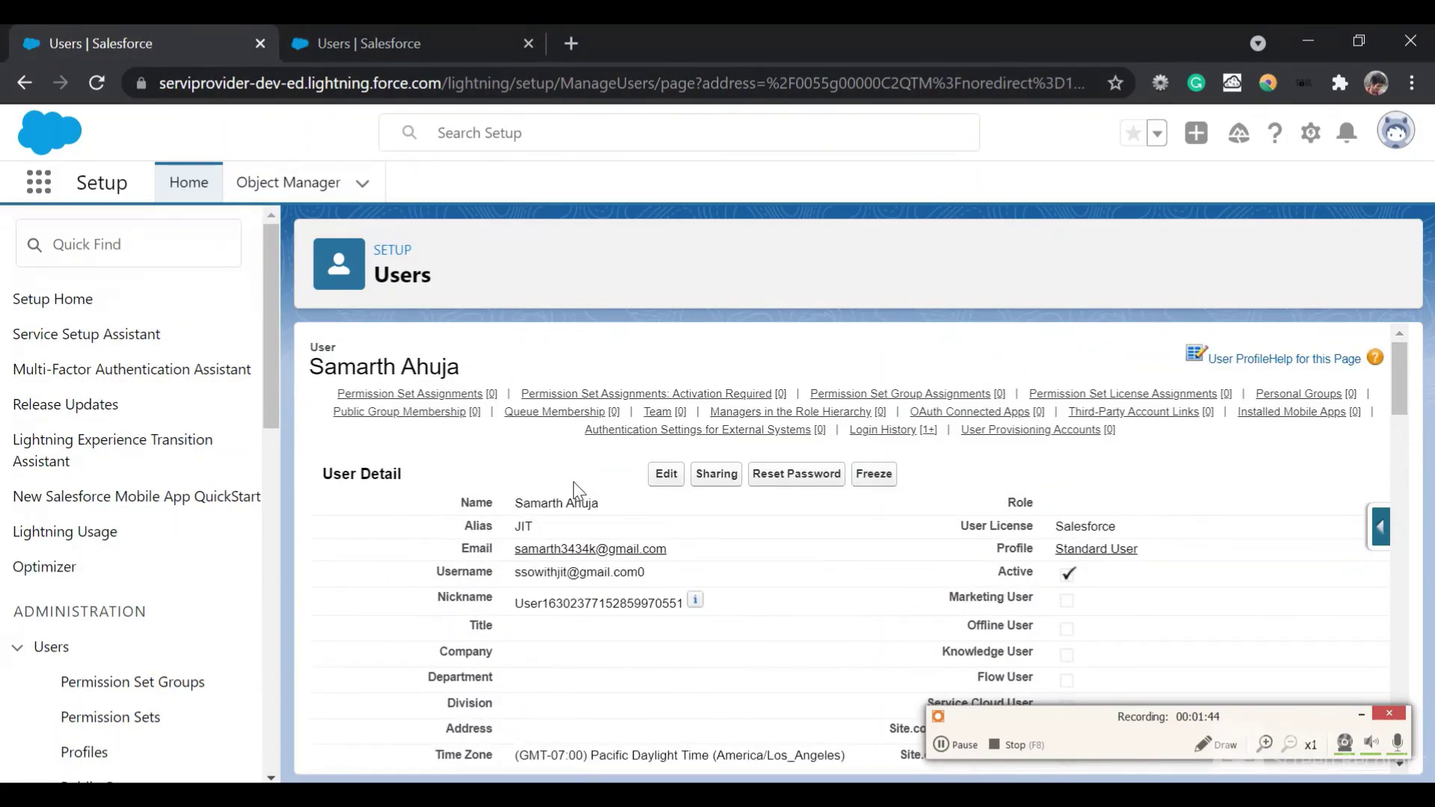